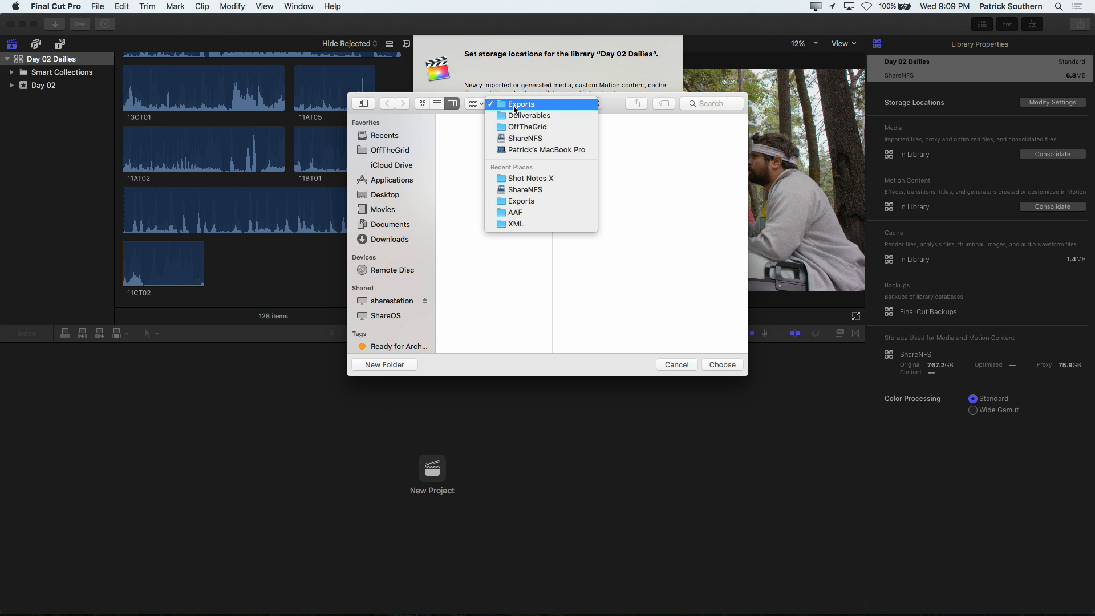
# Step: Set the library's media storage location to the FCPX Media folder inside OffTheGrid on ShareNFS
pyautogui.click(526, 127)
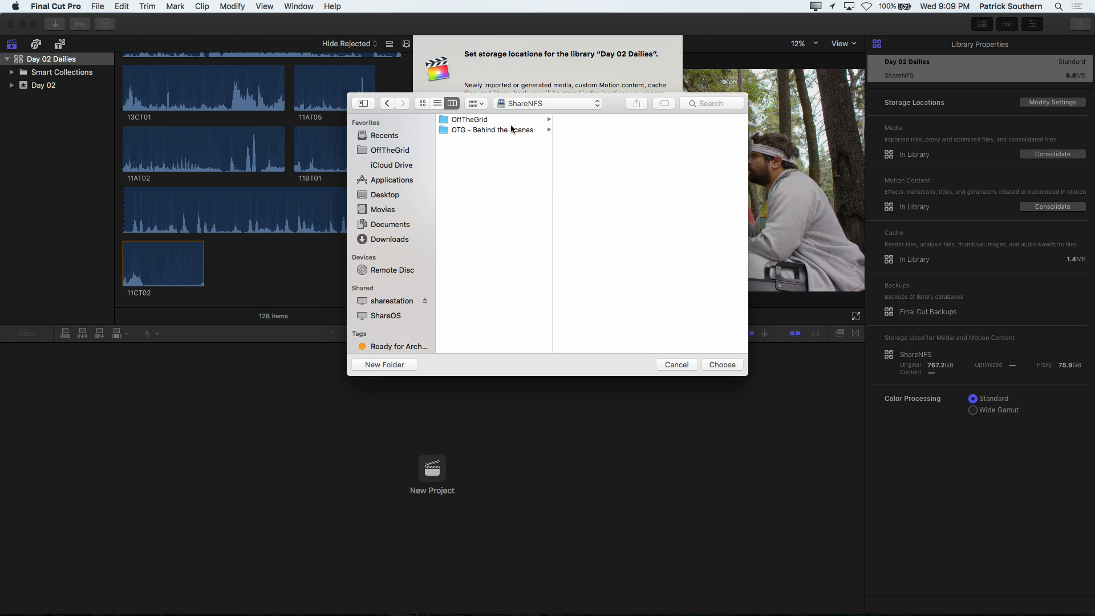
pyautogui.click(505, 121)
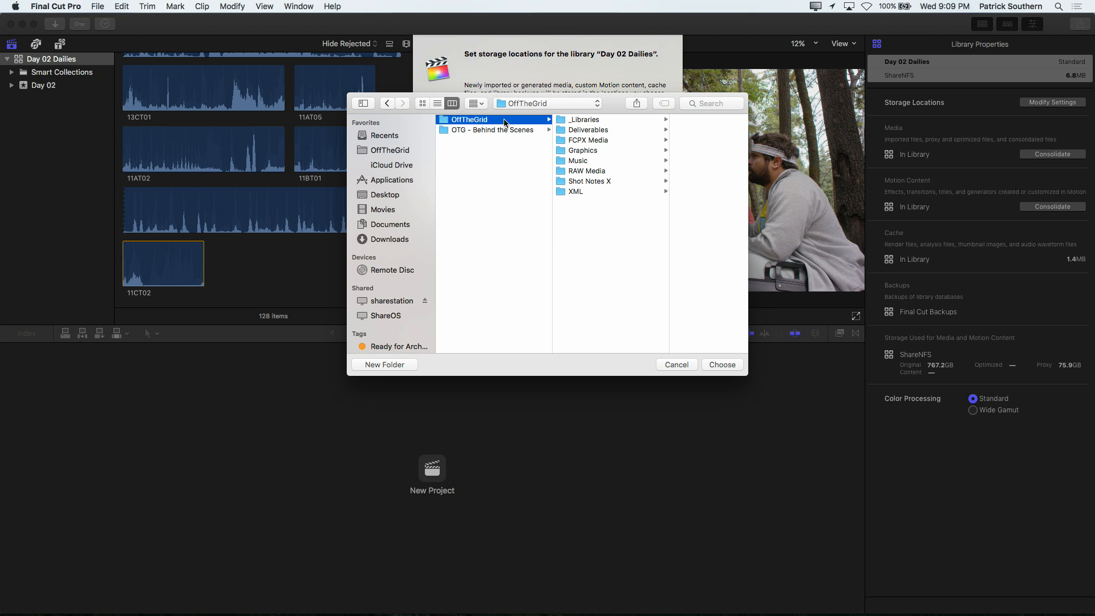
pyautogui.click(585, 140)
pyautogui.click(722, 365)
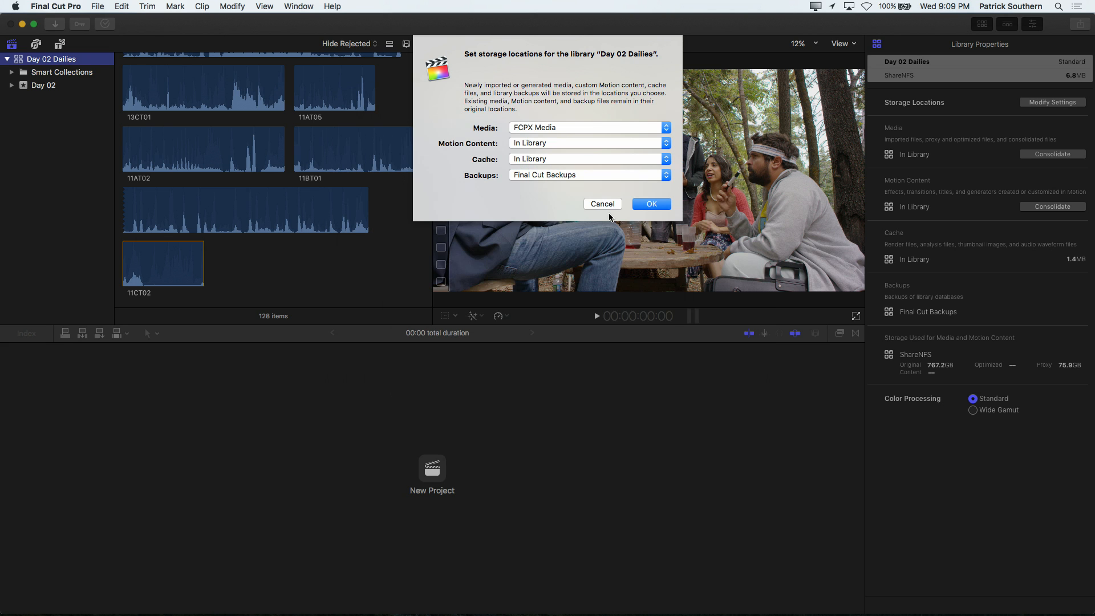
# Step: Set the library's cache location to the Caches folder and apply the storage settings without including the render files
pyautogui.click(542, 157)
pyautogui.click(542, 174)
pyautogui.click(513, 119)
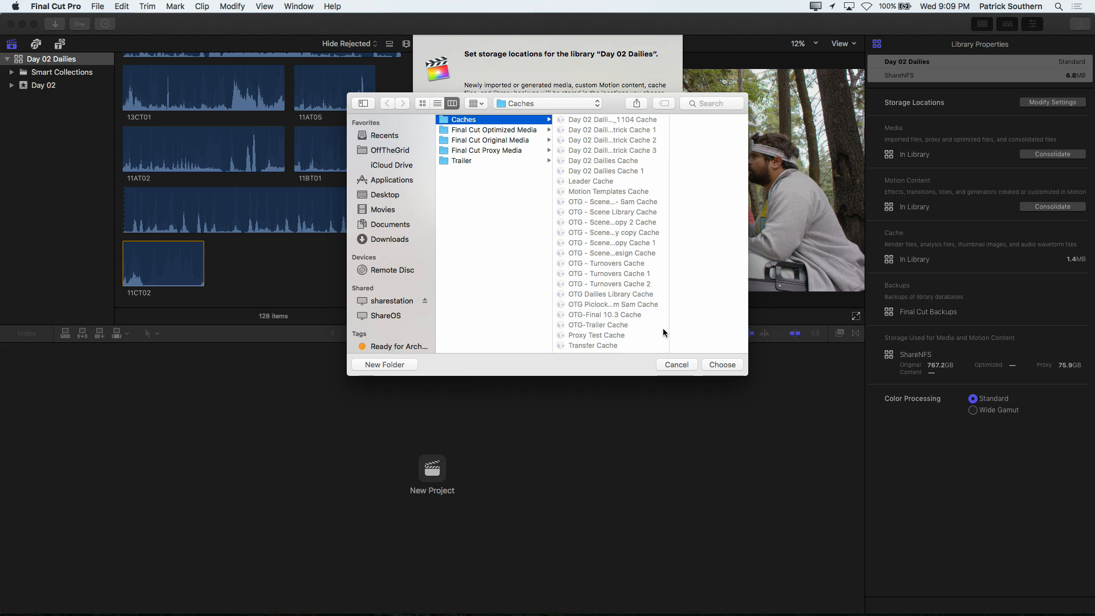
pyautogui.click(712, 364)
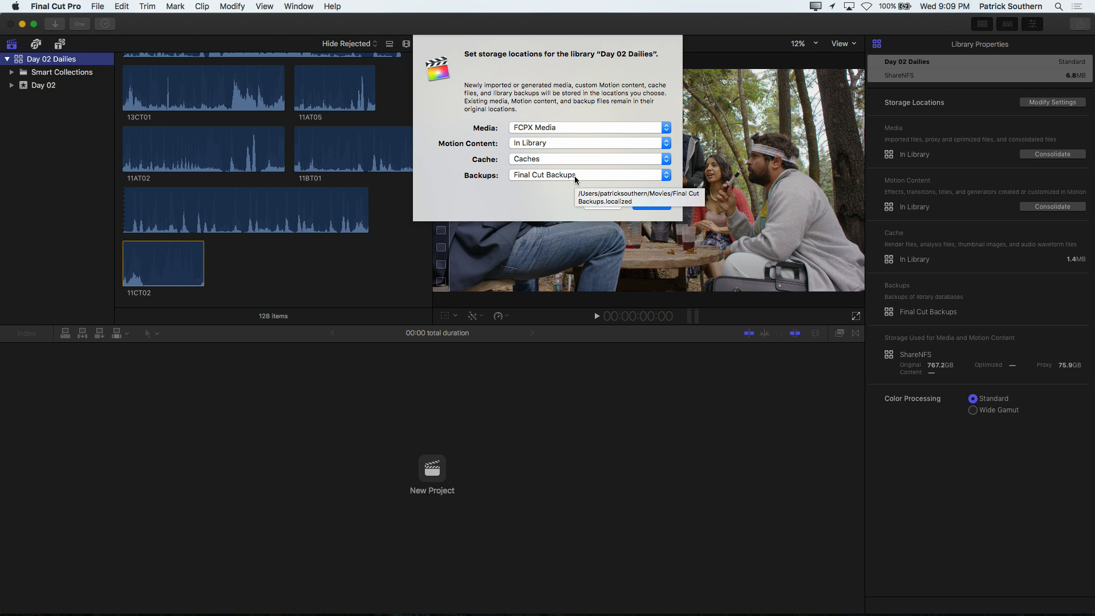
pyautogui.click(650, 204)
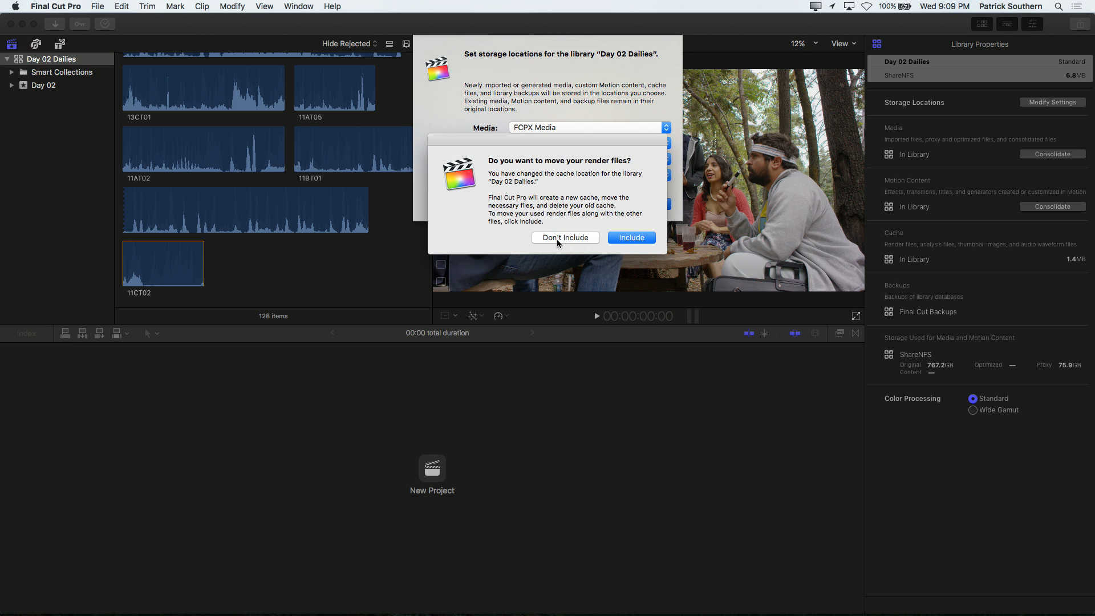
pyautogui.click(557, 238)
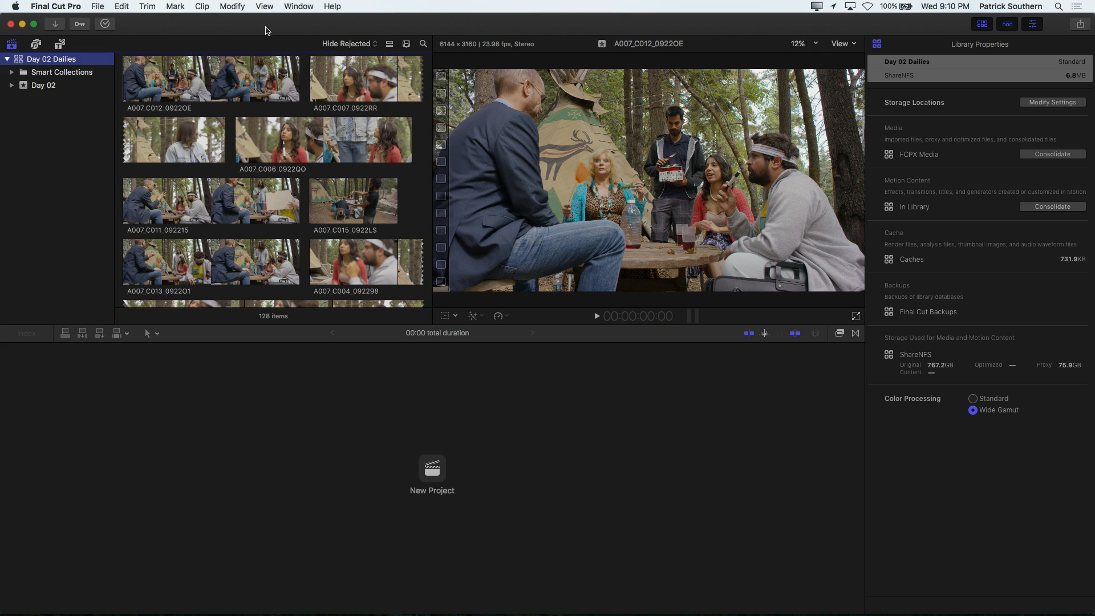
# Step: Look through the Day 02 Dailies clips and inspect the audio channel configuration of clip 13CT01
pyautogui.scroll(-10, 268, 179)
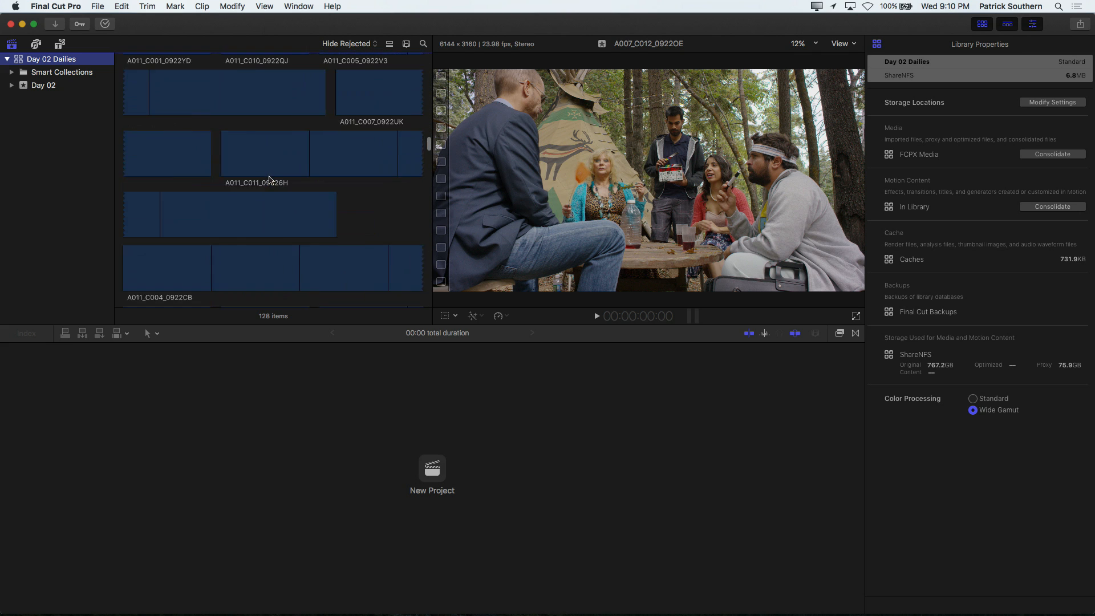
pyautogui.scroll(-10, 269, 180)
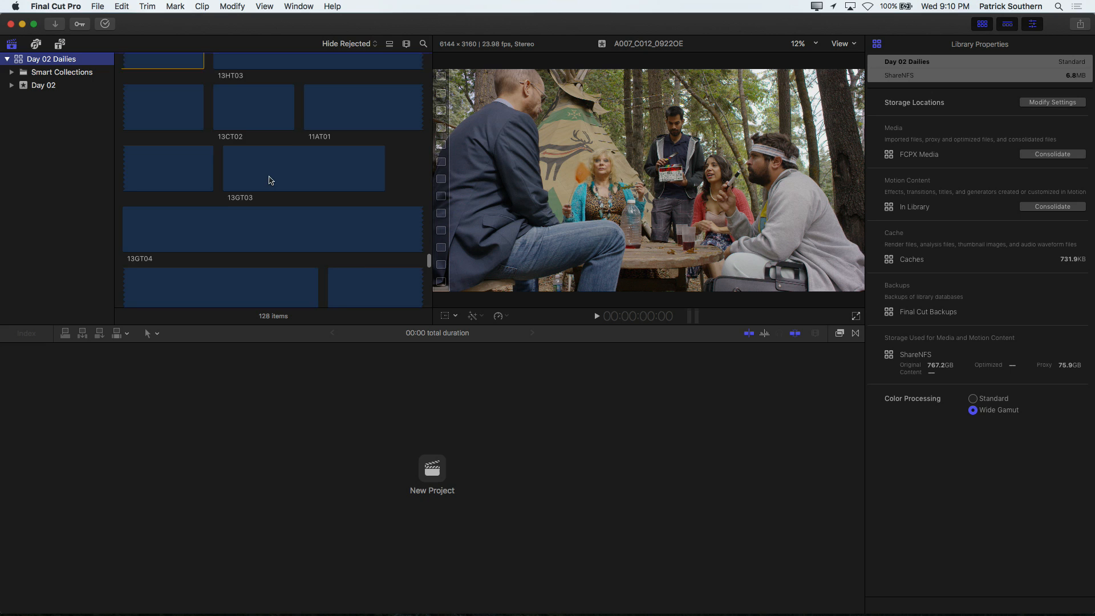
pyautogui.scroll(-5, 269, 180)
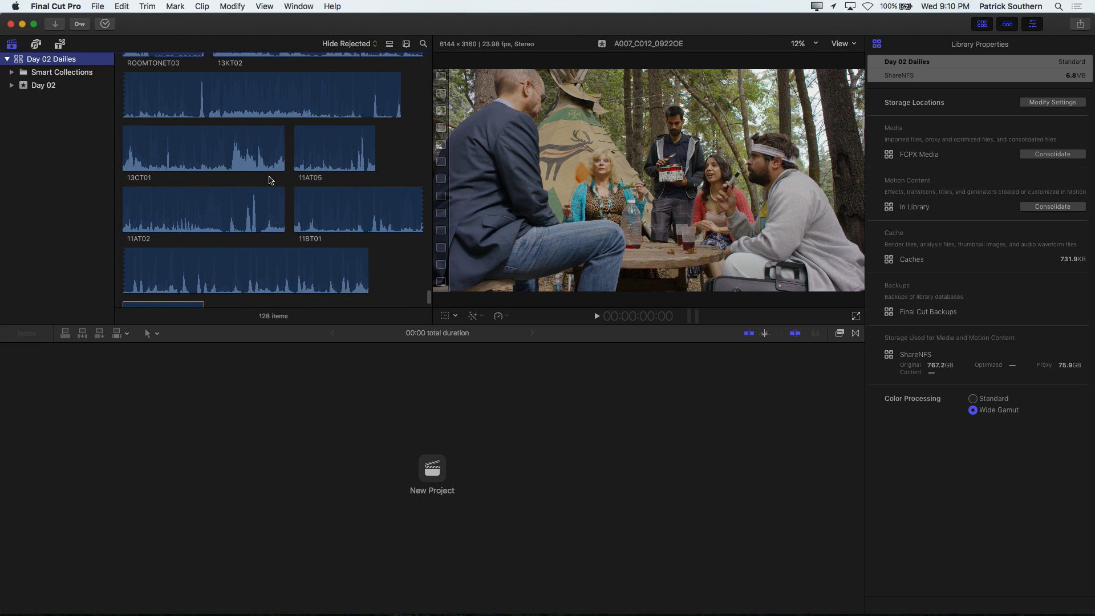
pyautogui.scroll(-3, 269, 180)
pyautogui.click(234, 105)
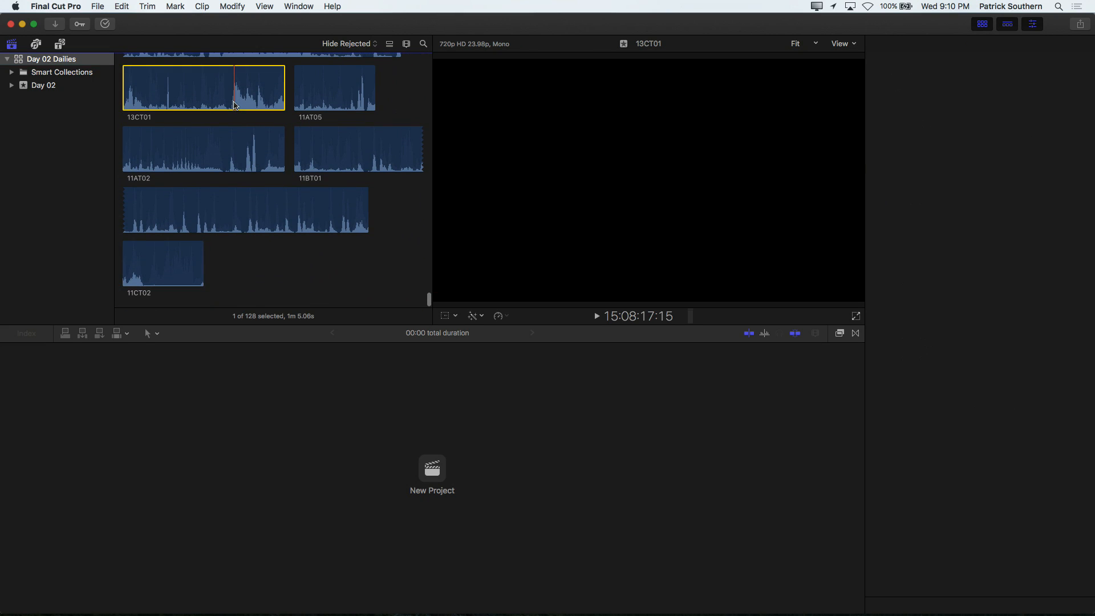
pyautogui.click(882, 332)
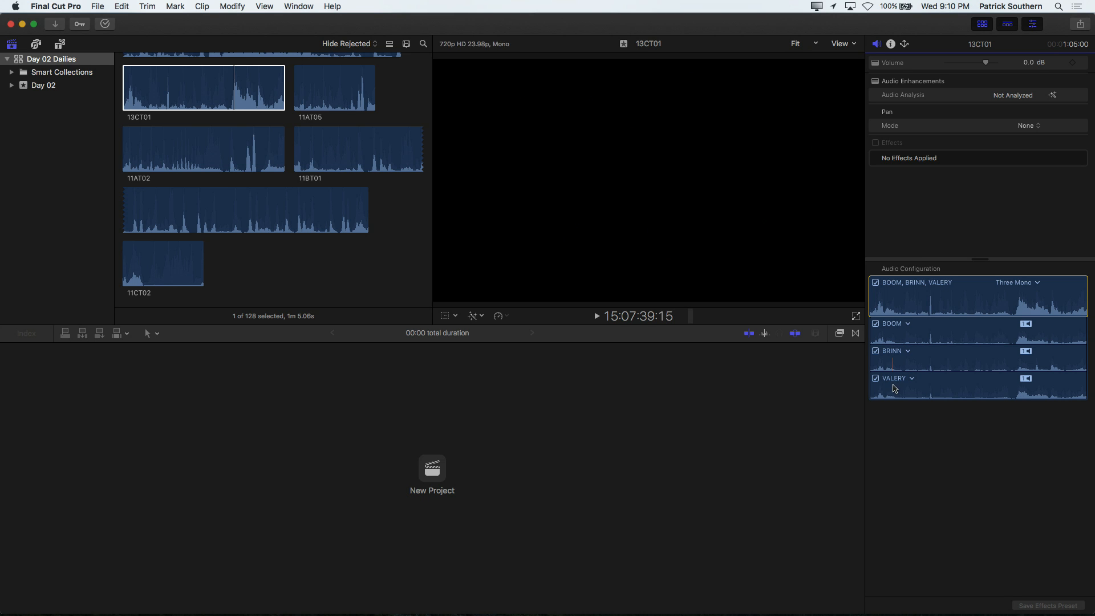
pyautogui.scroll(-5, 427, 239)
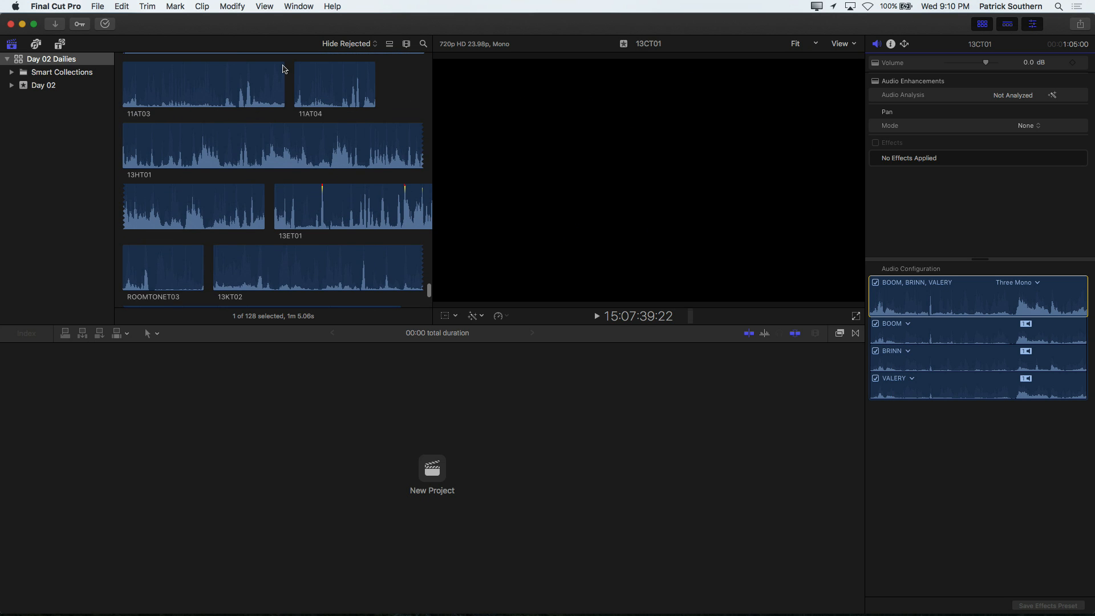
pyautogui.scroll(-5, 283, 69)
pyautogui.scroll(-3, 283, 69)
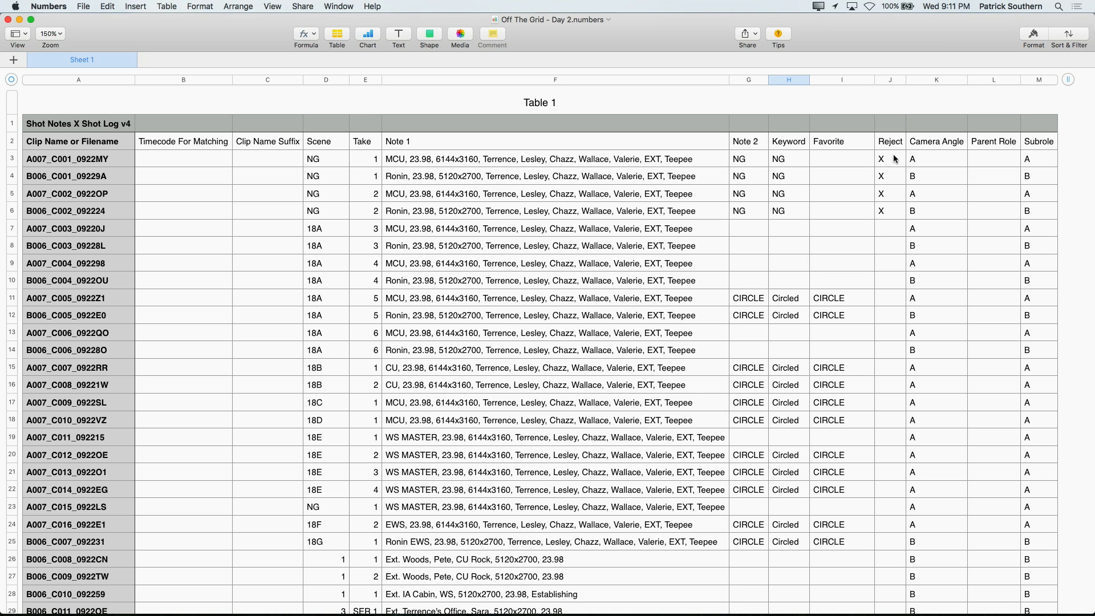
# Step: Review the clip rows and note columns of the Off The Grid - Day 2 shot log in Numbers
pyautogui.scroll(-3, 773, 313)
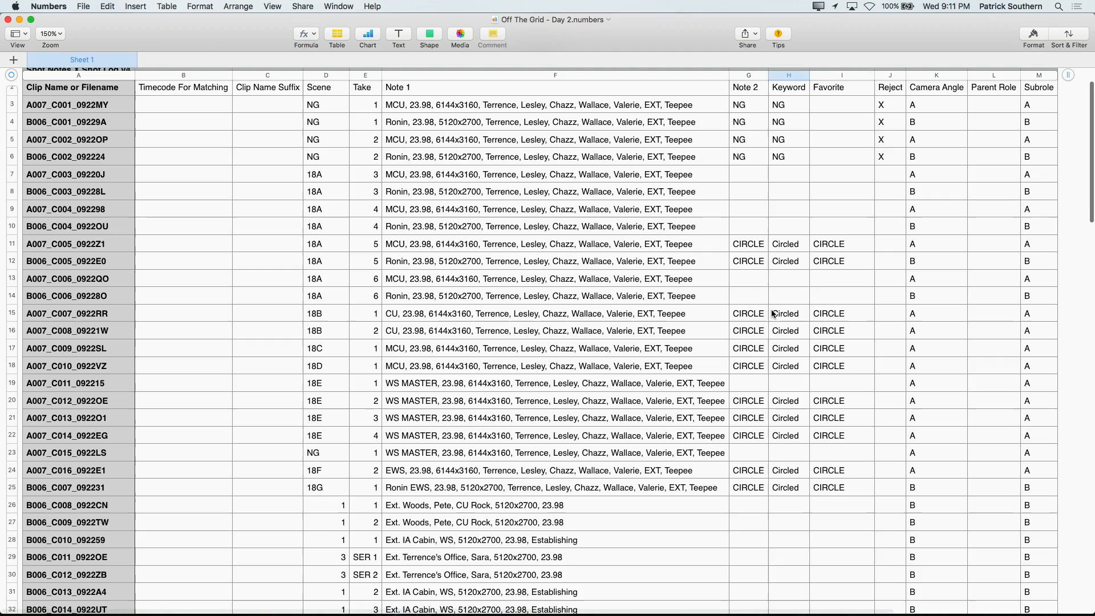
pyautogui.scroll(3, 773, 314)
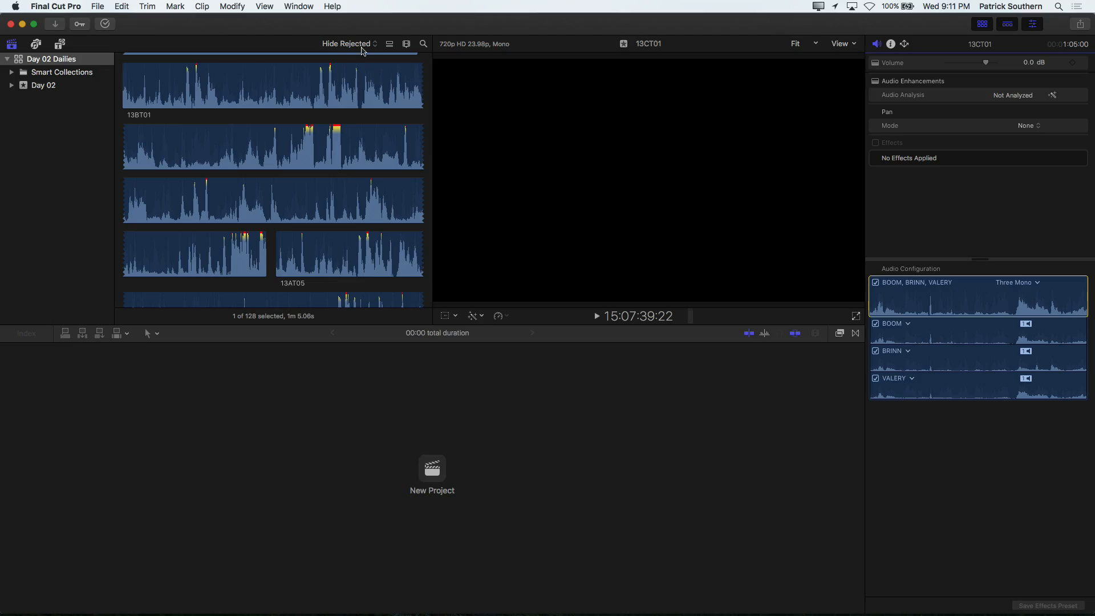
# Step: Switch to the workspace without the timeline and show the browser clips as a list to review their Scene and Shot/Take columns
pyautogui.click(297, 4)
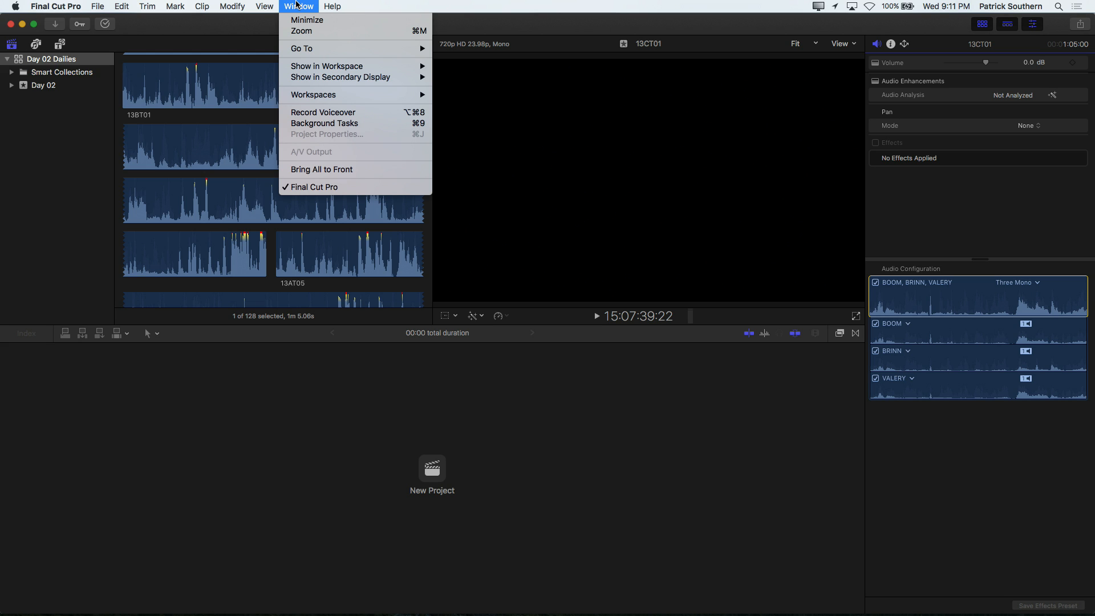
pyautogui.moveTo(359, 95)
pyautogui.click(471, 108)
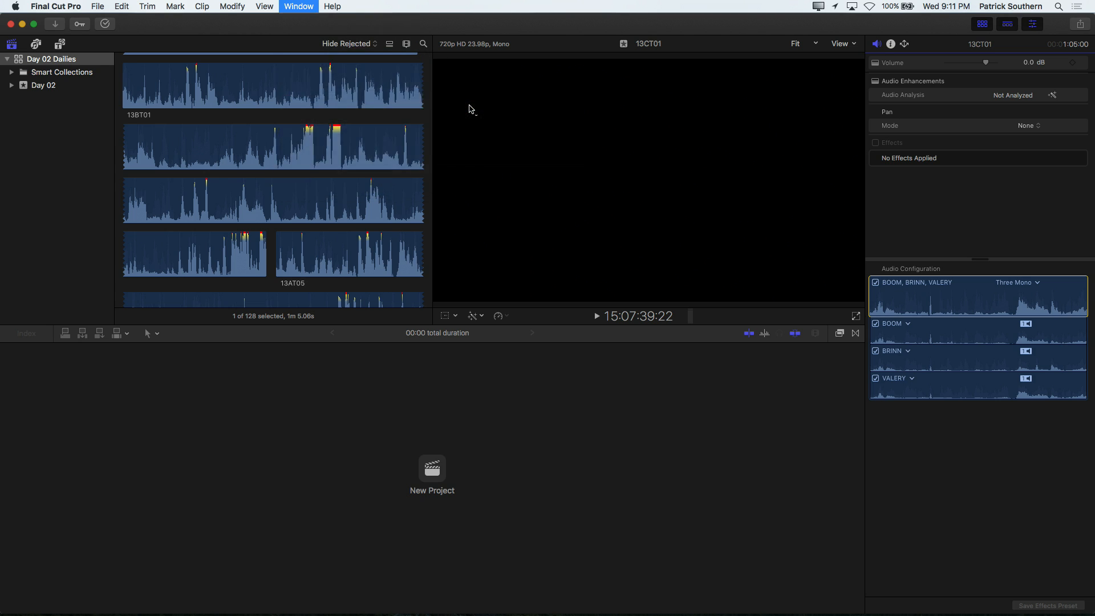
pyautogui.click(390, 44)
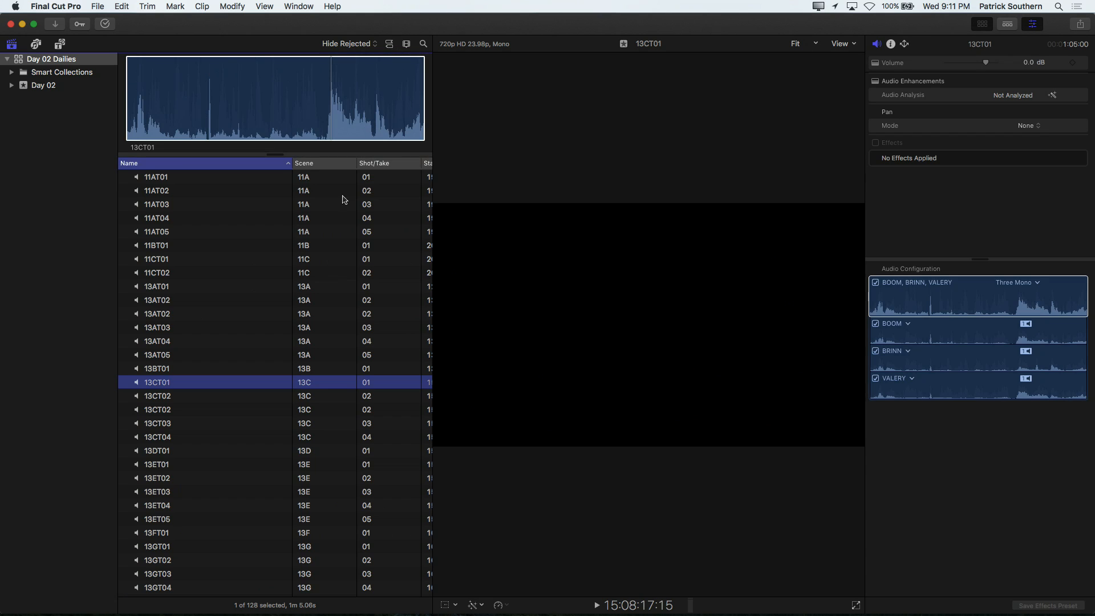
pyautogui.scroll(-15, 335, 228)
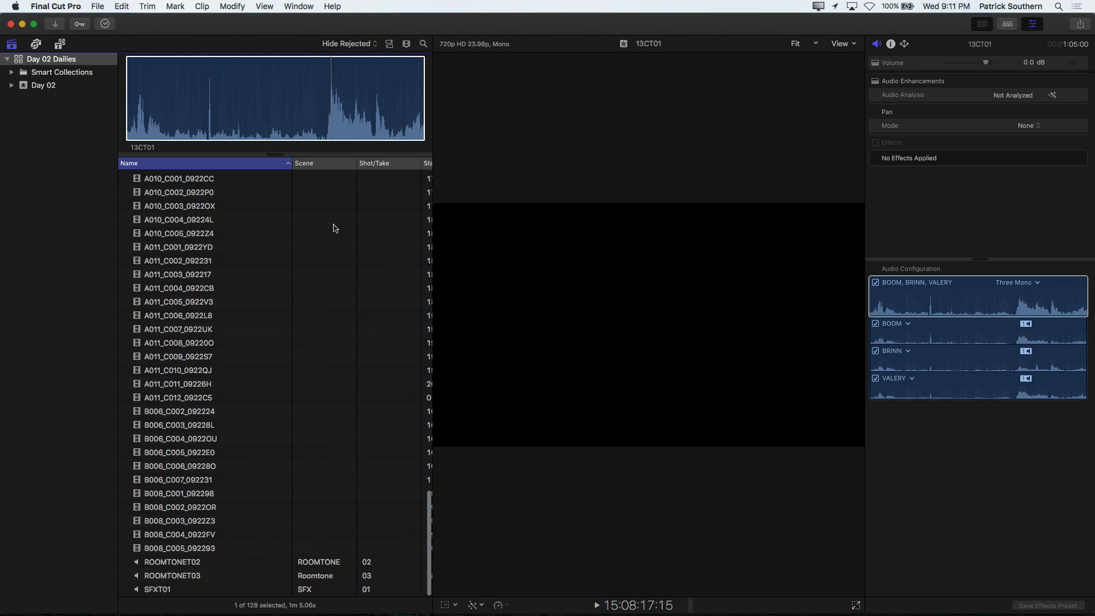
pyautogui.scroll(15, 335, 228)
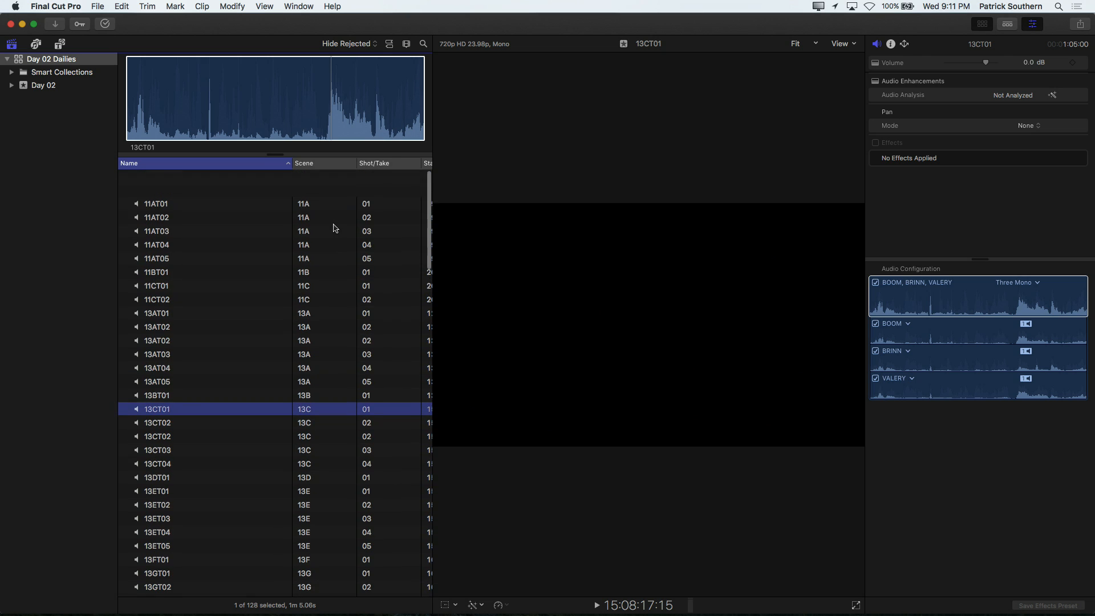
pyautogui.scroll(-20, 335, 227)
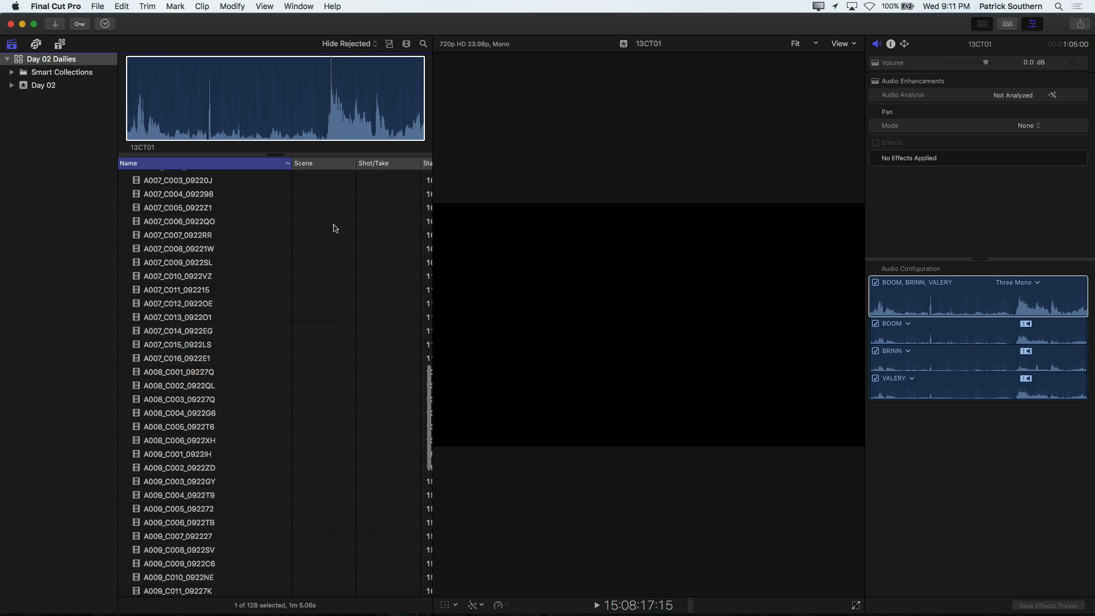
pyautogui.scroll(-10, 335, 227)
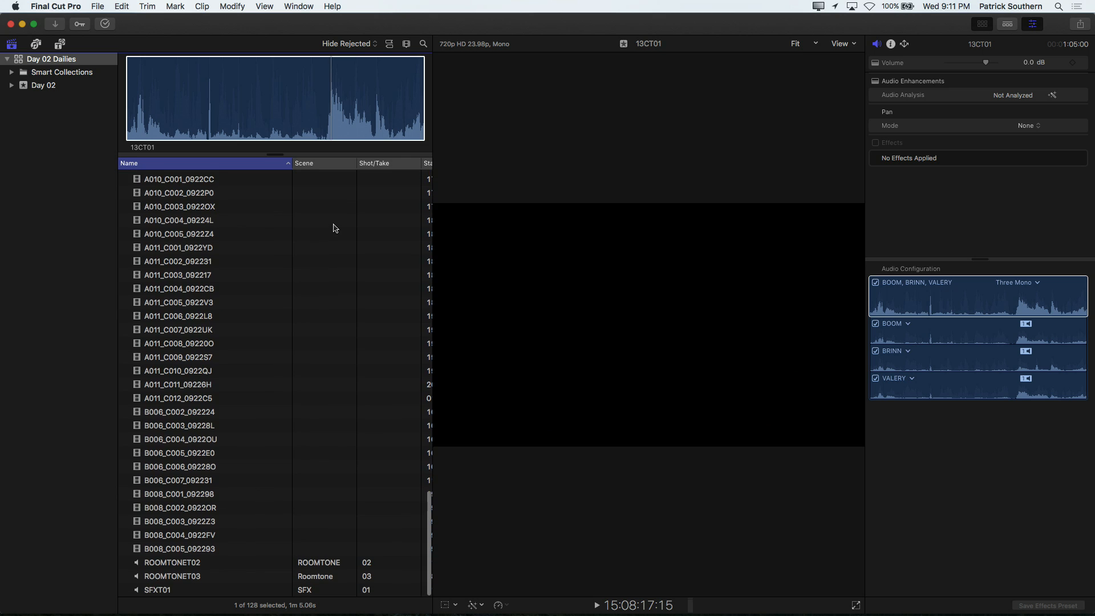
pyautogui.scroll(20, 335, 228)
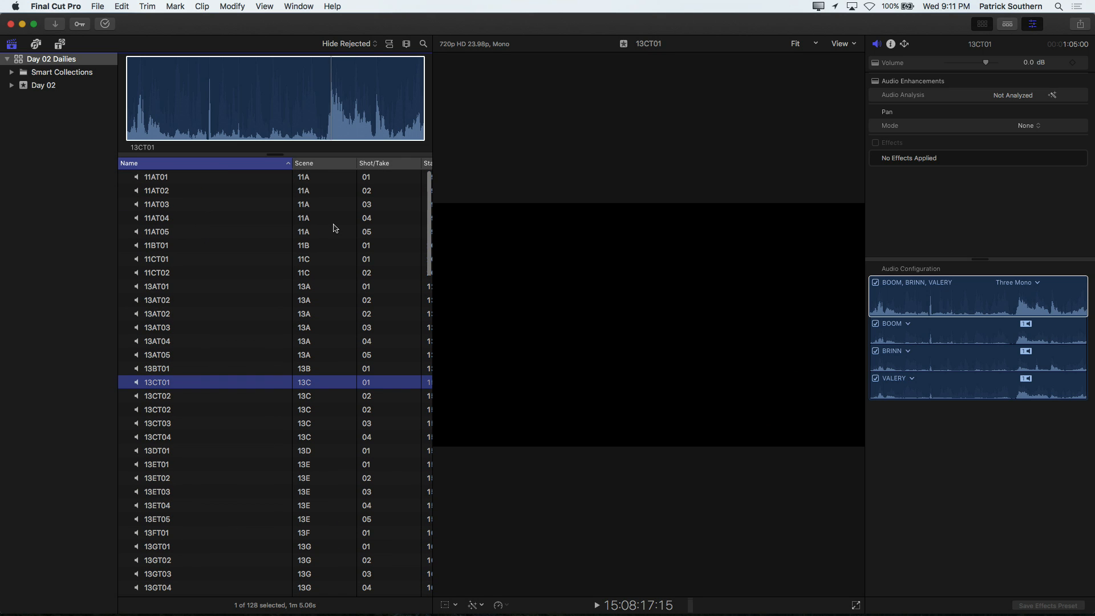
# Step: Switch to Shot Notes X and load the Day 02 event from Final Cut Pro into it
pyautogui.press('super+Tab')
pyautogui.press('super+Tab')
pyautogui.press('super+Tab')
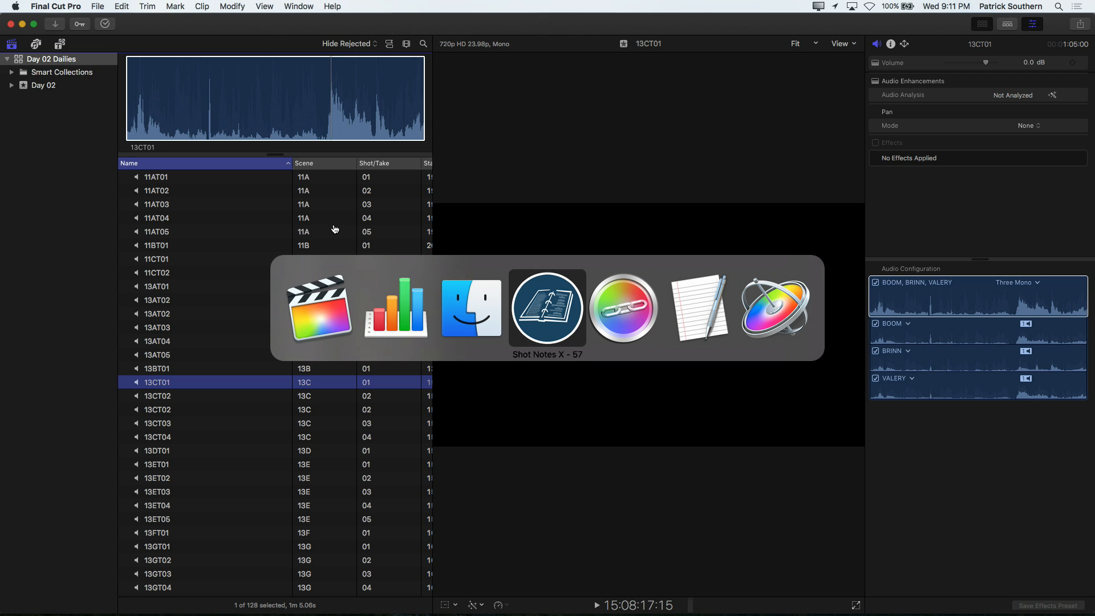
pyautogui.moveTo(470, 244); pyautogui.dragTo(334, 92)
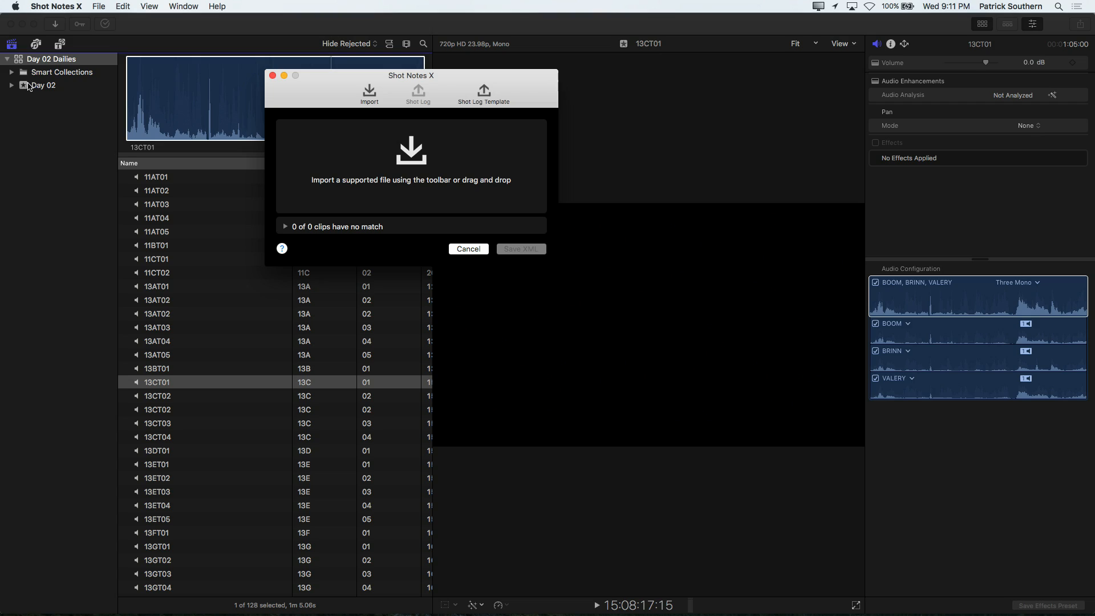
pyautogui.moveTo(23, 87); pyautogui.dragTo(347, 164)
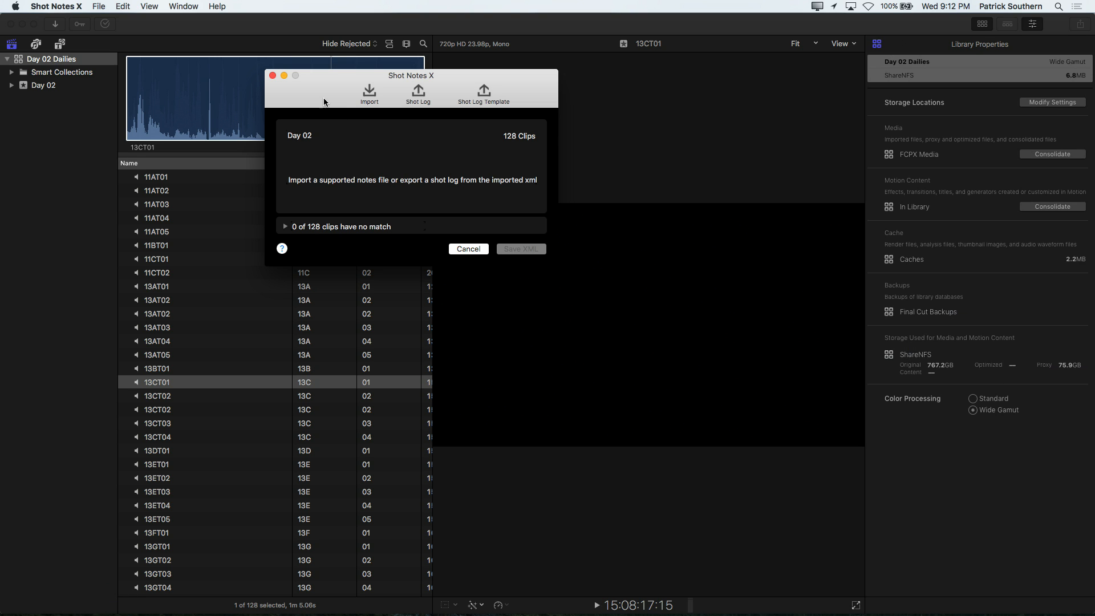
# Step: Switch to Finder and load the Off The Grid - Day 2 CSV notes file into Shot Notes X
pyautogui.moveTo(322, 98); pyautogui.dragTo(472, 134)
pyautogui.press('super+Tab')
pyautogui.press('super+Tab')
pyautogui.press('super+Tab')
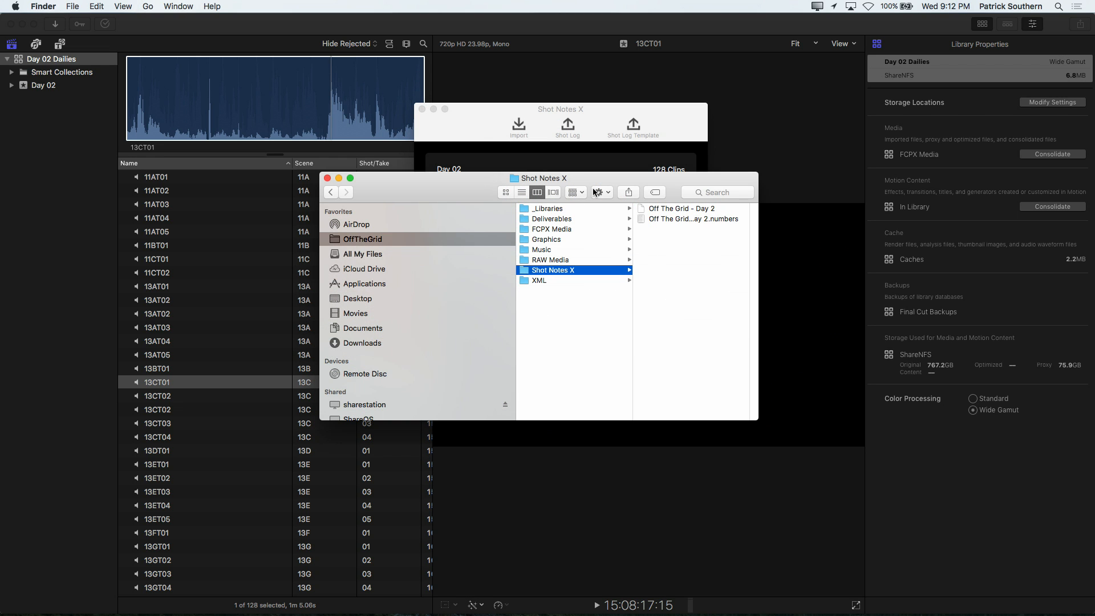
pyautogui.moveTo(484, 180); pyautogui.dragTo(451, 272)
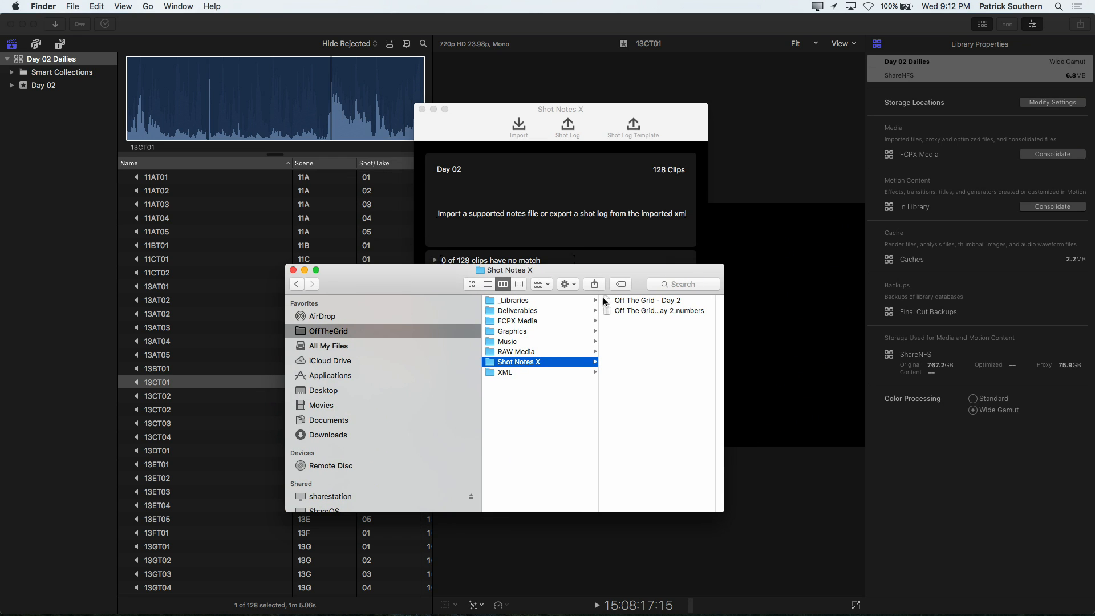
pyautogui.moveTo(606, 302); pyautogui.dragTo(552, 237)
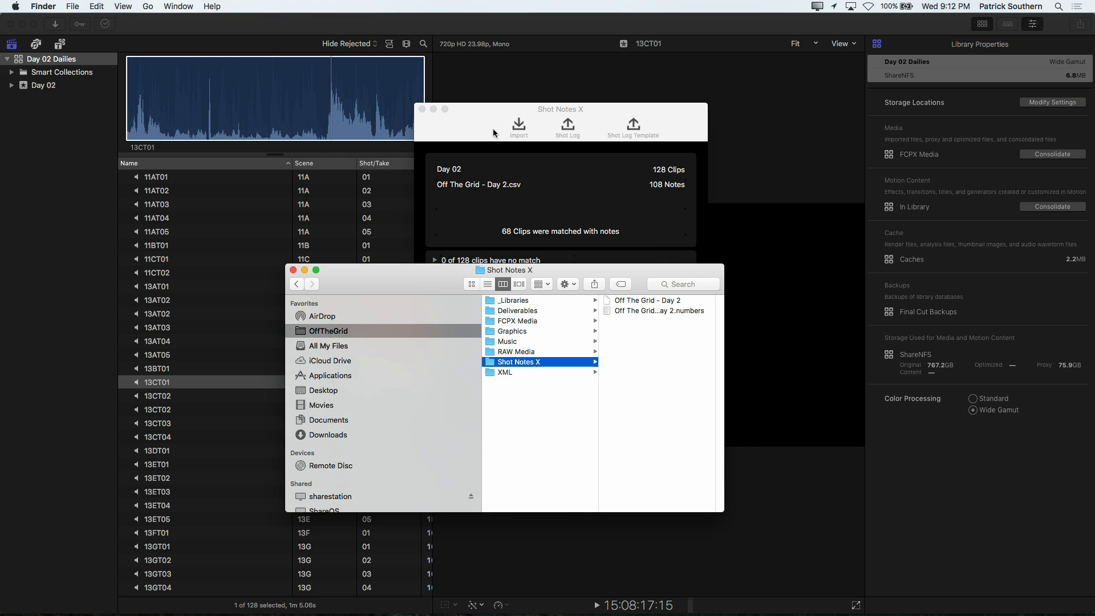
# Step: Save the matched event XML as Day 02-Shot Notes X.fcpxml in the Shot Notes X folder
pyautogui.click(489, 131)
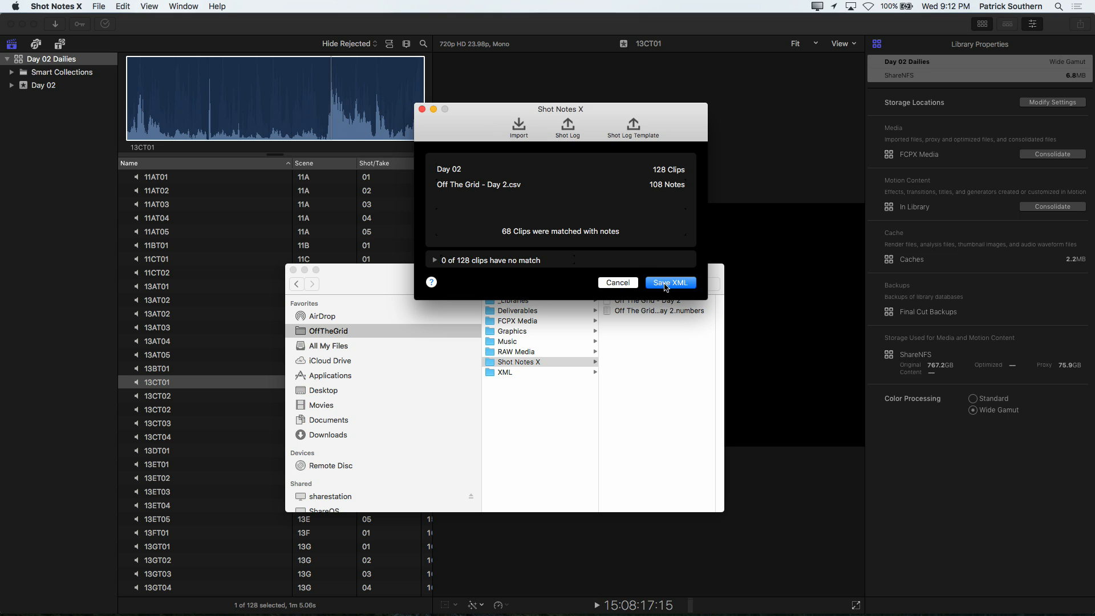
pyautogui.click(665, 284)
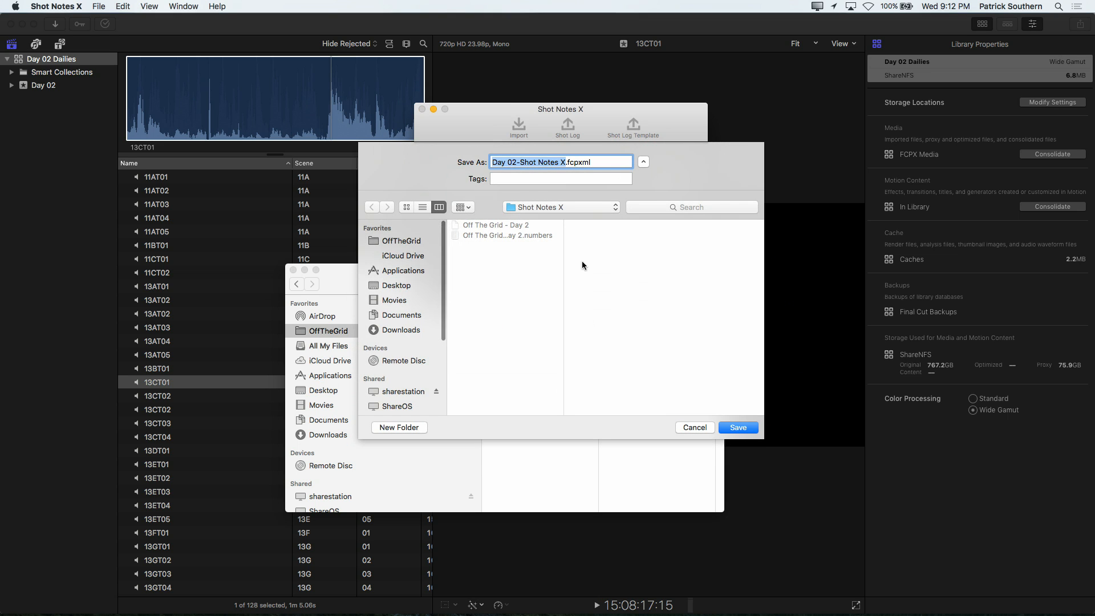
pyautogui.click(737, 428)
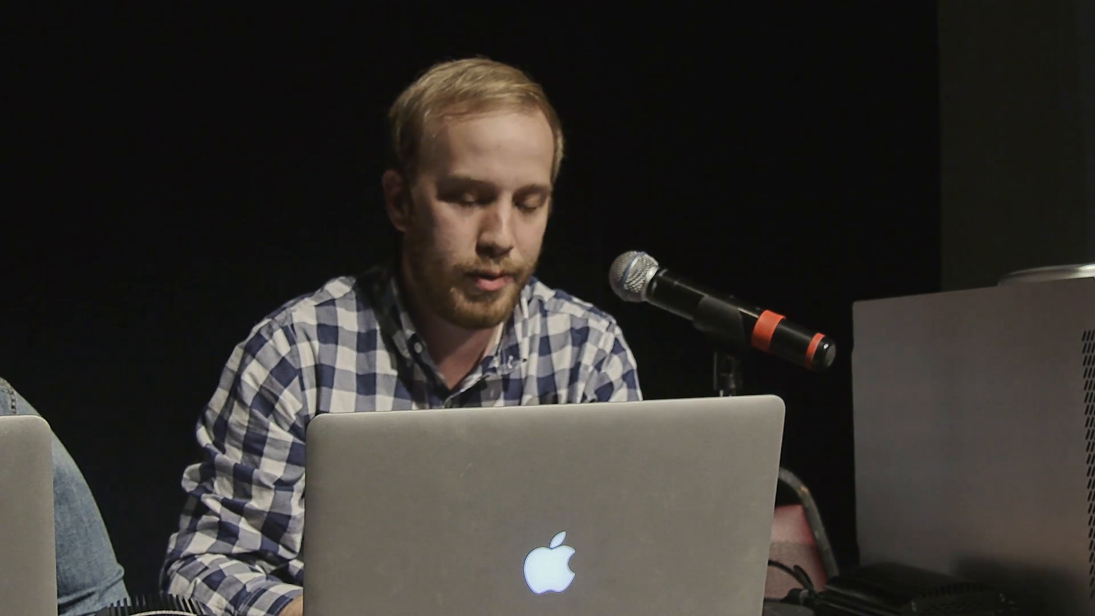
# Step: Switch to Sync-N-Link X and open Day 02-Shot Notes X.fcpxml from the Shot Notes X folder
pyautogui.press('super+Tab')
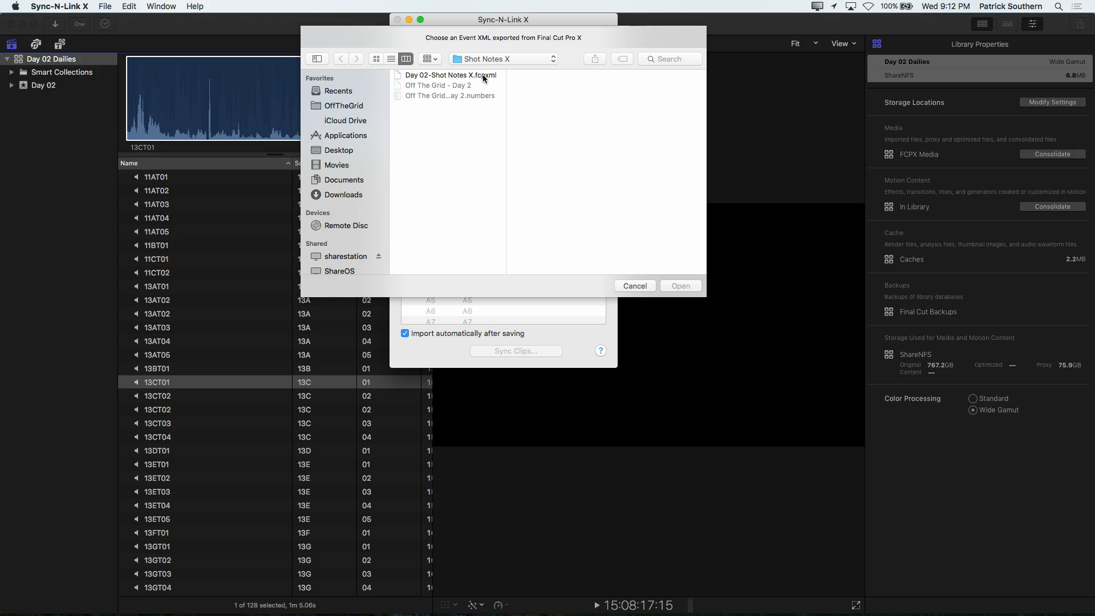
pyautogui.click(483, 75)
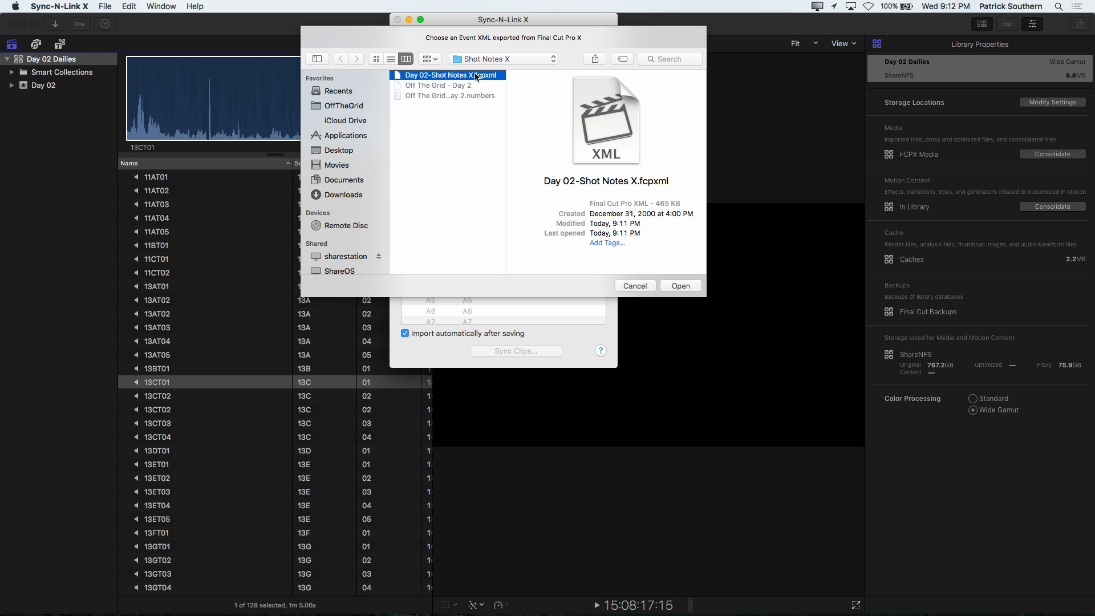
pyautogui.click(678, 285)
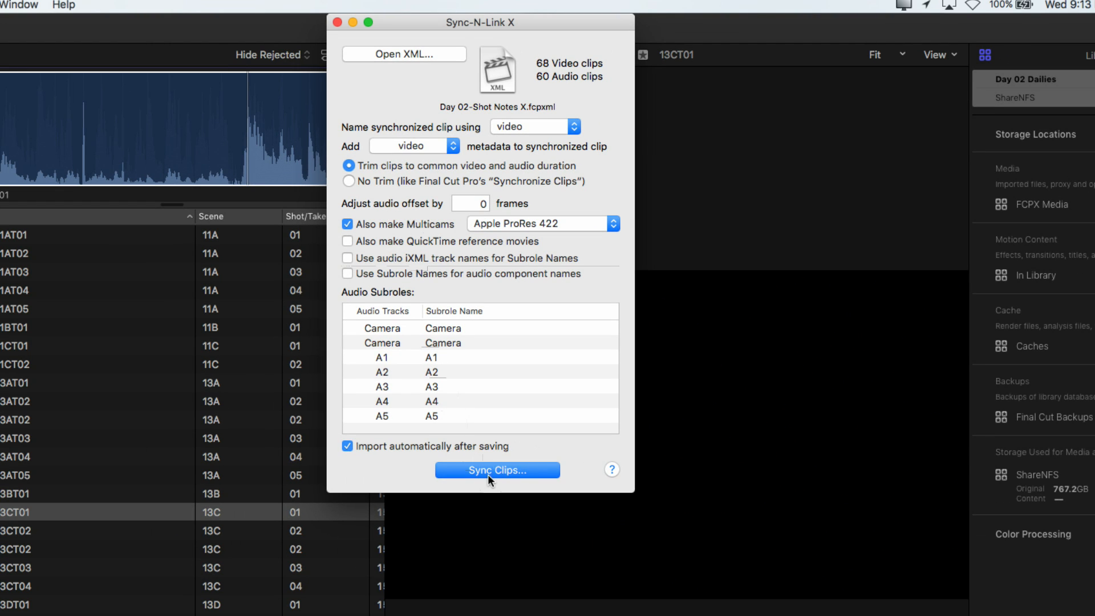
# Step: Sync the event's clips and save the new XML file as Day 02-Shot Notes X - Synced in the Shot Notes X folder
pyautogui.click(488, 471)
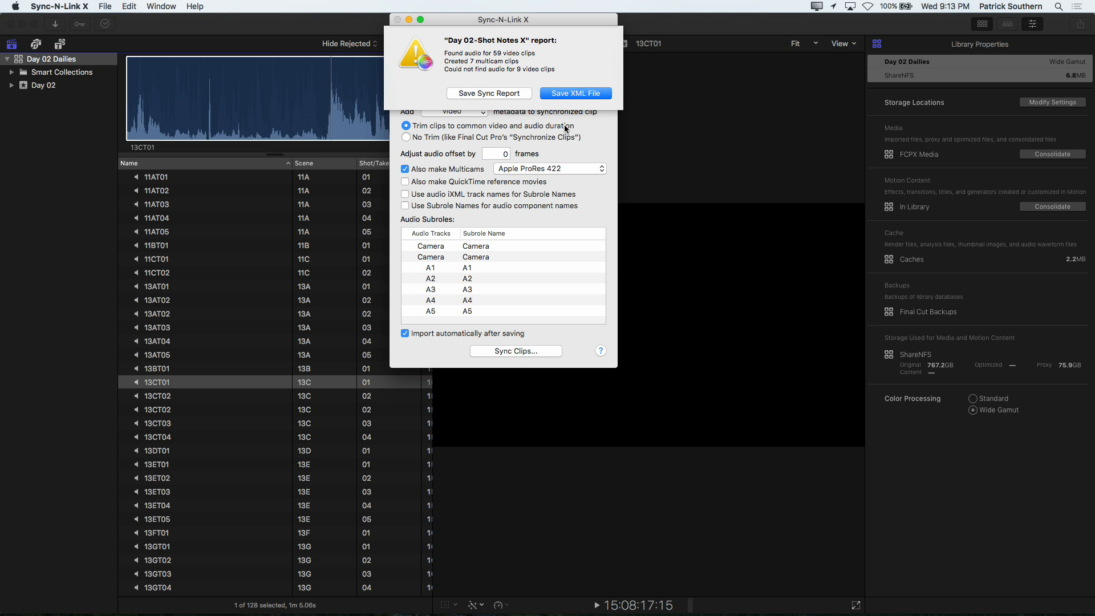
pyautogui.click(559, 95)
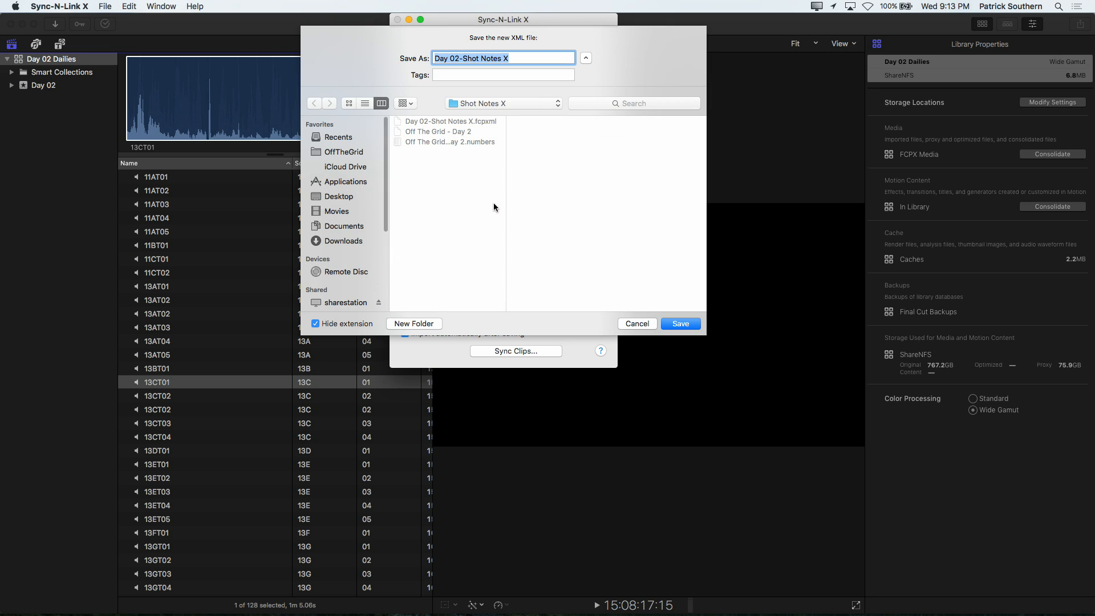
pyautogui.click(521, 58)
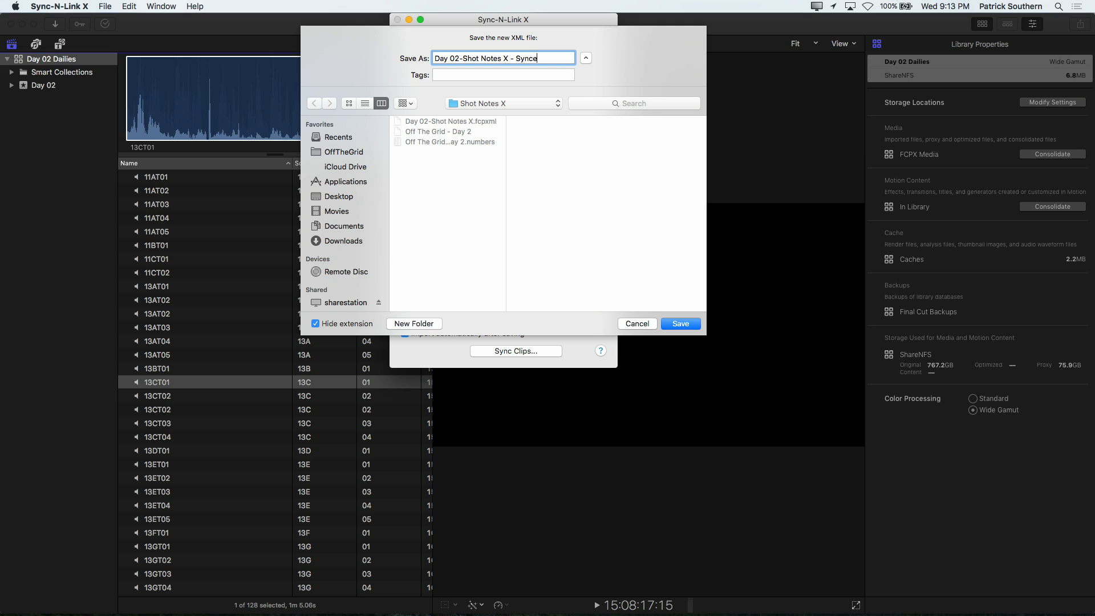
pyautogui.press('Return')
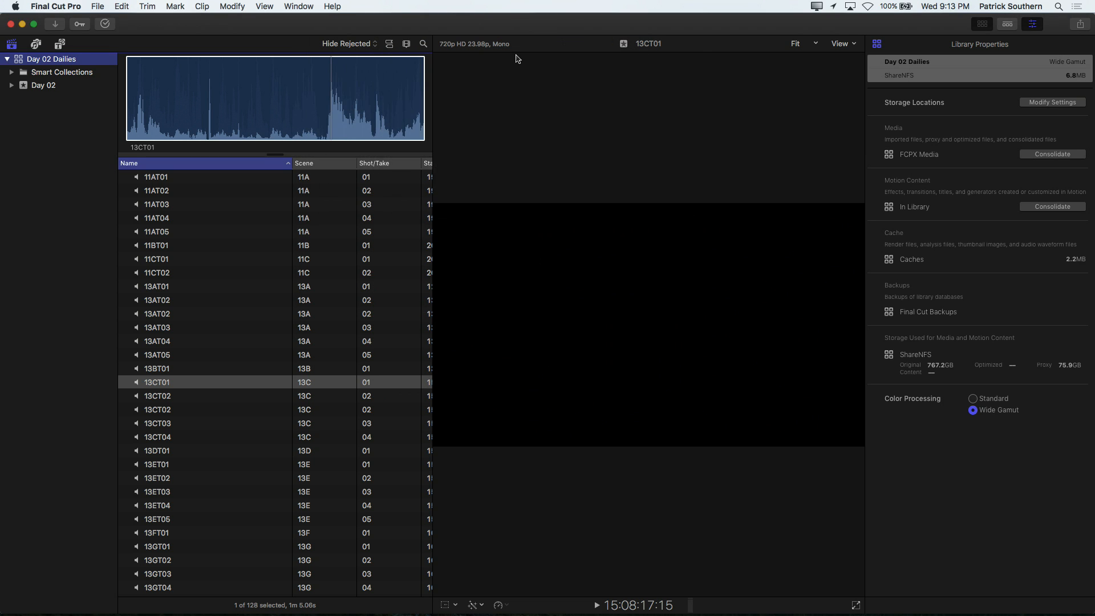
# Step: Import the synced XML into the Day 02 Dailies library in Final Cut Pro
pyautogui.click(433, 231)
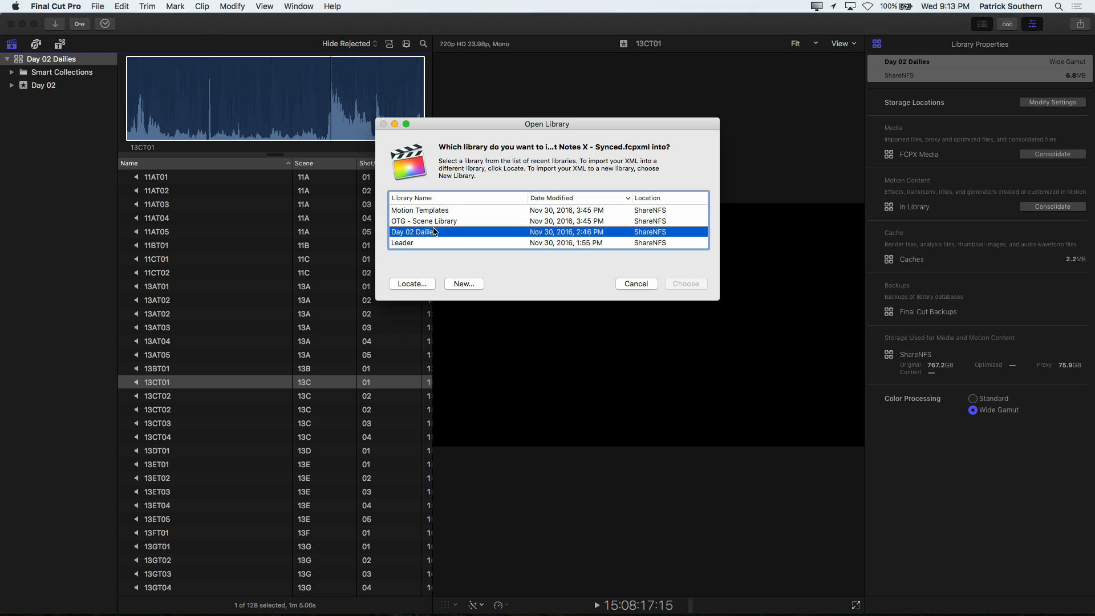
pyautogui.click(686, 284)
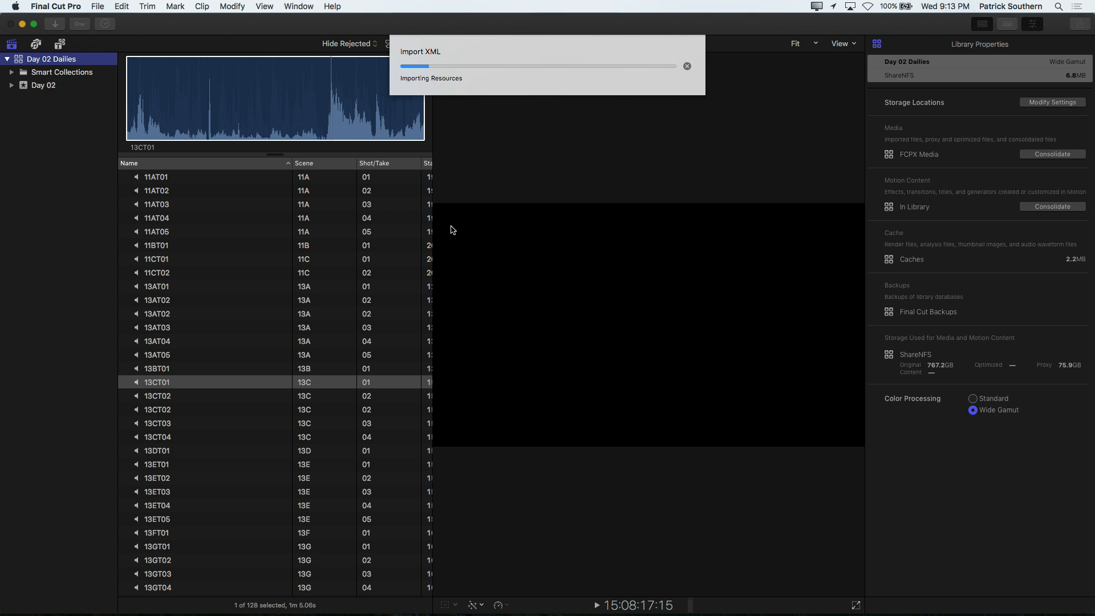
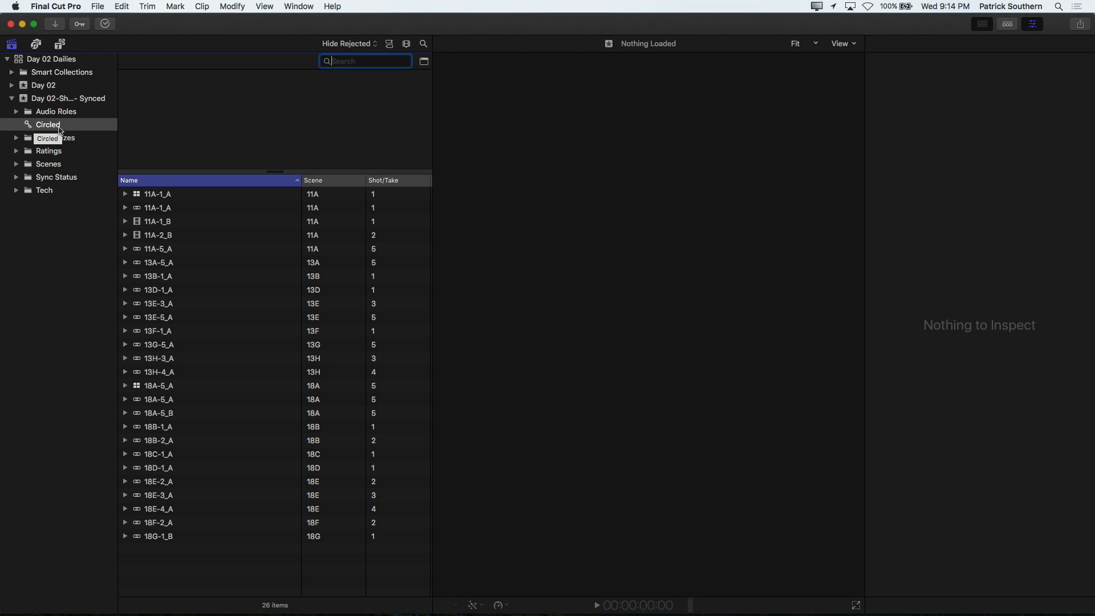
# Step: Expand the Ratings folder of the synced event and delete the duplicate Circled keyword collection outside it
pyautogui.click(16, 151)
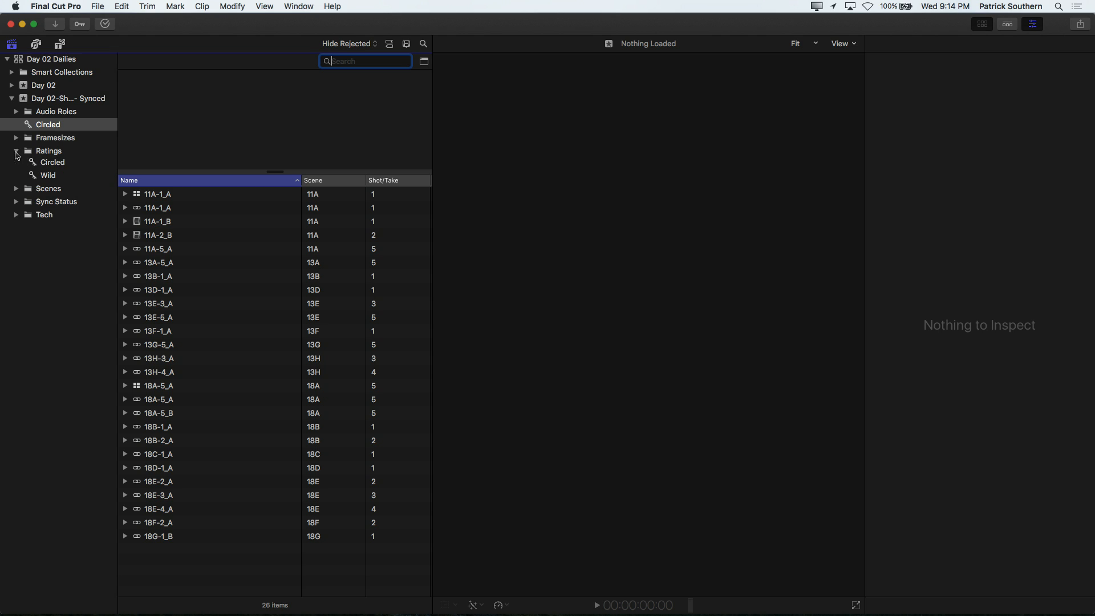
pyautogui.click(43, 164)
pyautogui.click(37, 128)
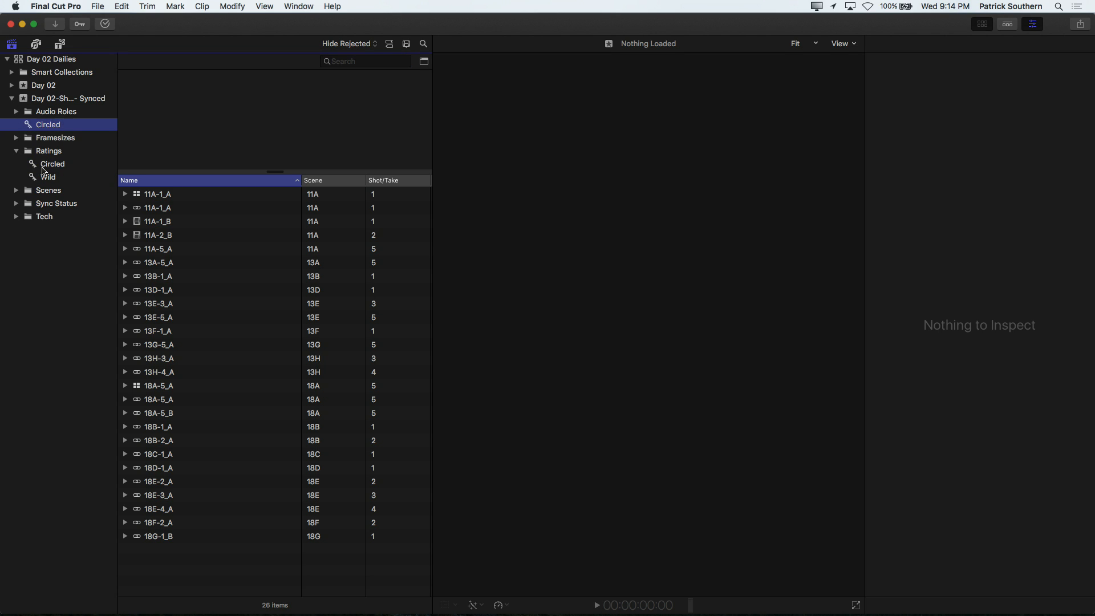
pyautogui.click(43, 166)
pyautogui.click(40, 129)
pyautogui.press('super+BackSpace')
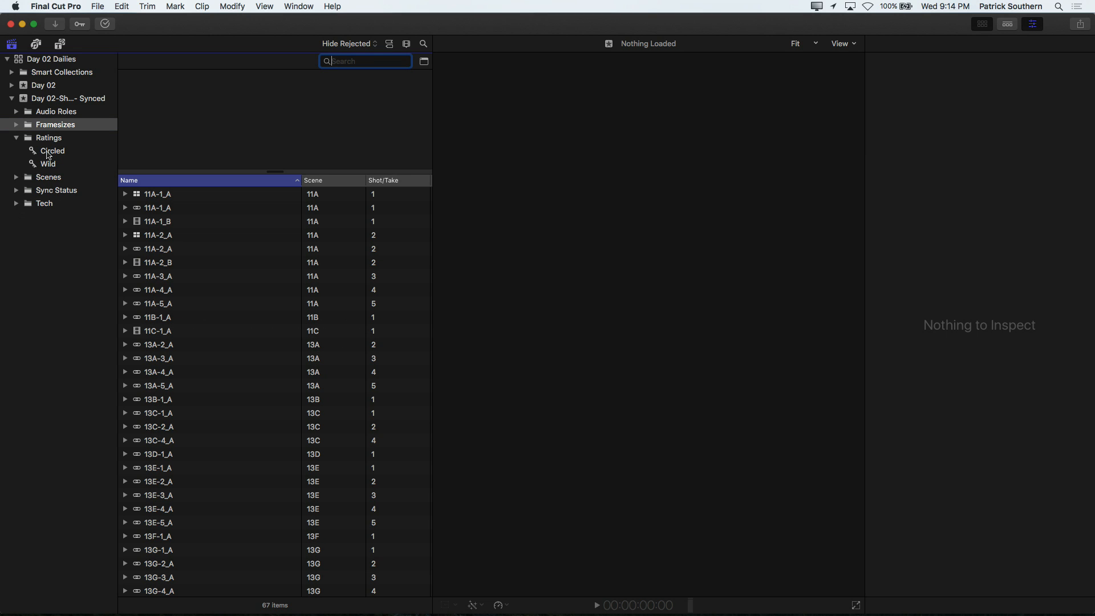
# Step: Review clip 13B-1_A in the Ratings folder's Circled collection and look over the clip filter options for the synced event
pyautogui.click(49, 154)
pyautogui.click(161, 278)
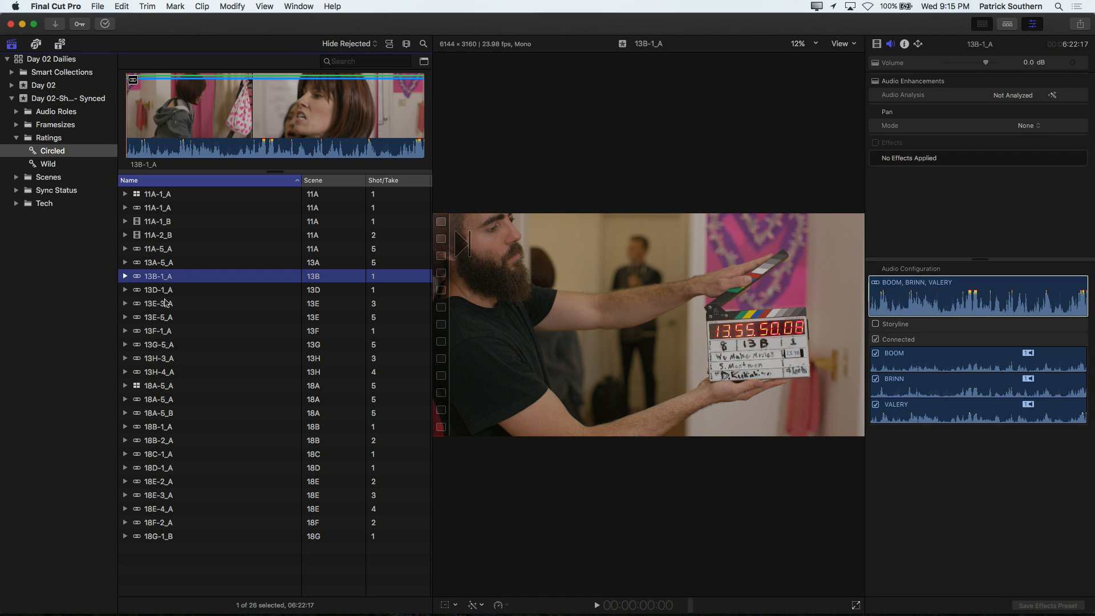
pyautogui.click(231, 117)
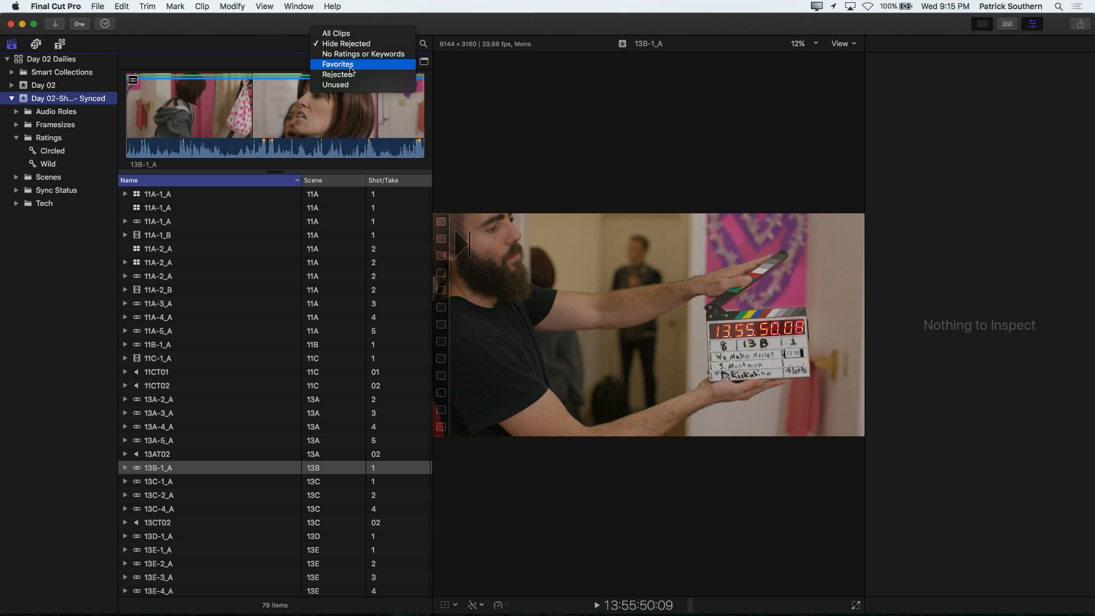
pyautogui.click(342, 61)
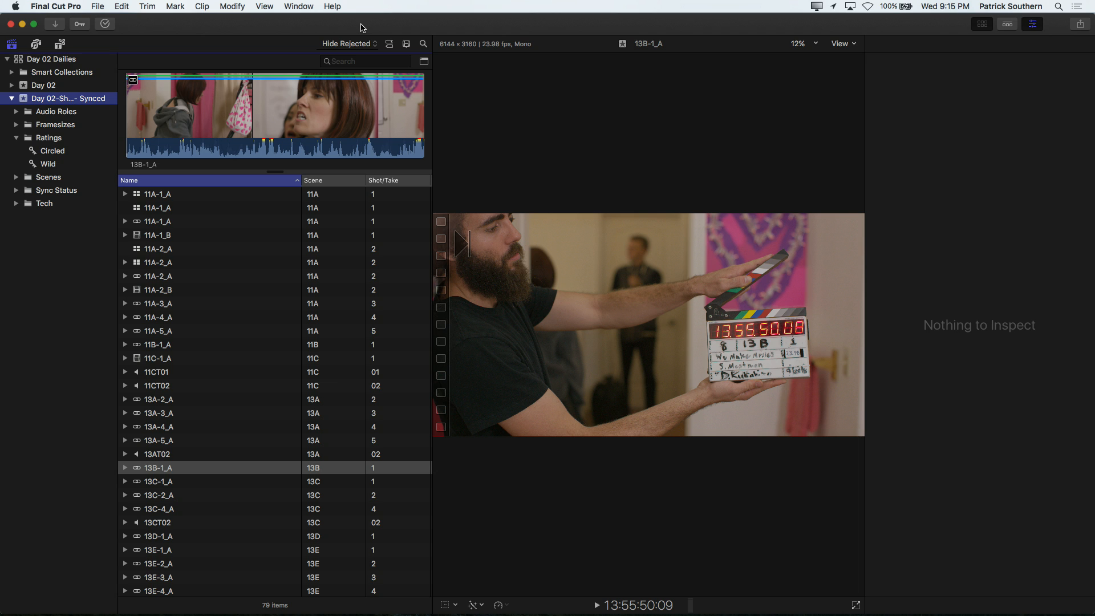
# Step: Copy the clip name 13E-4_A from Producer's Notes in TextEdit, search for it in Final Cut Pro's synced event and select the clip
pyautogui.press('super+Tab')
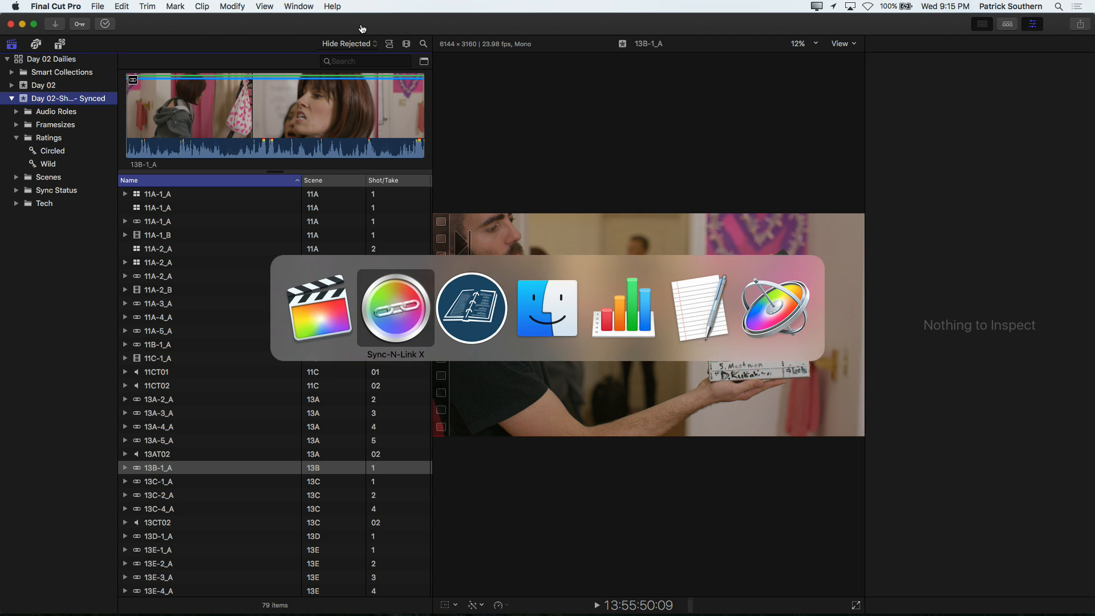
pyautogui.press('super+Tab')
pyautogui.press('super+Tab')
pyautogui.press('super+Tab')
pyautogui.press('super+Tab')
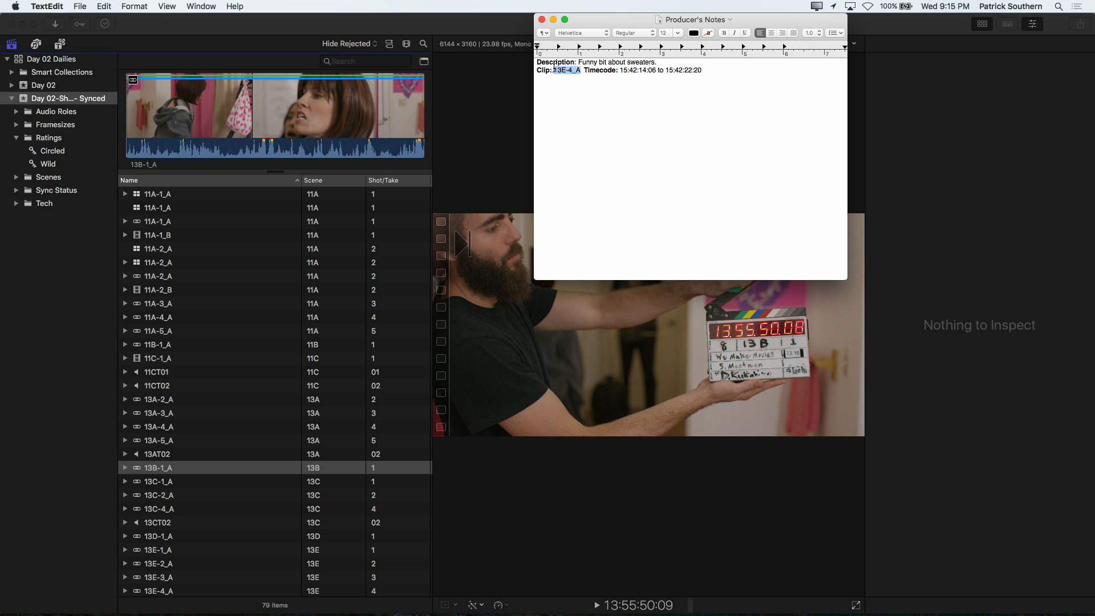
pyautogui.press('super+c')
pyautogui.click(387, 61)
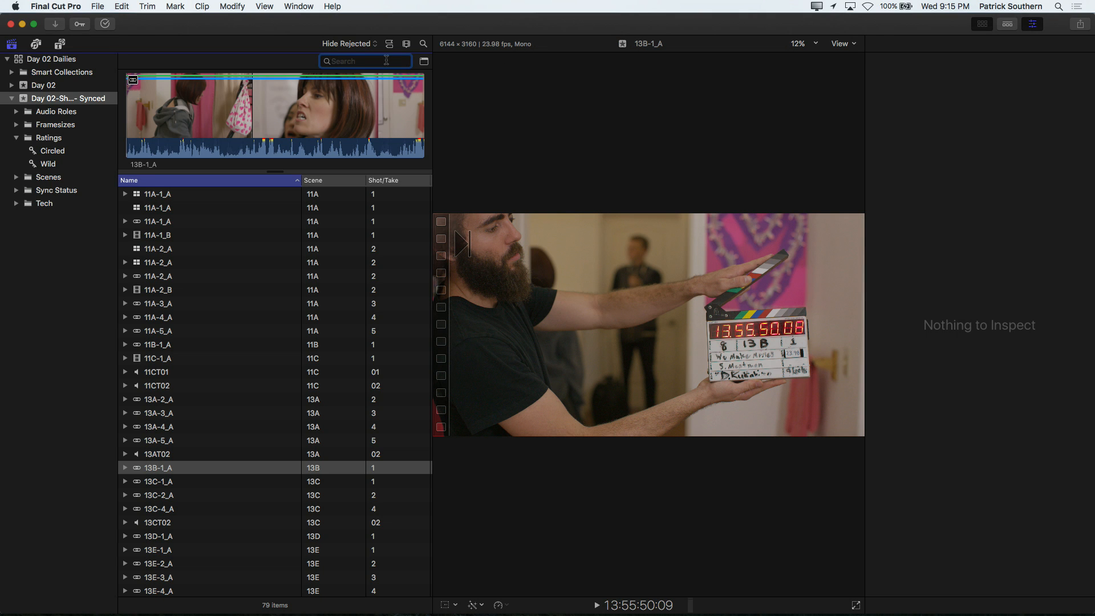
pyautogui.click(185, 194)
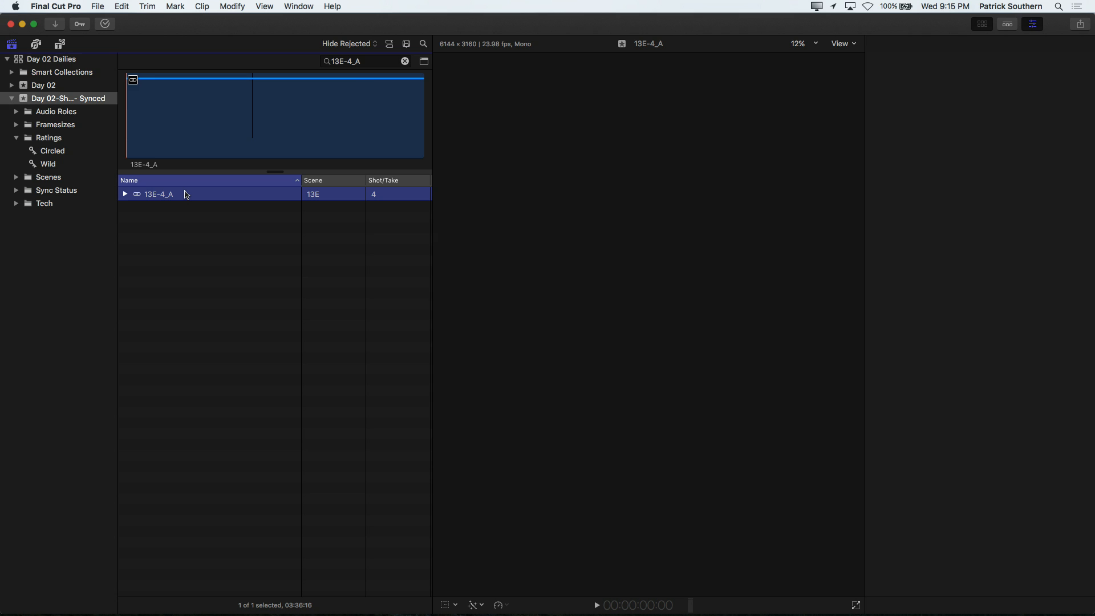
# Step: Mark the range from 15:42:14:06 to 15:42:22:20 on clip 13E-4_A using the timecodes in Producer's Notes
pyautogui.press('super+Tab')
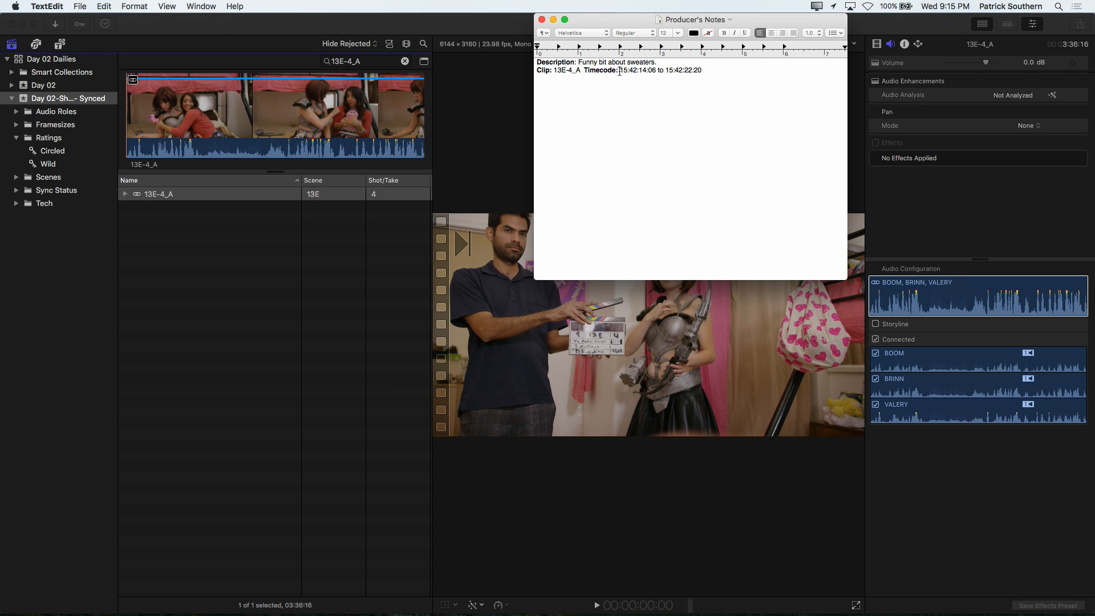
pyautogui.click(222, 97)
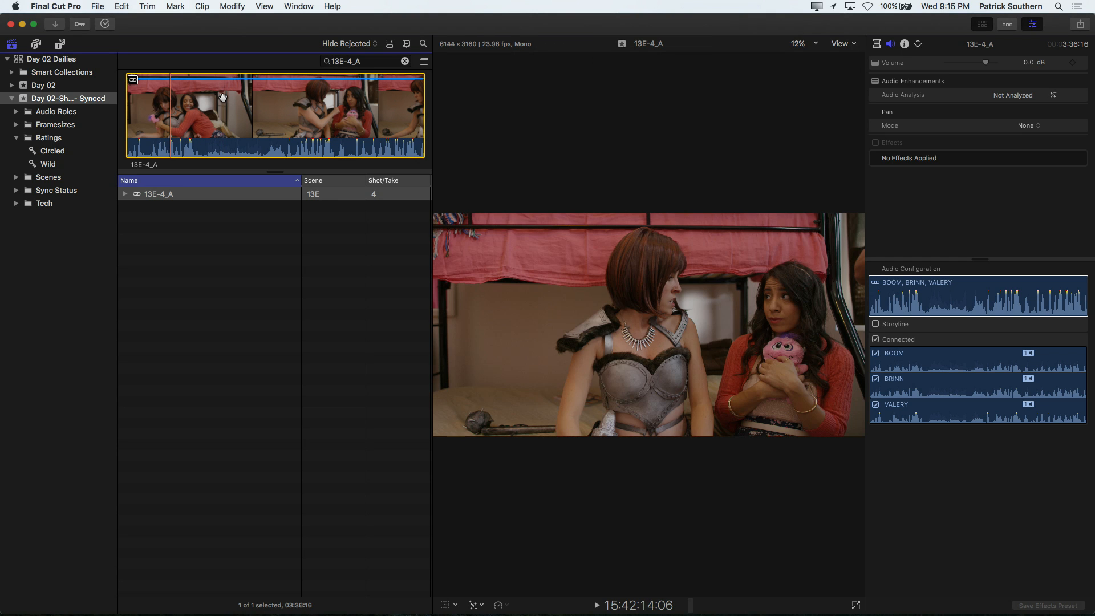
pyautogui.press('i')
pyautogui.press('super+Tab')
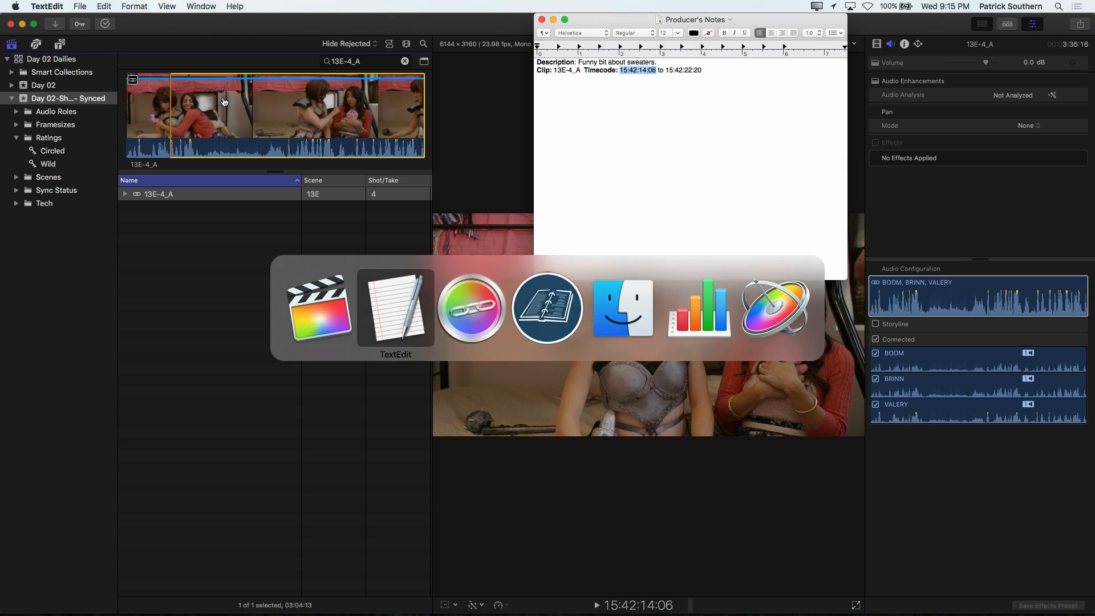
pyautogui.moveTo(667, 70); pyautogui.dragTo(675, 71)
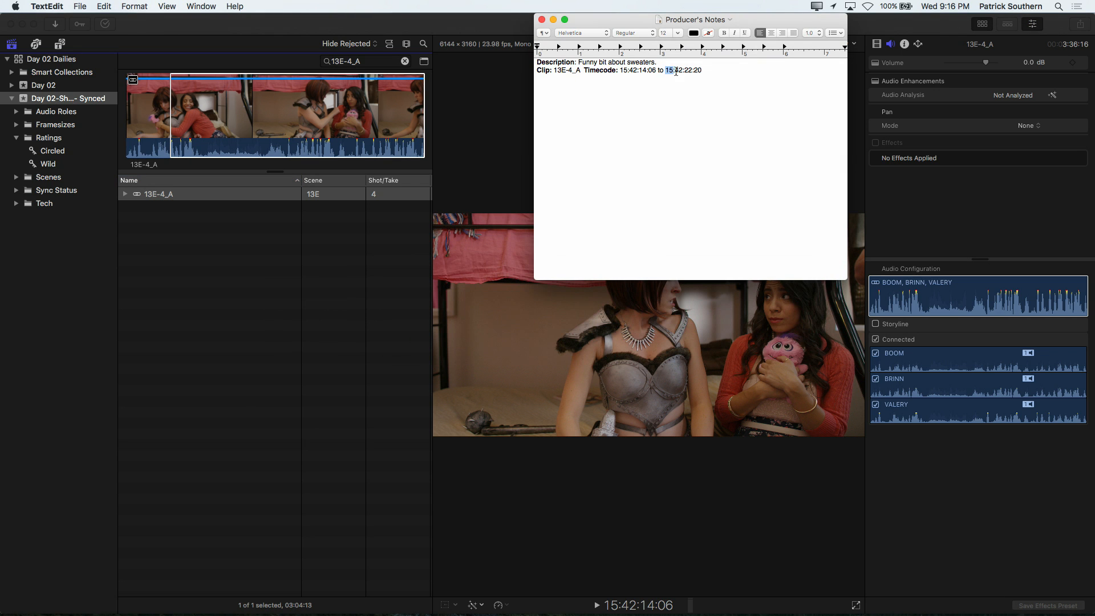
pyautogui.press('super+c')
pyautogui.click(217, 199)
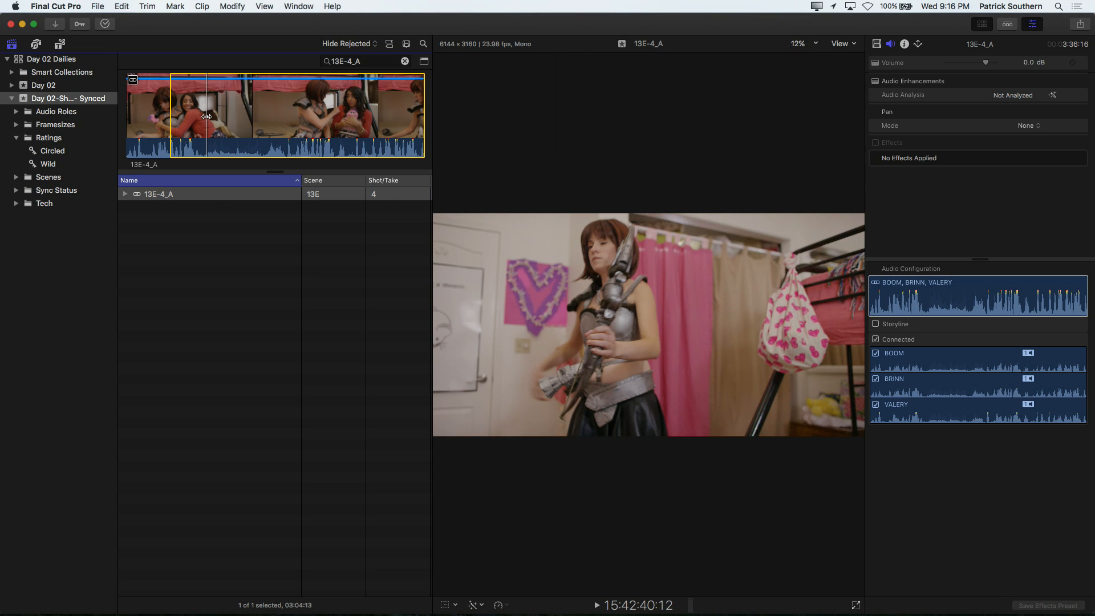
pyautogui.press('super+v')
pyautogui.press('o')
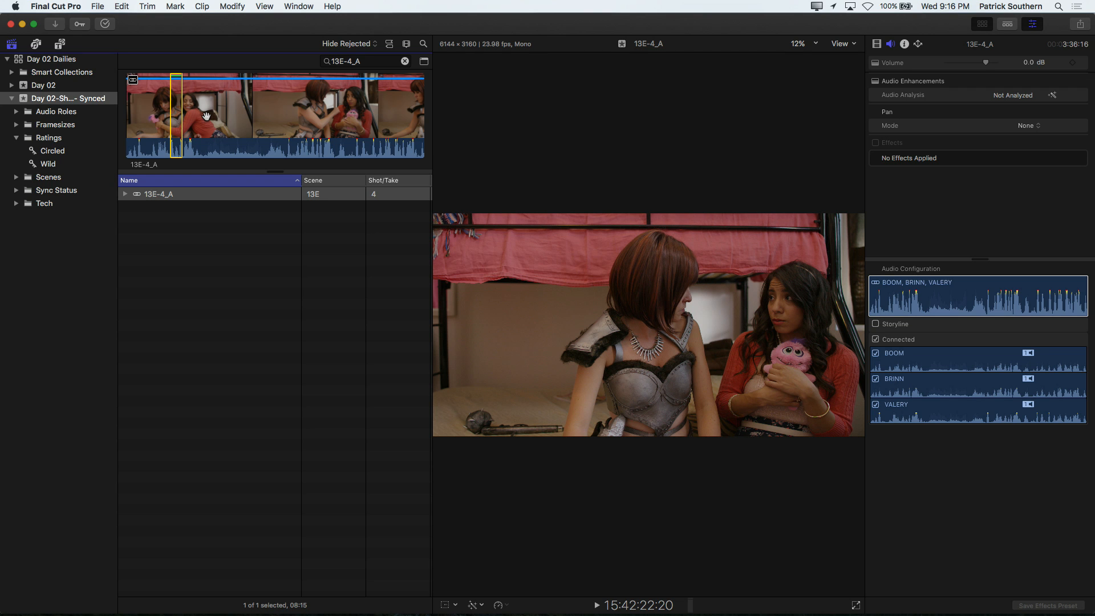
# Step: Play the marked range of clip 13E-4_A and rate it as a favorite named Sweaters
pyautogui.press('/')
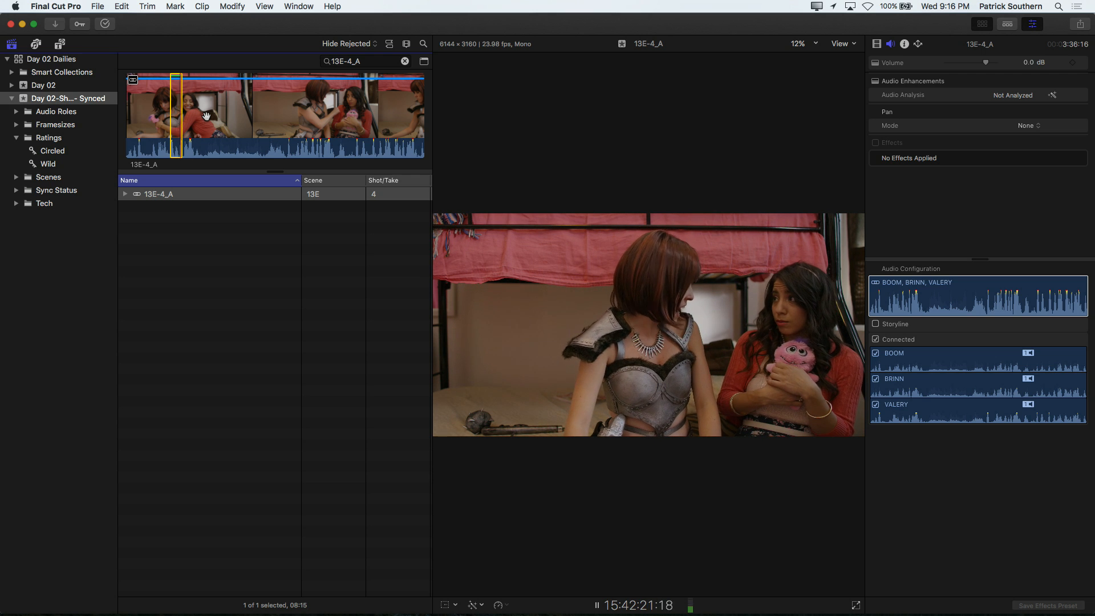
pyautogui.press('space')
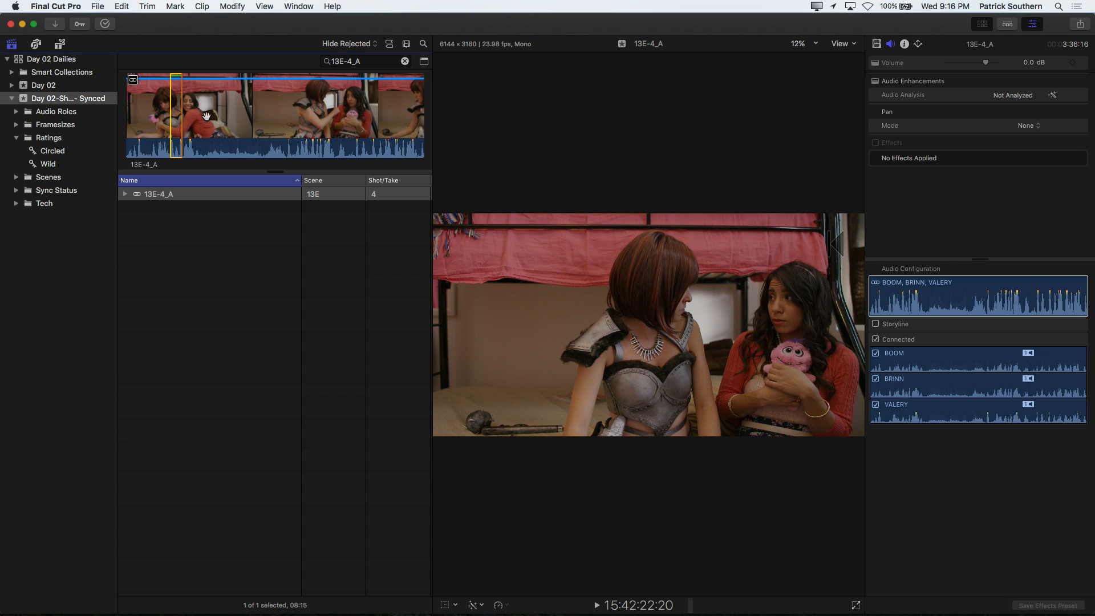
pyautogui.click(125, 195)
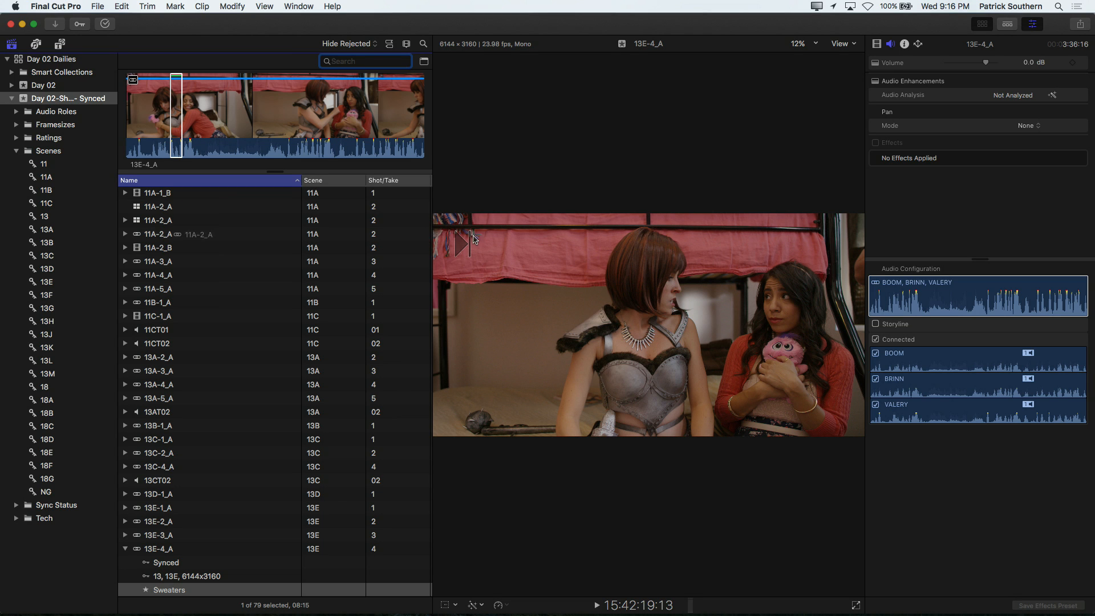
# Step: Widen the clip browser and its Notes column so the shot log notes can be read
pyautogui.moveTo(432, 200); pyautogui.dragTo(646, 201)
pyautogui.hscroll(10, 365, 243)
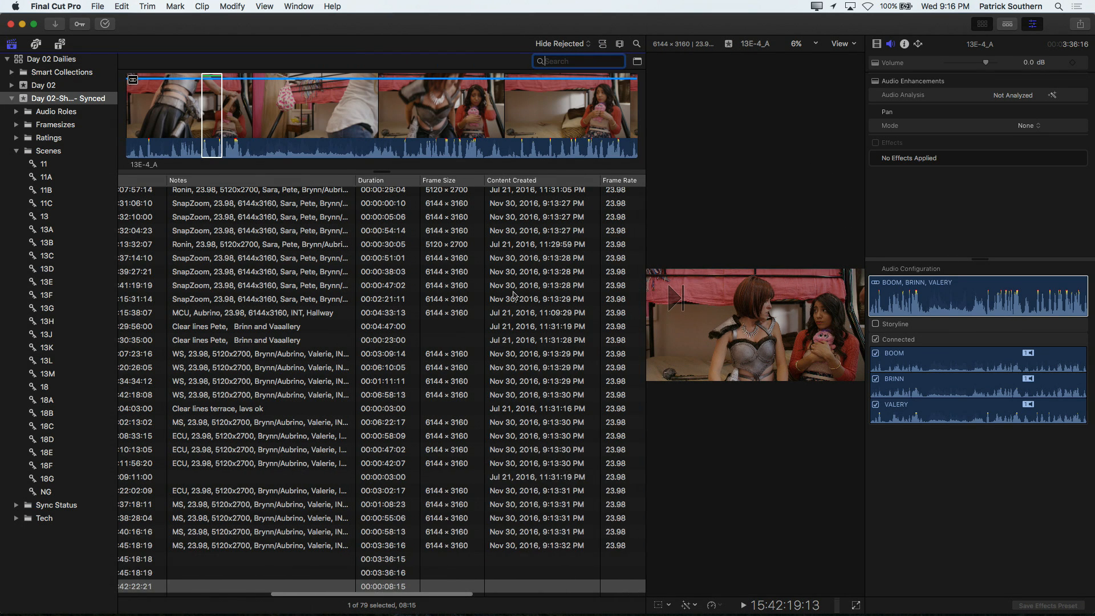
pyautogui.moveTo(371, 180); pyautogui.dragTo(509, 189)
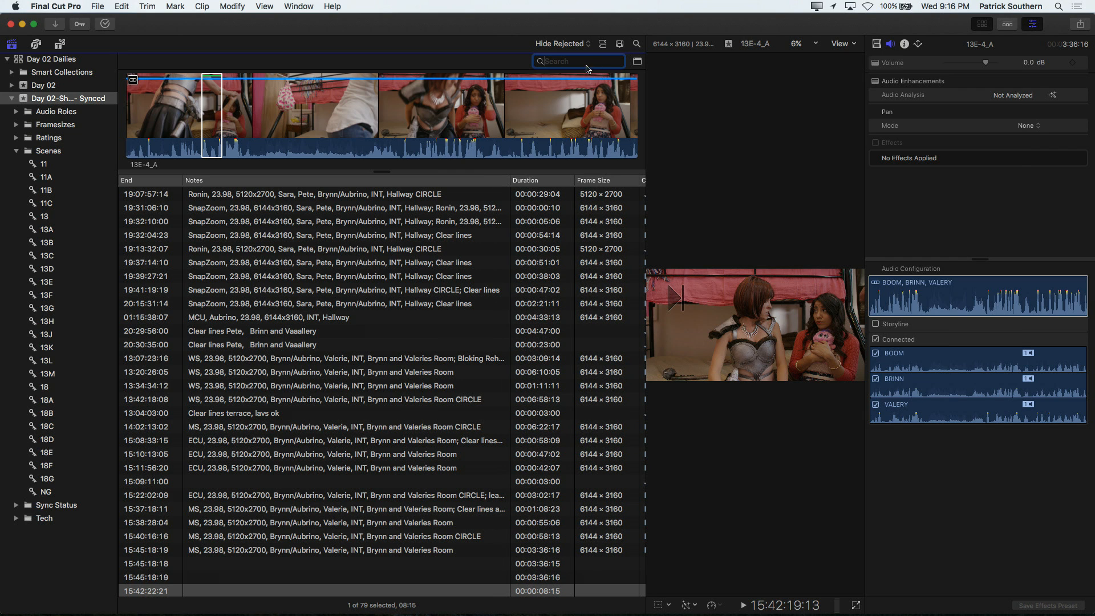
# Step: Search the synced event's clips for 23.98, Ronin and a character's name, and clear the search
pyautogui.write('98')
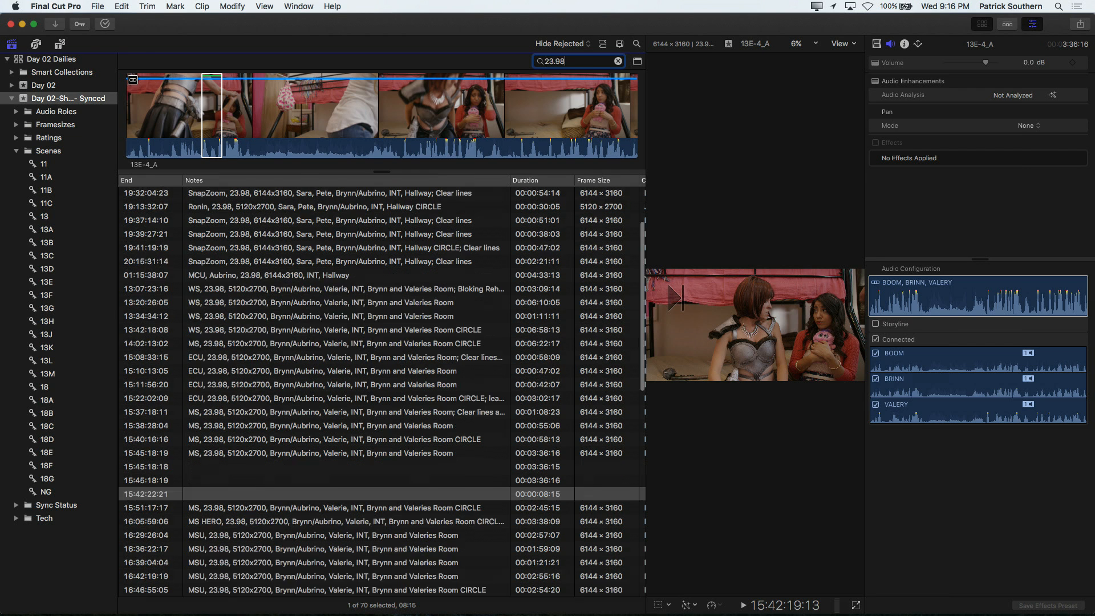
pyautogui.press('super+a')
pyautogui.write('Ron')
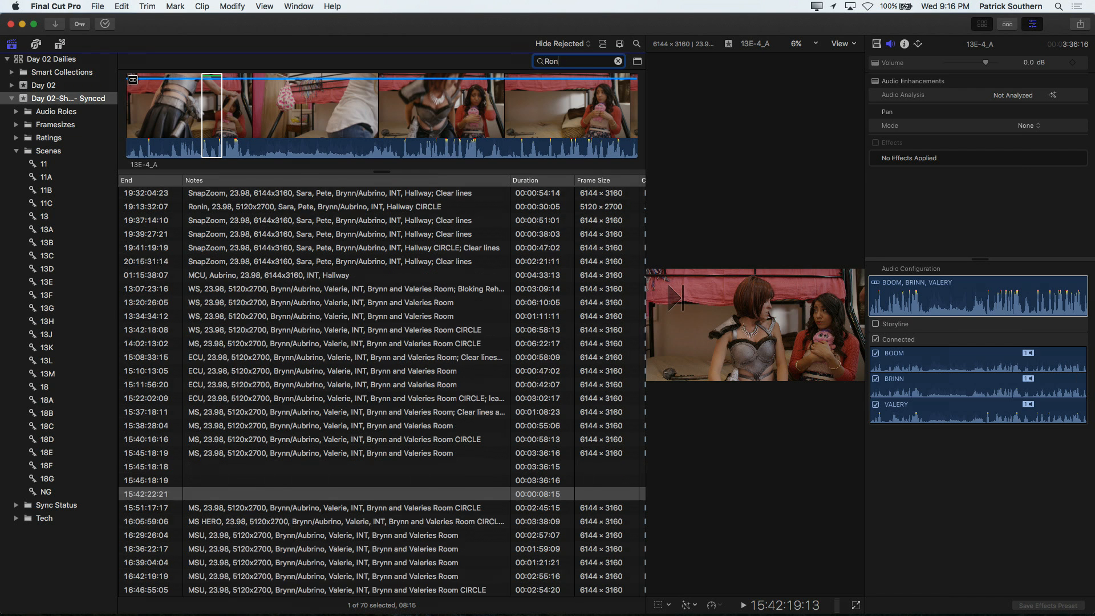
pyautogui.write('in')
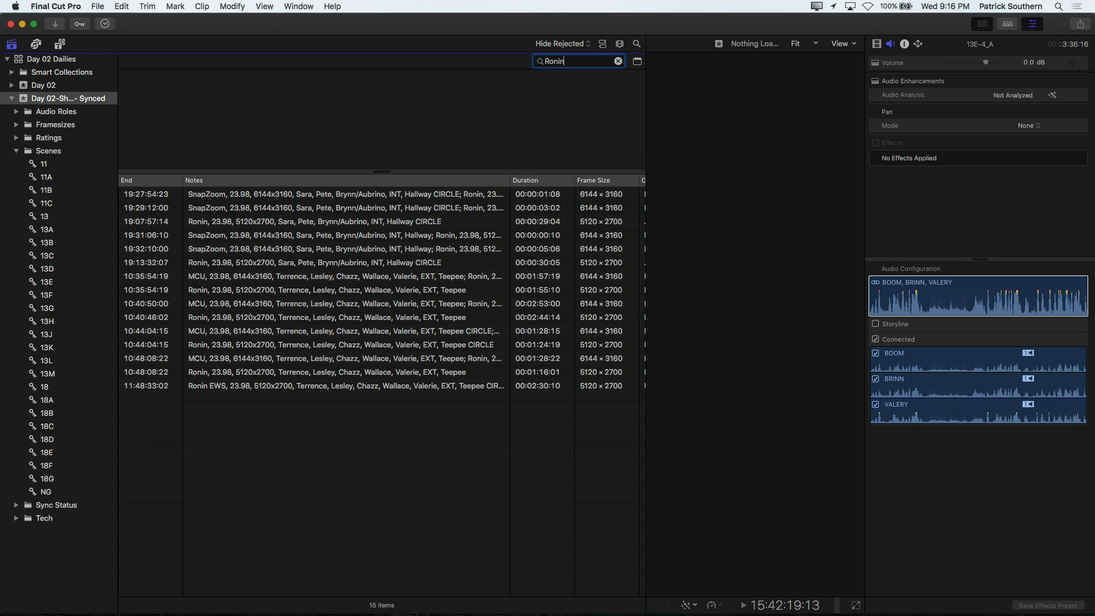
pyautogui.press('super+a')
pyautogui.write('Terrence')
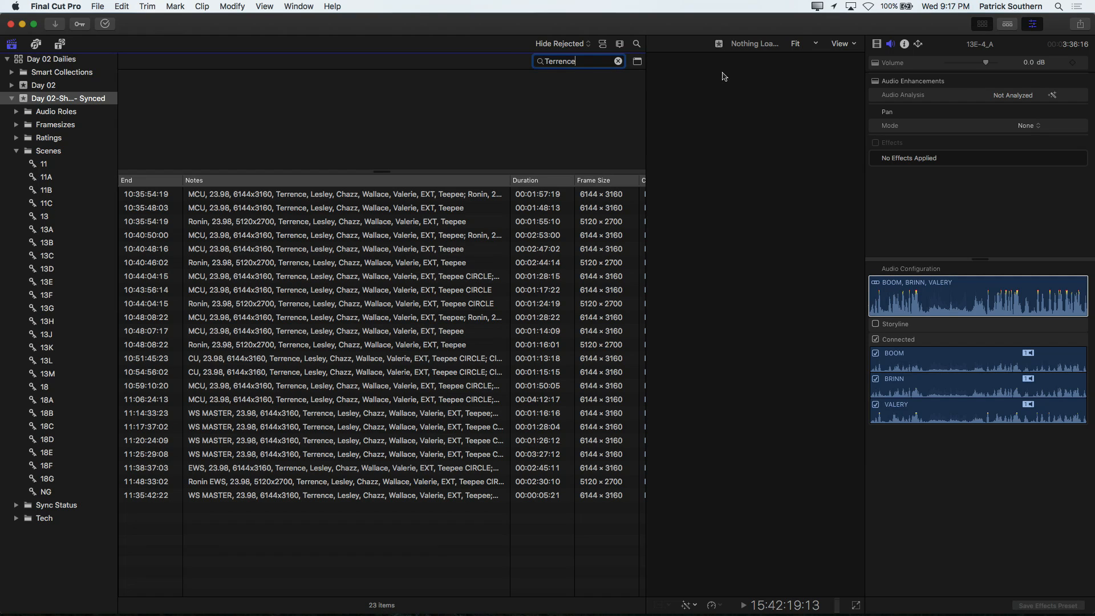
pyautogui.press('super+a')
pyautogui.press('BackSpace')
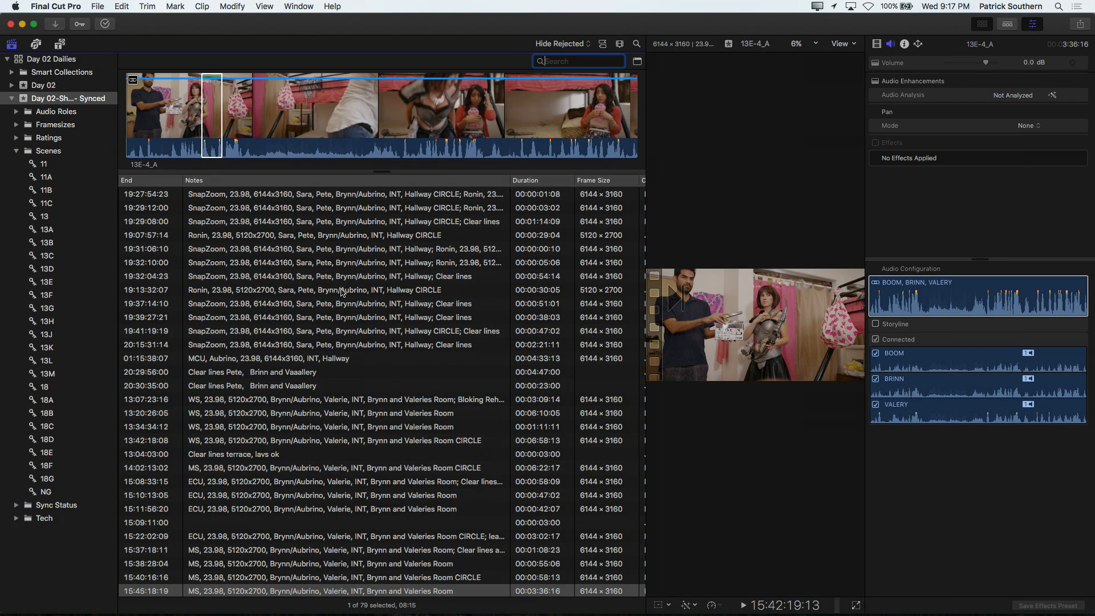
# Step: Show the scene 13E keyword collection as filmstrips with waveforms enabled
pyautogui.hscroll(-10, 342, 292)
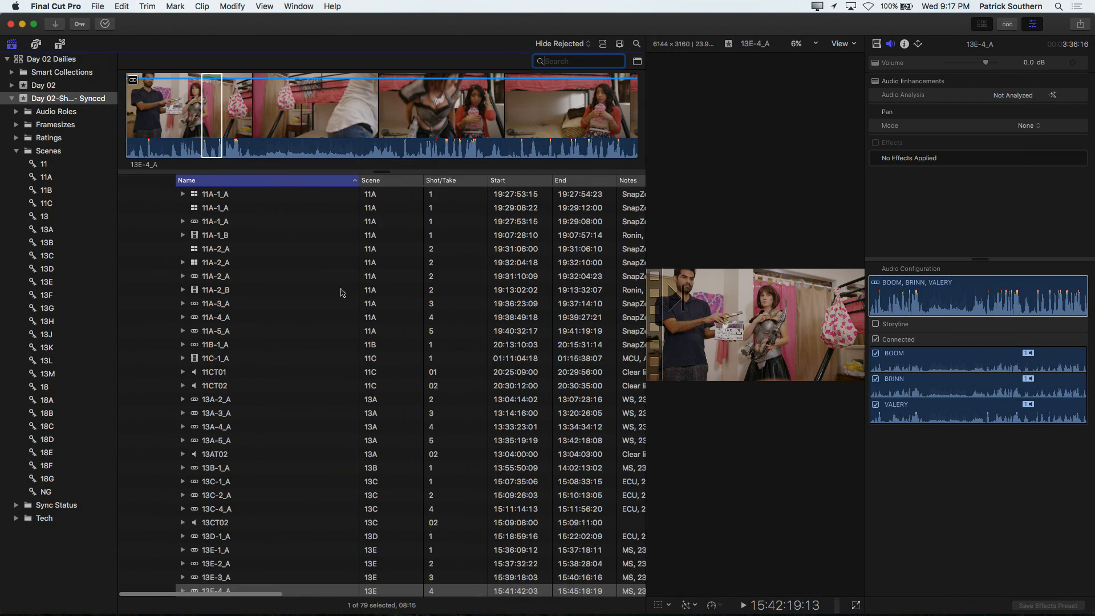
pyautogui.click(46, 283)
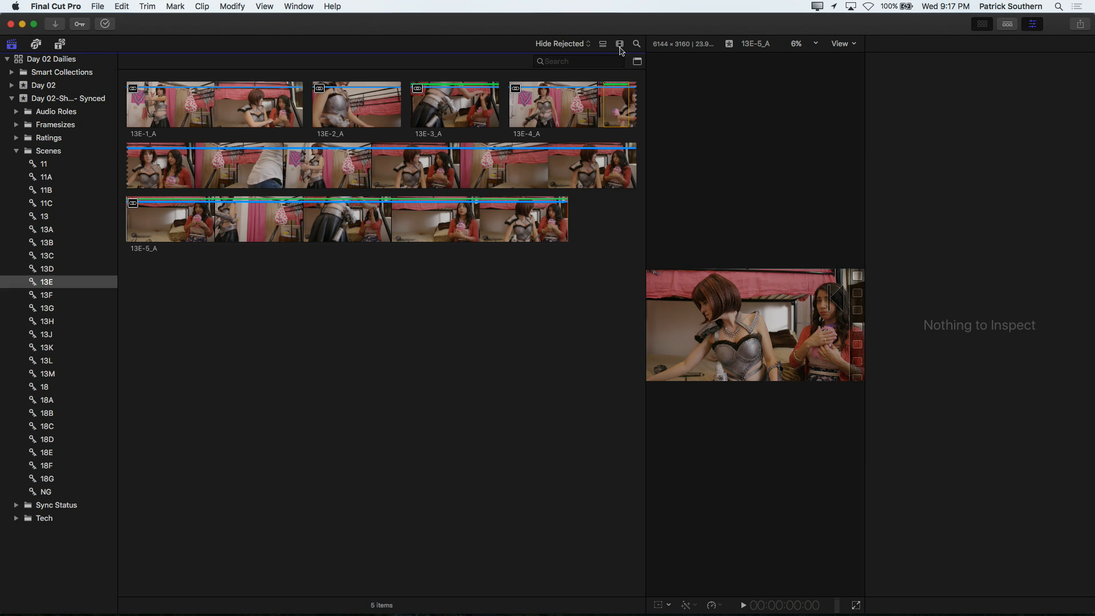
pyautogui.click(620, 47)
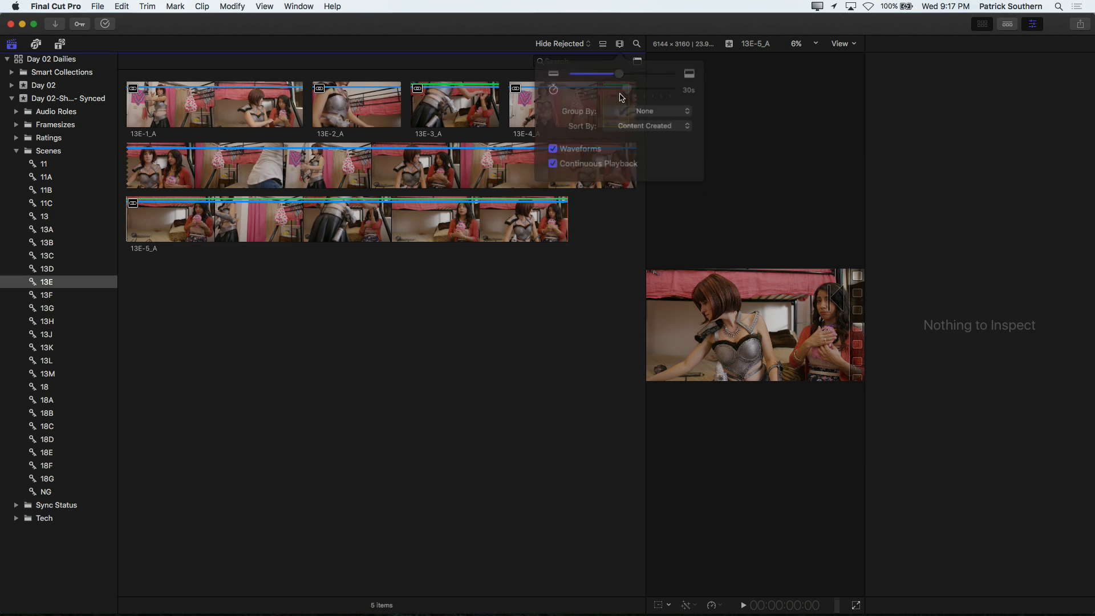
pyautogui.click(558, 142)
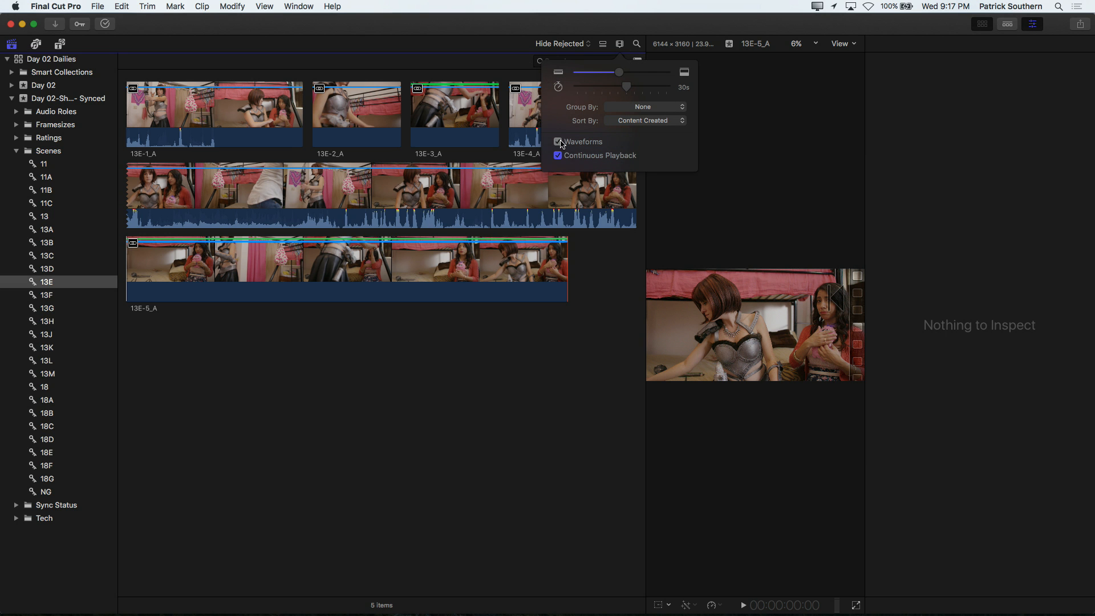
pyautogui.click(620, 44)
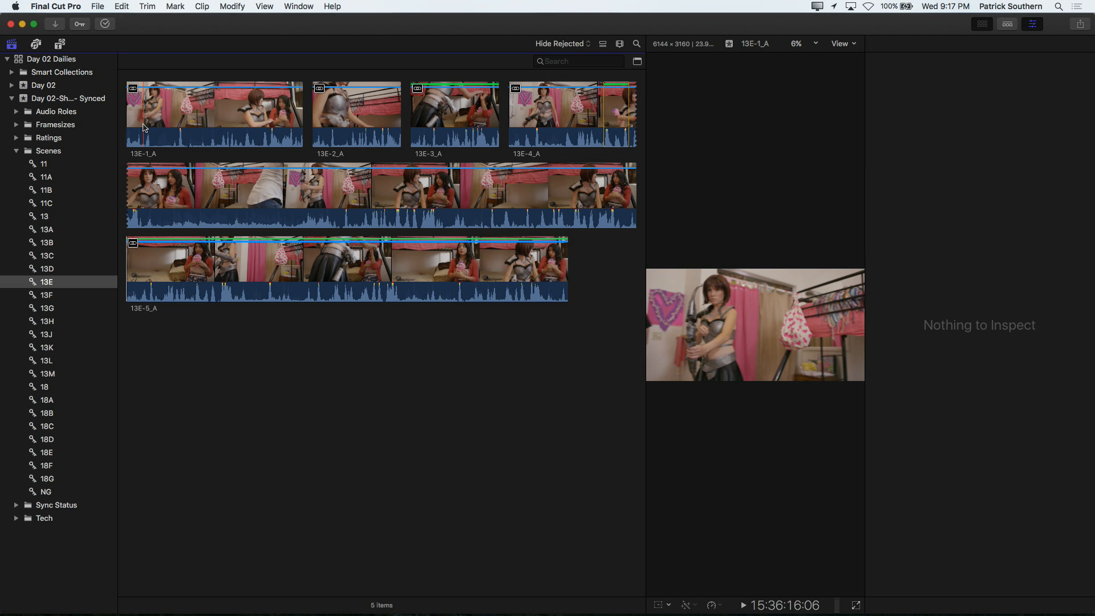
# Step: Zoom in on the scene 13E filmstrips, hide the inspector and enlarge the viewer
pyautogui.press('super+equal')
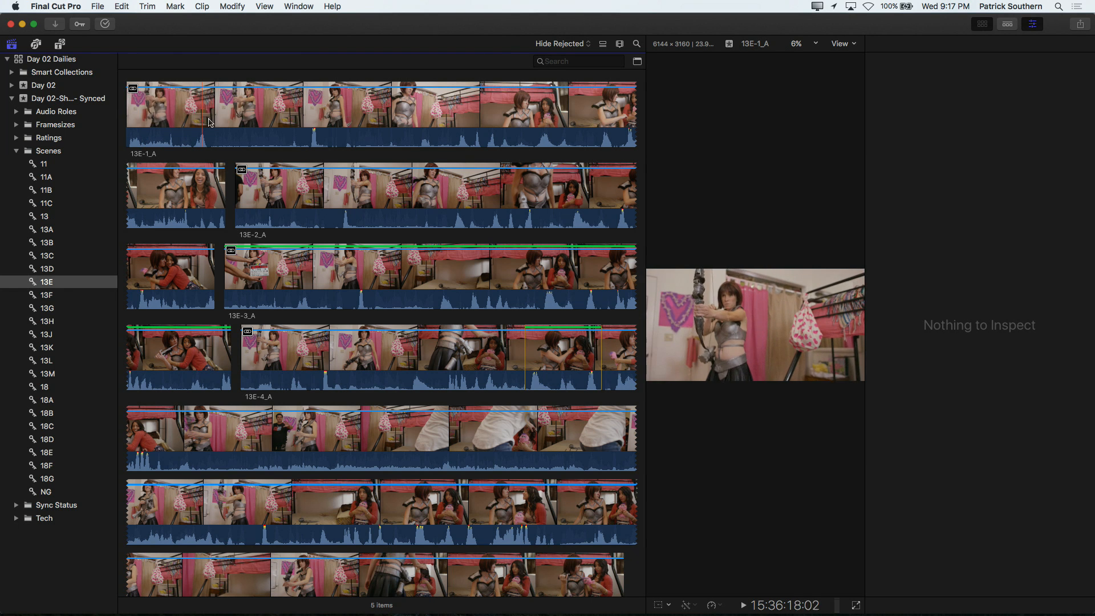
pyautogui.press('super+4')
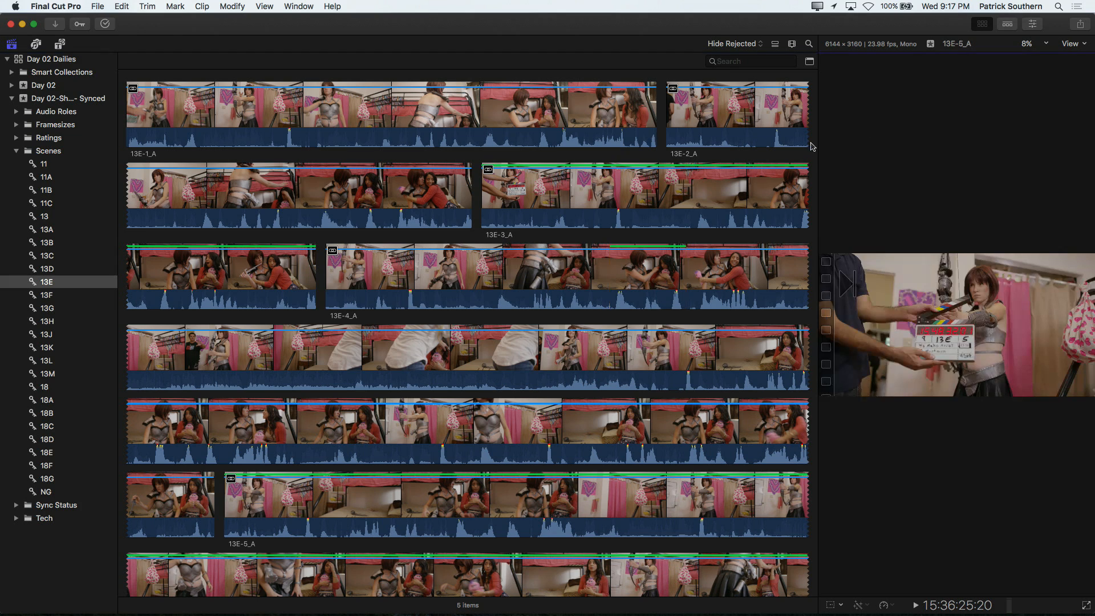
pyautogui.moveTo(818, 147); pyautogui.dragTo(606, 127)
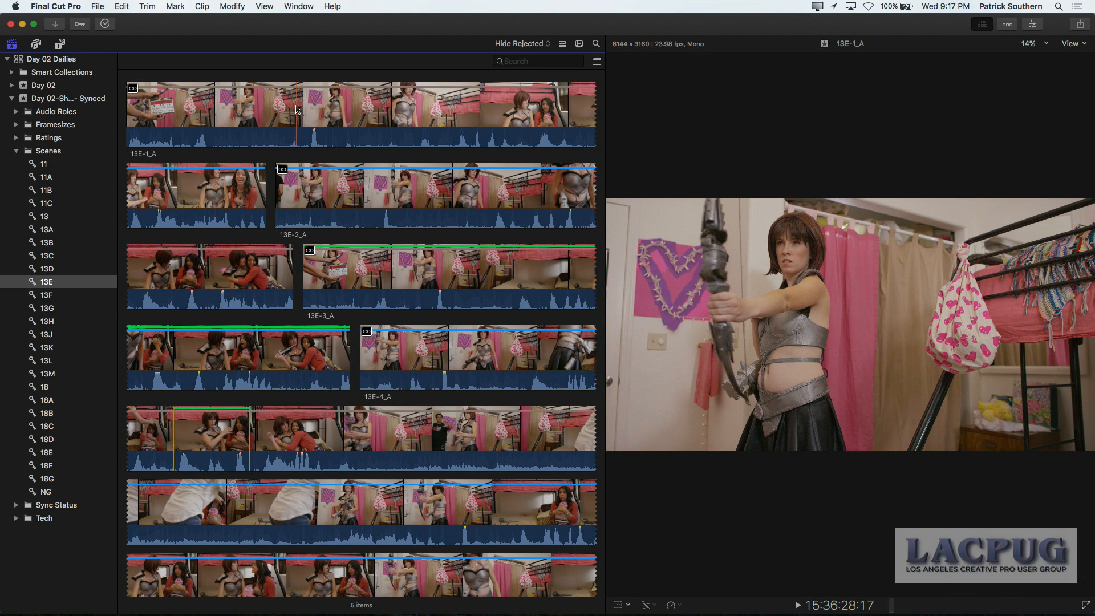
# Step: Mark the opening of clip 13E-1_A up to 15:36:28:17 and reject that range
pyautogui.press('o')
pyautogui.press('Delete')
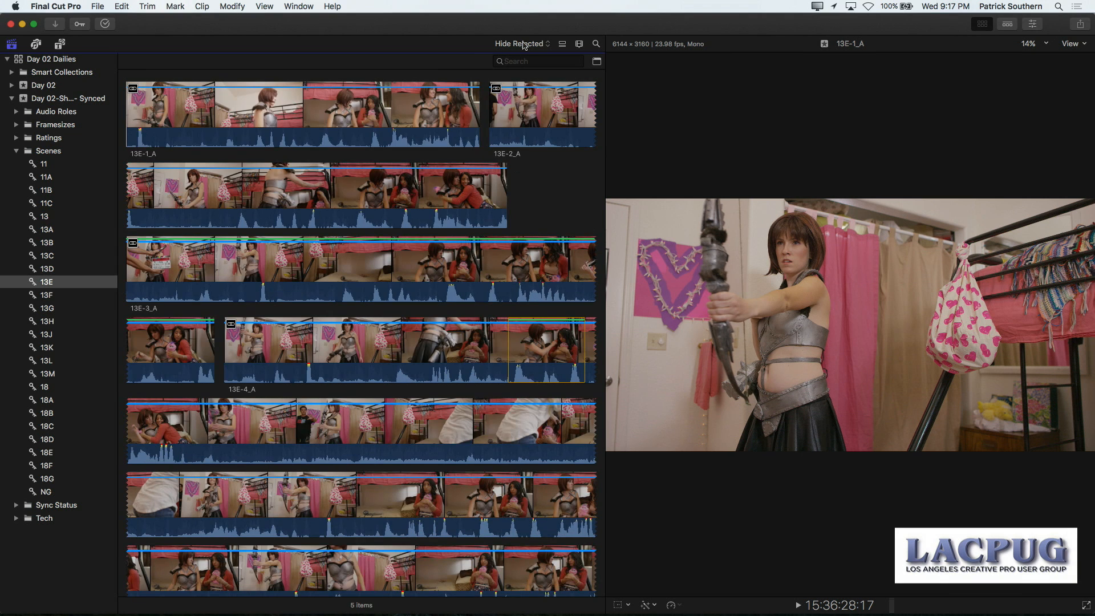
# Step: Filter the browser to Favorites and reject clip 13E-3_A's opening up to 15:39:31:22 and its ending from 15:40:11:22
pyautogui.click(523, 45)
pyautogui.click(521, 67)
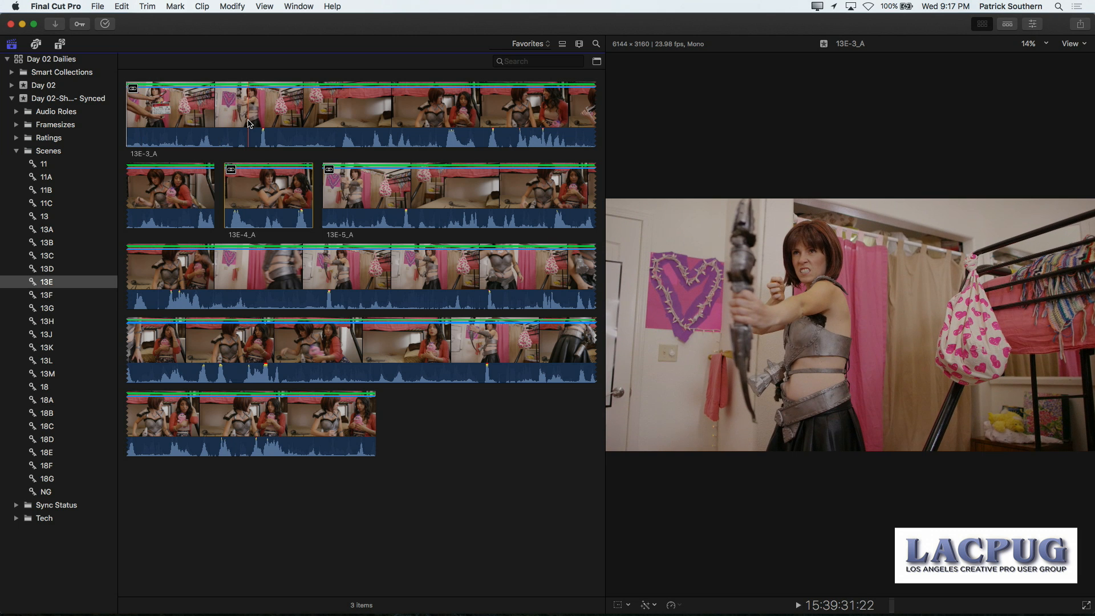
pyautogui.press('o')
pyautogui.press('Delete')
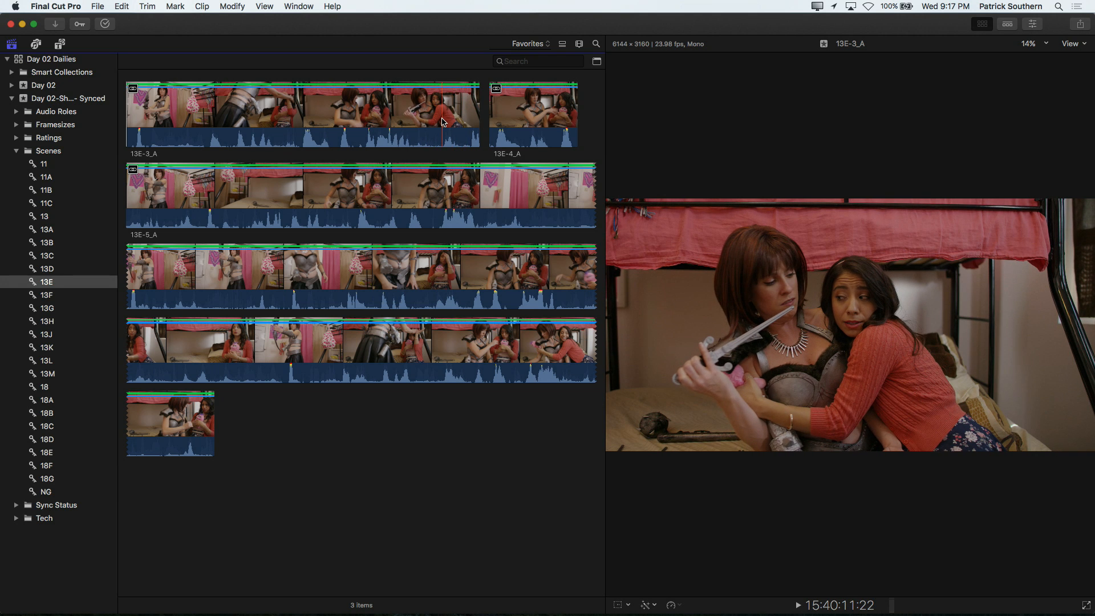
pyautogui.press('i')
pyautogui.press('Delete')
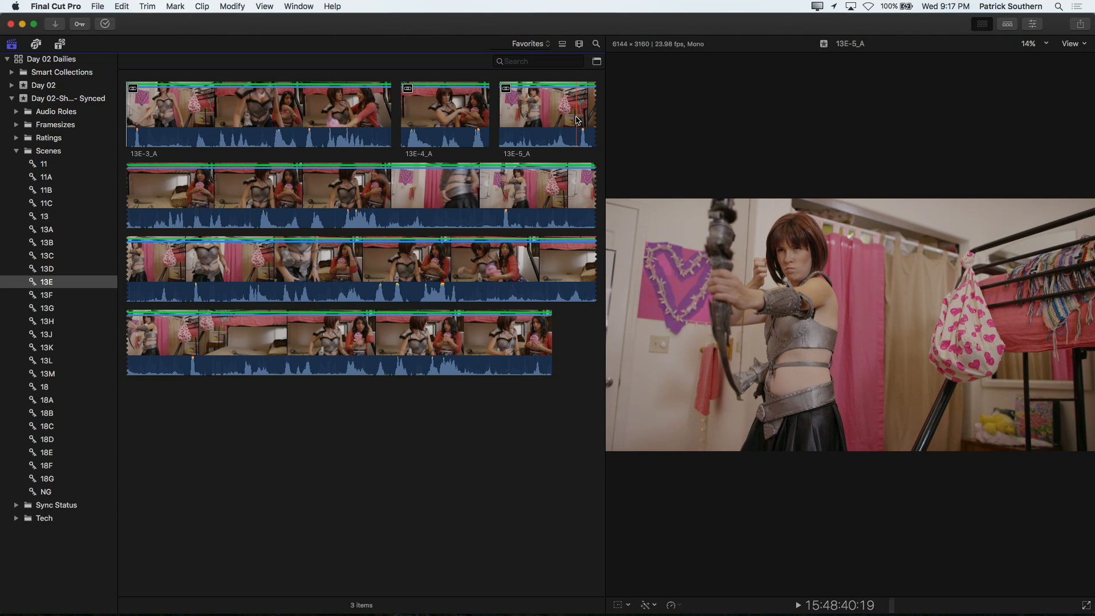
# Step: Reject clip 13E-5_A's opening up to 15:48:40:19 and its ending from 15:51:15:05
pyautogui.press('o')
pyautogui.press('Delete')
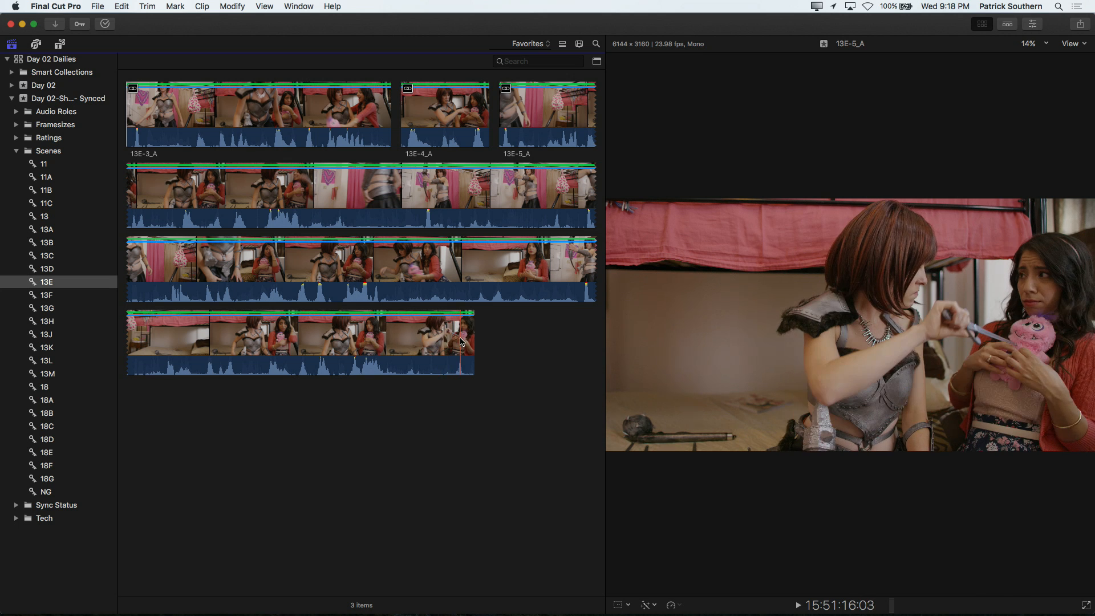
pyautogui.press('space')
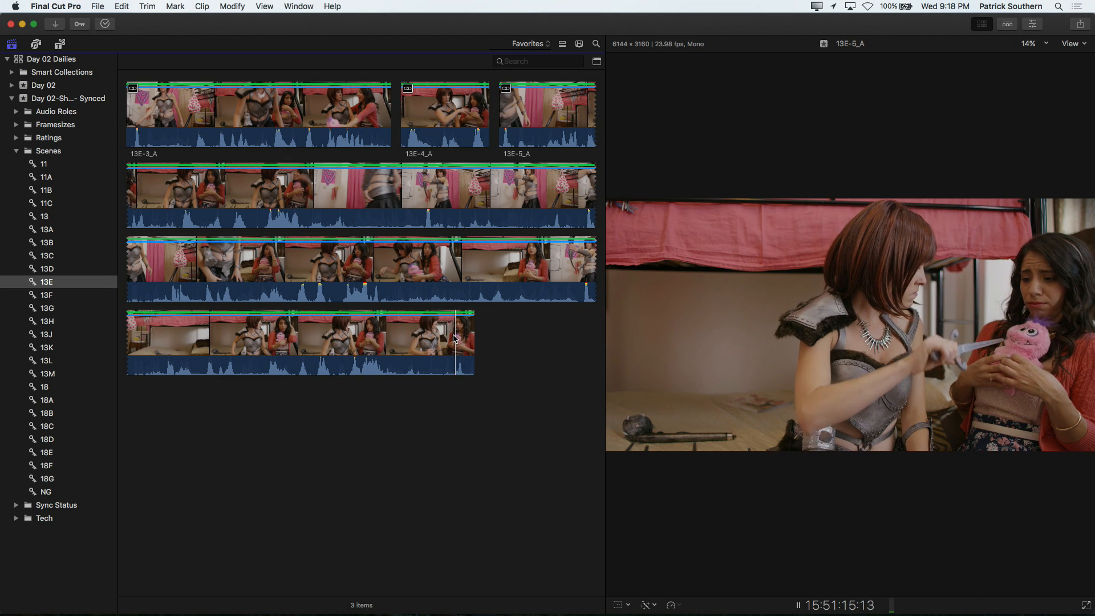
pyautogui.press('space')
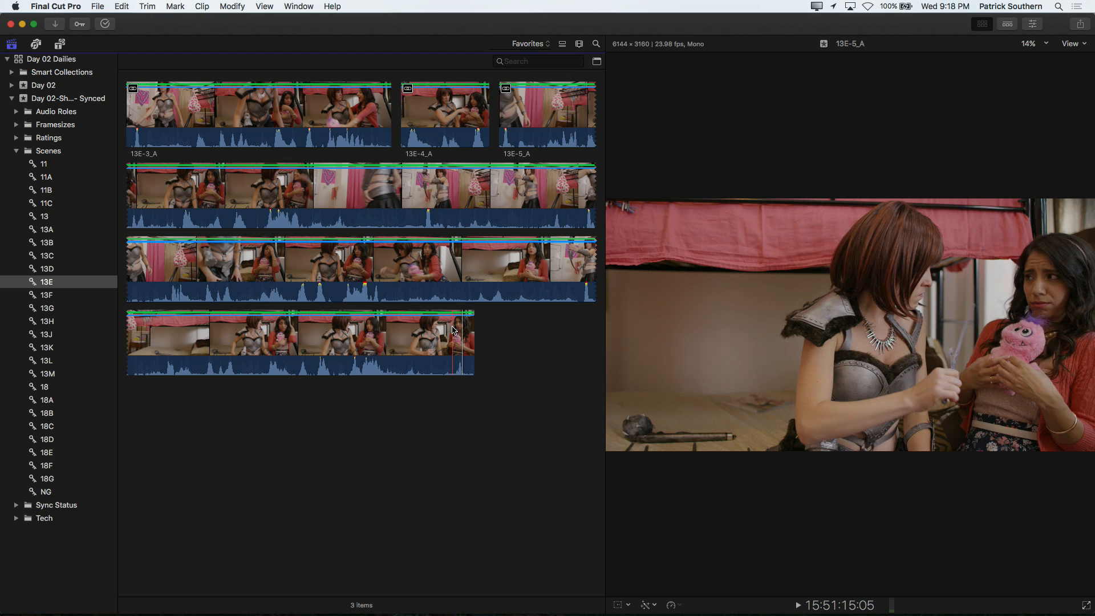
pyautogui.hotkey('alt', 'x')
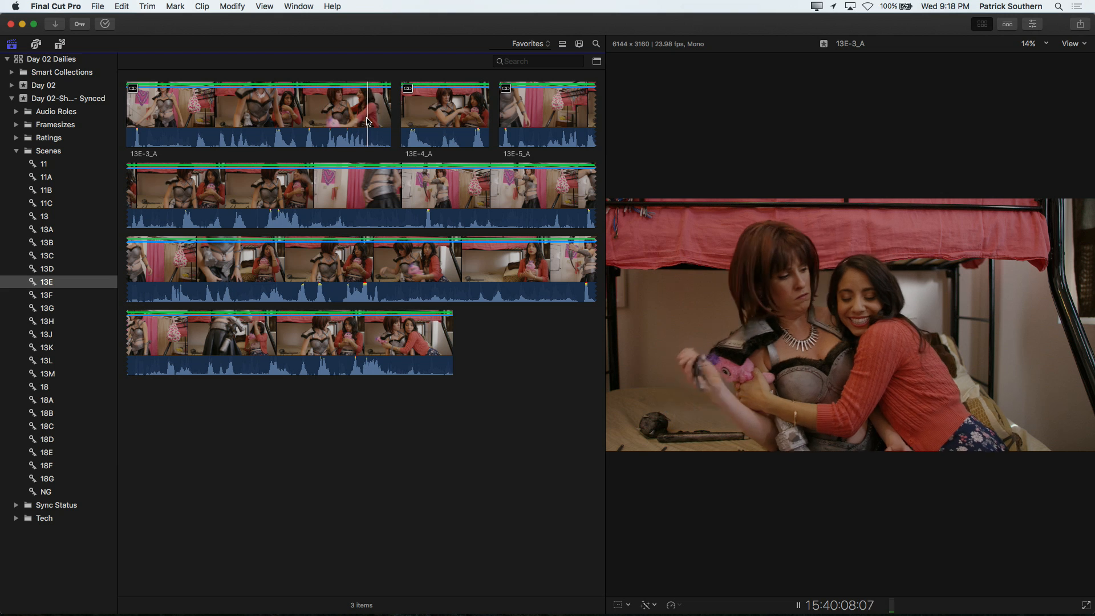
# Step: Play the trimmed favorites from the end of clip 13E-3_A through clip 13E-4_A
pyautogui.press('space')
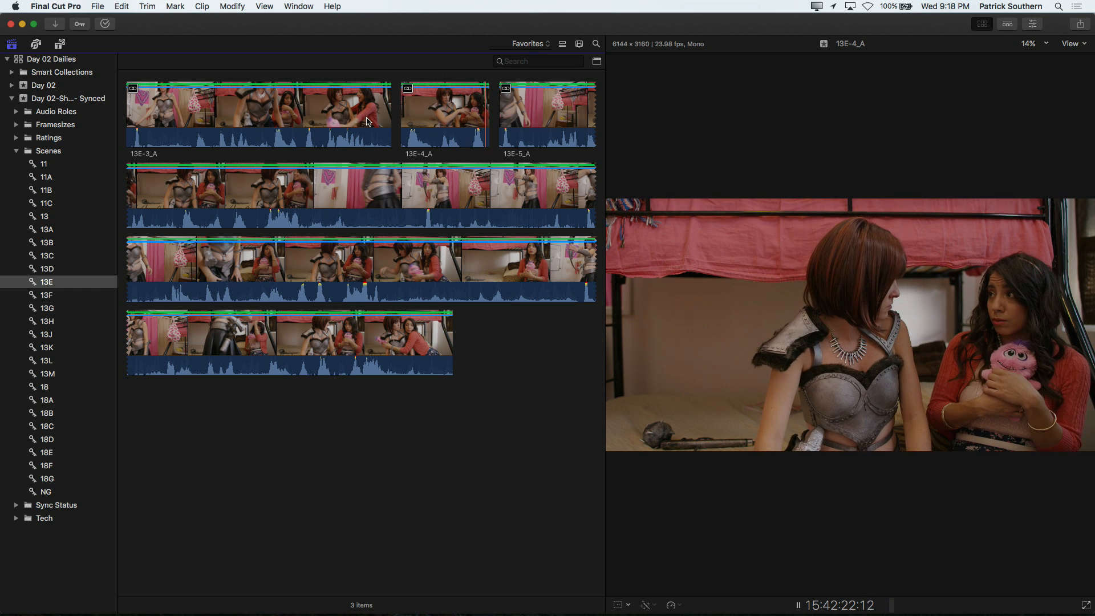
pyautogui.press('space')
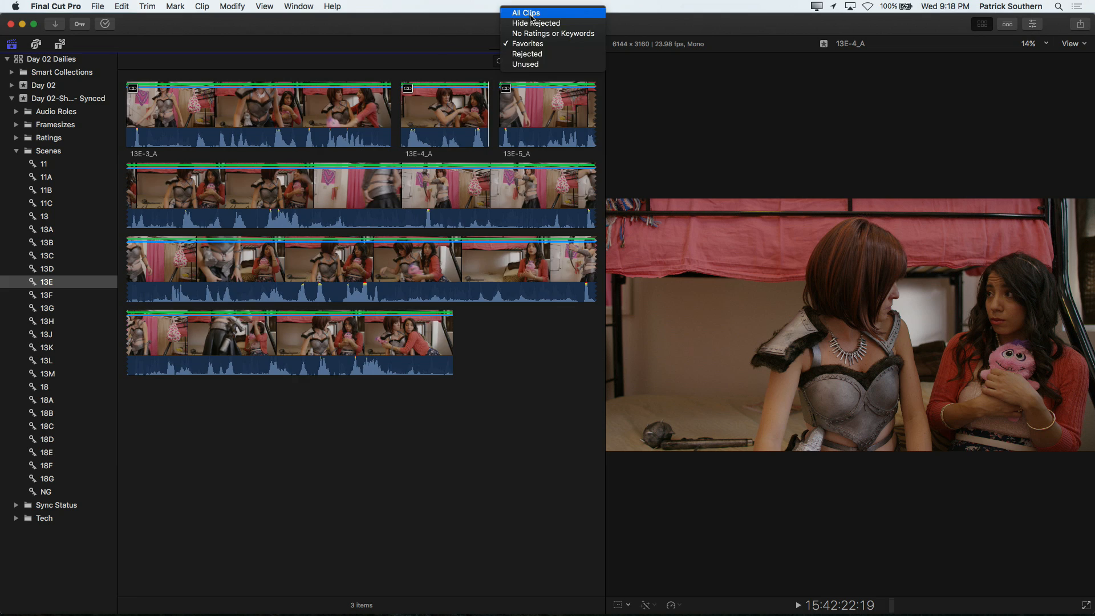
# Step: Show all scene 13E clips, including their rejected ranges, and return the browser filter to Favorites
pyautogui.click(542, 10)
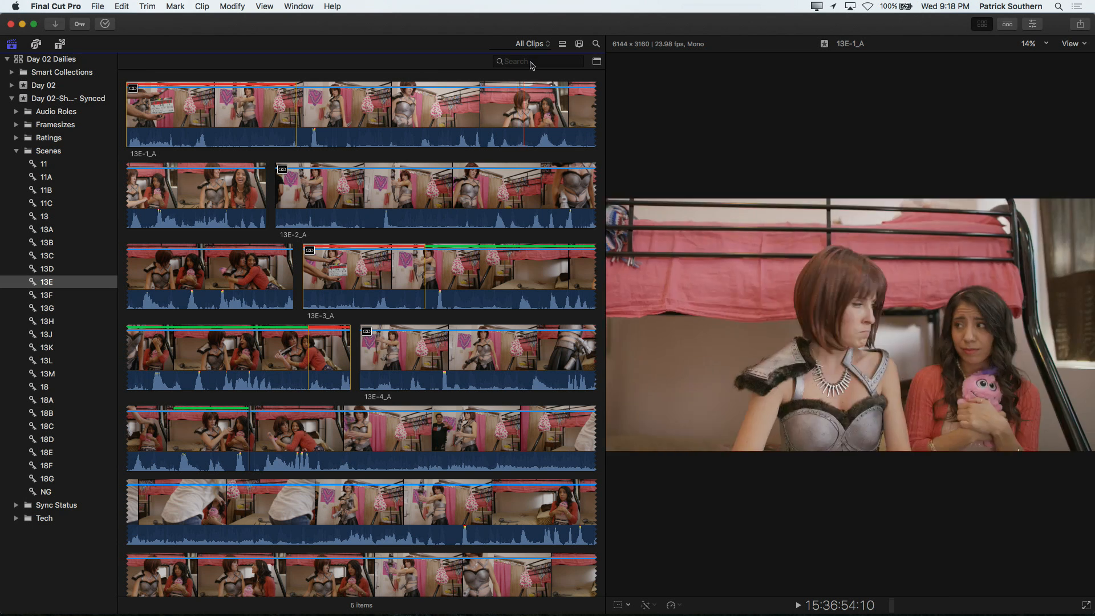
pyautogui.click(530, 43)
pyautogui.click(548, 75)
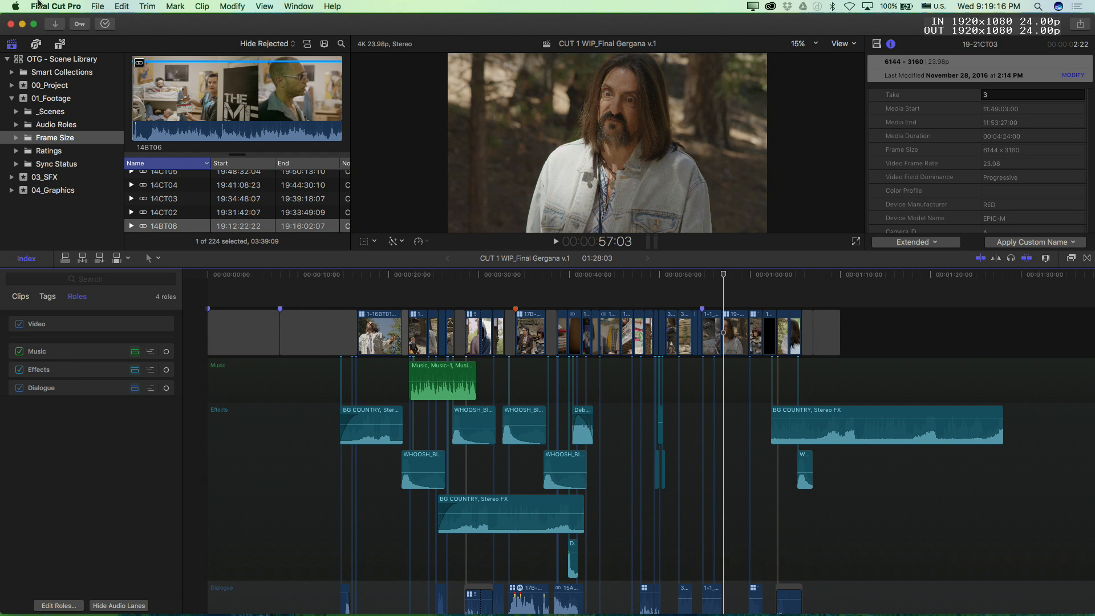
# Step: Expand the _Scenes folder in the 01_Footage event of the OTG - Scene Library
pyautogui.click(15, 113)
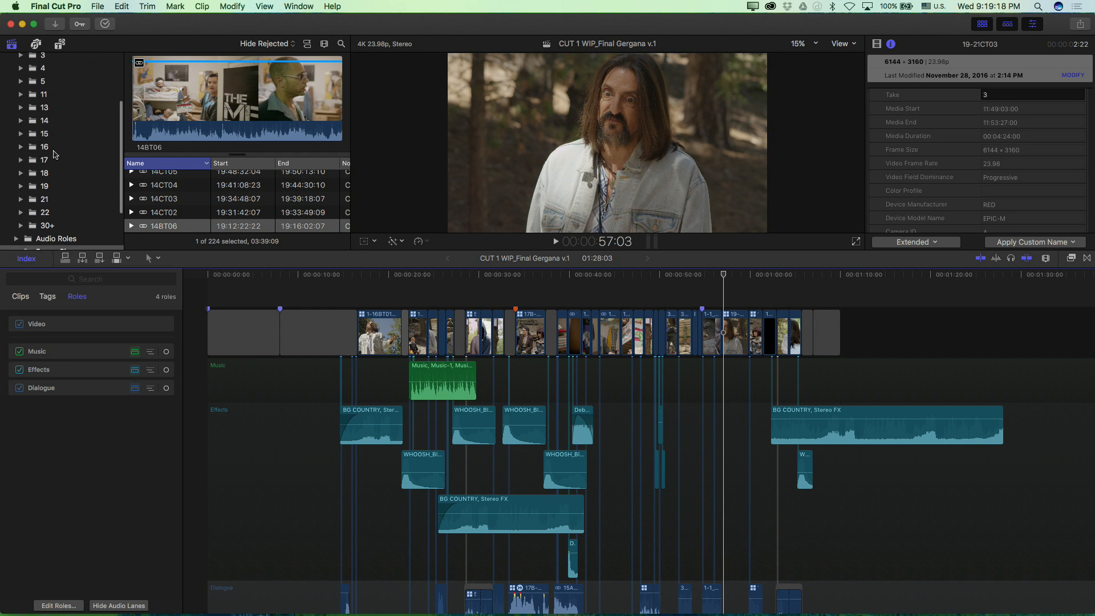
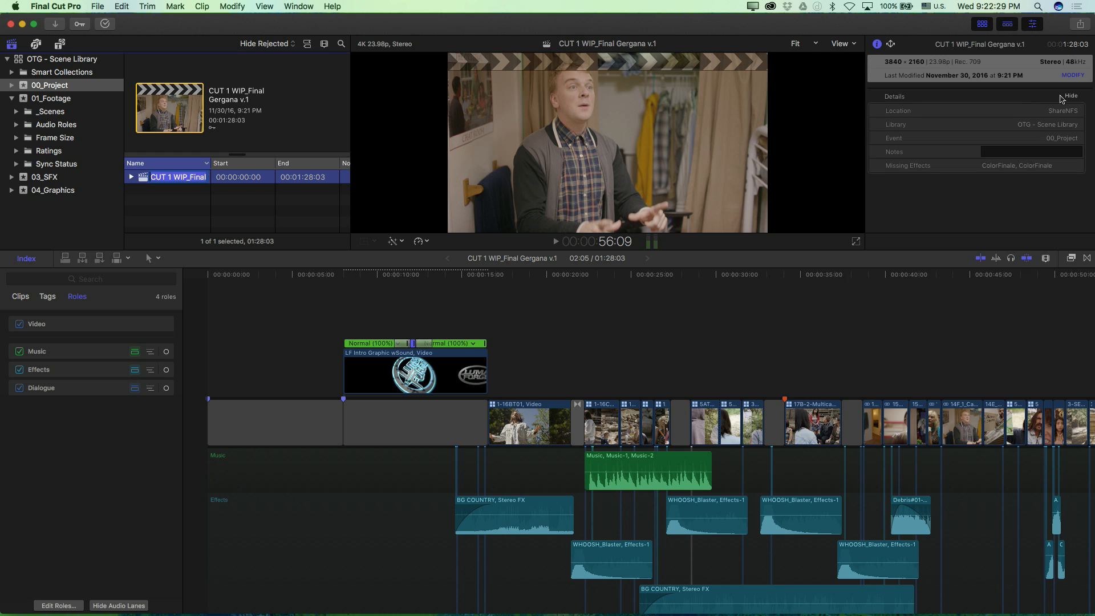
# Step: Set the project's starting timecode to 00:59:52:00 and review its color space options
pyautogui.click(1073, 76)
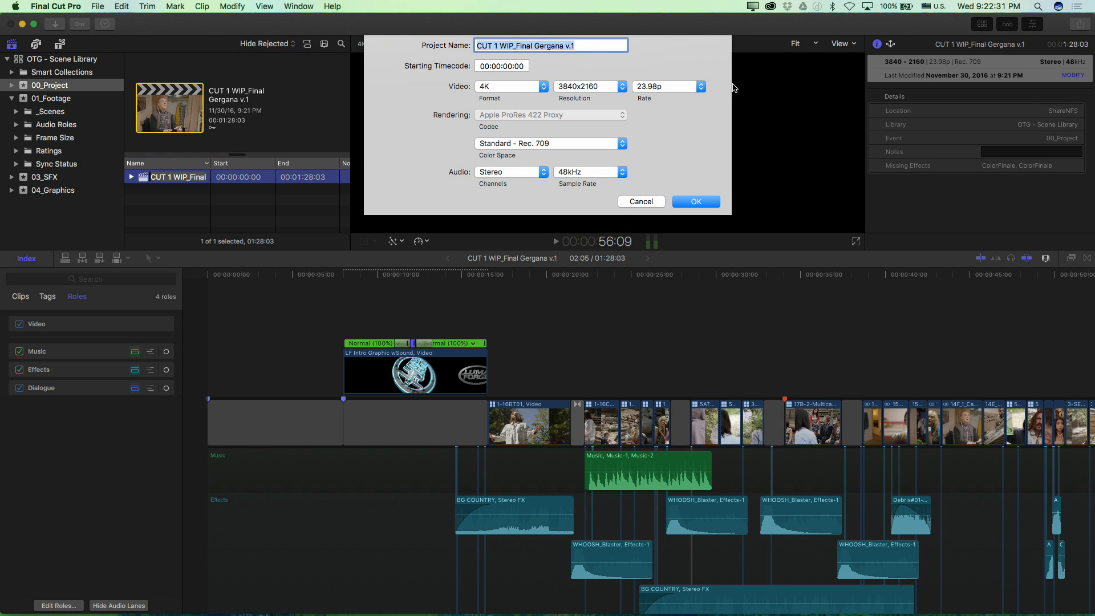
pyautogui.click(509, 63)
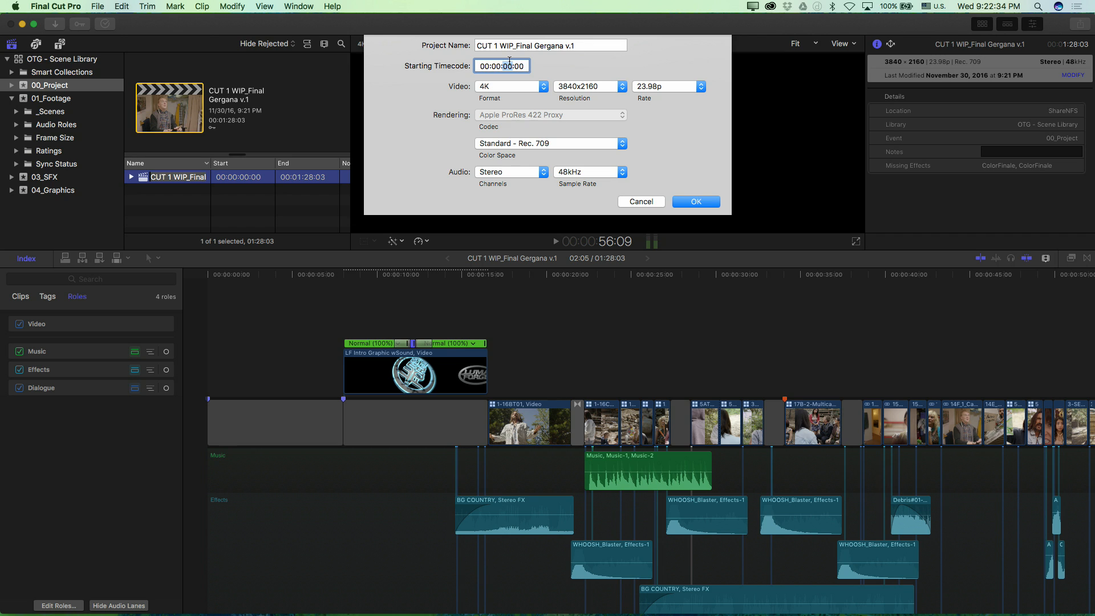
pyautogui.press('super+a')
pyautogui.write('00595200')
pyautogui.click(572, 146)
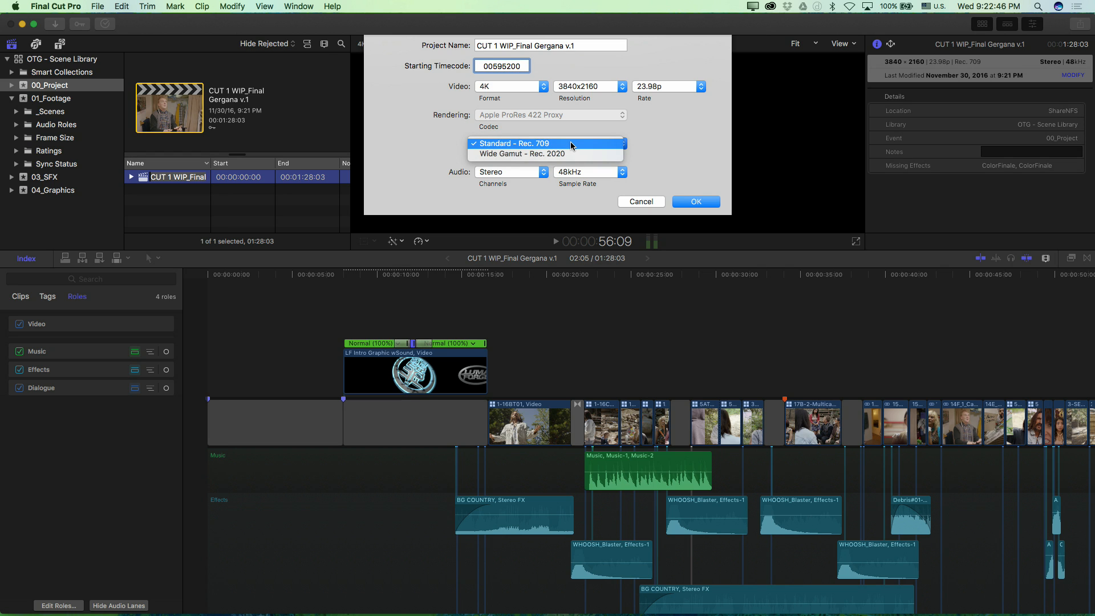
pyautogui.click(567, 154)
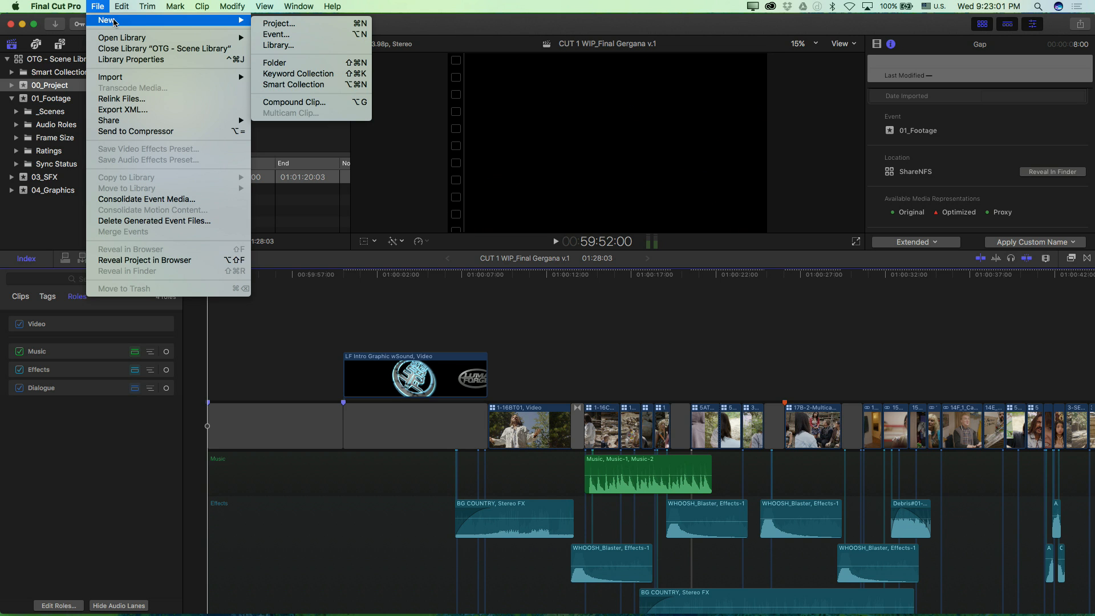
# Step: Open the Leader library, show its Head & Tail event and widen the clip list's Name column
pyautogui.moveTo(240, 38)
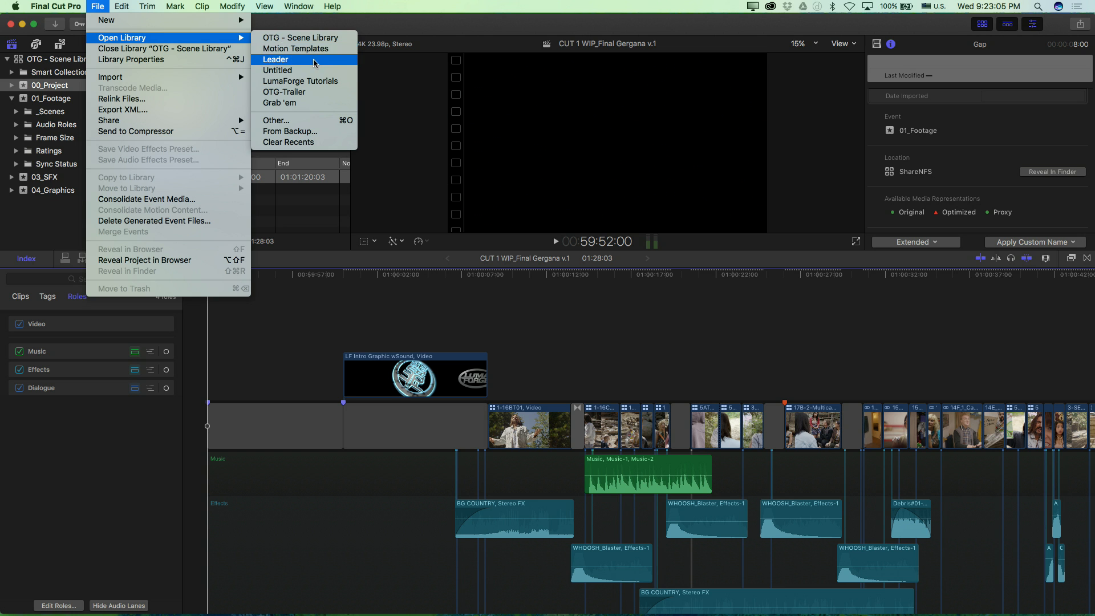
pyautogui.click(315, 61)
pyautogui.click(33, 87)
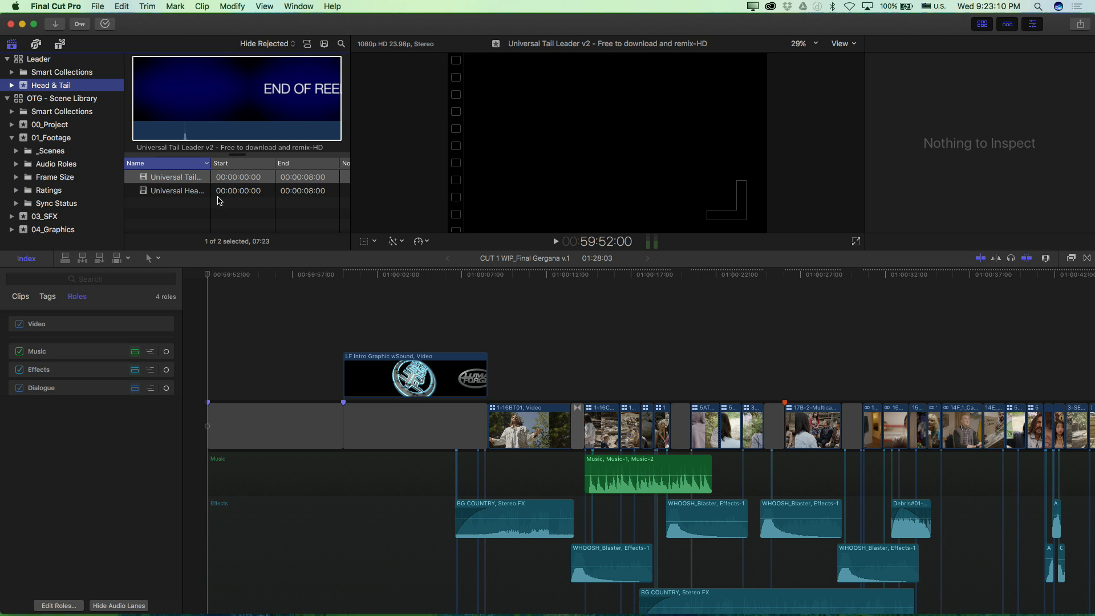
pyautogui.moveTo(210, 167); pyautogui.dragTo(263, 167)
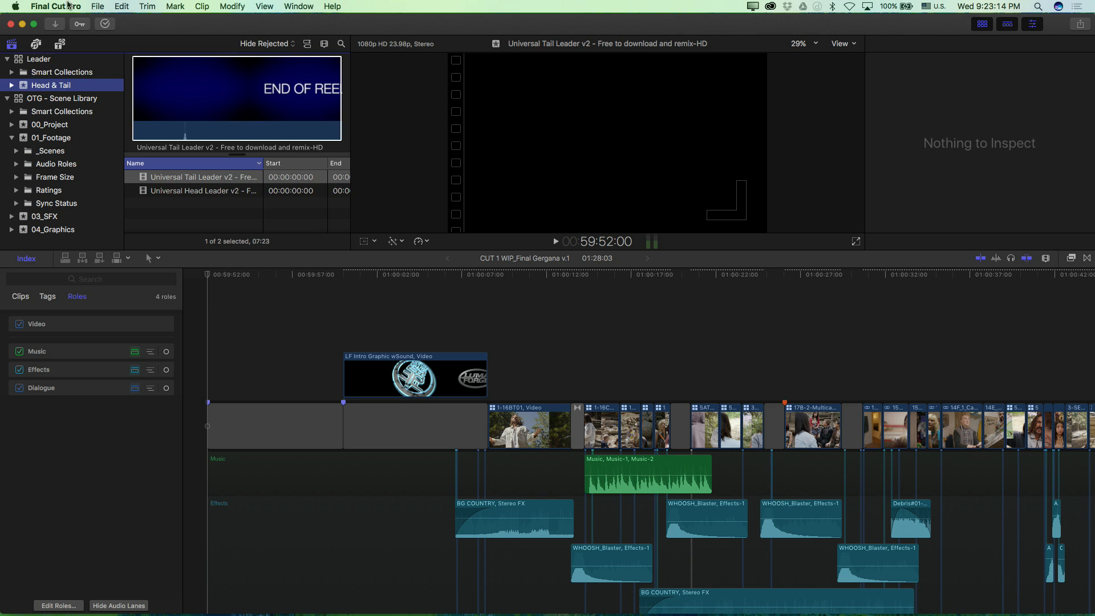
# Step: Copy the Head & Tail event to the OTG - Scene Library, including optimized and proxy media
pyautogui.click(97, 6)
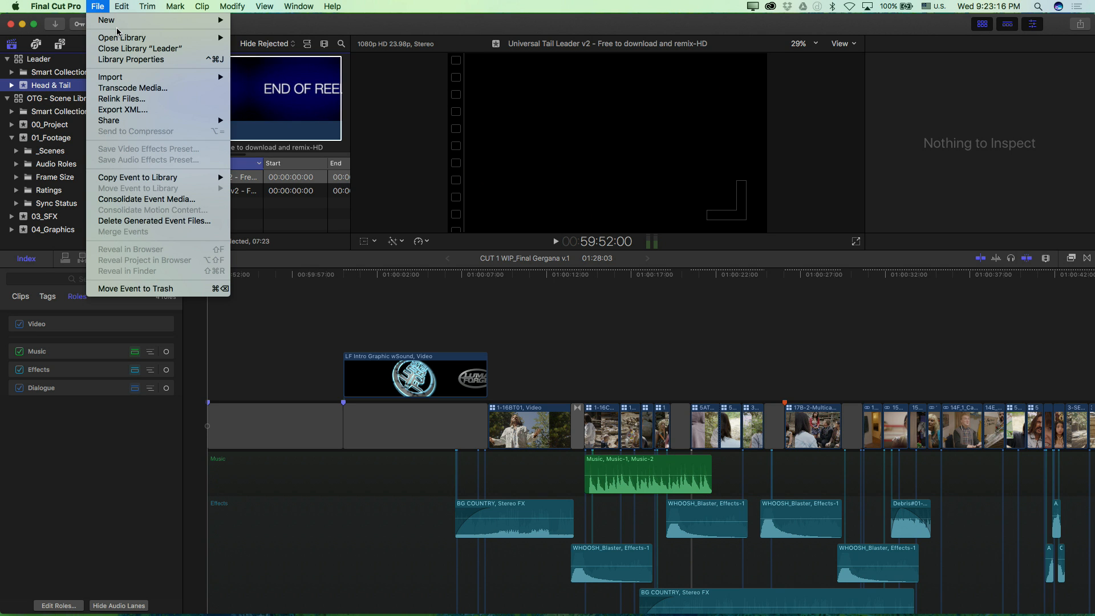
pyautogui.moveTo(142, 178)
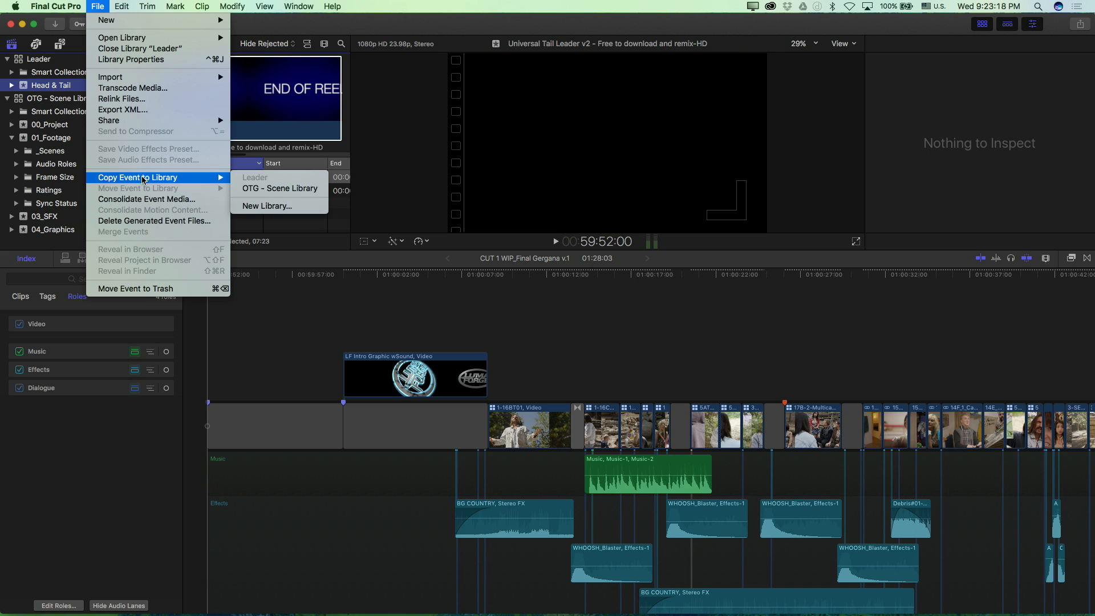
pyautogui.click(252, 188)
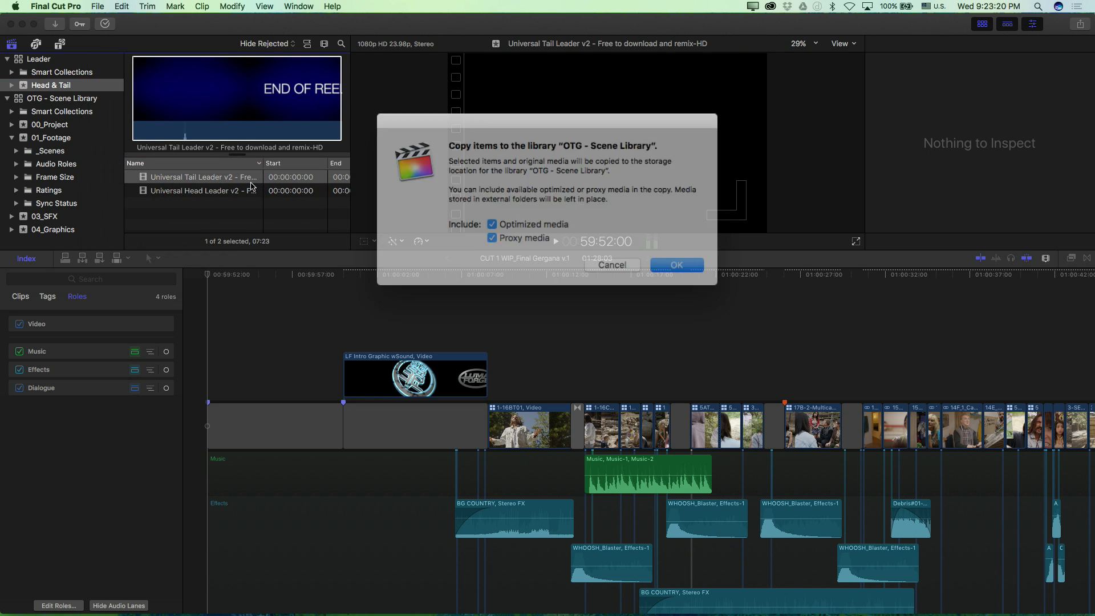
pyautogui.click(674, 257)
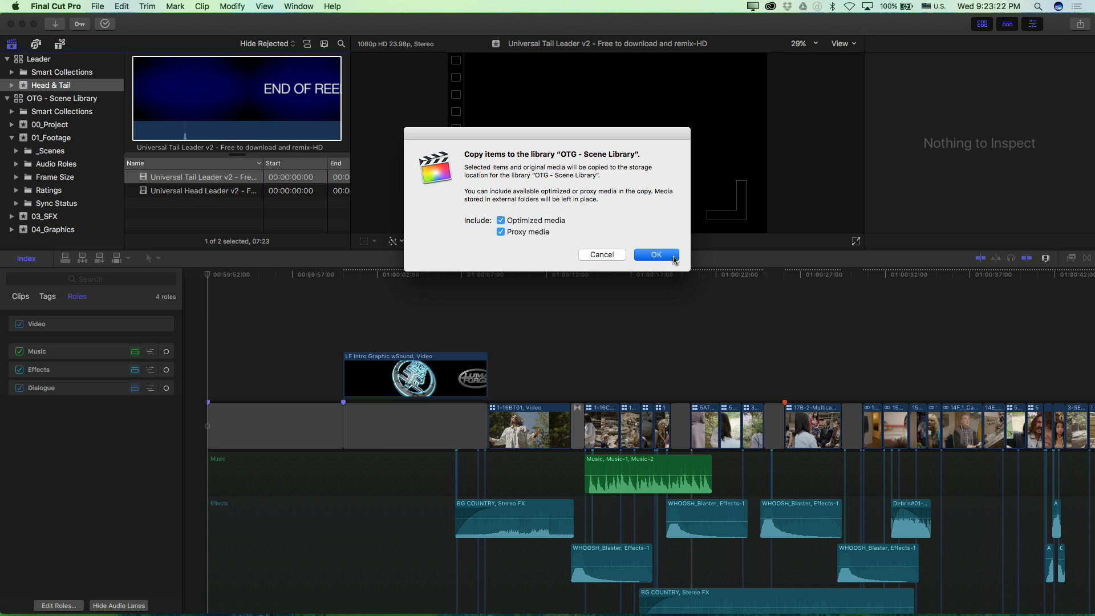
# Step: Close the Leader library
pyautogui.click(16, 67)
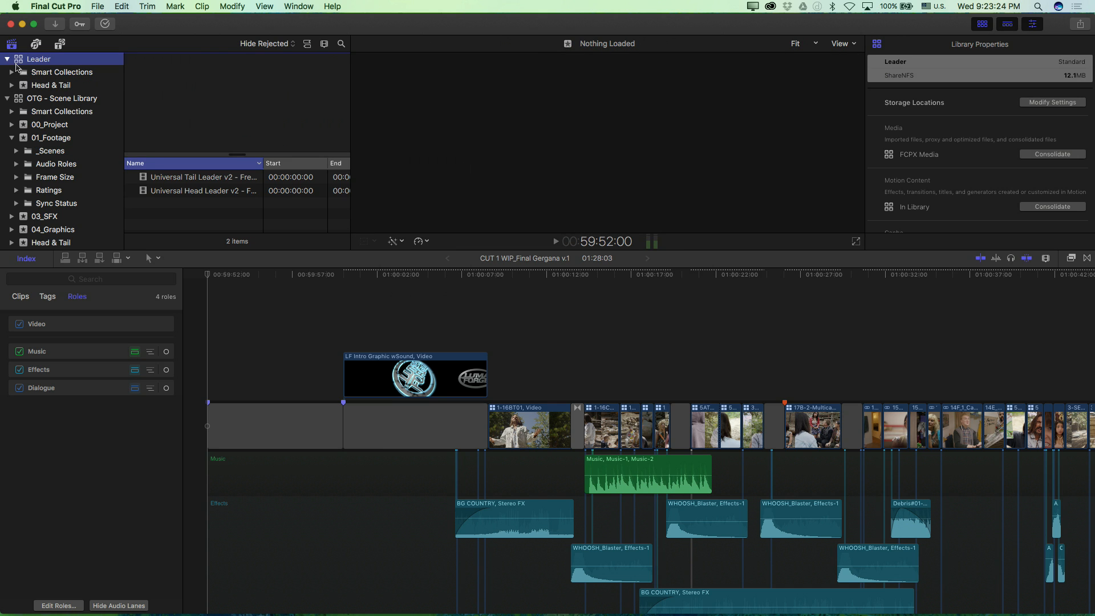
pyautogui.rightClick(16, 66)
pyautogui.click(116, 221)
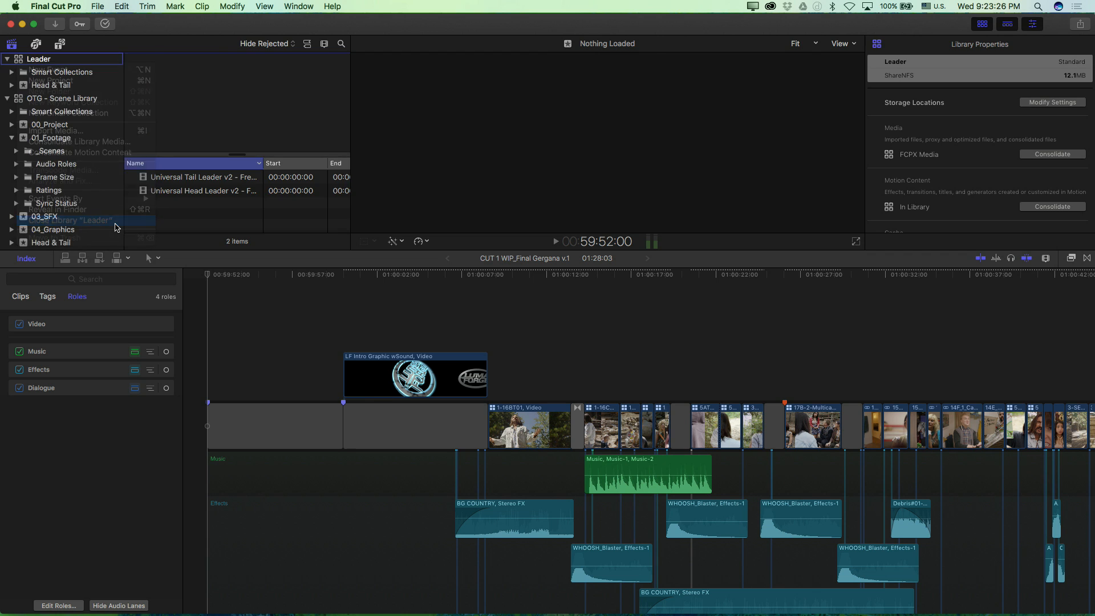
# Step: Connect the Universal Head Leader v2 clip from the Head & Tail event at the project's start and play it back
pyautogui.click(45, 204)
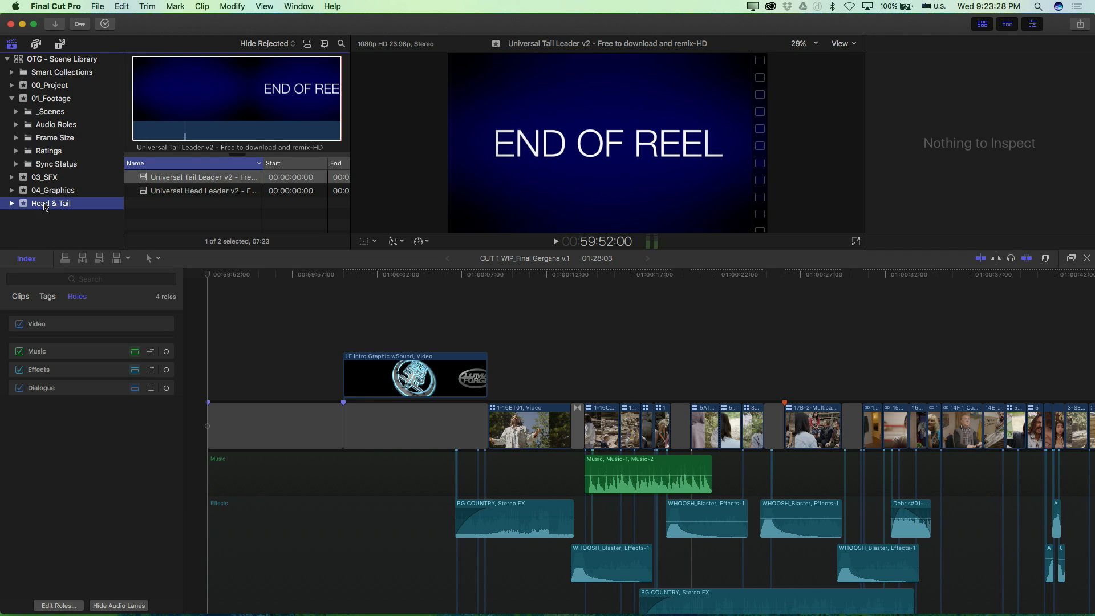
pyautogui.click(171, 192)
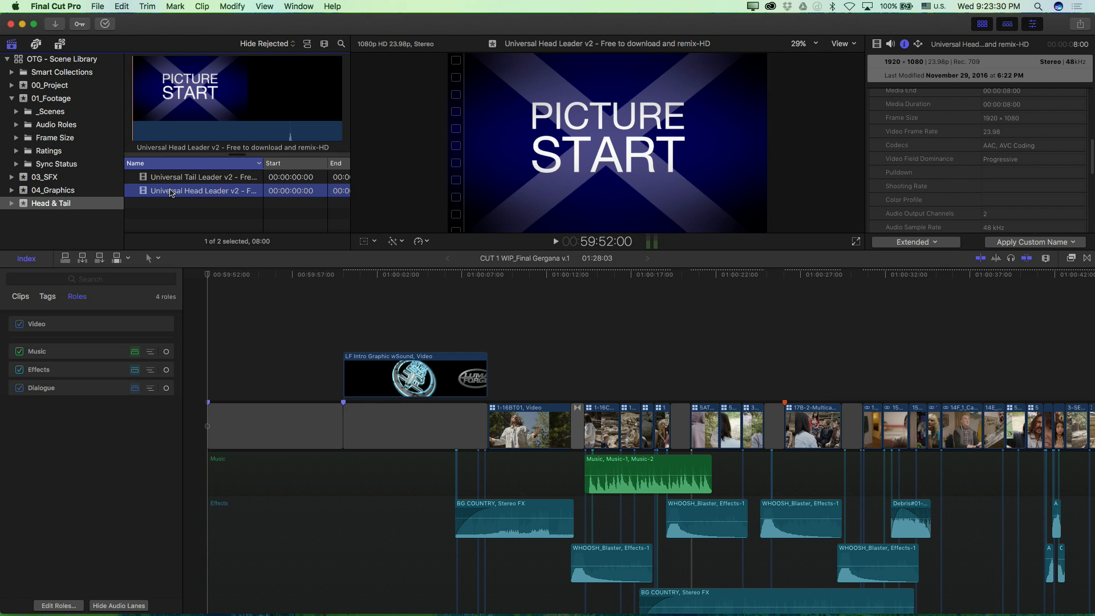
pyautogui.press('q')
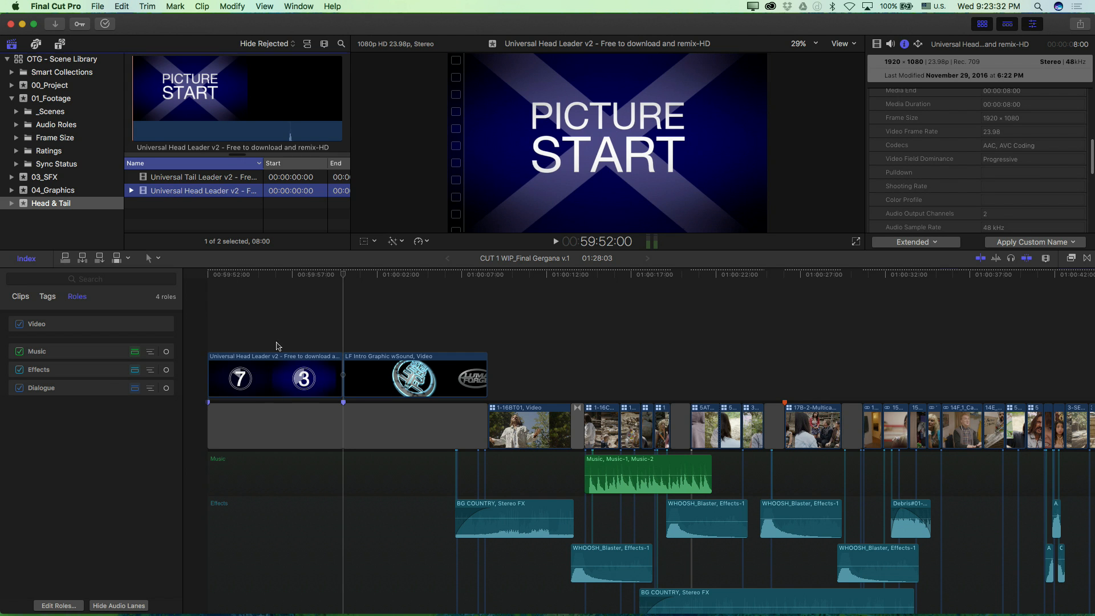
pyautogui.press('space')
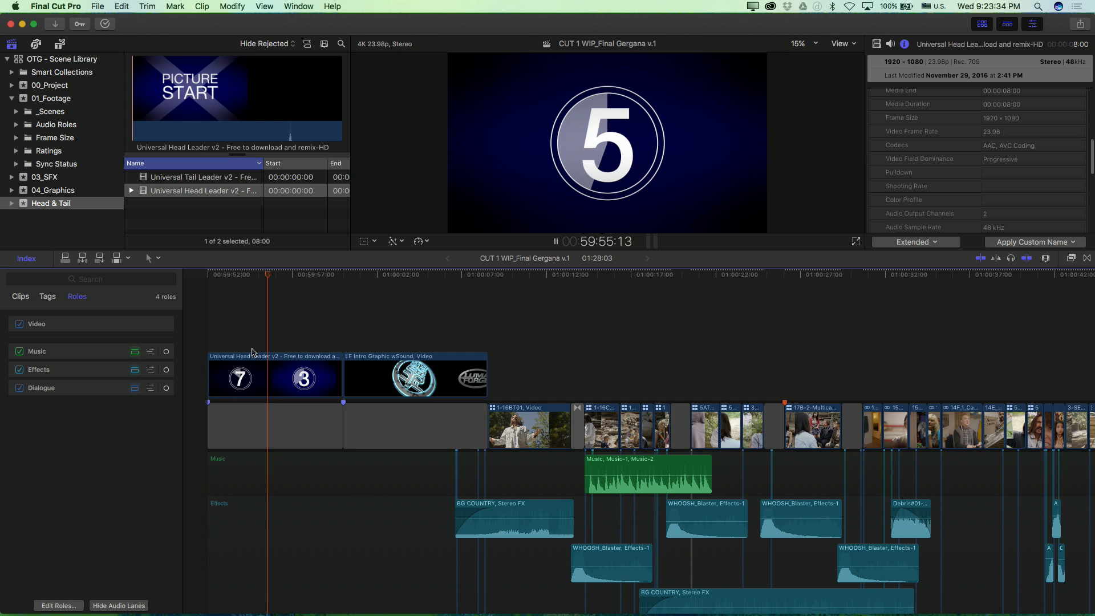
pyautogui.press('space')
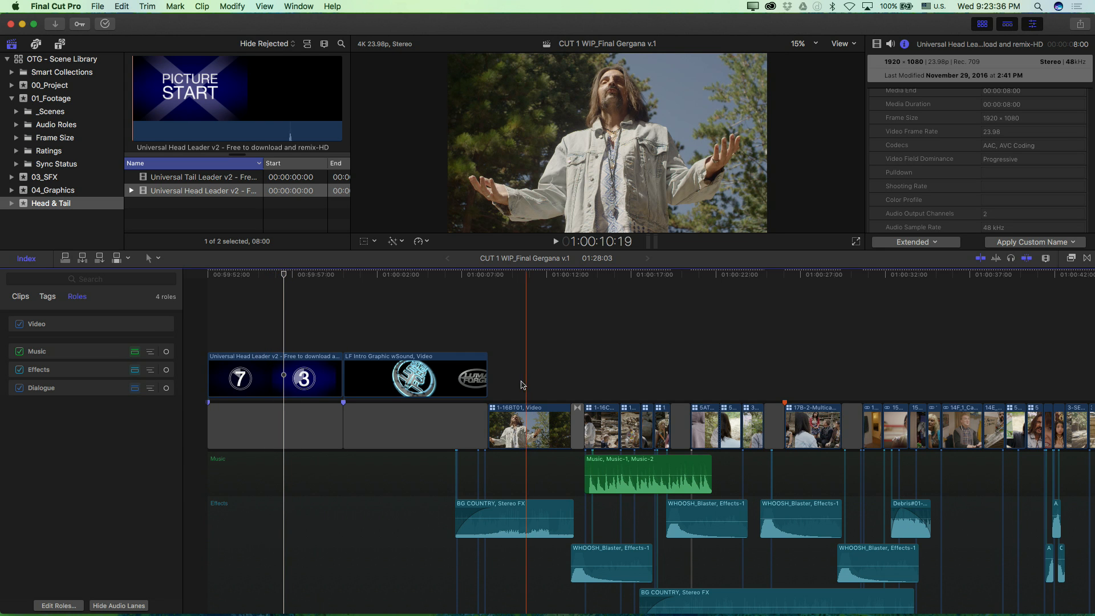
# Step: Look through the rest of the project's timeline and play it from 01:00:20:00
pyautogui.scroll(-1, 522, 385)
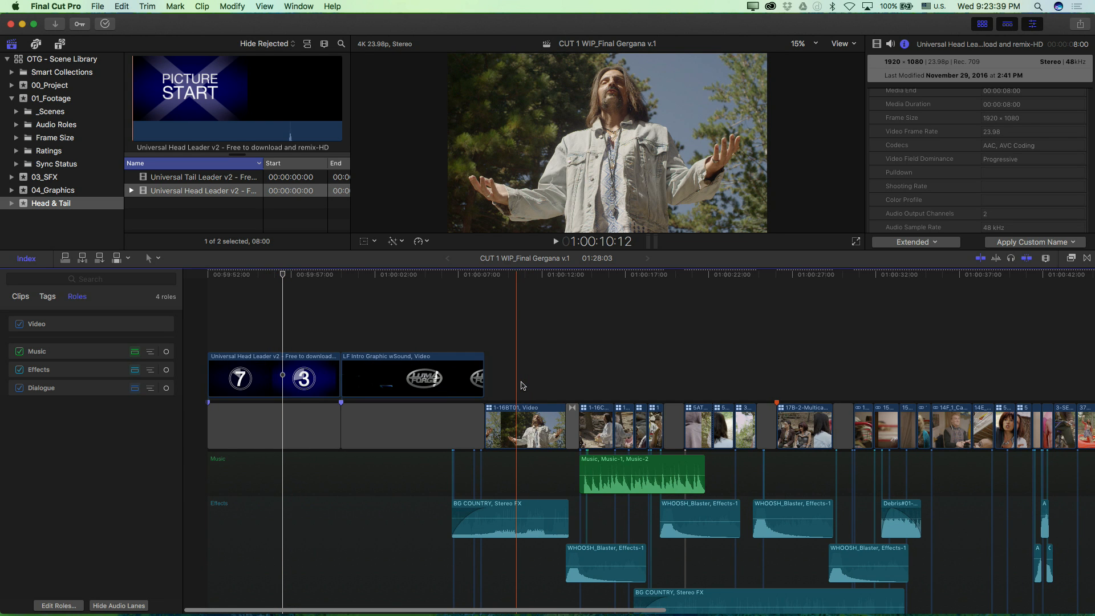
pyautogui.hscroll(2, 674, 399)
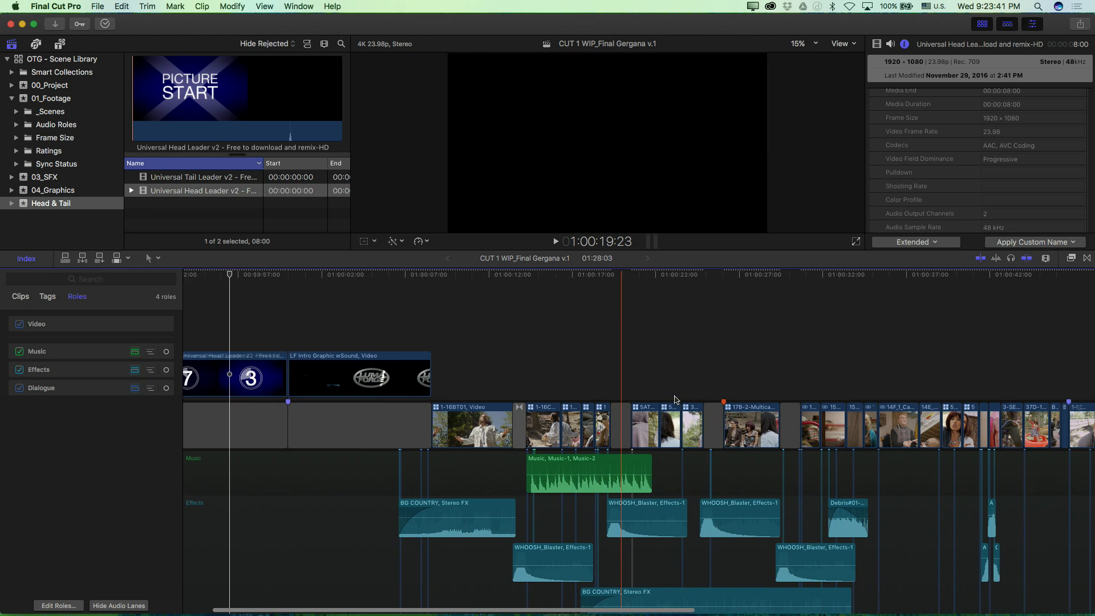
pyautogui.hscroll(4, 675, 399)
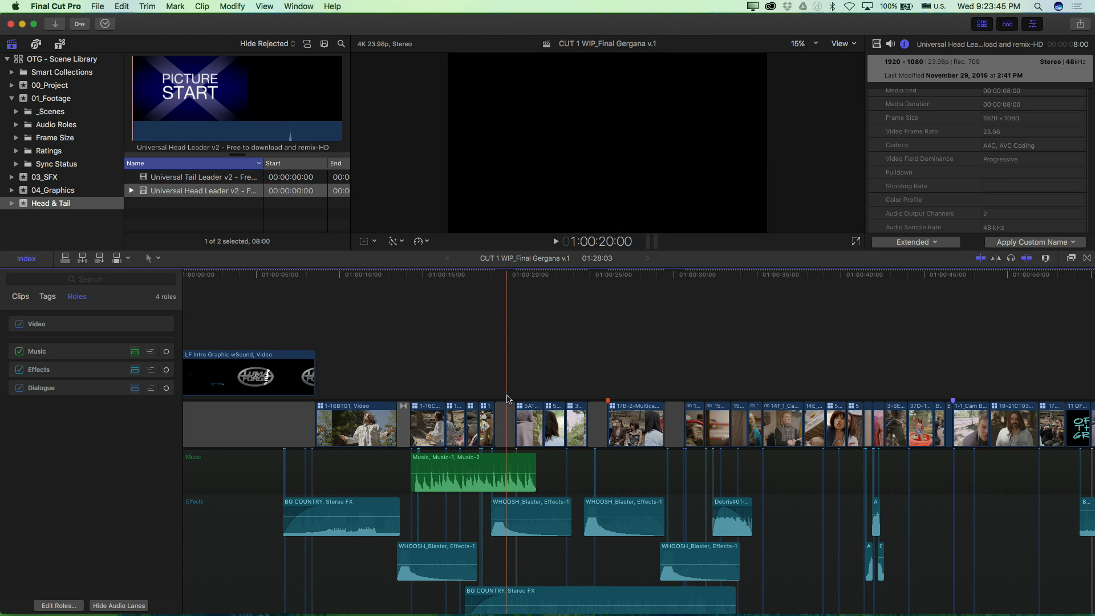
pyautogui.press('space')
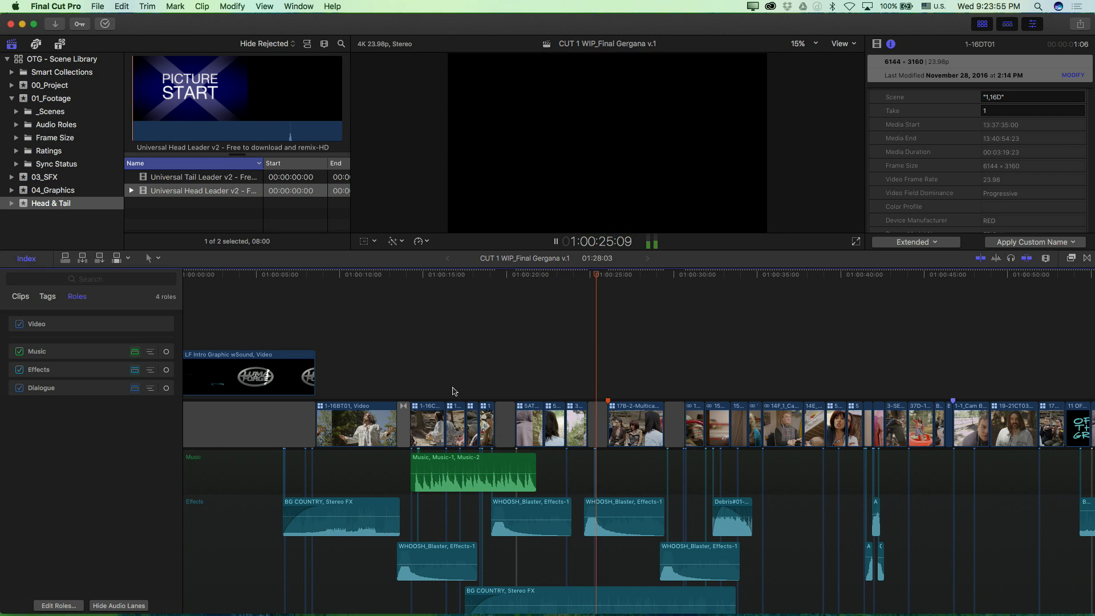
pyautogui.press('space')
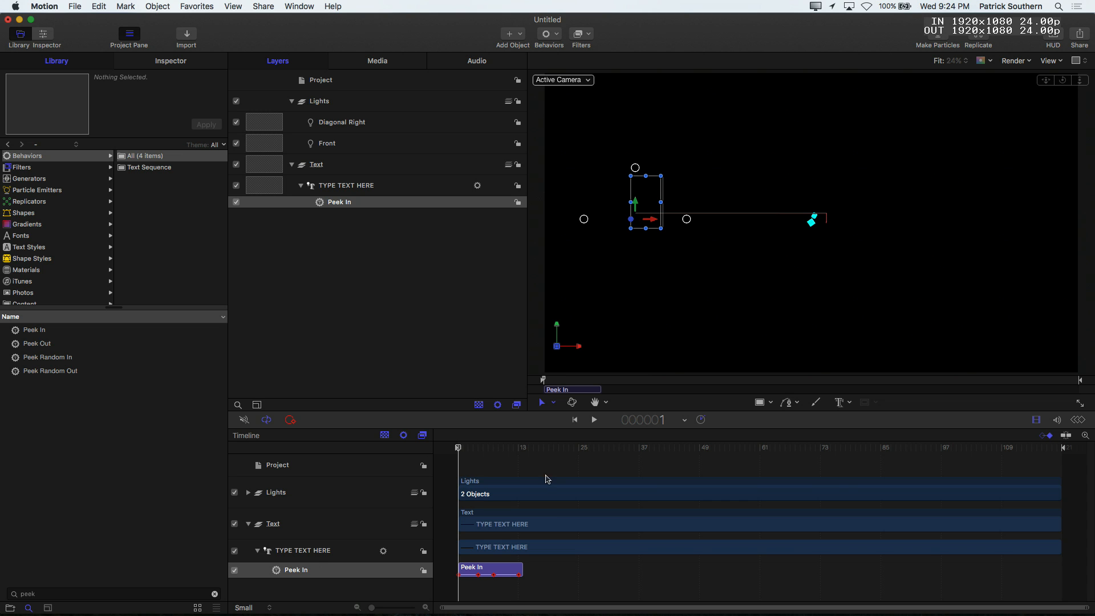
# Step: In Motion, preview the title's Peek In animation up to frame 23 and examine the 3D text's materials and environment settings
pyautogui.moveTo(509, 451); pyautogui.dragTo(570, 451)
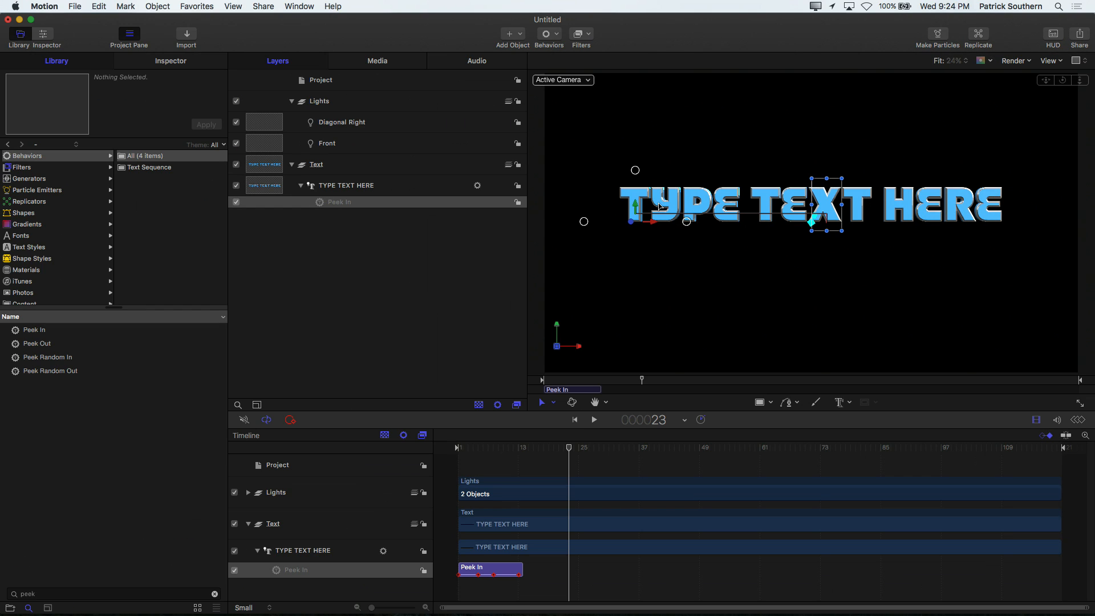
pyautogui.click(321, 189)
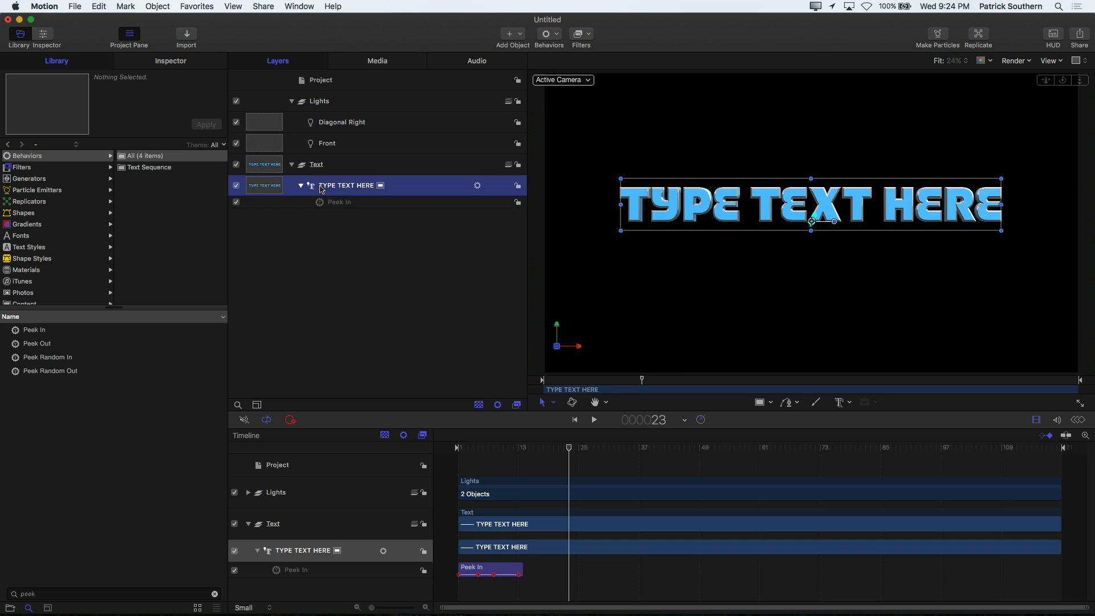
pyautogui.click(166, 62)
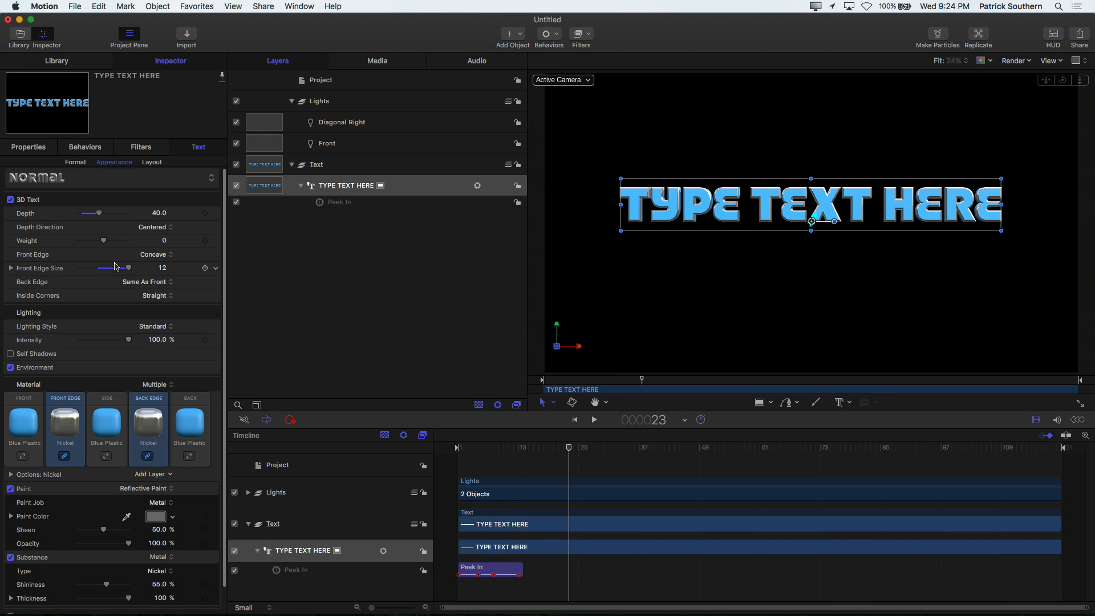
pyautogui.scroll(-2, 68, 371)
pyautogui.click(26, 402)
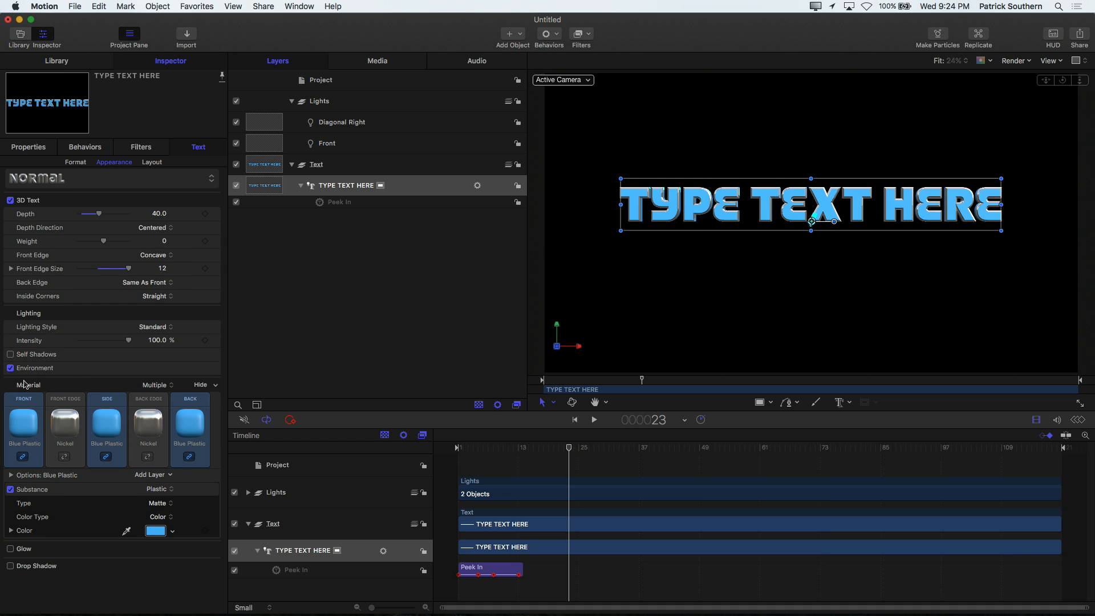
pyautogui.click(71, 402)
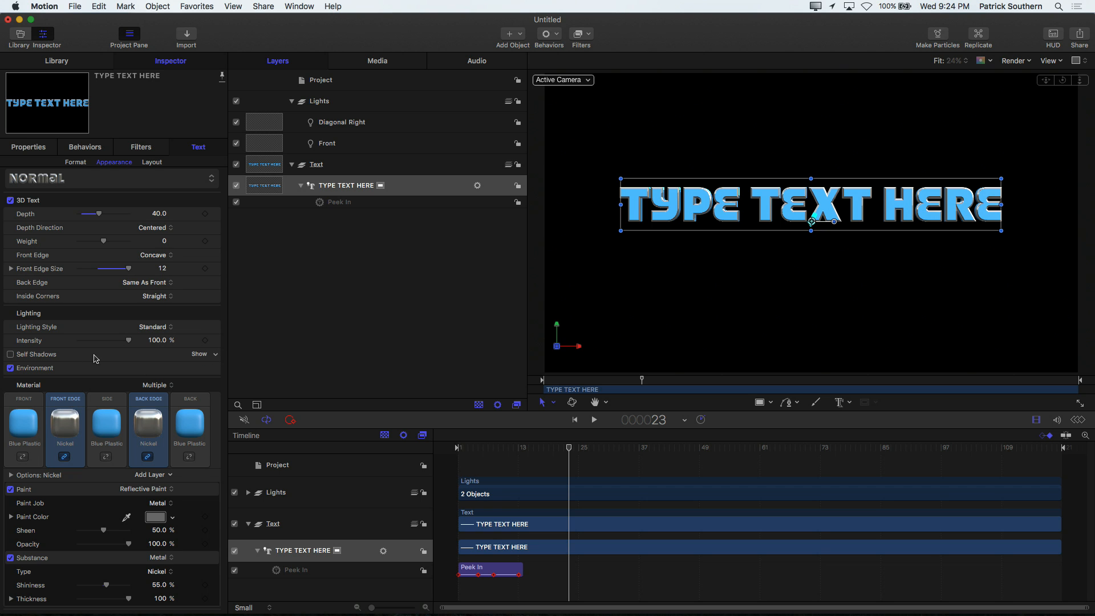
pyautogui.click(199, 368)
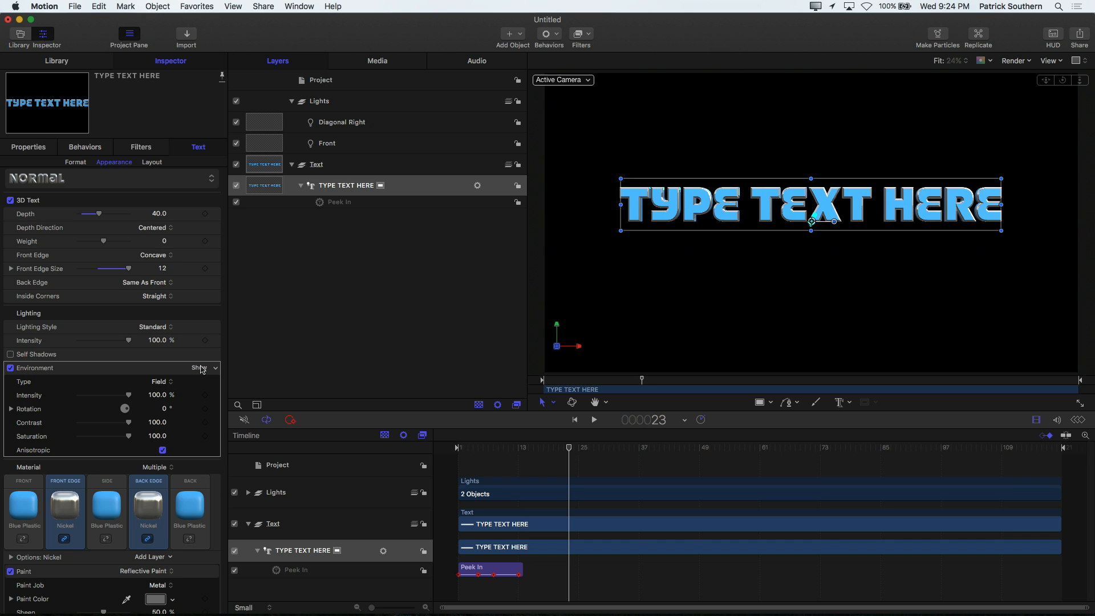
pyautogui.click(200, 368)
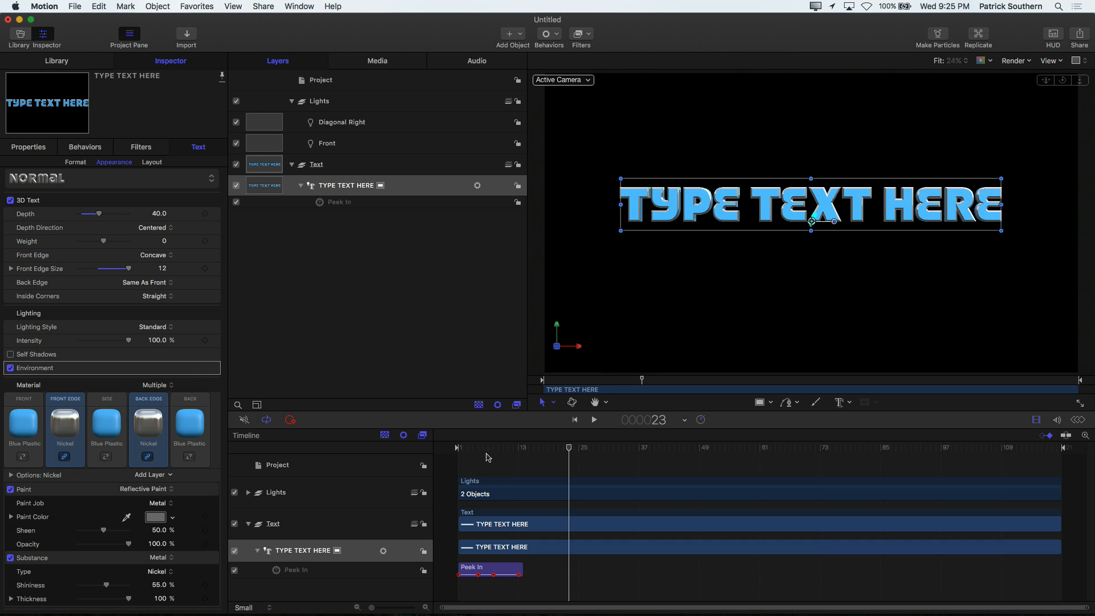
# Step: Add a timeline marker at frame 14, where the Peek In behavior ends, and set its type to Build In - Optional
pyautogui.moveTo(487, 449); pyautogui.dragTo(523, 449)
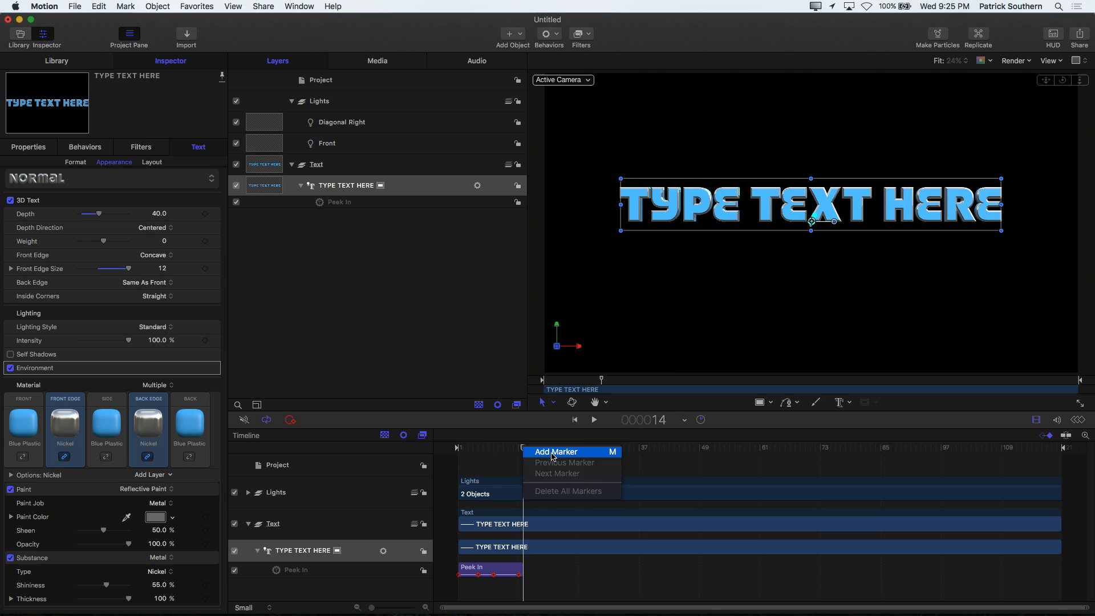
pyautogui.moveTo(525, 450); pyautogui.dragTo(558, 446)
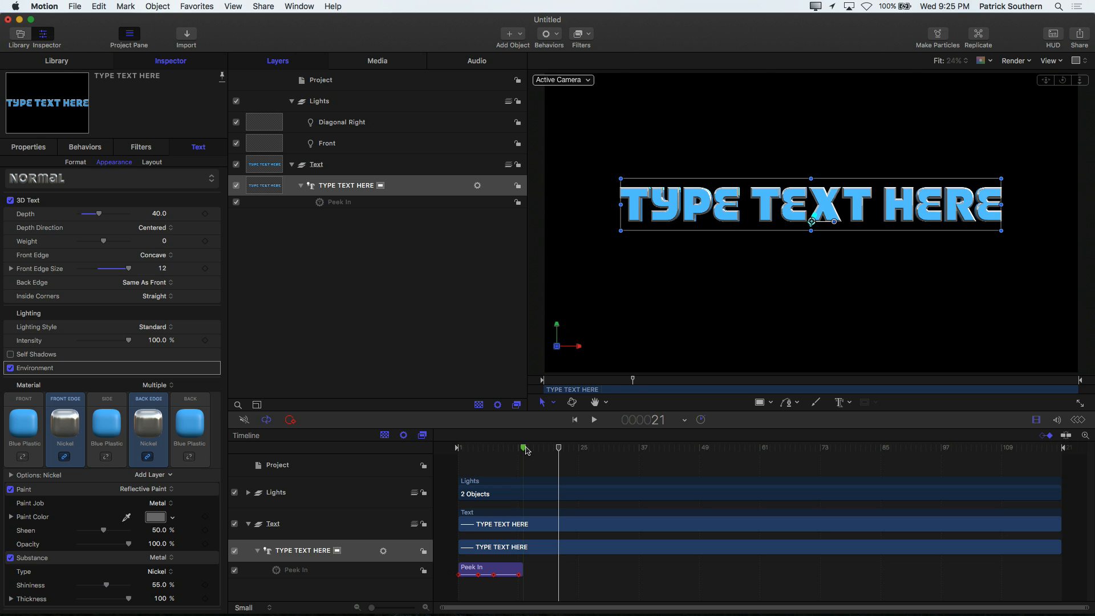
pyautogui.rightClick(524, 451)
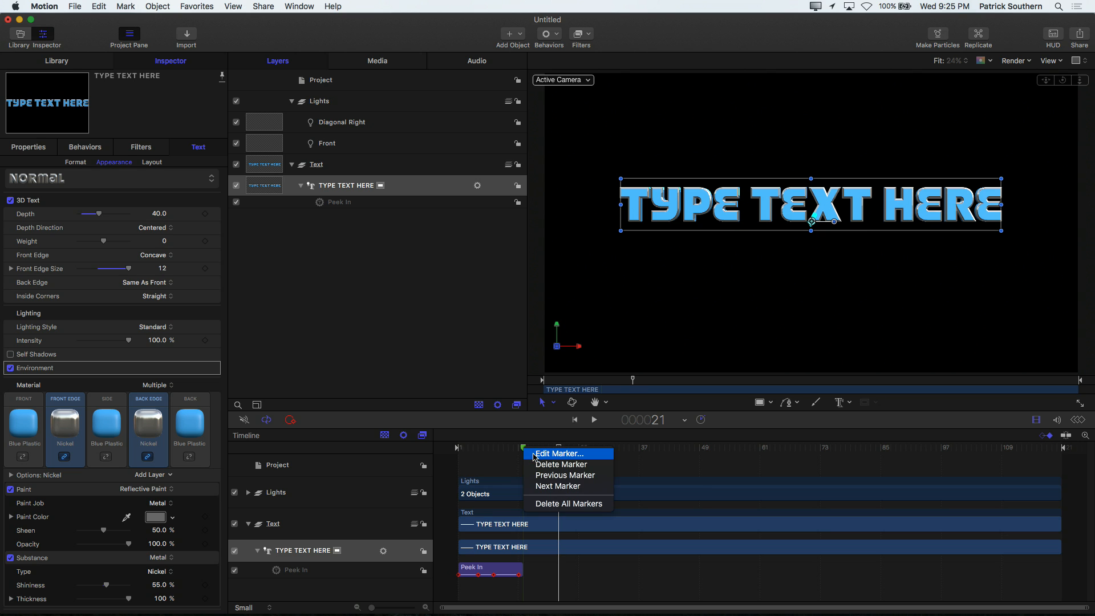
pyautogui.click(536, 454)
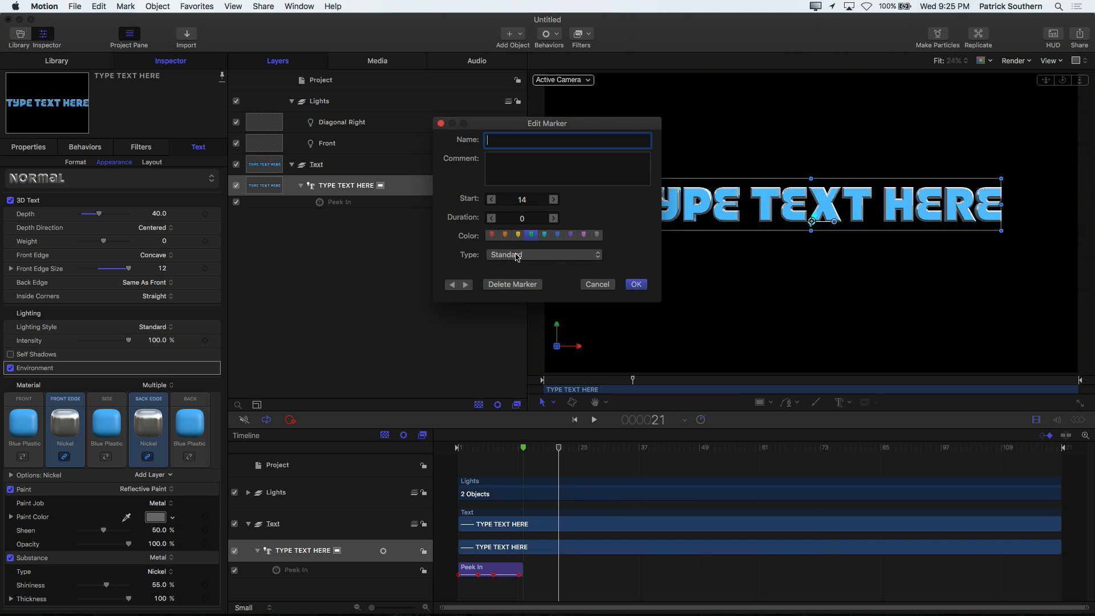
pyautogui.click(516, 256)
pyautogui.click(536, 283)
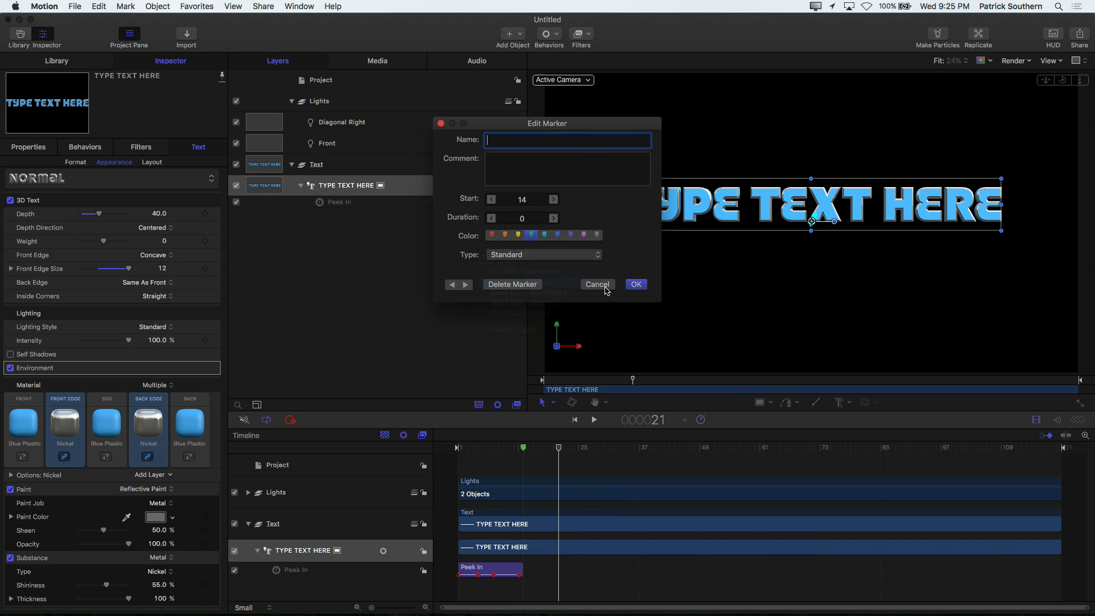
pyautogui.click(635, 284)
# Step: Check the project's published parameters and publish the title template as "OTG Title" in the LumaForge category
pyautogui.moveTo(506, 448)
pyautogui.mouseDown()
pyautogui.moveTo(457, 451)
pyautogui.moveTo(521, 451)
pyautogui.mouseUp()
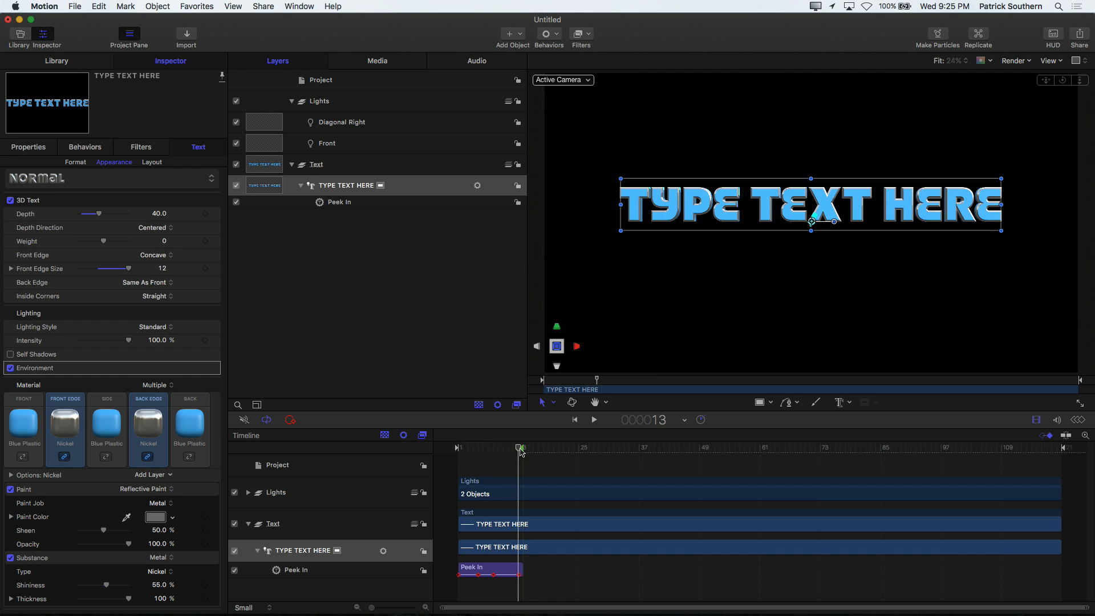
pyautogui.click(302, 83)
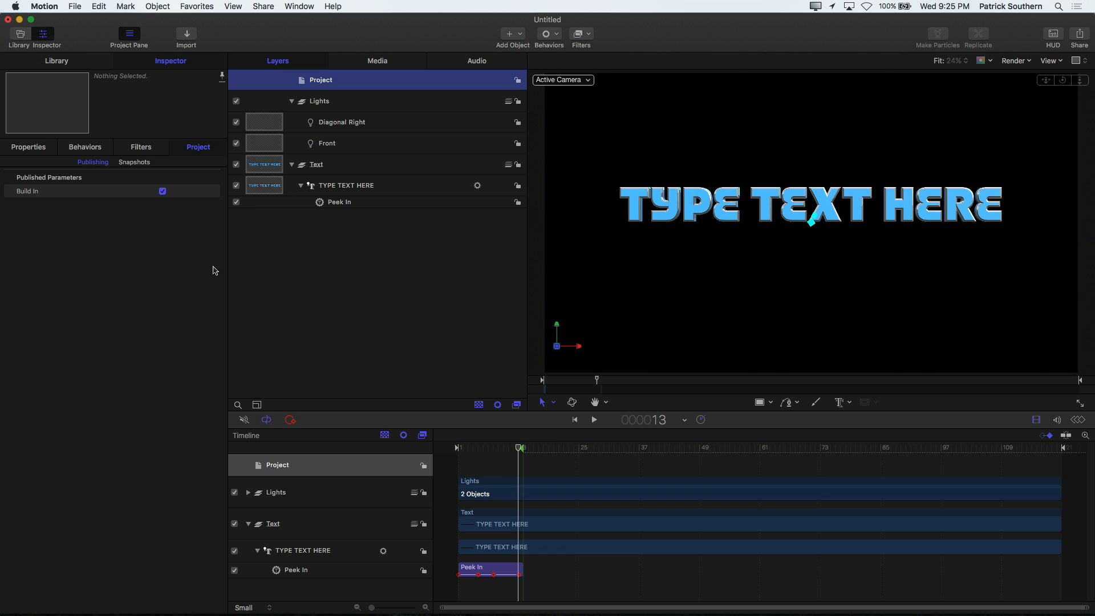
pyautogui.press('super+shift+p')
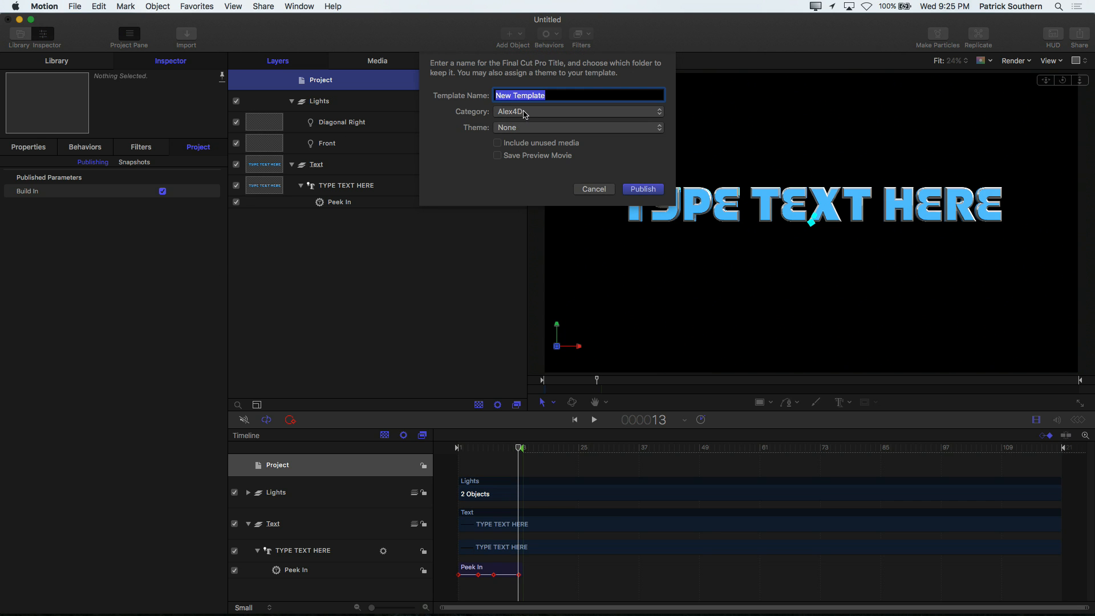
pyautogui.click(525, 114)
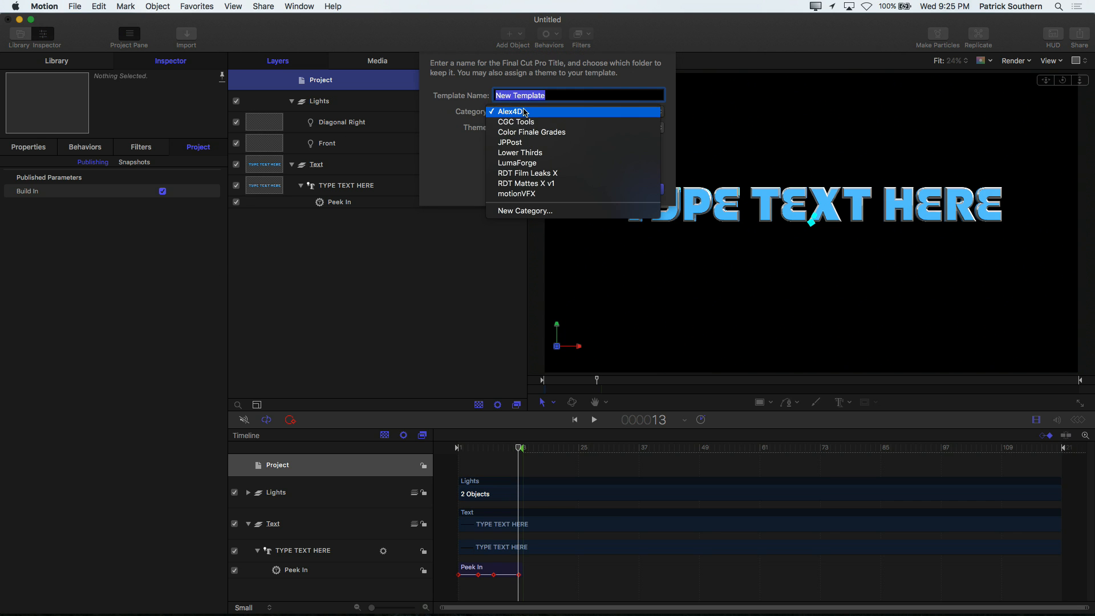
pyautogui.click(536, 163)
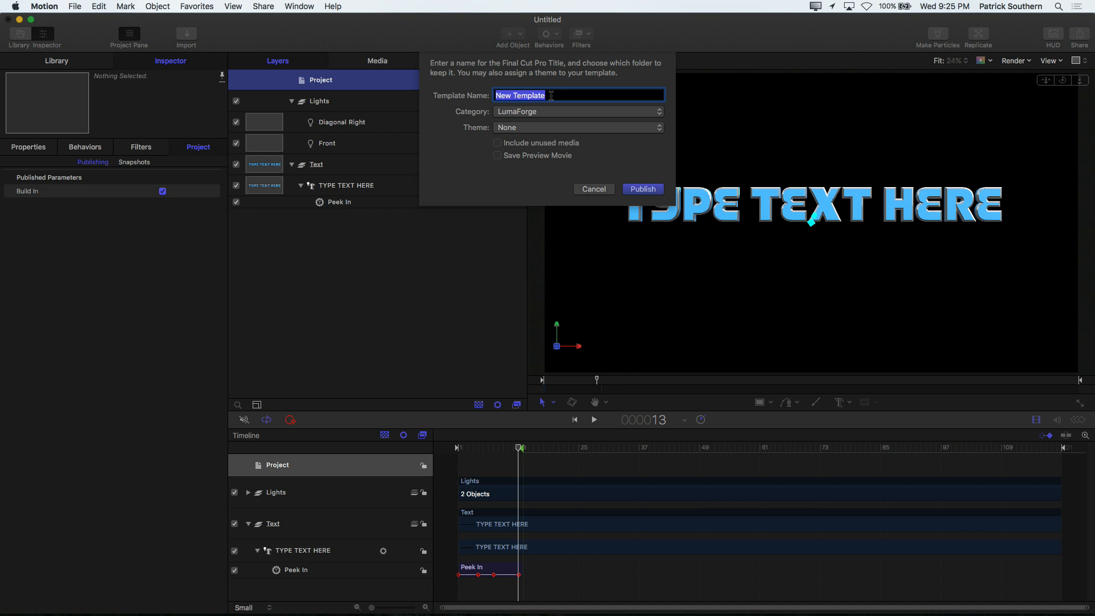
pyautogui.write('OTG Title')
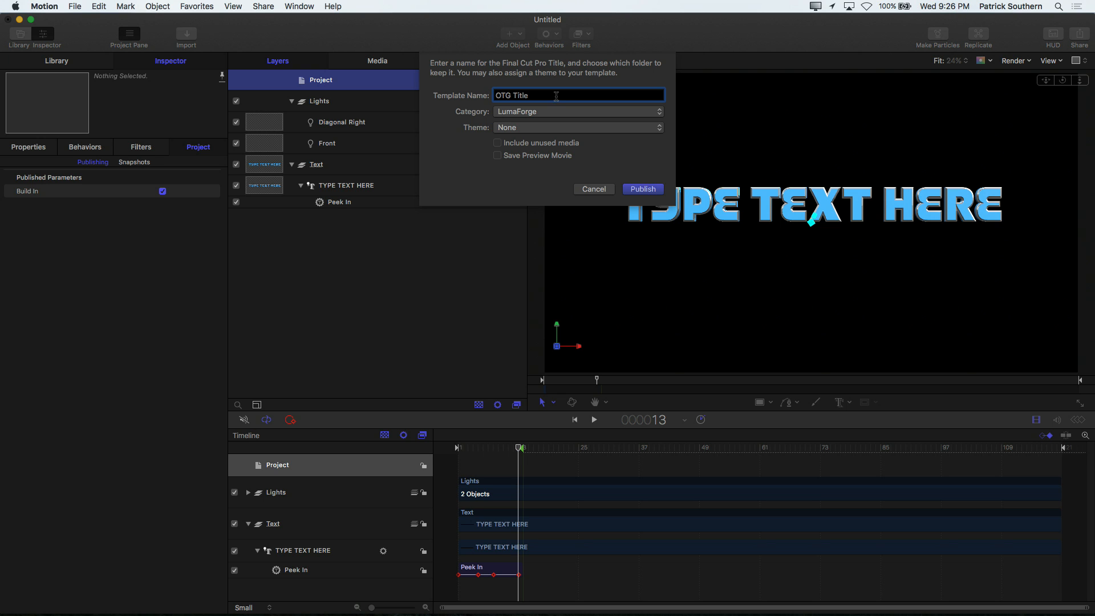
pyautogui.click(643, 189)
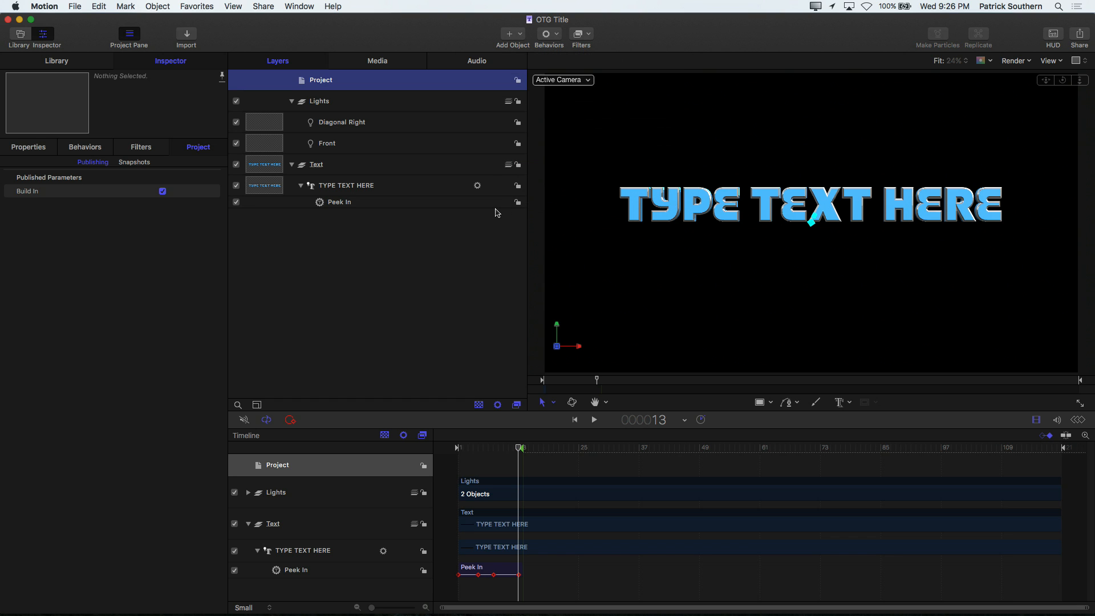
# Step: Switch to Final Cut Pro and open the storage location settings of the Motion Templates library
pyautogui.press('super+Tab')
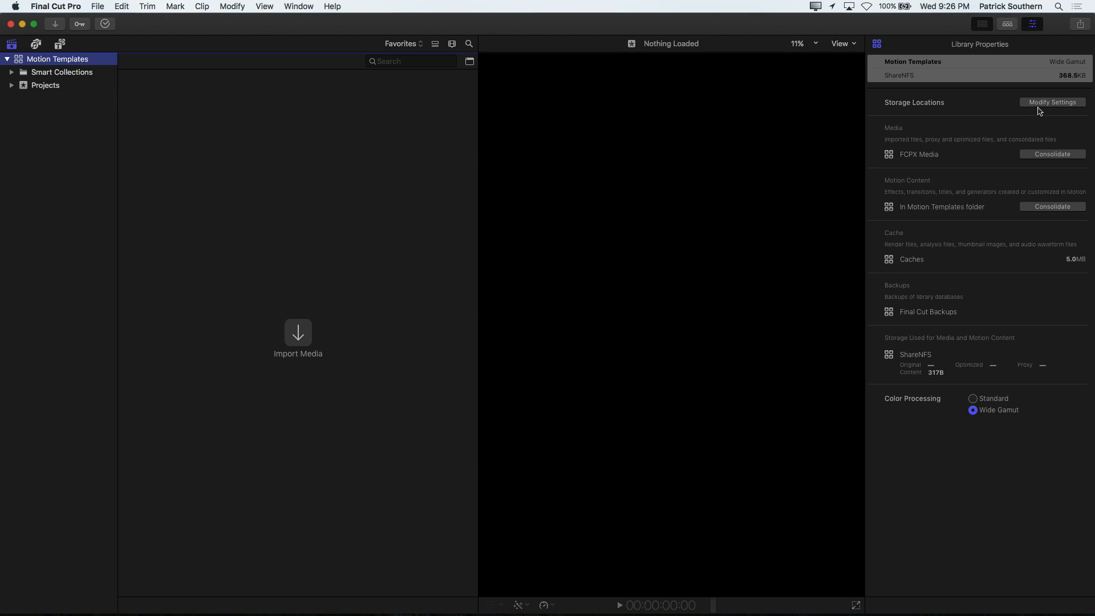
pyautogui.click(1040, 103)
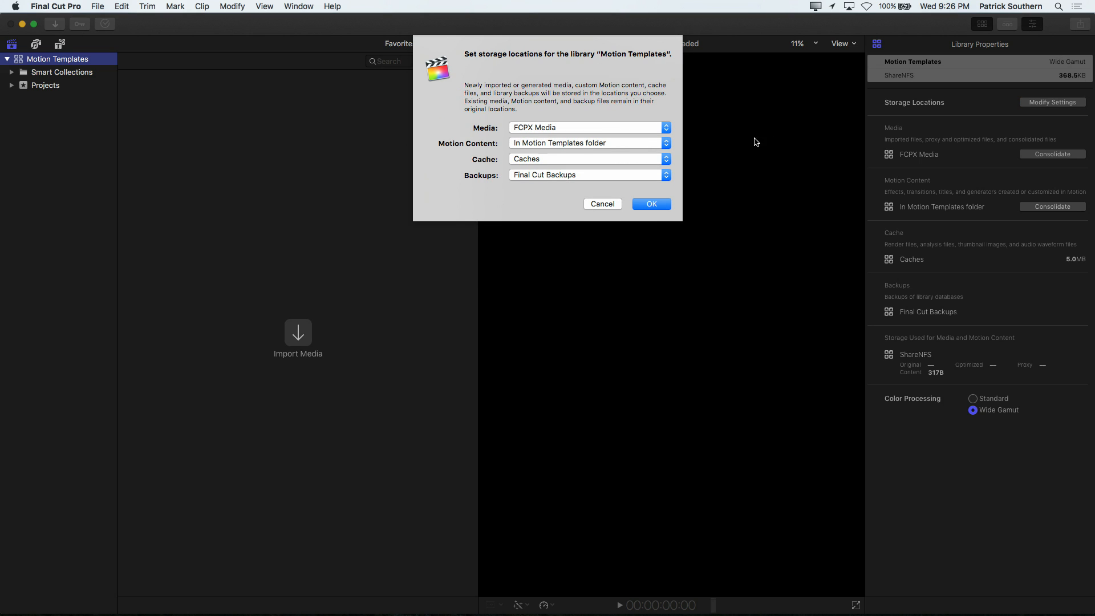
# Step: Try the In Library option for Motion Content, and return it to In Motion Templates folder
pyautogui.click(621, 143)
pyautogui.click(615, 151)
pyautogui.click(586, 142)
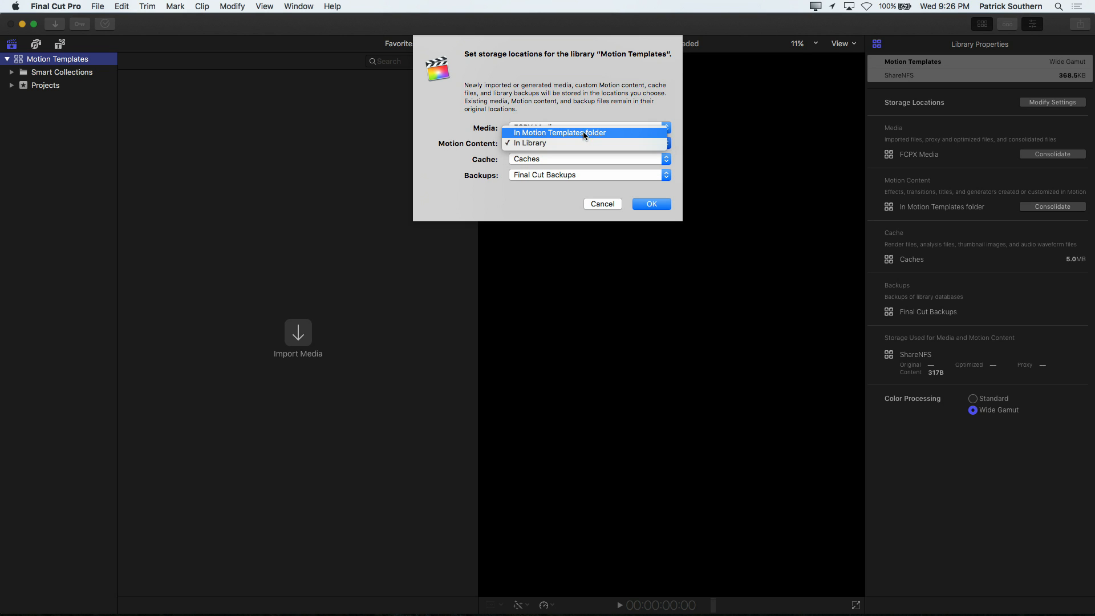
pyautogui.click(583, 130)
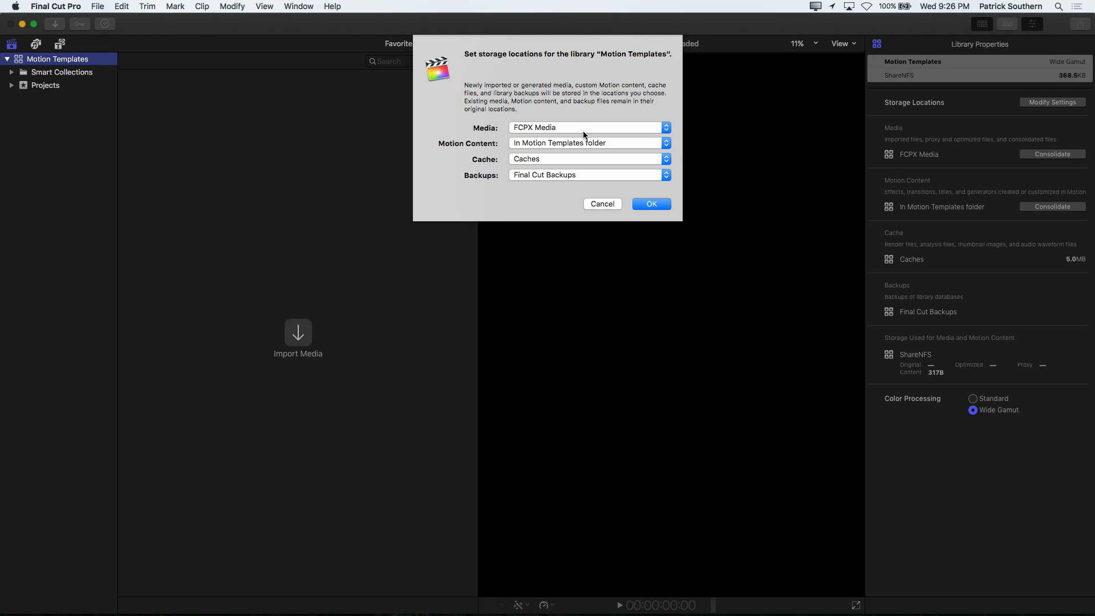
# Step: Switch to Finder, examine the contents of the Motion Templates folder inside Movies, and return to Final Cut Pro
pyautogui.press('super+Tab')
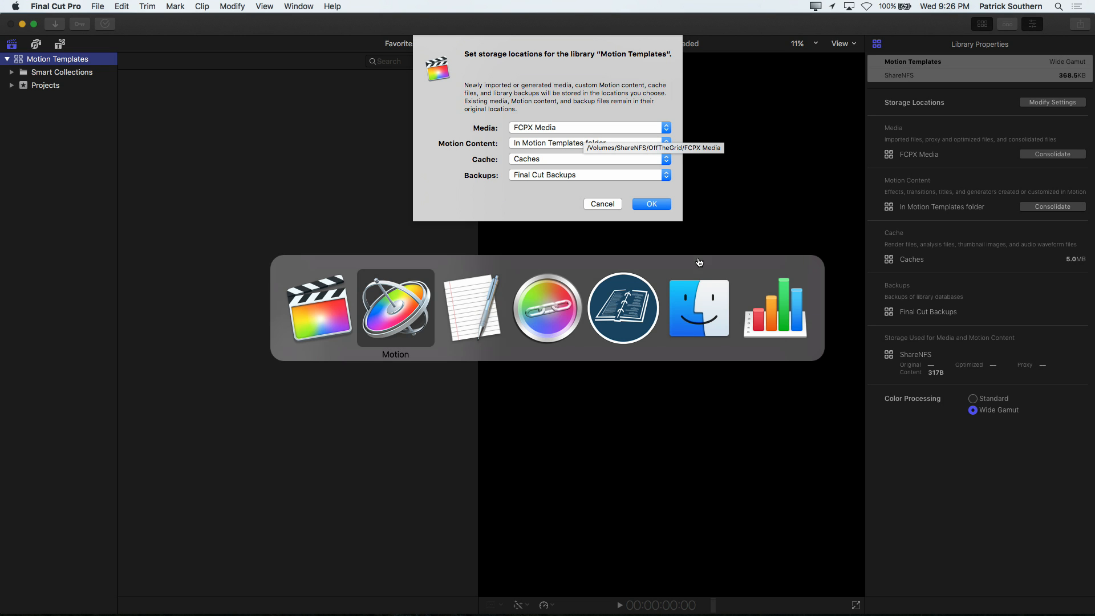
pyautogui.click(690, 298)
pyautogui.press('super+n')
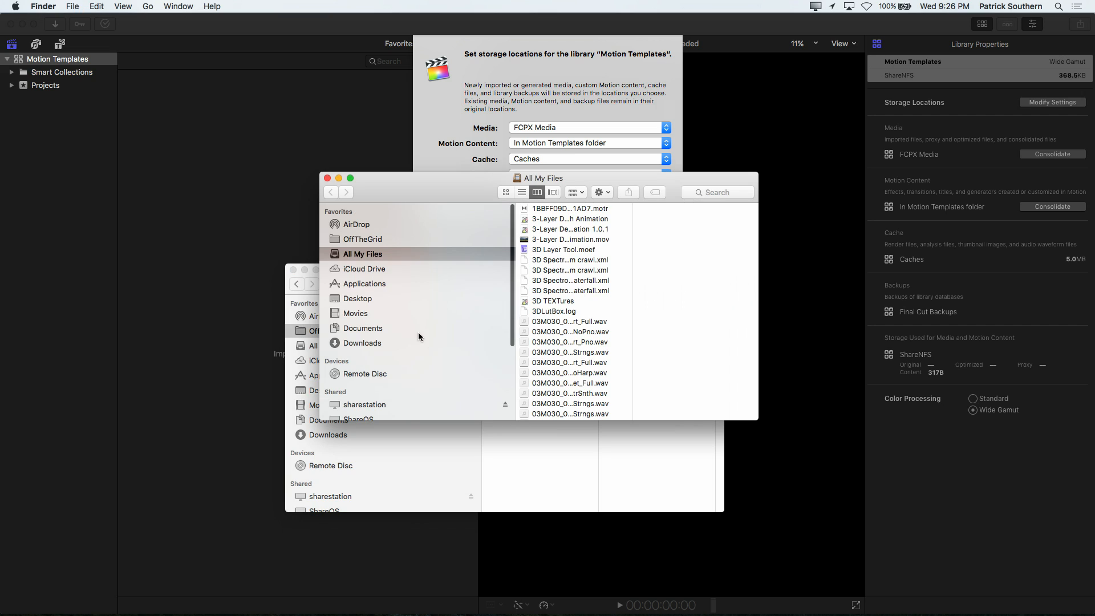
pyautogui.click(362, 314)
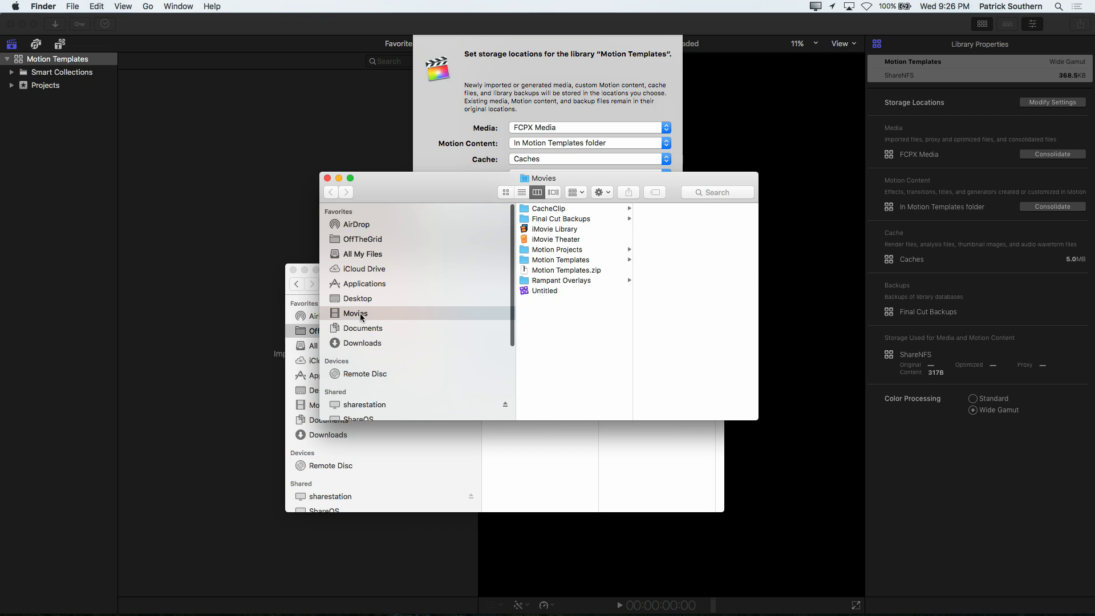
pyautogui.click(580, 261)
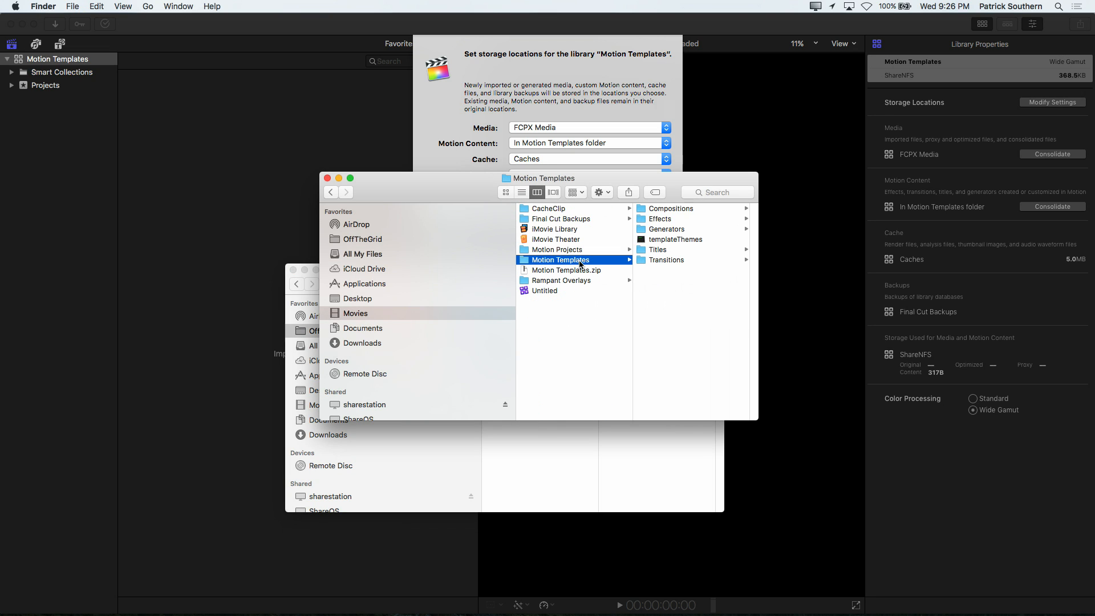
pyautogui.click(327, 179)
pyautogui.click(459, 171)
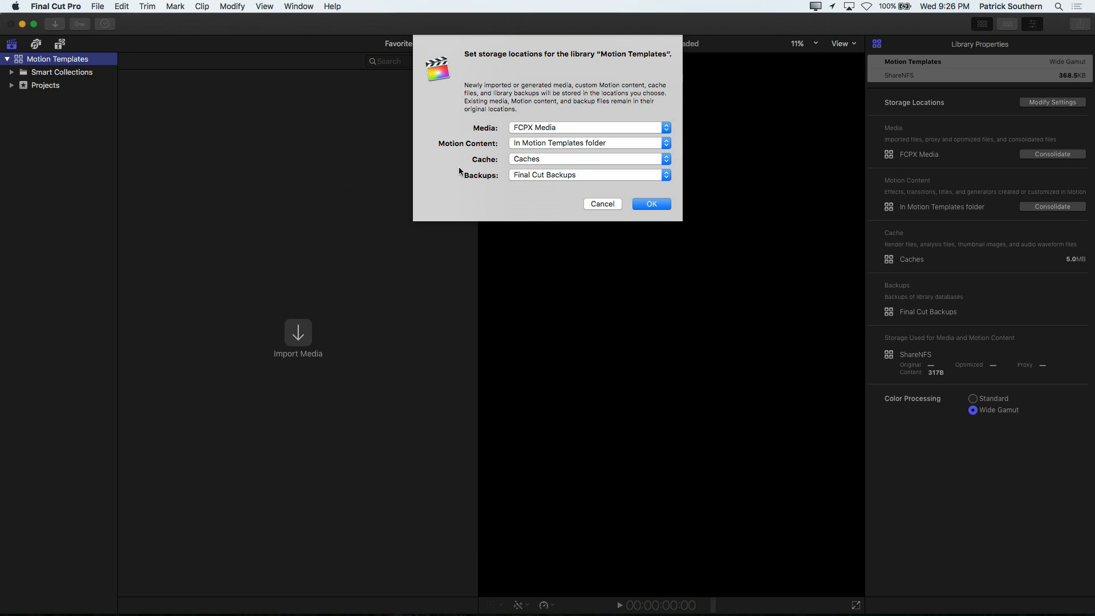
# Step: Set the library's Motion Content storage to In Library and apply the storage settings
pyautogui.click(558, 145)
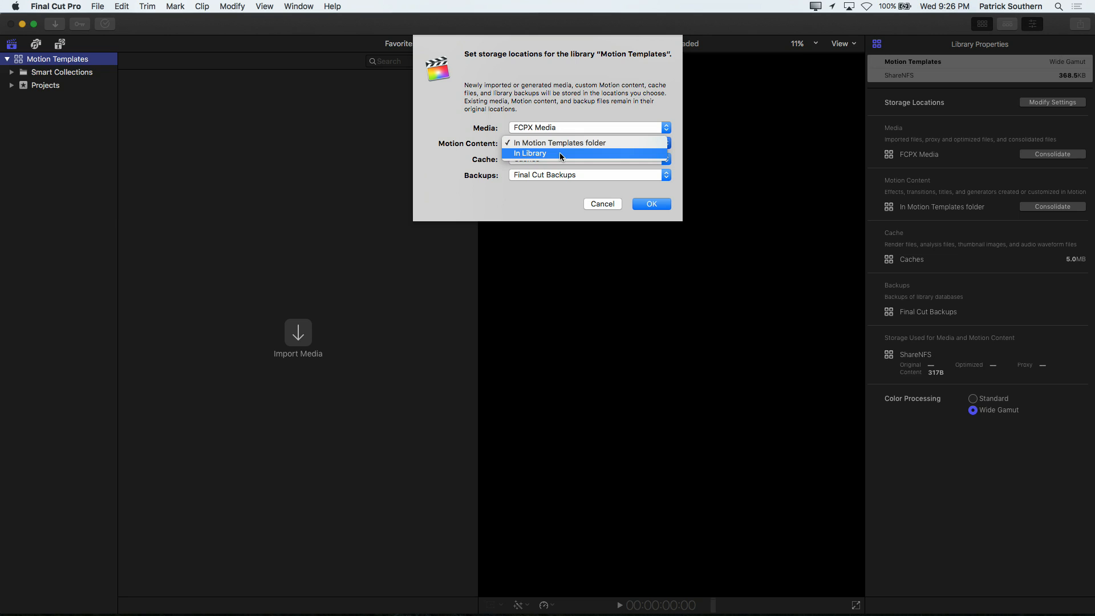
pyautogui.click(560, 153)
pyautogui.click(648, 205)
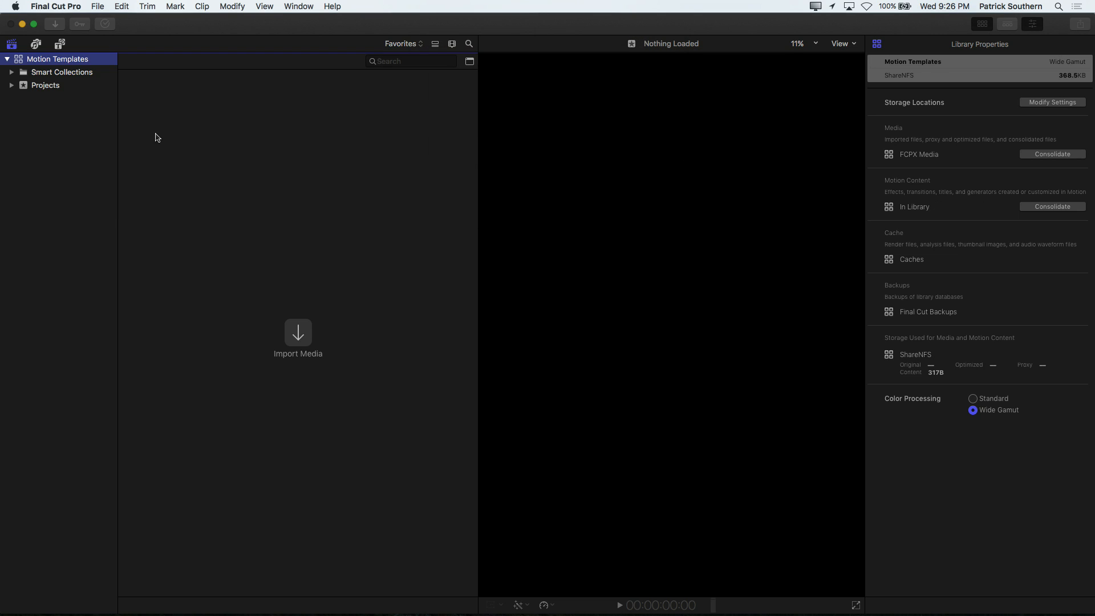
# Step: Create a project named "Title" in the Projects event with the Wide Gamut - Rec. 2020 color space
pyautogui.click(46, 85)
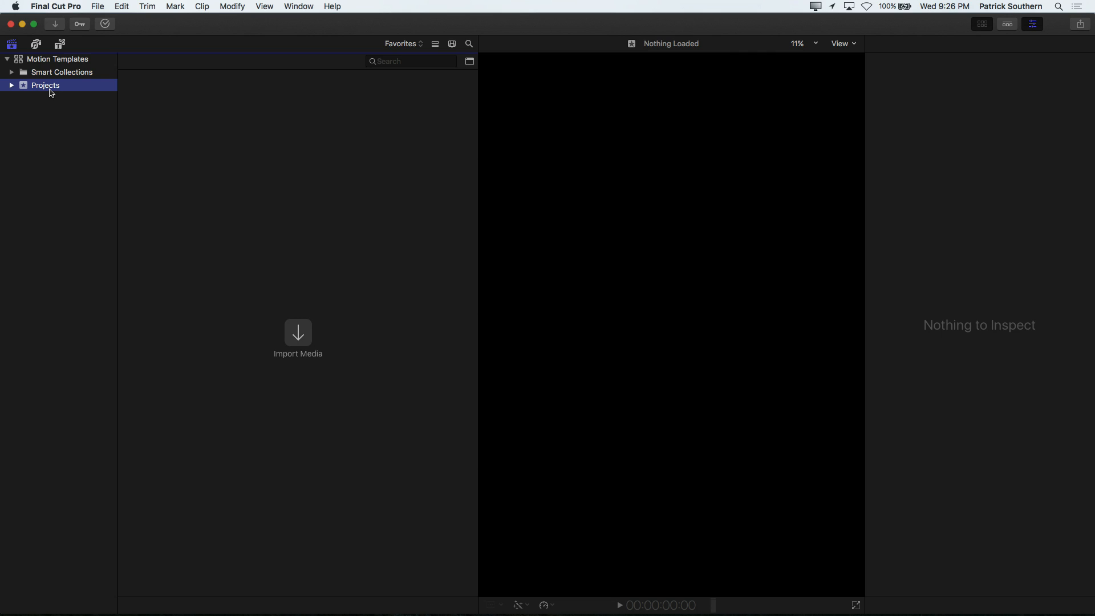
pyautogui.press('super+n')
pyautogui.write('Title')
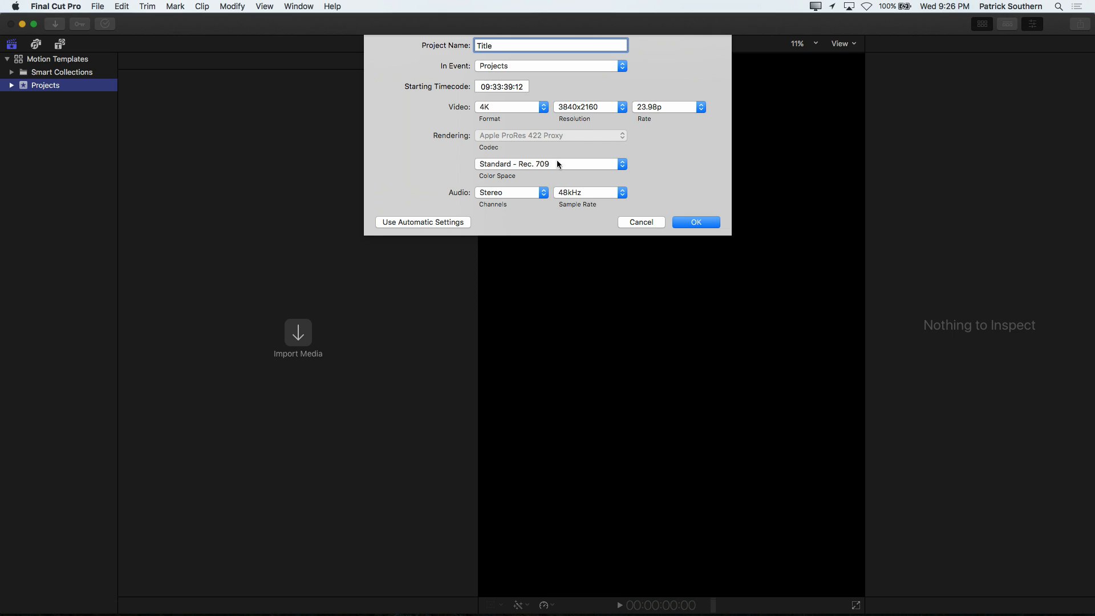
pyautogui.click(556, 162)
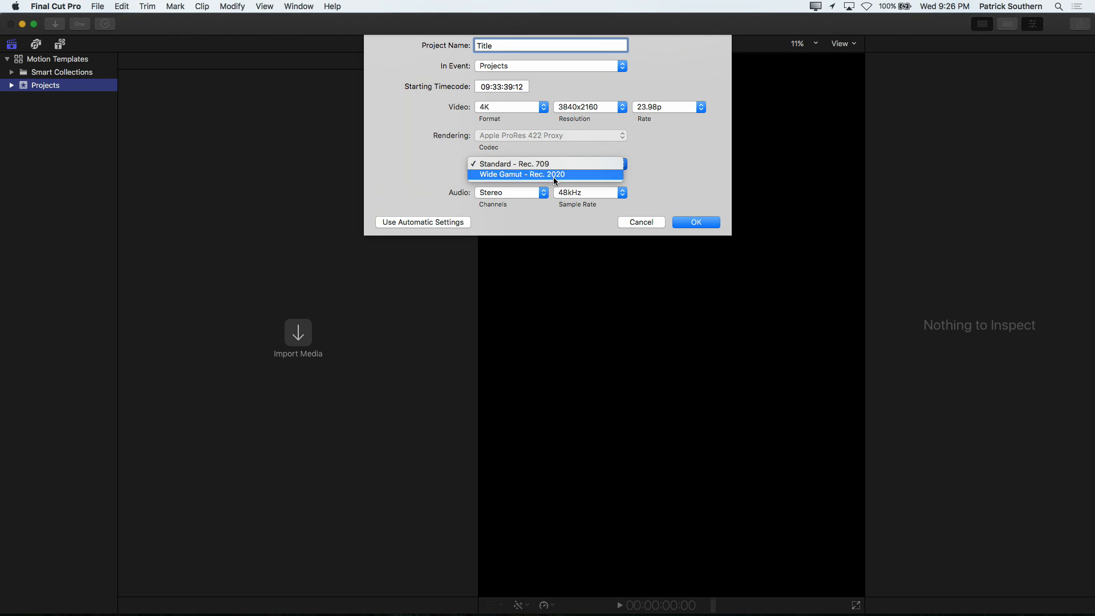
pyautogui.click(553, 176)
pyautogui.click(697, 222)
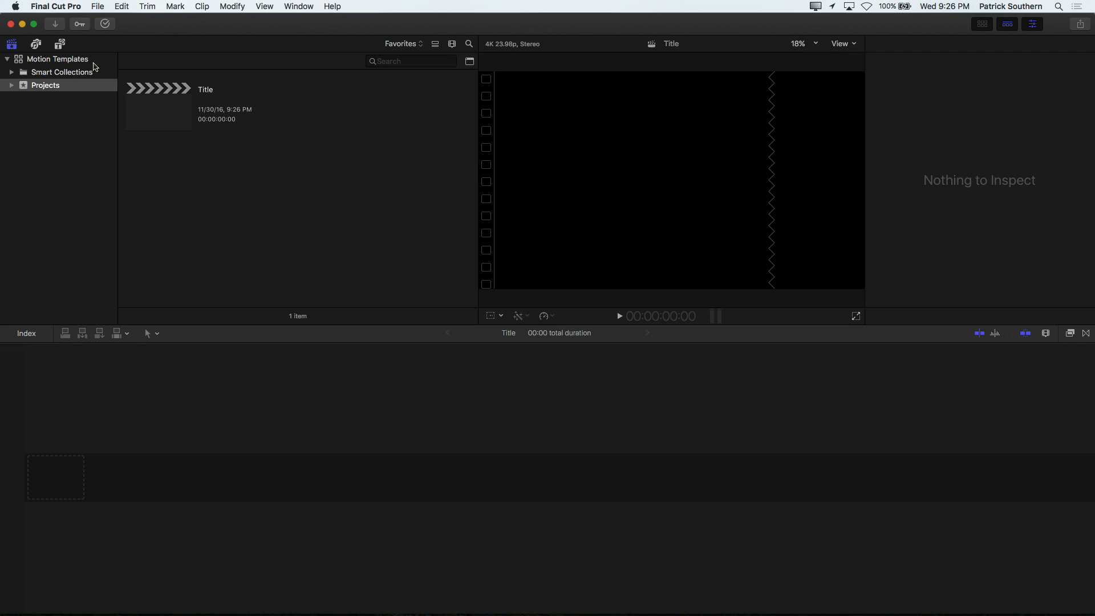
# Step: Append the OTG Title from the LumaForge titles to the project's timeline and play it from the start
pyautogui.click(62, 45)
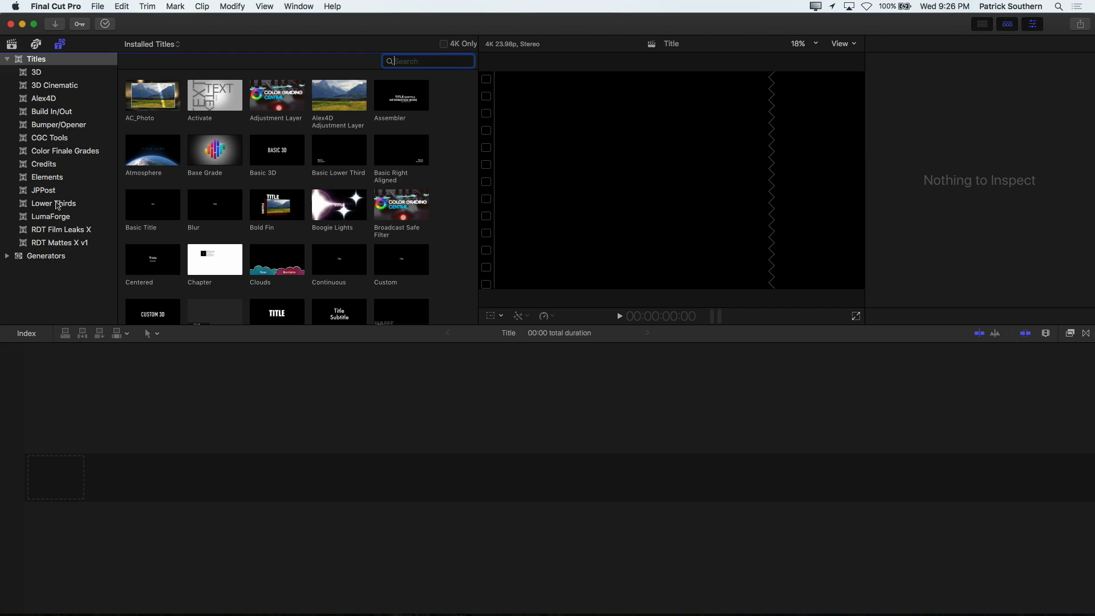
pyautogui.click(53, 216)
pyautogui.click(139, 107)
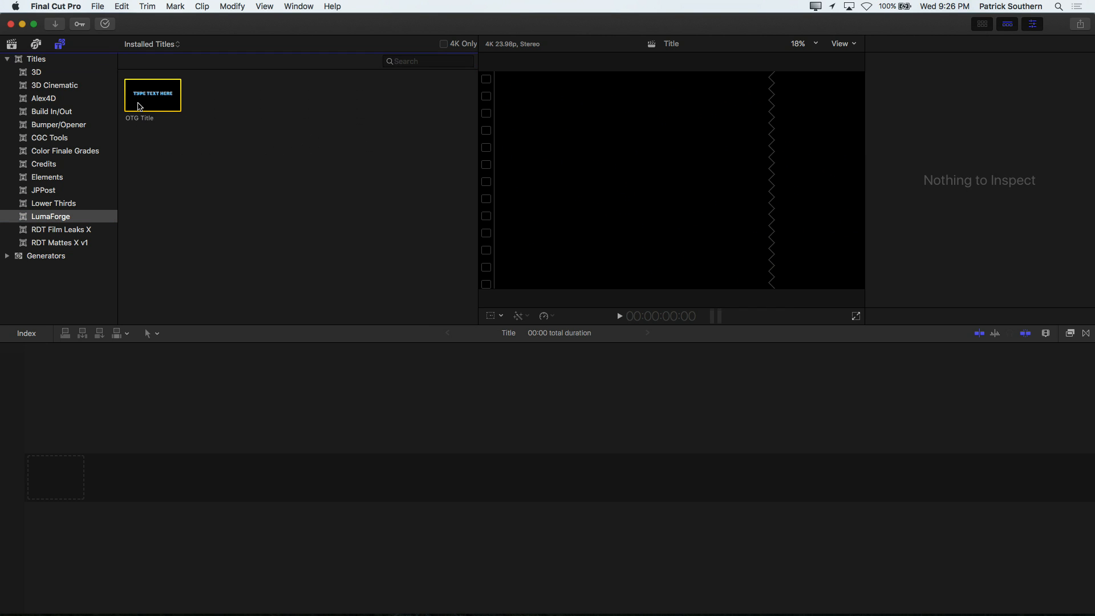
pyautogui.press('e')
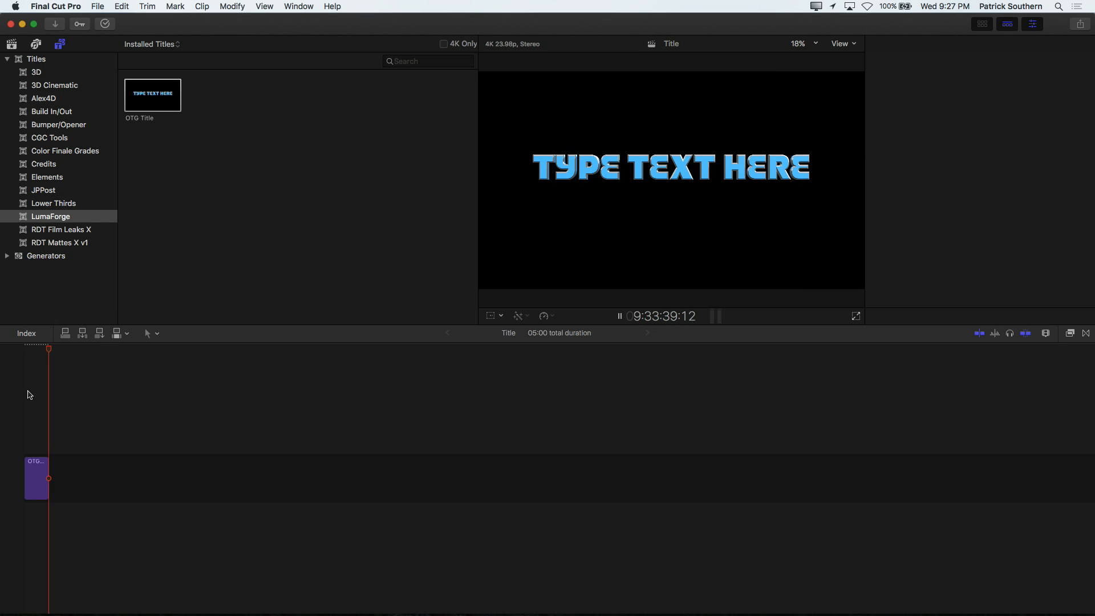
pyautogui.click(28, 391)
pyautogui.press('Up')
pyautogui.press('space')
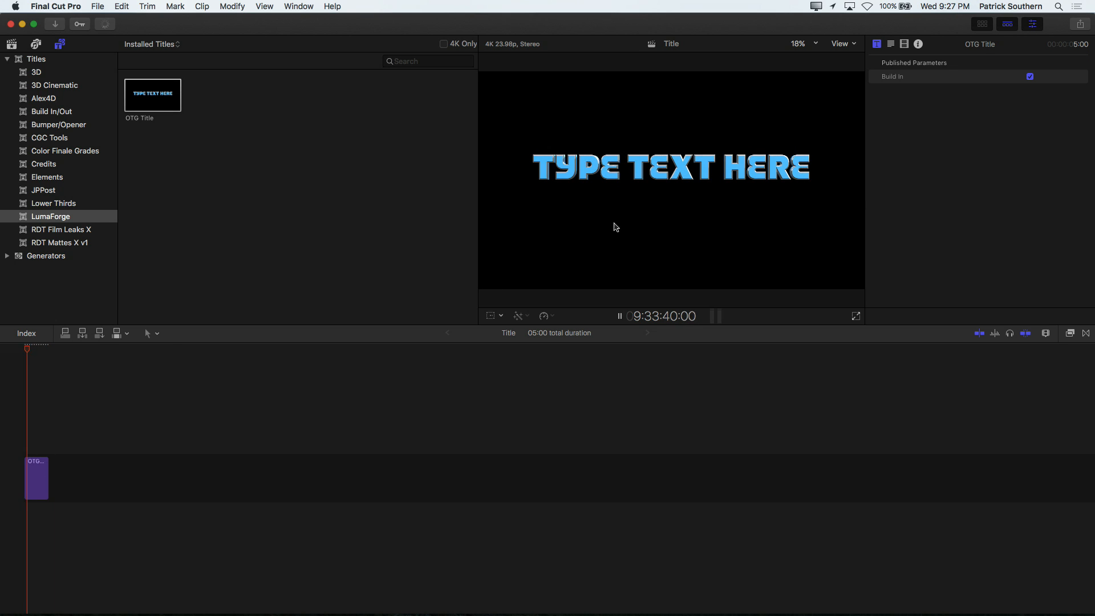
pyautogui.press('space')
# Step: Turn off Build In for the OTG Title clip, play it from the start, and turn Build In back on
pyautogui.click(1030, 77)
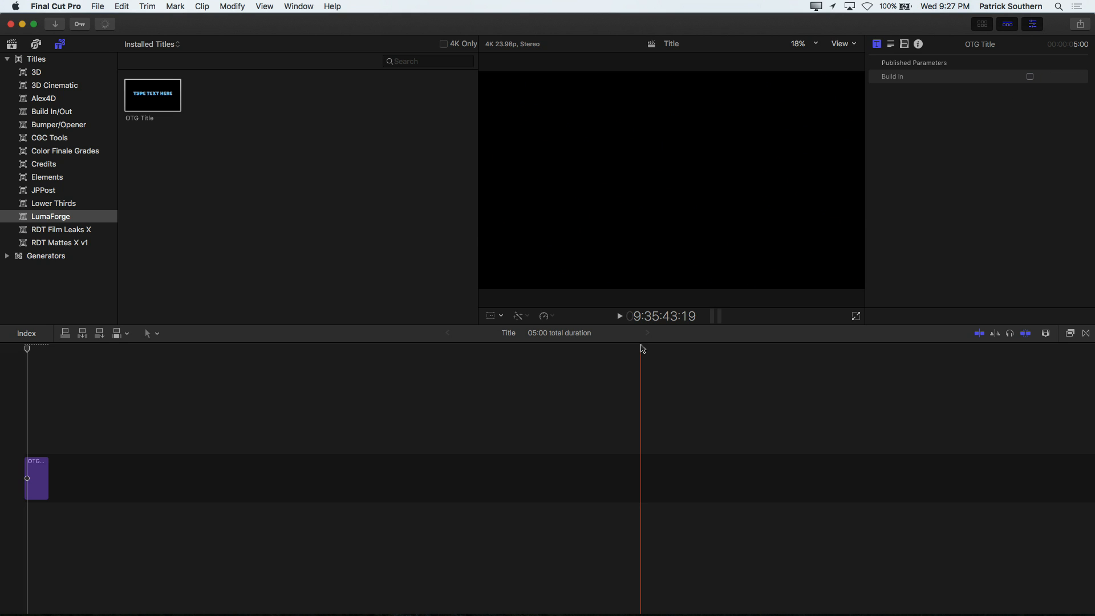
pyautogui.press('Up')
pyautogui.press('space')
pyautogui.press('space')
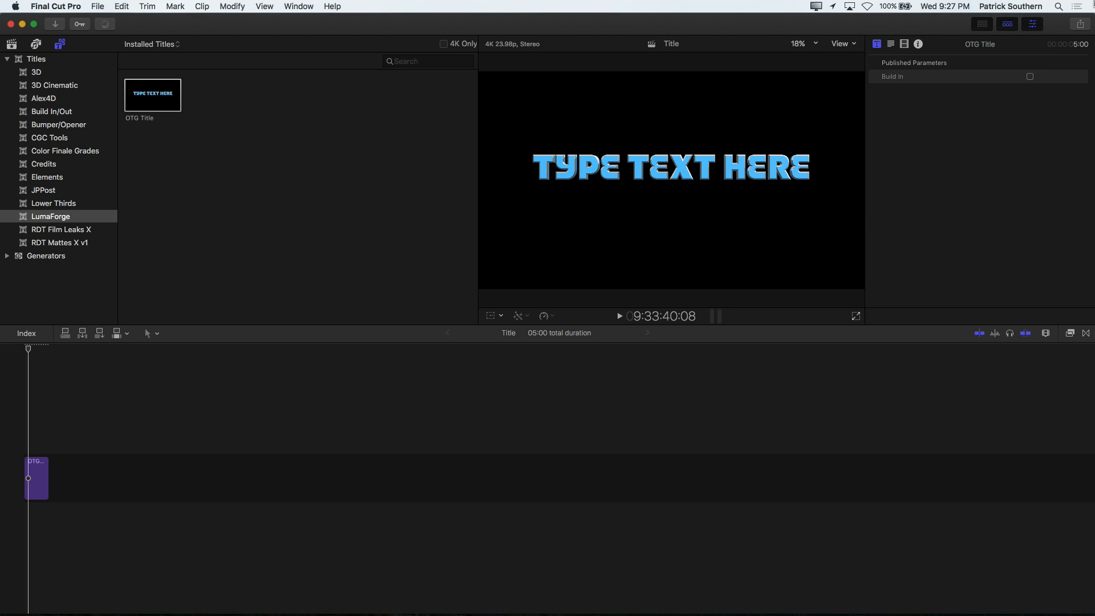
pyautogui.click(1029, 77)
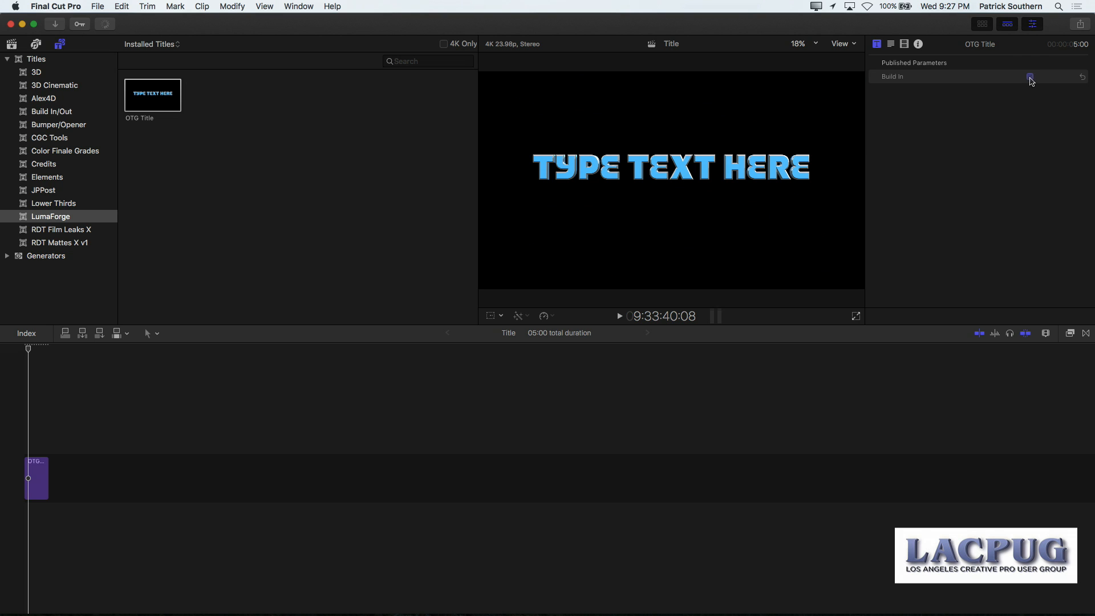
# Step: Consolidate the Motion Content of the Motion Templates library and close that library
pyautogui.click(12, 44)
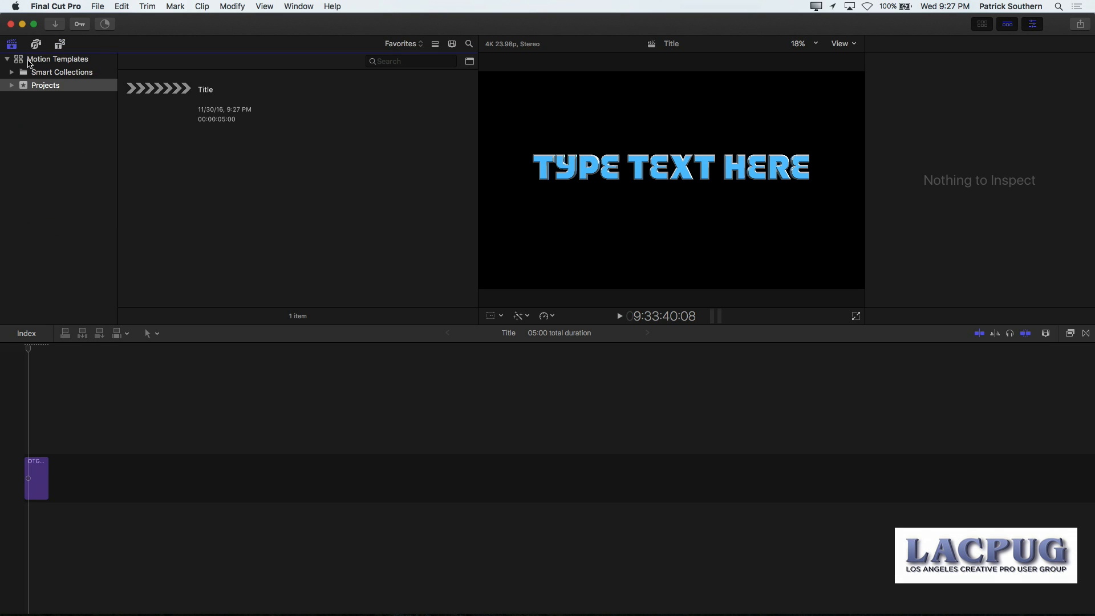
pyautogui.click(28, 60)
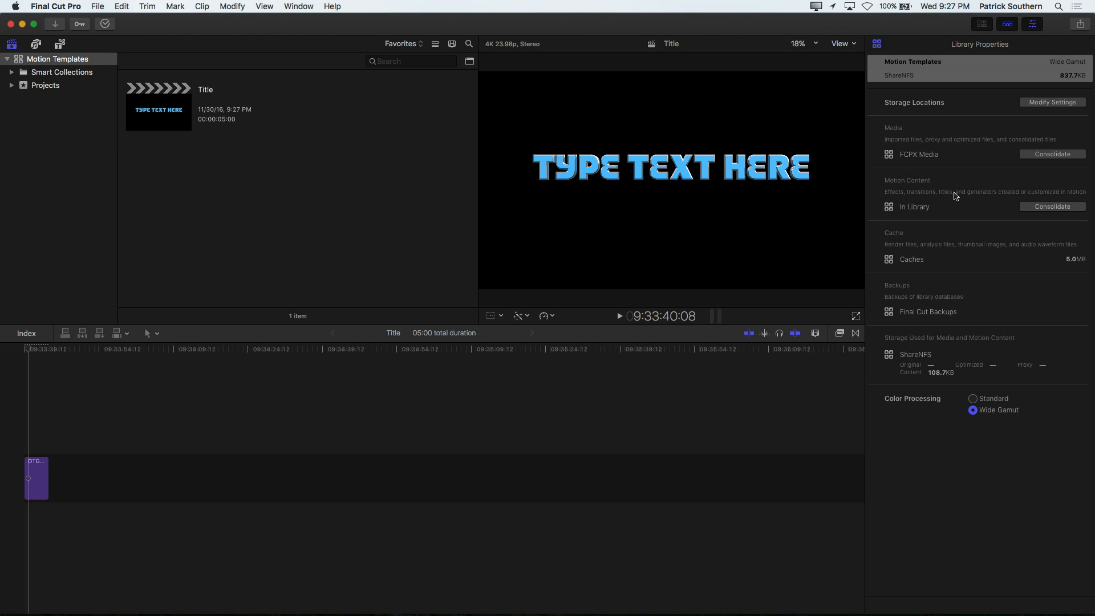
pyautogui.click(1047, 207)
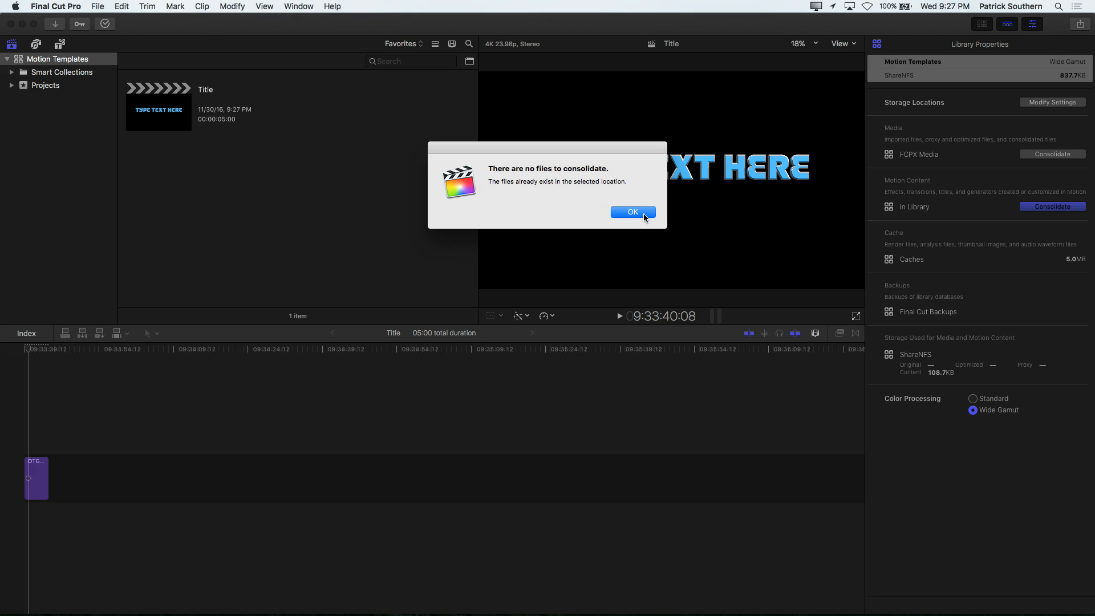
pyautogui.click(643, 217)
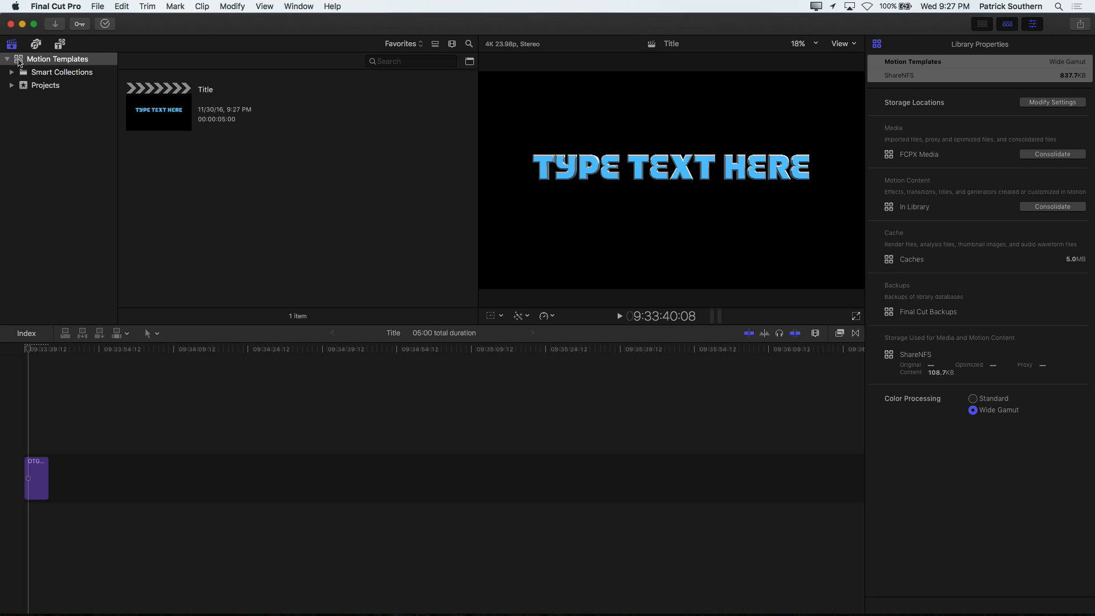
pyautogui.rightClick(20, 62)
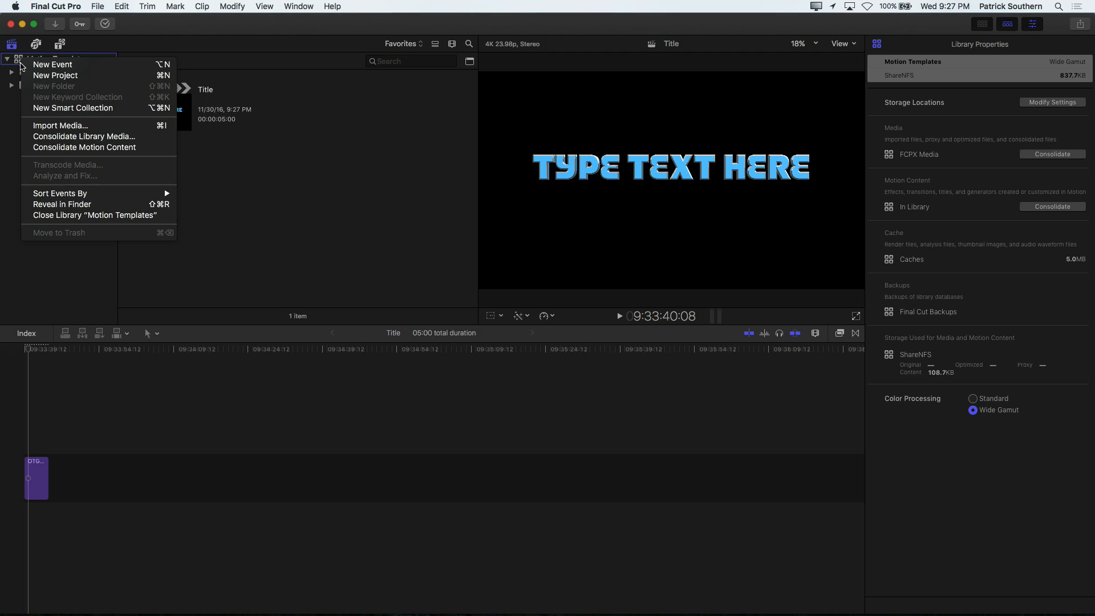
pyautogui.click(69, 216)
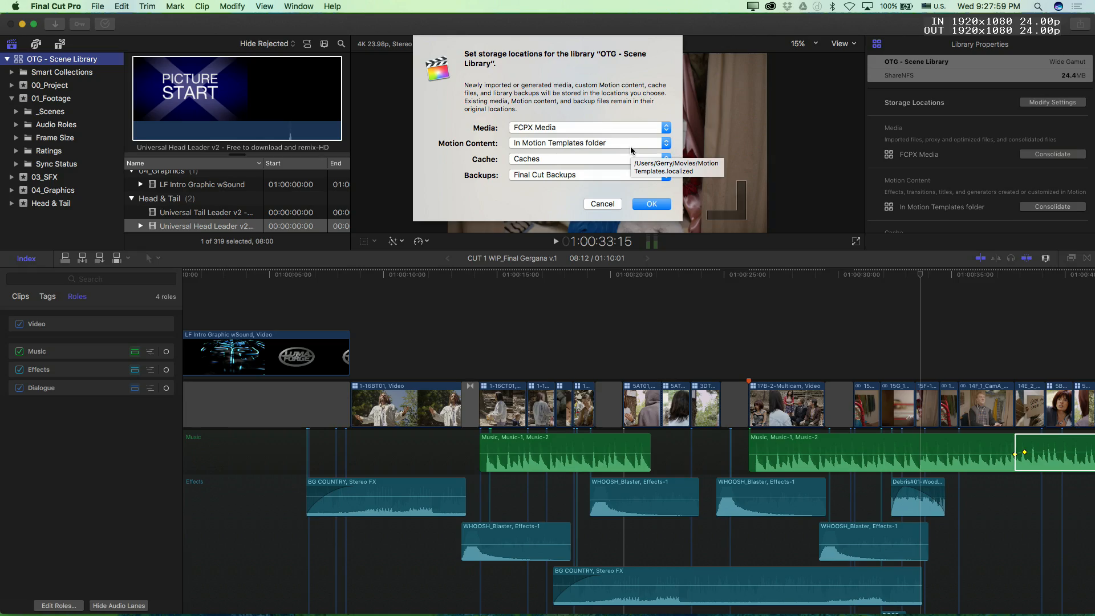
# Step: Set the Motion Content storage of the OTG - Scene Library to In Library and apply the storage settings
pyautogui.click(627, 146)
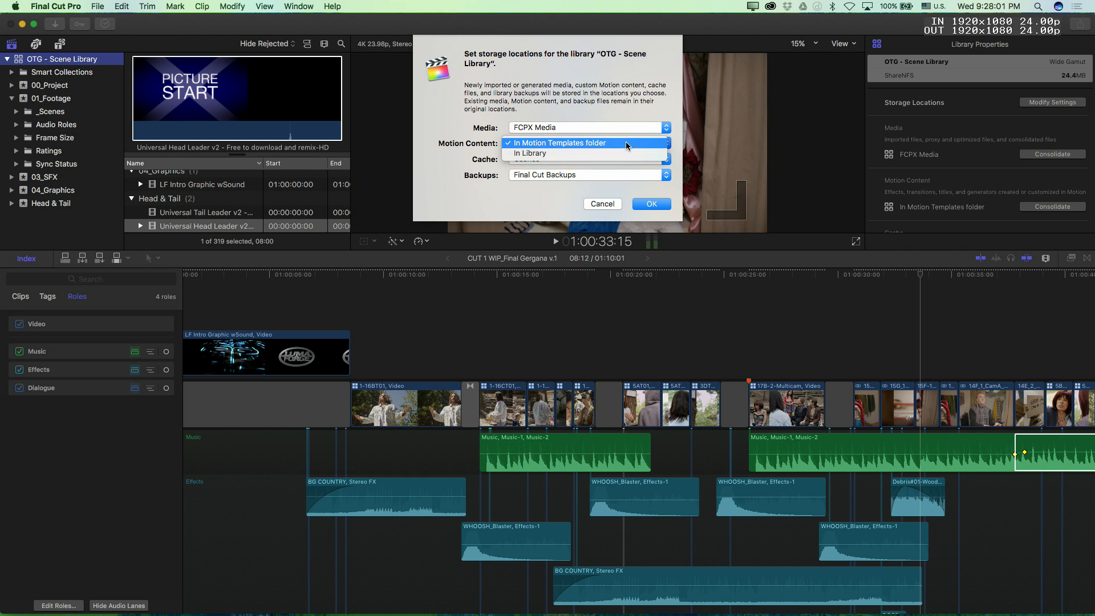
pyautogui.click(614, 153)
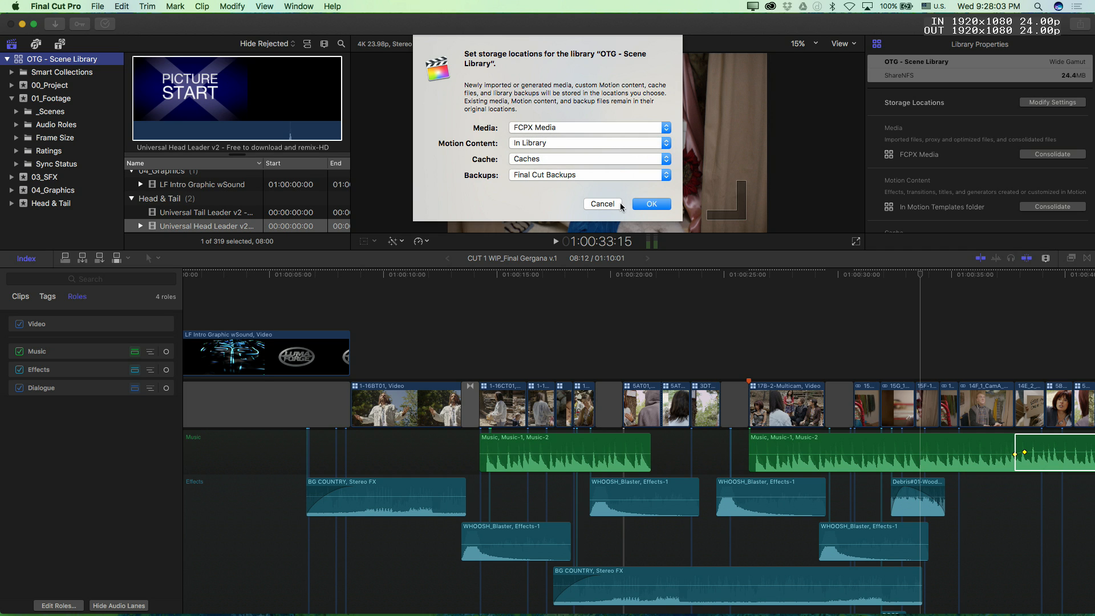
pyautogui.click(650, 207)
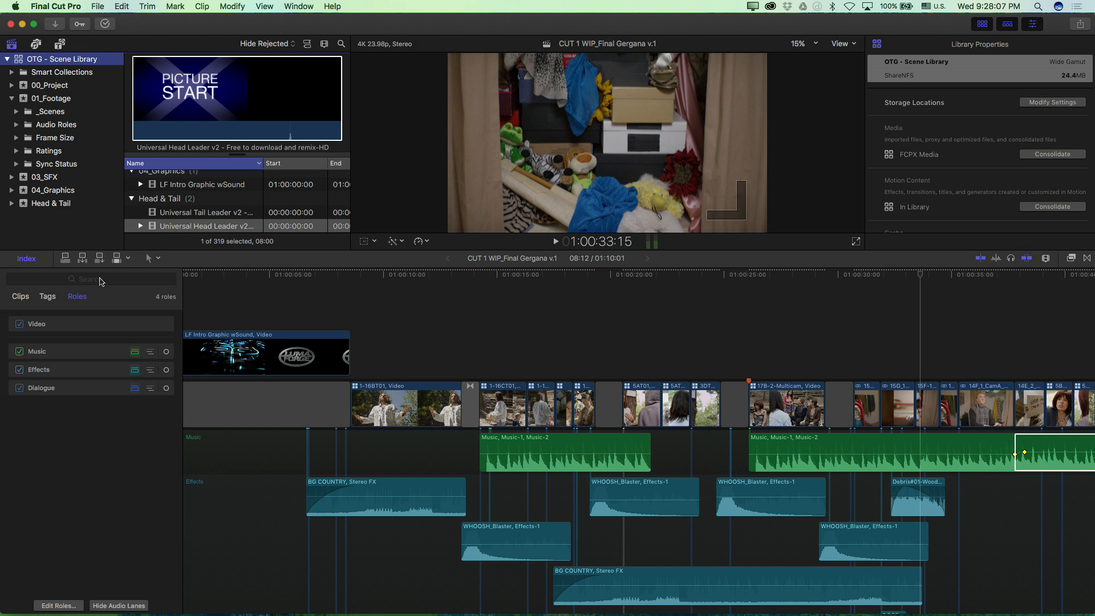
# Step: Open the Motion Templates library alongside the OTG - Scene Library and select its Projects event
pyautogui.click(472, 369)
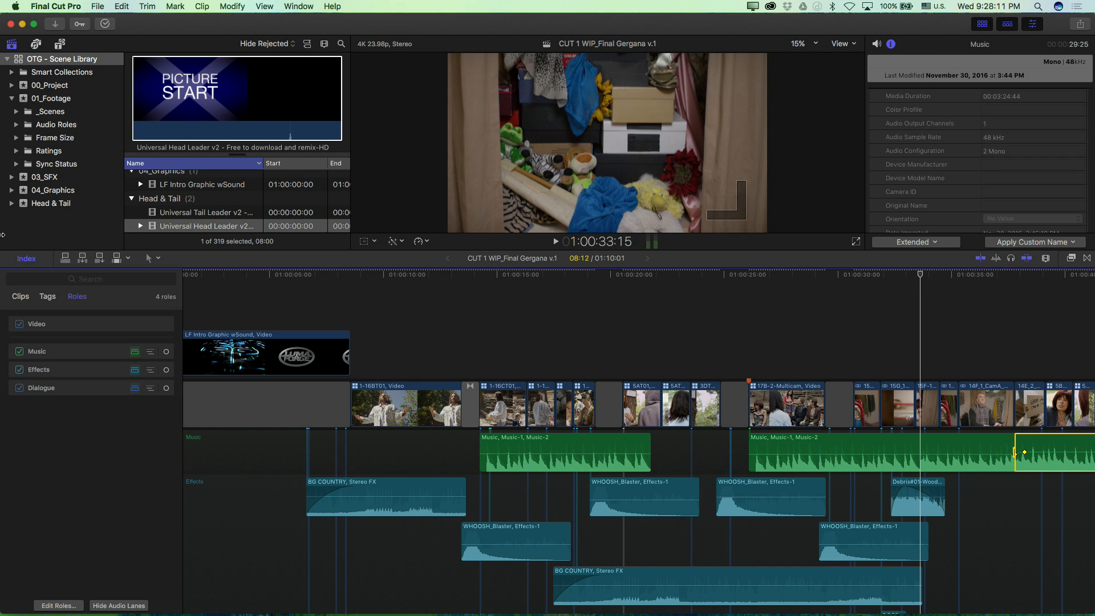
pyautogui.click(98, 7)
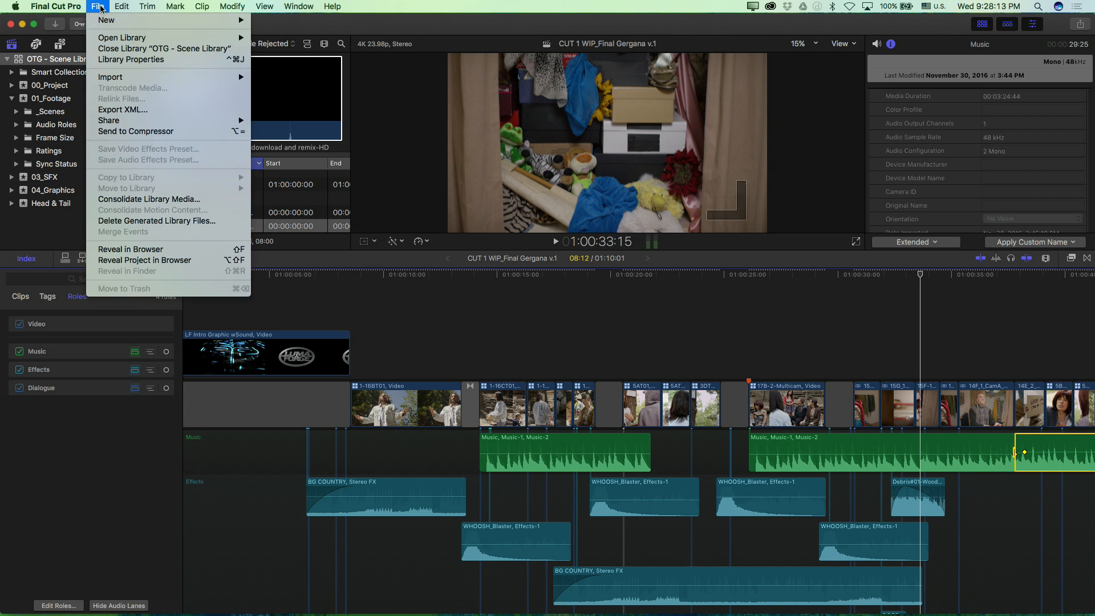
pyautogui.moveTo(112, 41)
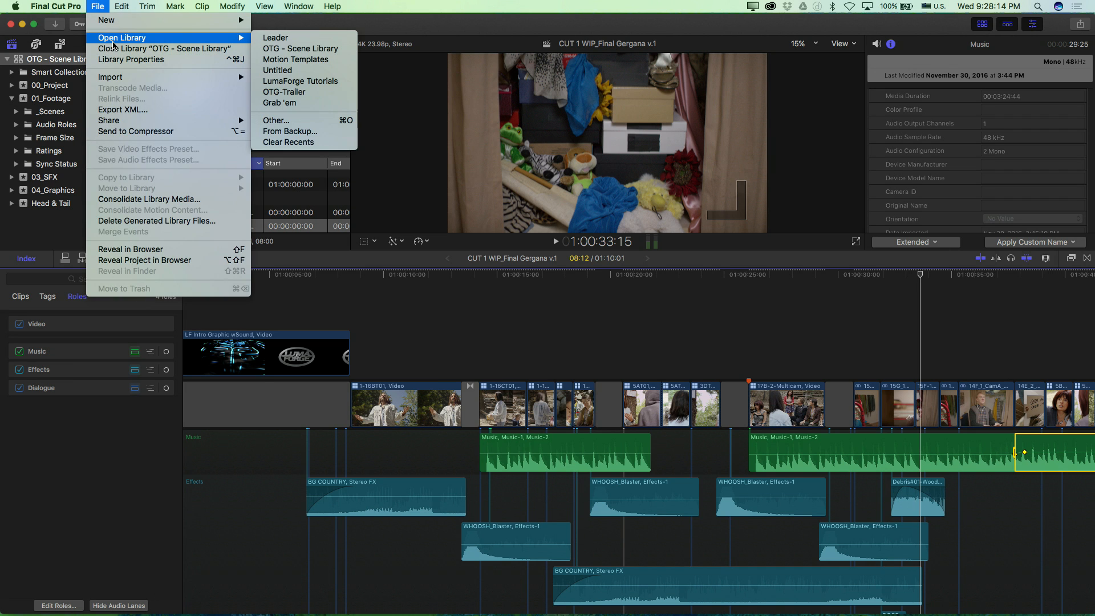
pyautogui.click(328, 63)
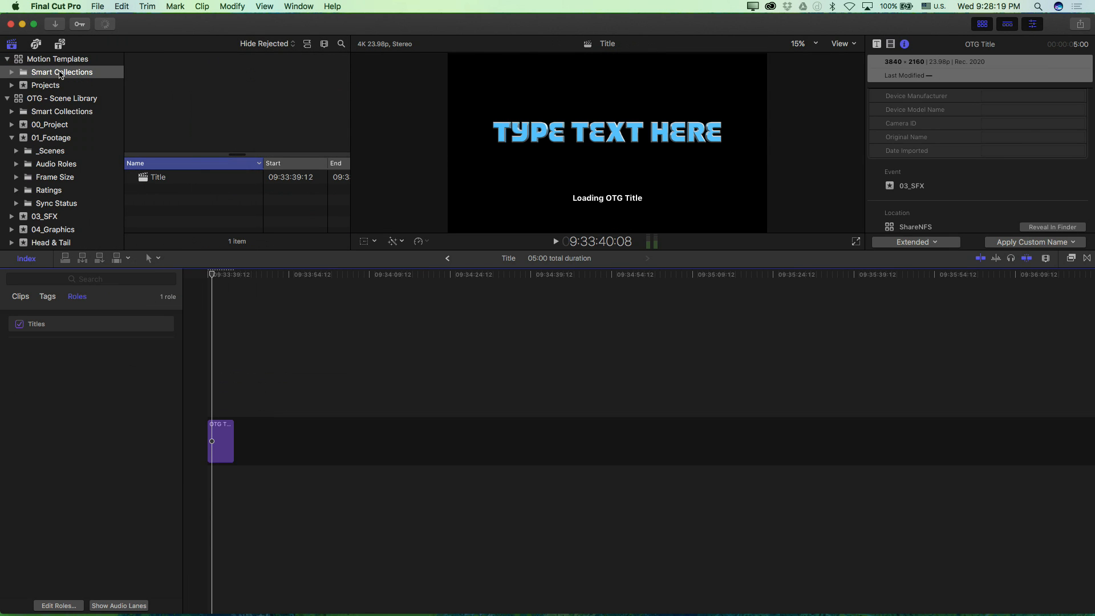
pyautogui.click(32, 86)
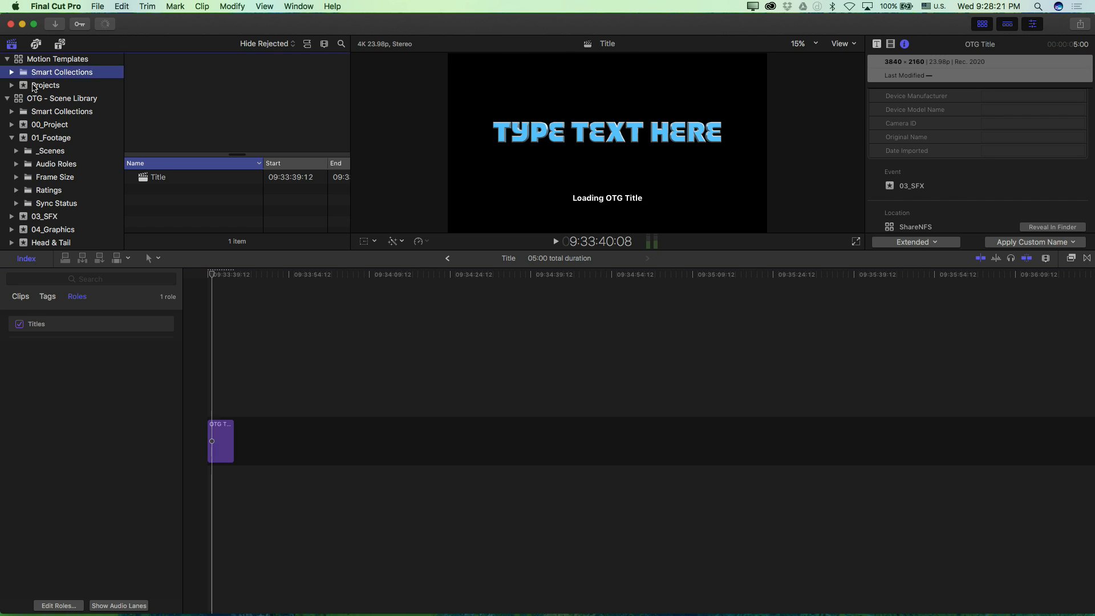
# Step: Copy the OTG Title from the Title project into the CUT 1 WIP timeline at 01:00:19:08, allowing its Motion Content to be copied between libraries
pyautogui.moveTo(264, 368); pyautogui.dragTo(209, 452)
pyautogui.click(217, 397)
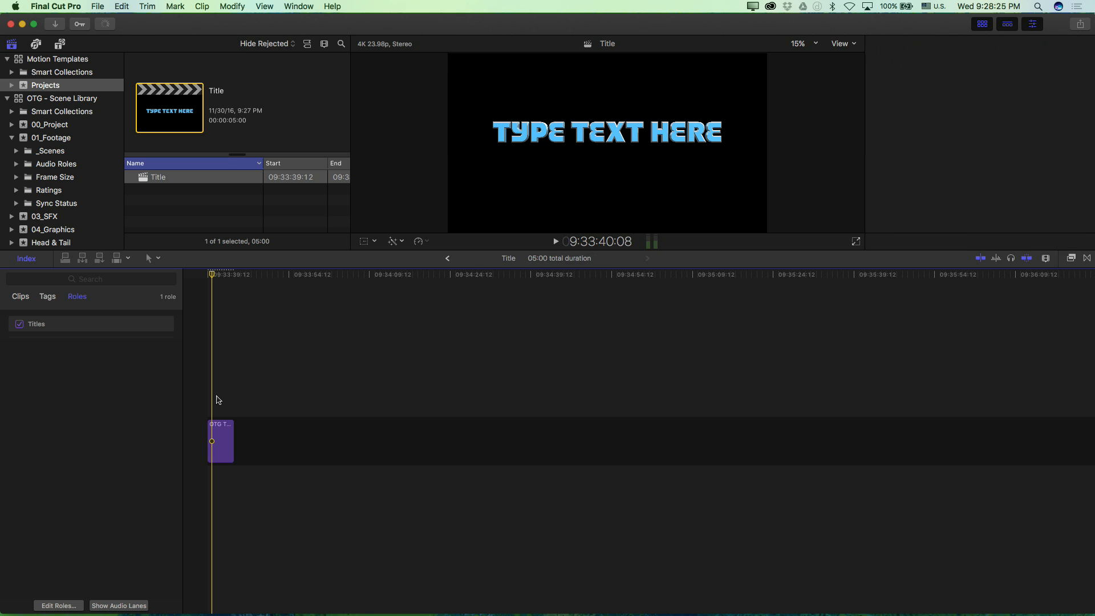
pyautogui.click(218, 434)
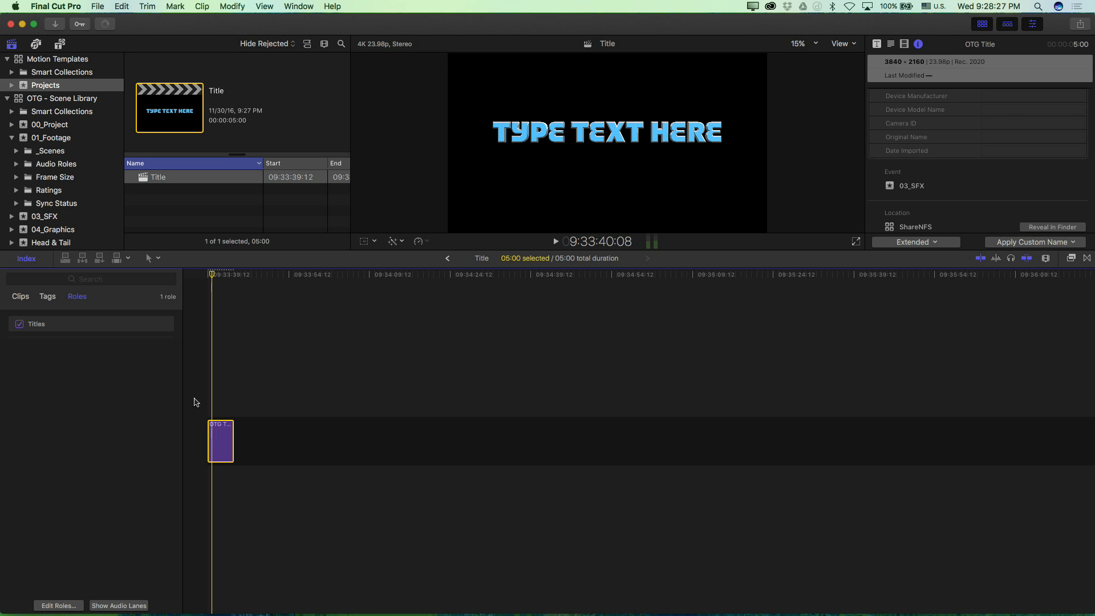
pyautogui.click(448, 258)
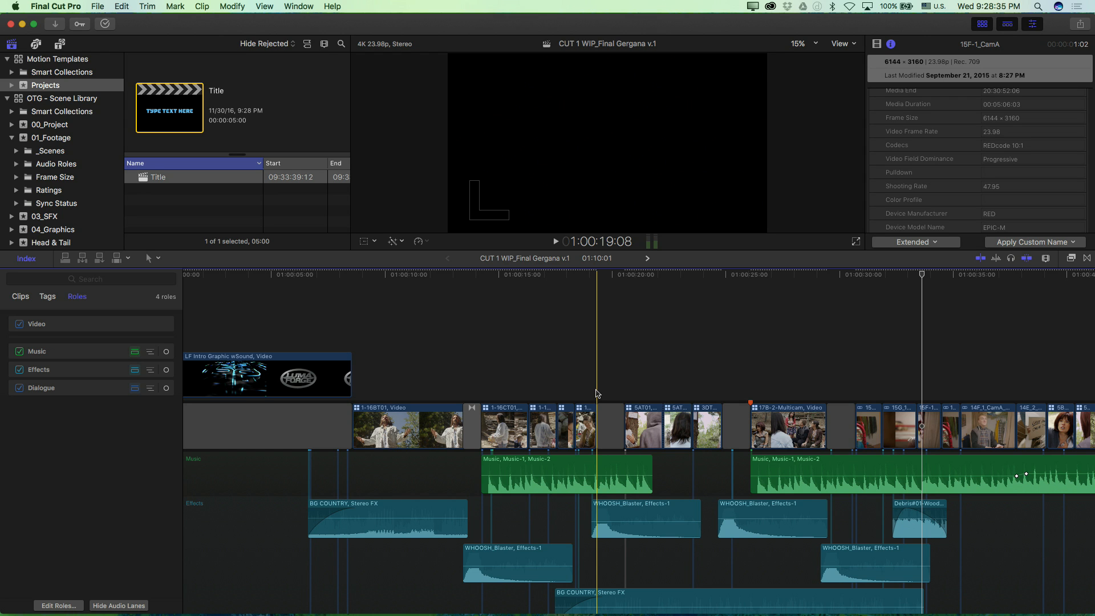
pyautogui.press('super+v')
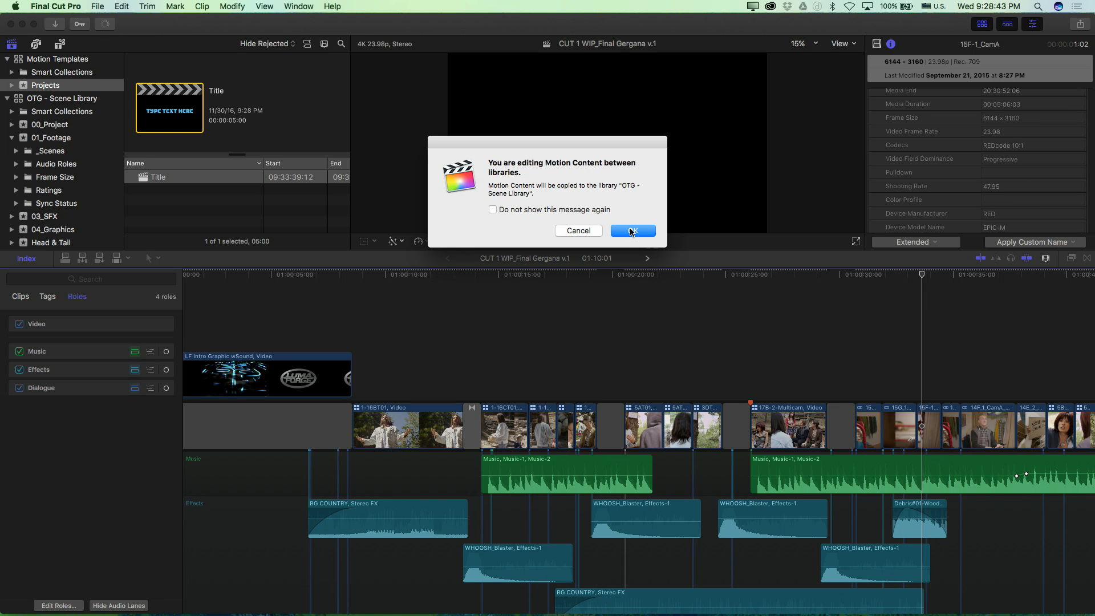
pyautogui.click(631, 231)
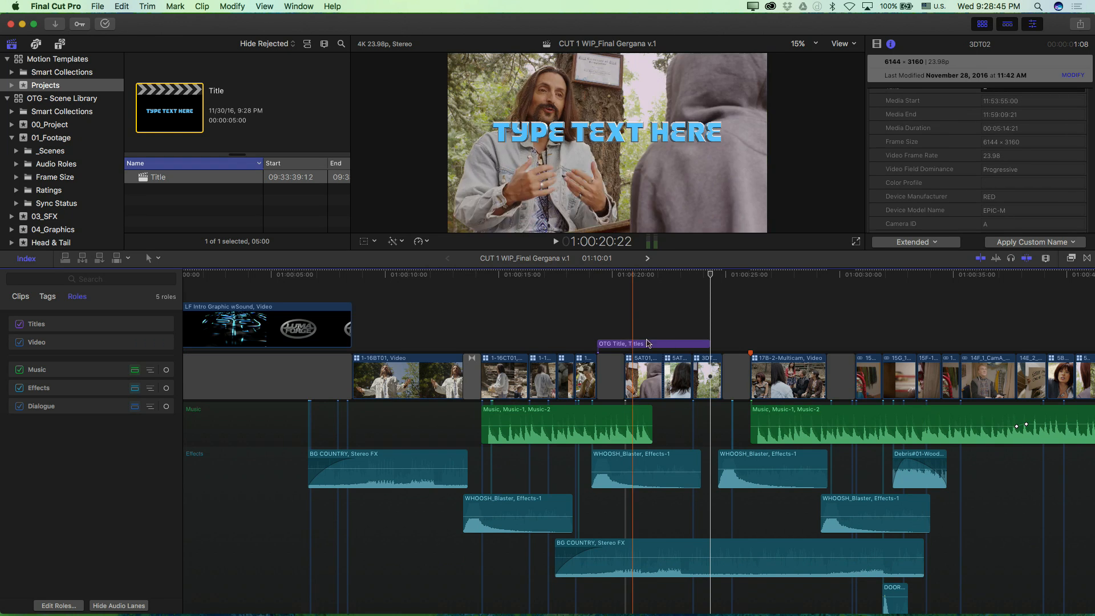
# Step: Trim the pasted OTG Title to 1:05 to fit its gap and paste copies above the next two gaps
pyautogui.moveTo(709, 344); pyautogui.dragTo(623, 342)
pyautogui.click(609, 344)
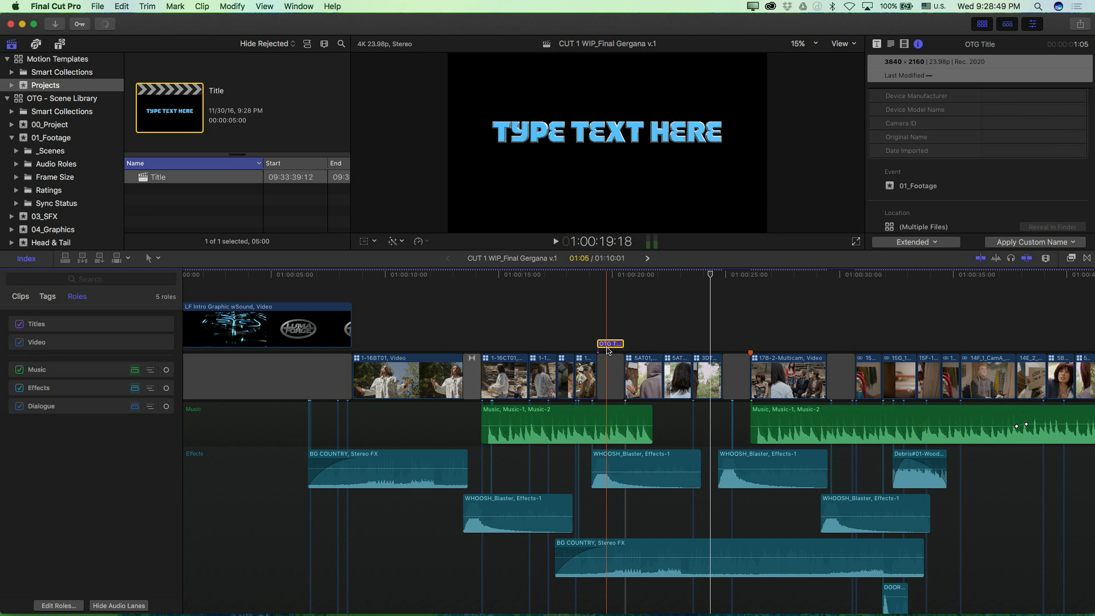
pyautogui.press('super+c')
pyautogui.click(730, 341)
pyautogui.press('Up')
pyautogui.press('super+v')
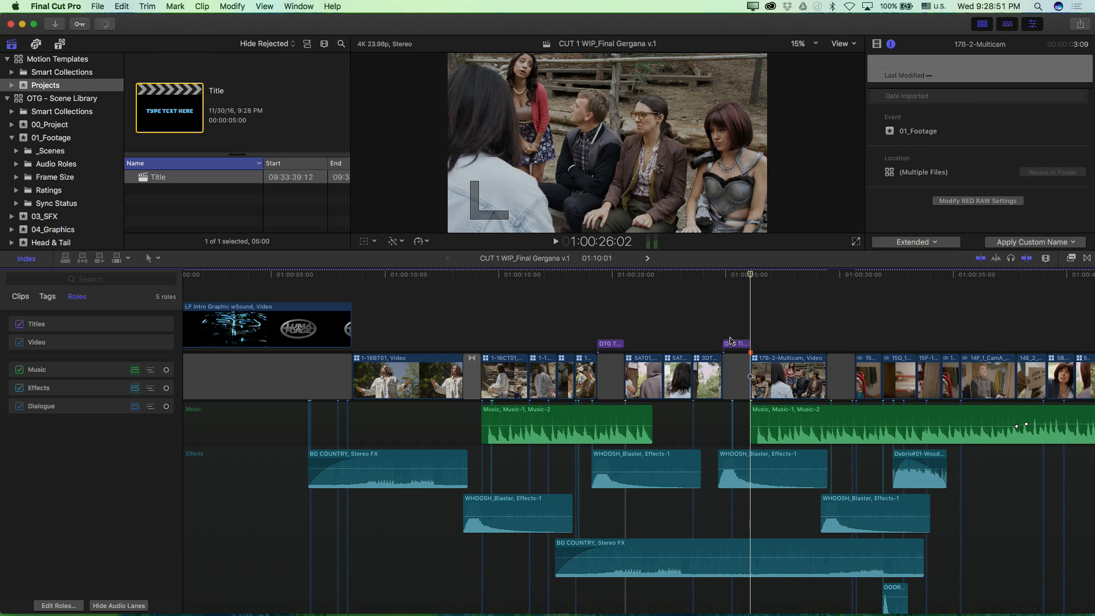
pyautogui.press('Down')
pyautogui.press('super+v')
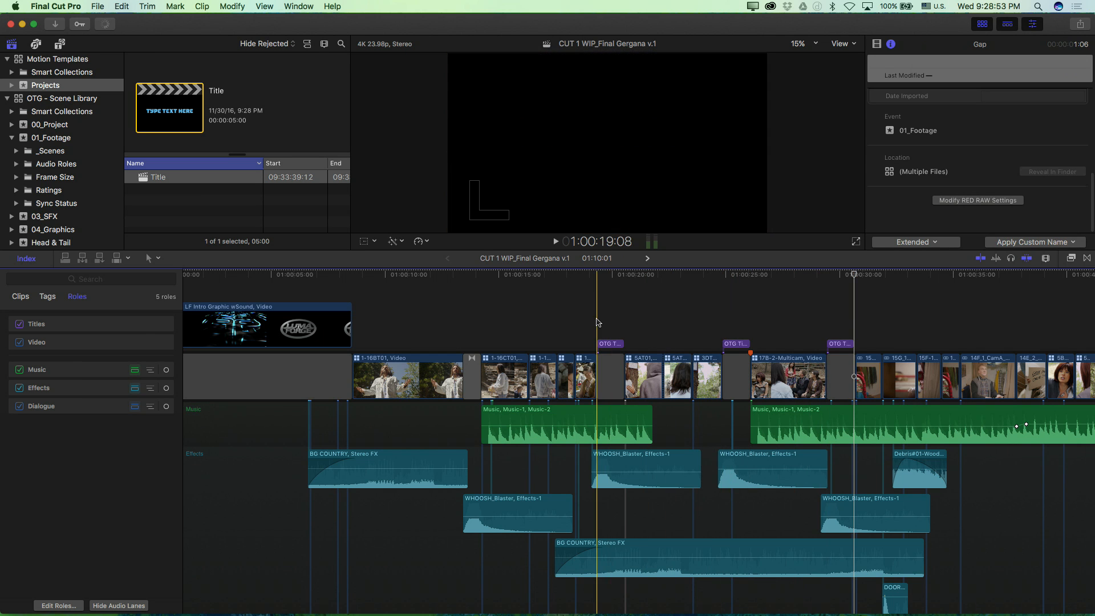
# Step: Replace the text of the first OTG Title in the CUT 1 WIP timeline with "no facebook"
pyautogui.click(597, 272)
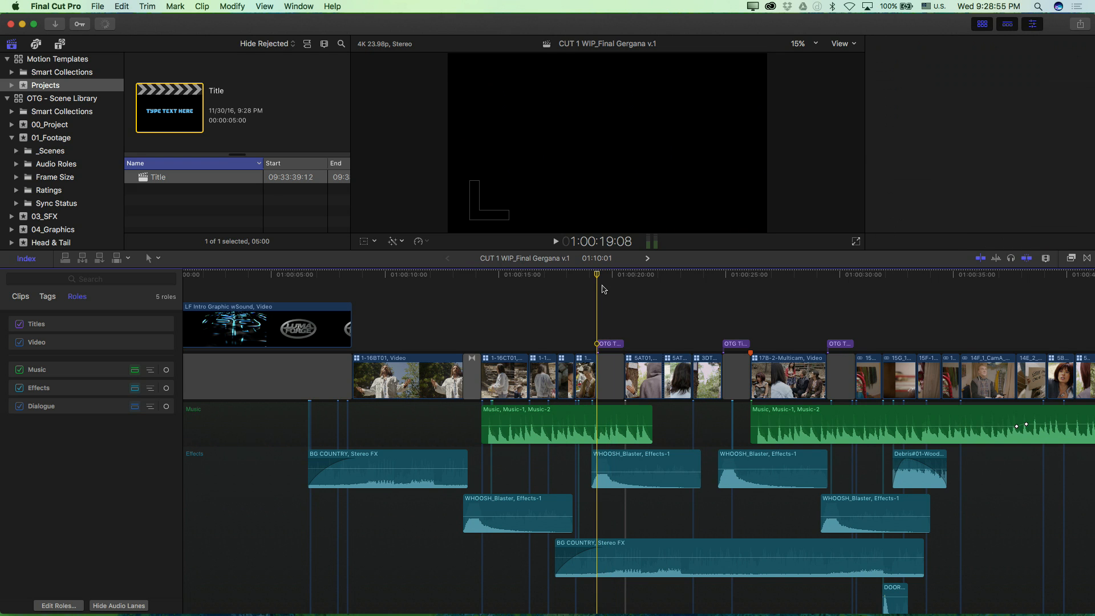
pyautogui.click(606, 344)
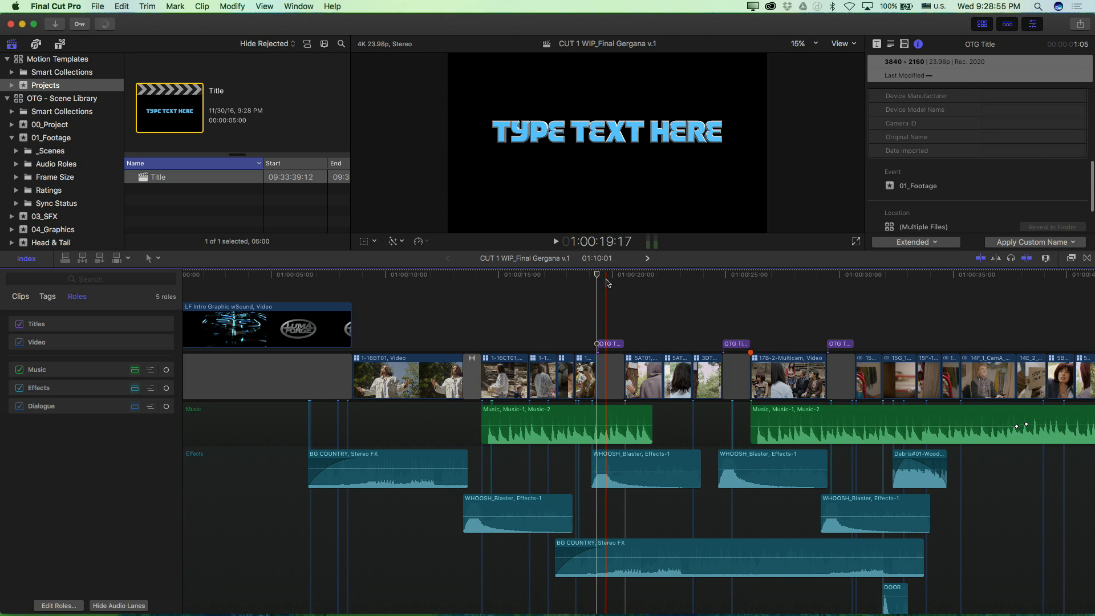
pyautogui.doubleClick(593, 143)
pyautogui.click(590, 144)
pyautogui.write('no')
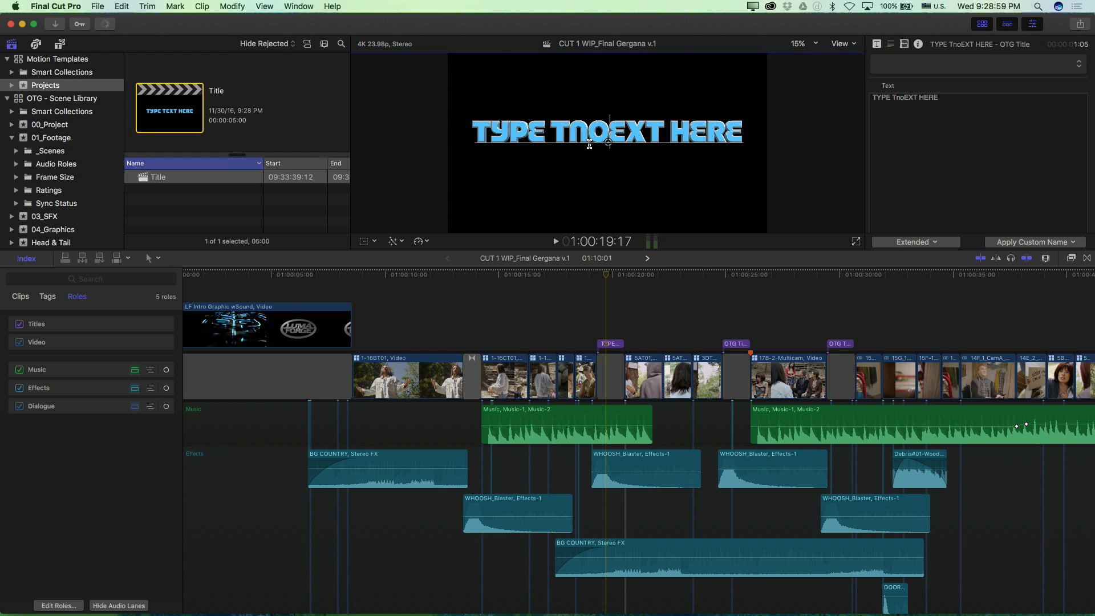
pyautogui.press('super+a')
pyautogui.write('no face')
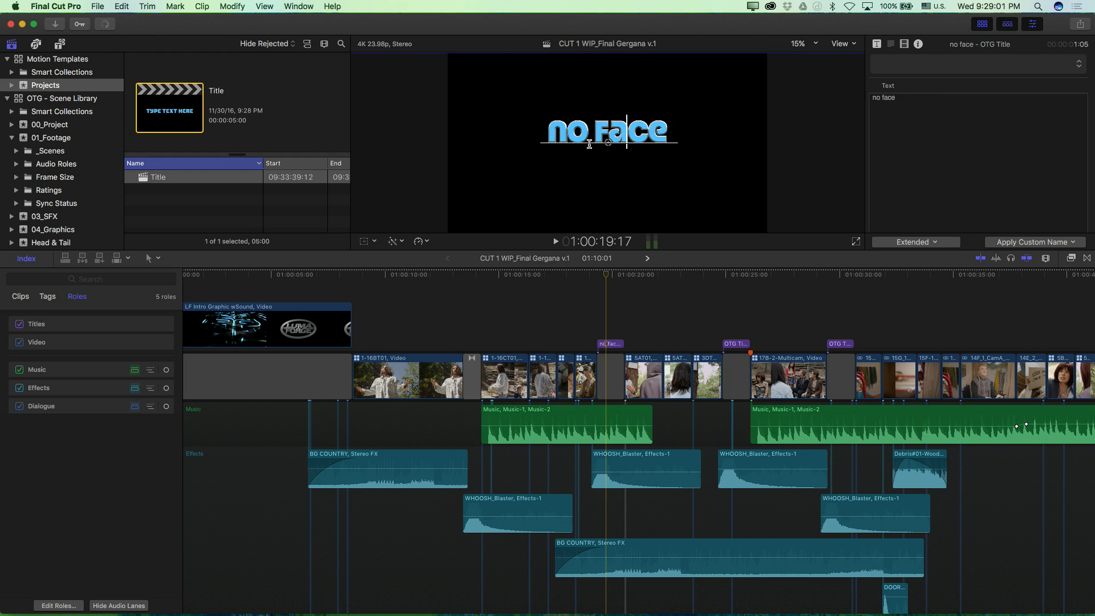
pyautogui.write('book')
# Step: Replace the text of the second OTG Title with "no tinder"
pyautogui.click(734, 281)
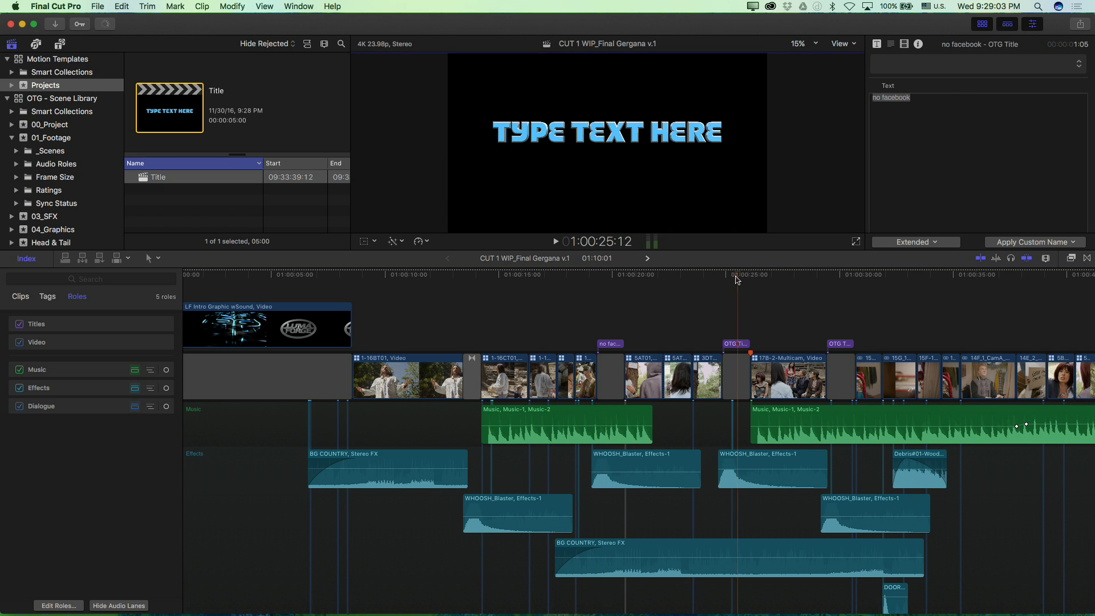
pyautogui.click(735, 344)
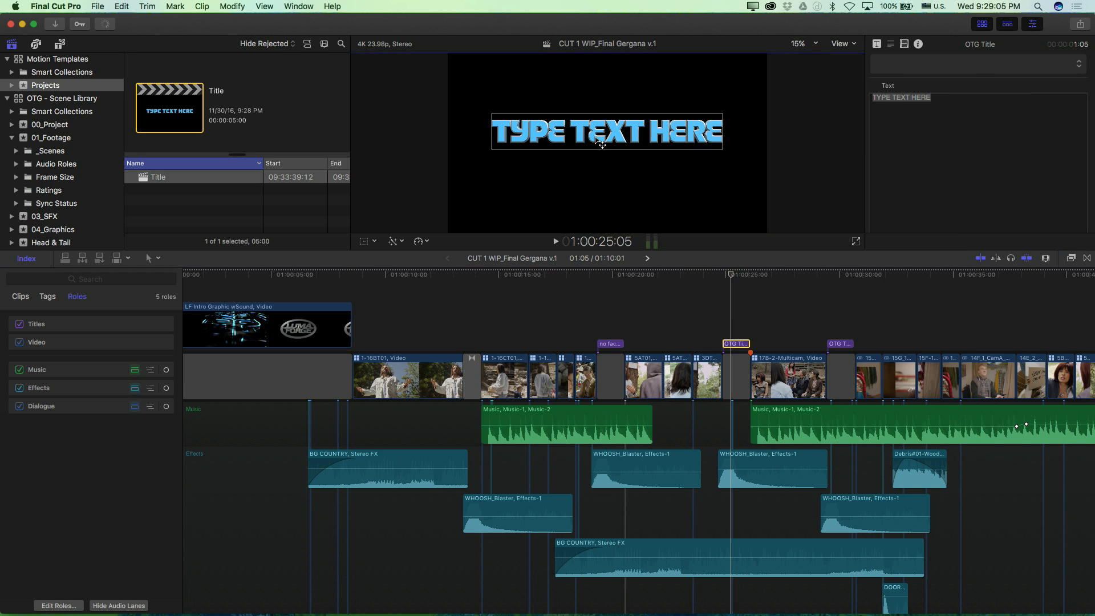
pyautogui.doubleClick(597, 140)
pyautogui.press('super+a')
pyautogui.write('no tinder')
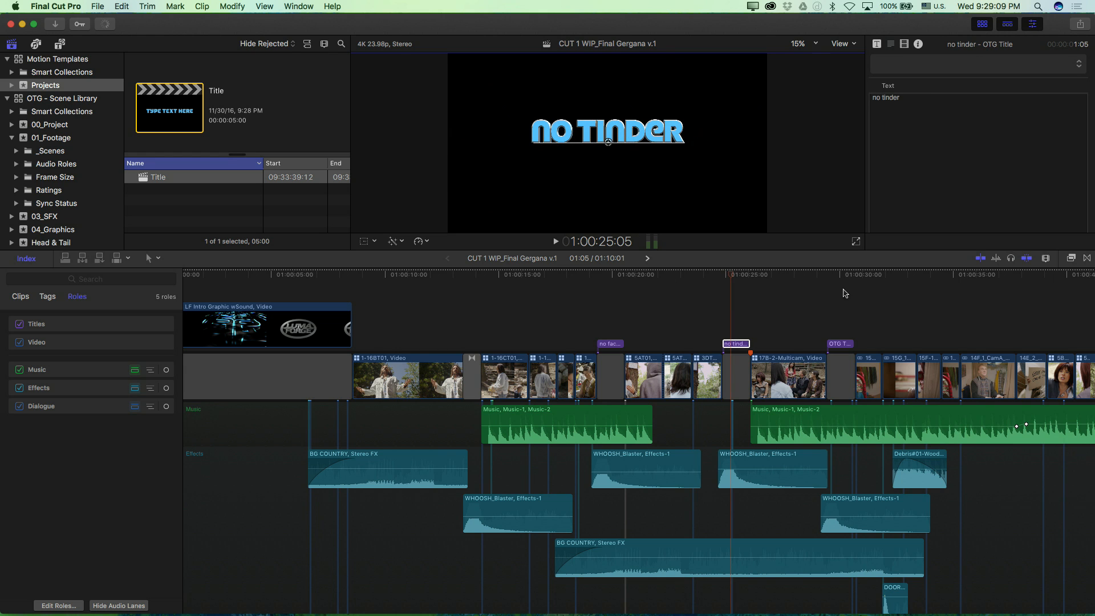
# Step: Replace the text of the third OTG Title with "no amazon" and leave text editing
pyautogui.click(844, 278)
pyautogui.click(839, 343)
pyautogui.click(839, 344)
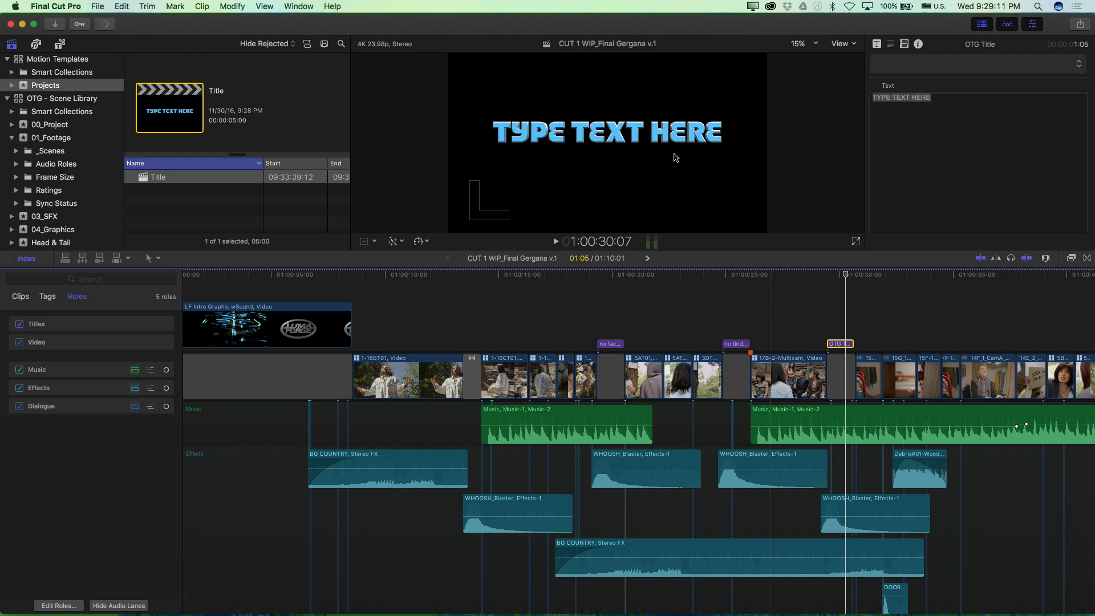
pyautogui.doubleClick(656, 136)
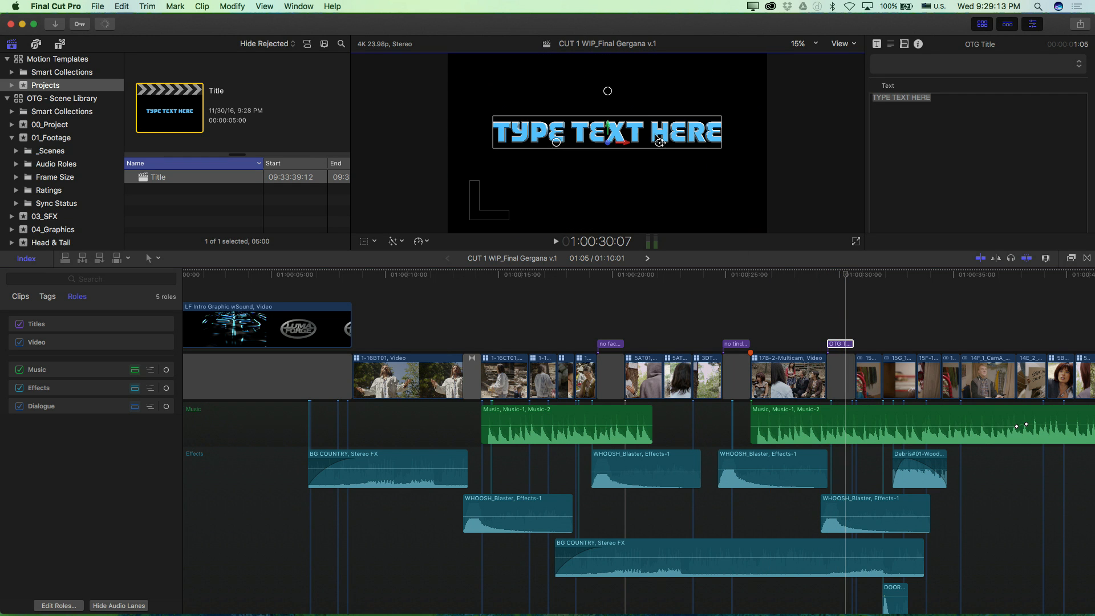
pyautogui.write('mazon')
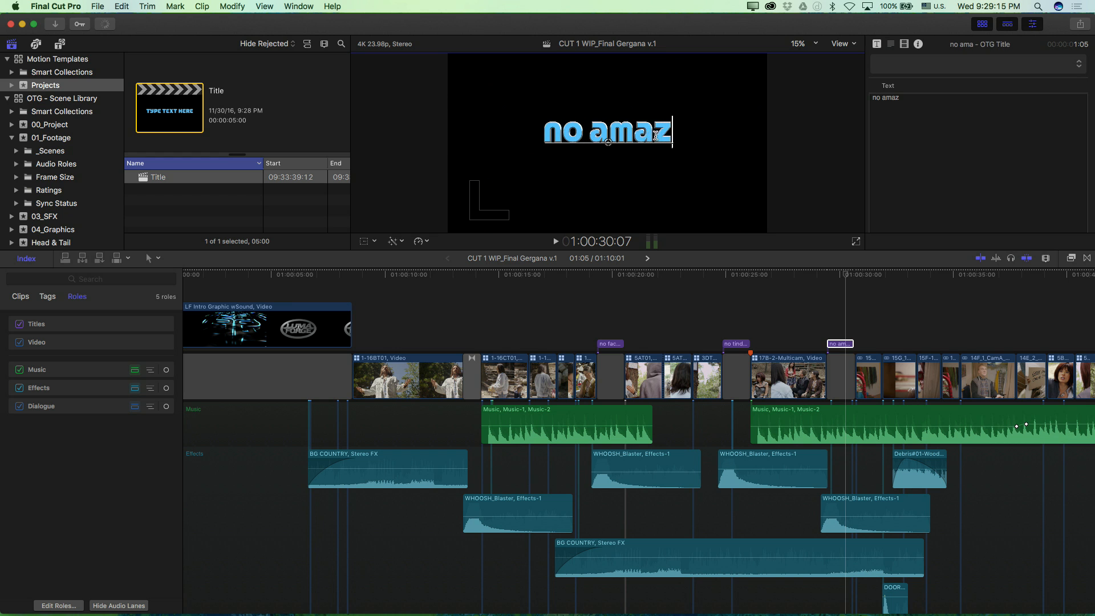
pyautogui.click(807, 301)
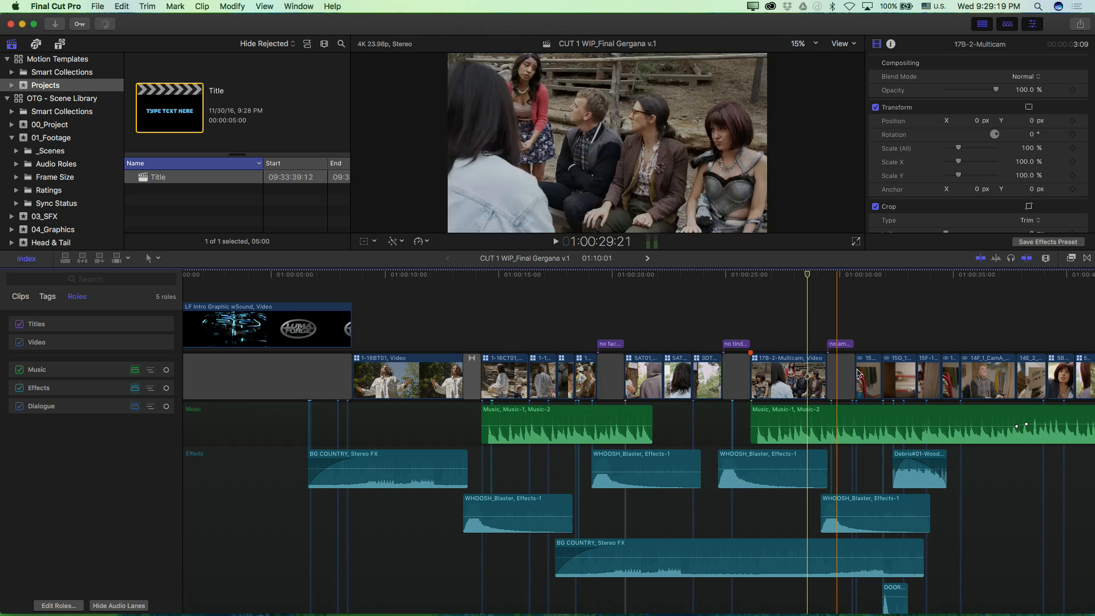
# Step: Look over the rest of the CUT 1 WIP timeline through to the OFF THE GRID graphic near its end
pyautogui.press('super+minus')
pyautogui.hscroll(9, 840, 324)
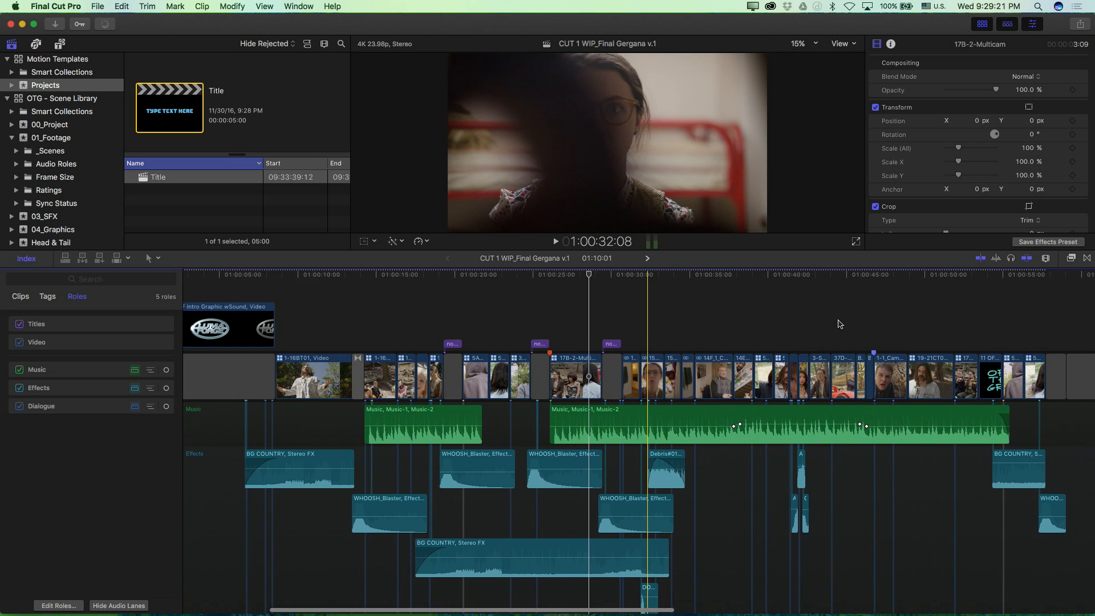
pyautogui.hscroll(1, 840, 324)
pyautogui.hscroll(-1, 645, 305)
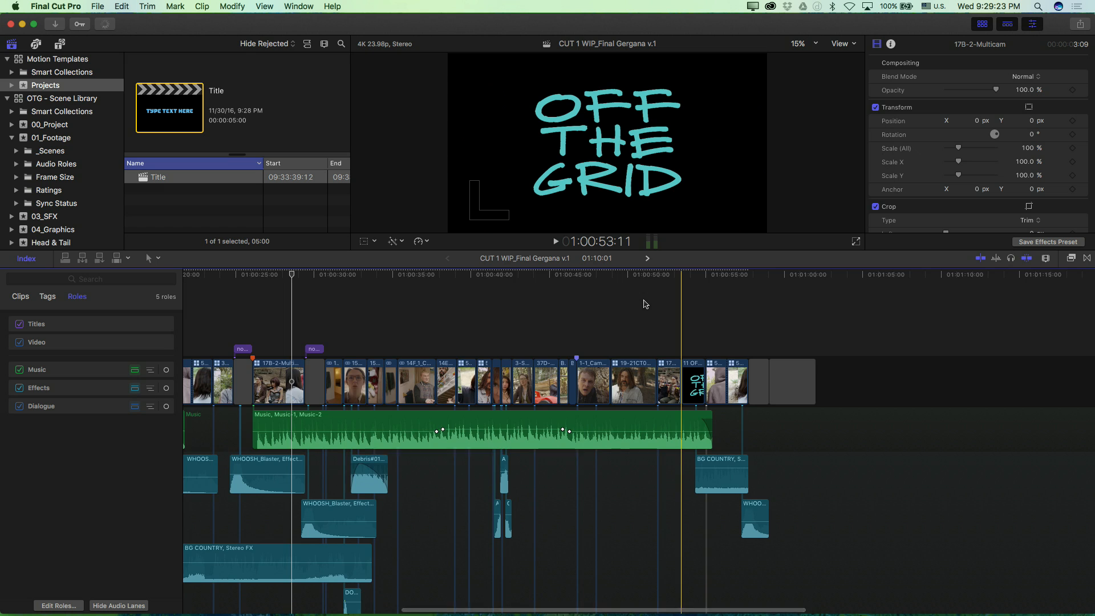
pyautogui.press('super+minus')
pyautogui.hscroll(-2, 504, 309)
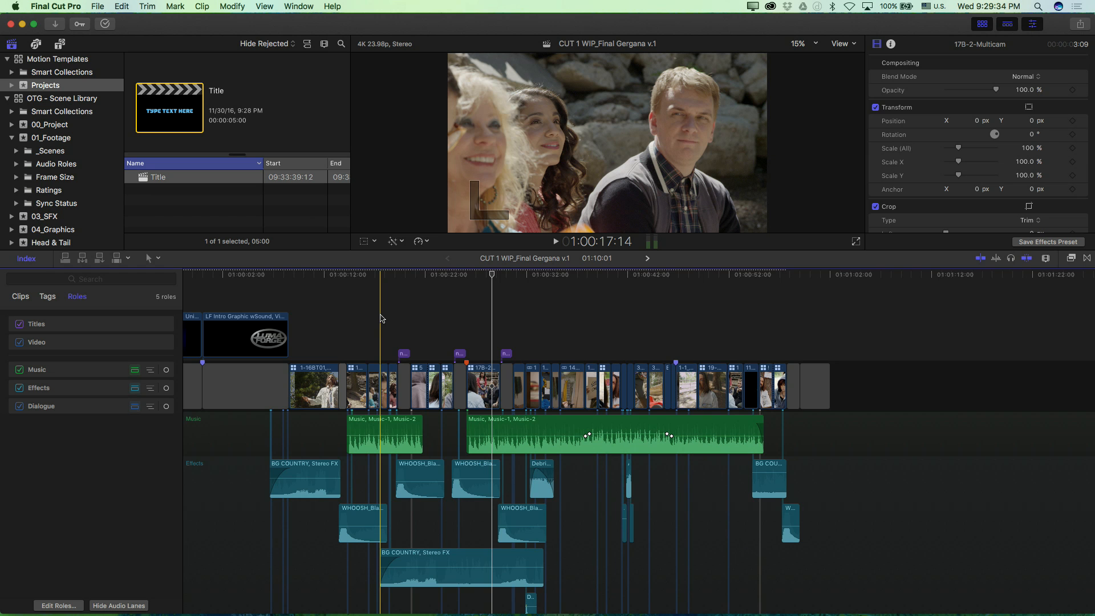
pyautogui.press('super+=')
pyautogui.press('super+=')
pyautogui.press('super+=')
pyautogui.hscroll(-1, 383, 315)
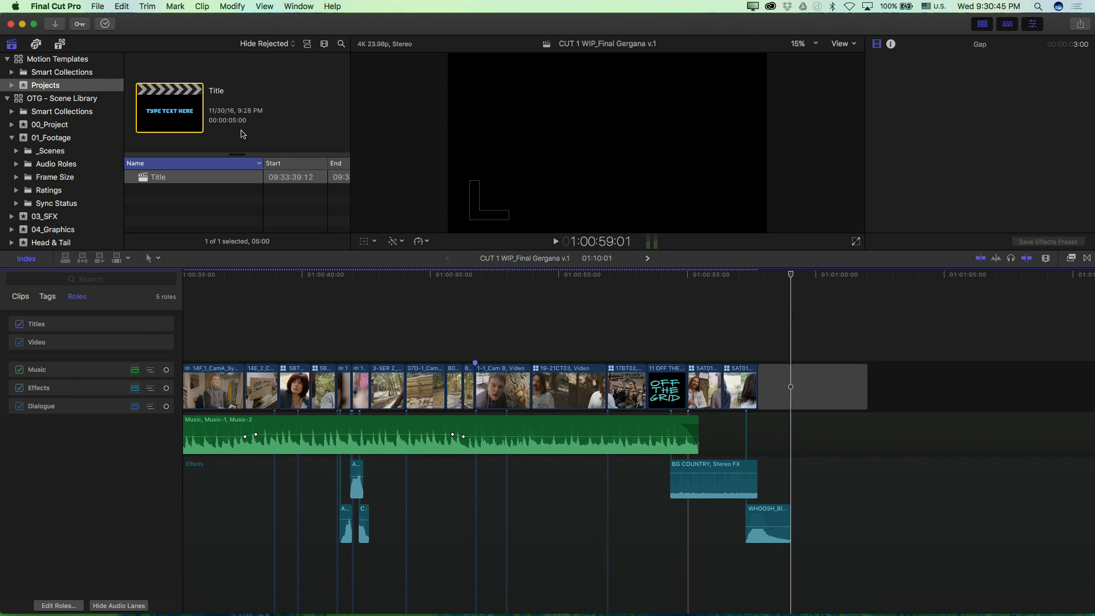
# Step: Search the OTG - Scene Library for "swea" and insert the 13E-4_A clip at 01:00:59:01 in the gap ending the timeline
pyautogui.click(31, 100)
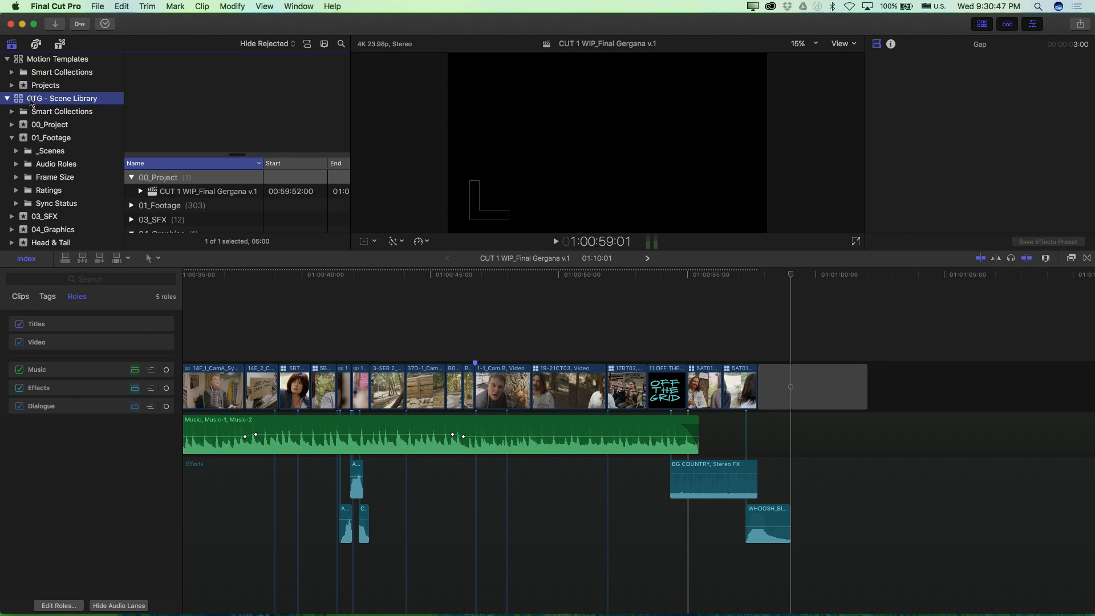
pyautogui.click(341, 45)
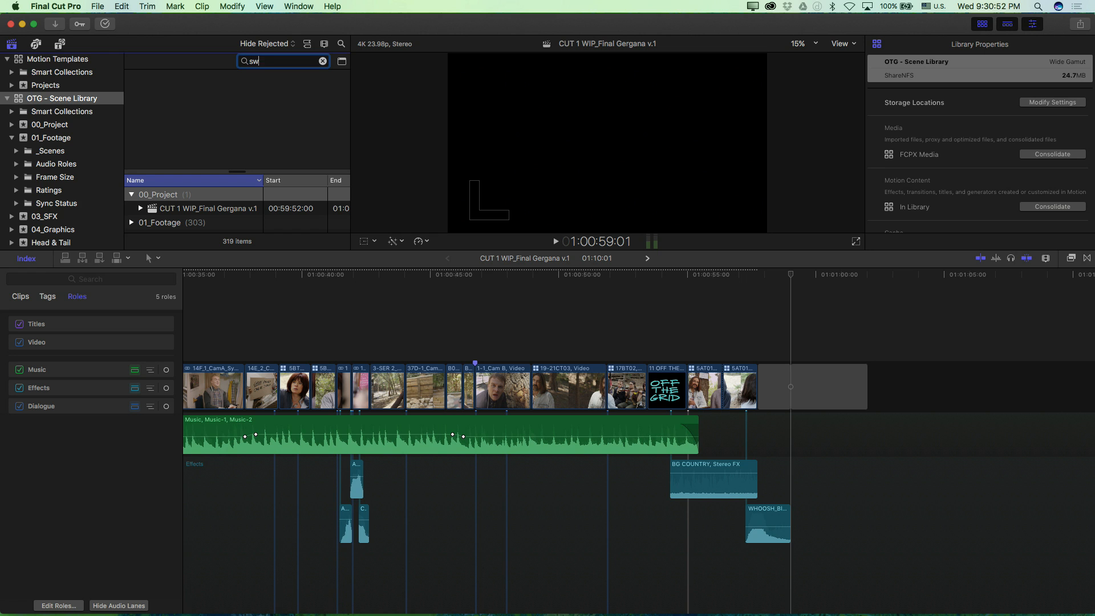
pyautogui.write('swea')
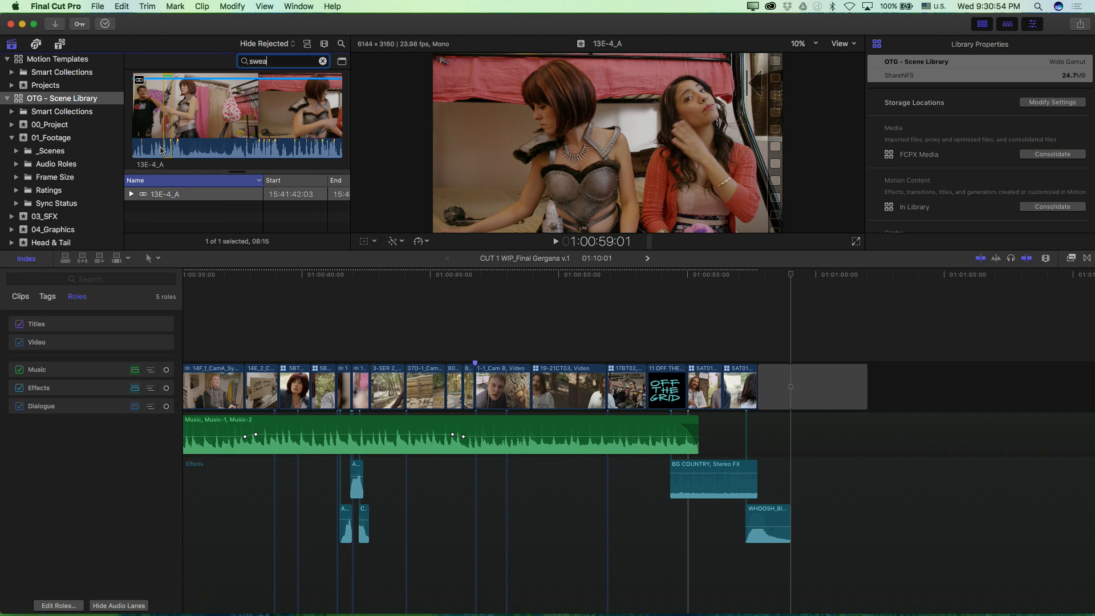
pyautogui.click(170, 194)
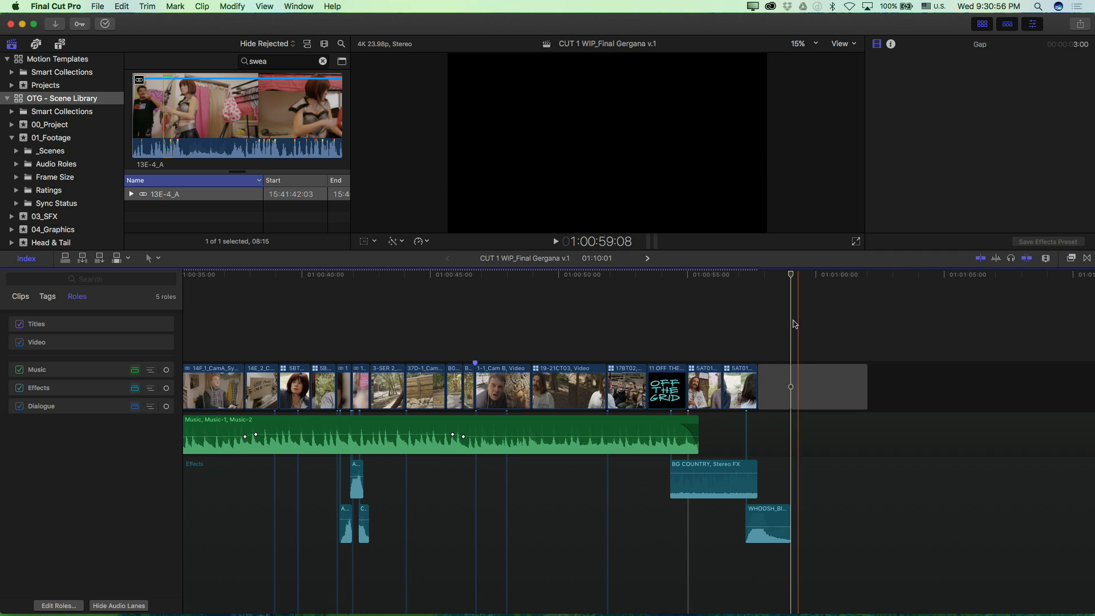
pyautogui.press('w')
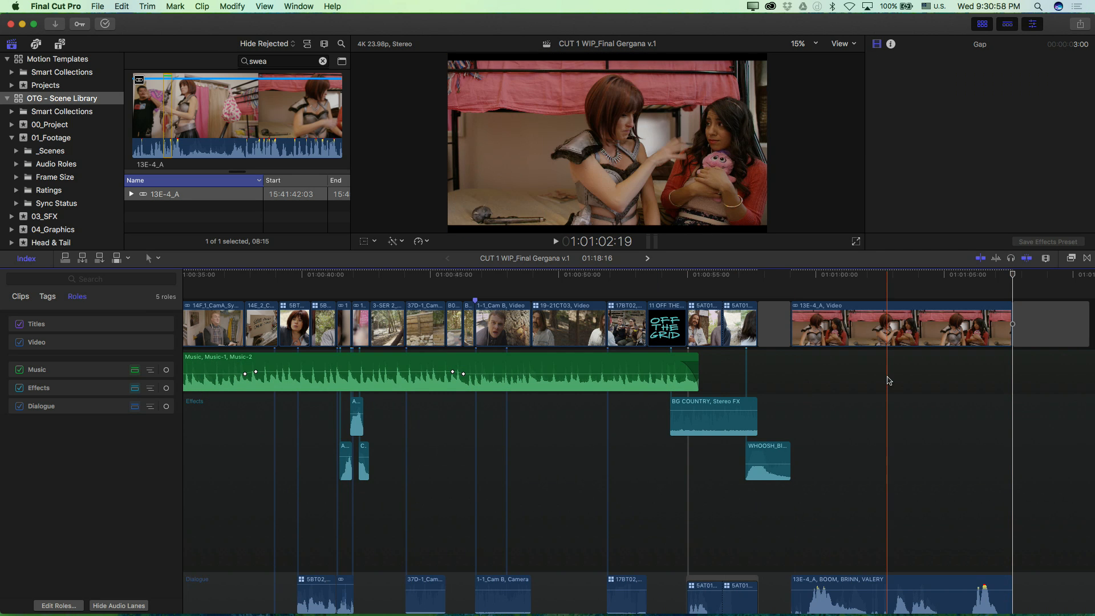
# Step: Trim the start of the 13E-4_A clip's video and expanded audio to a length of 5:01 and play the result
pyautogui.press('space')
pyautogui.click(850, 330)
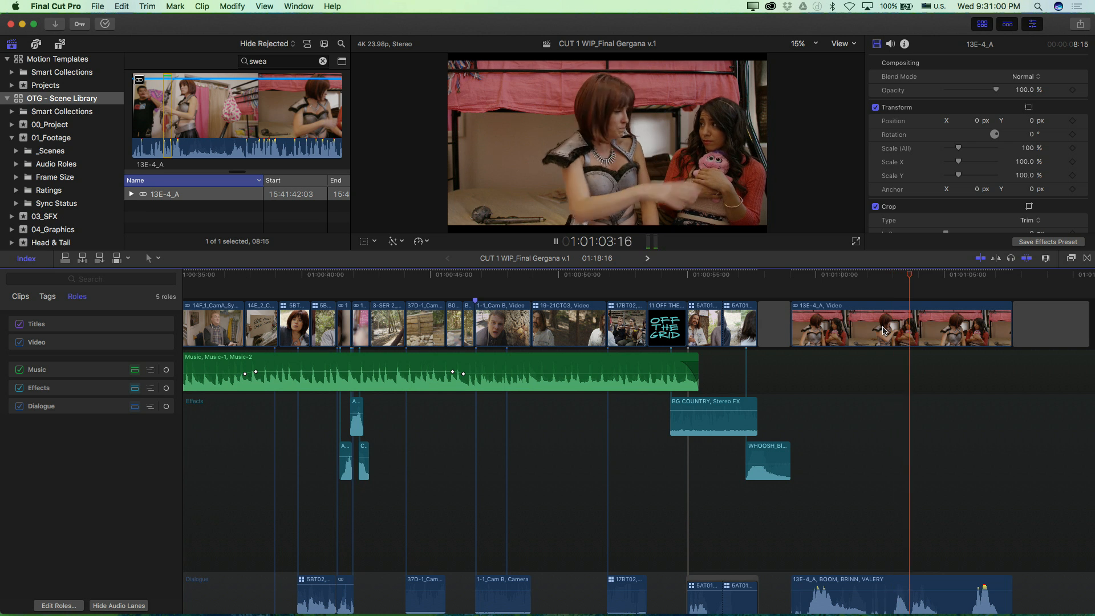
pyautogui.press('space')
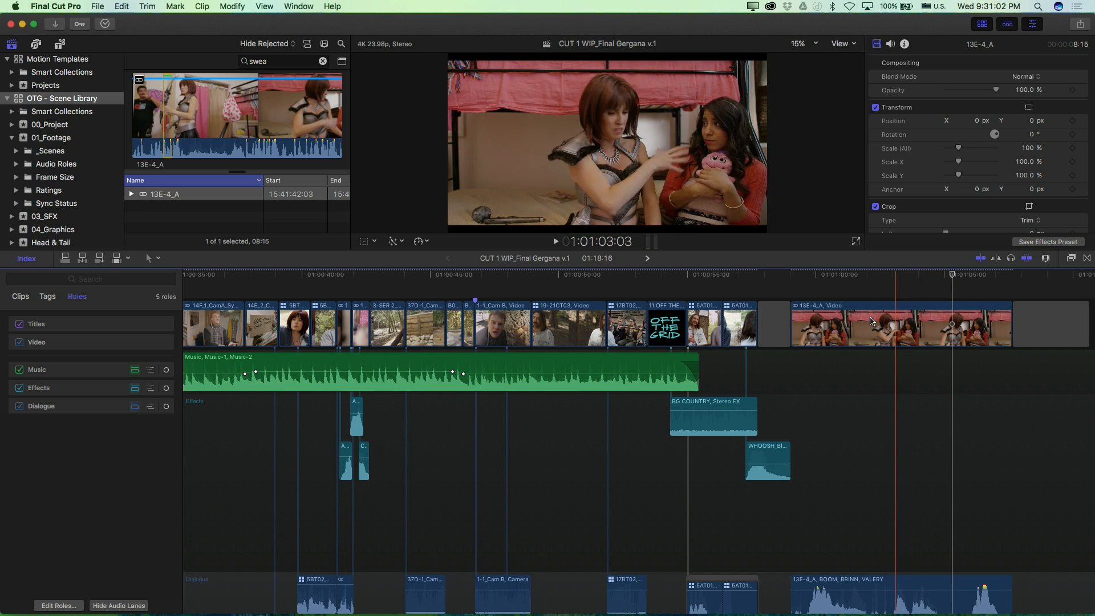
pyautogui.click(802, 330)
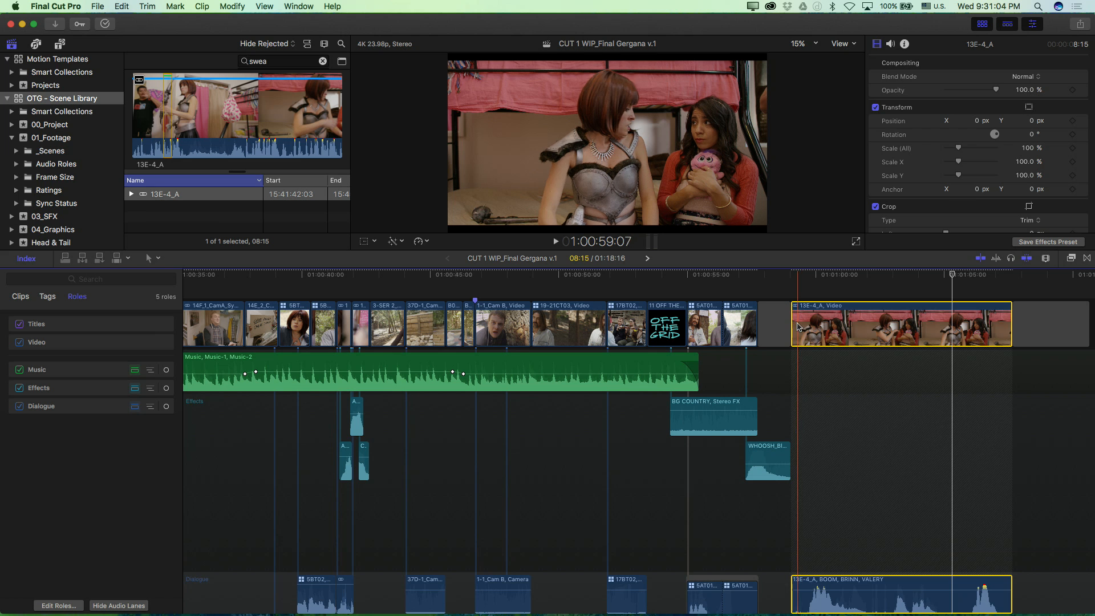
pyautogui.moveTo(797, 324); pyautogui.dragTo(889, 324)
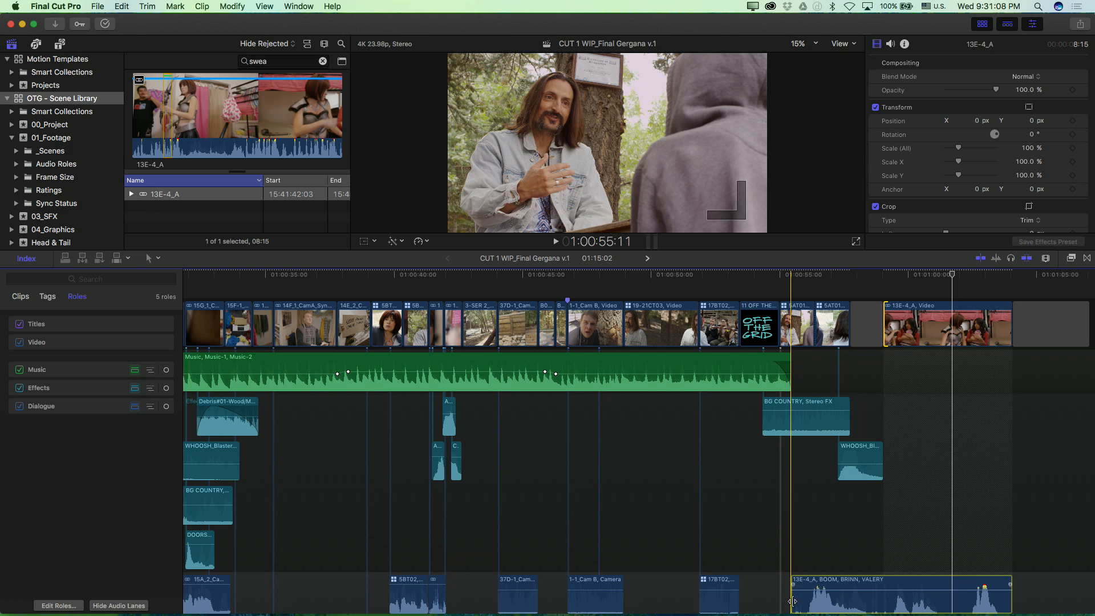
pyautogui.moveTo(793, 601); pyautogui.dragTo(884, 601)
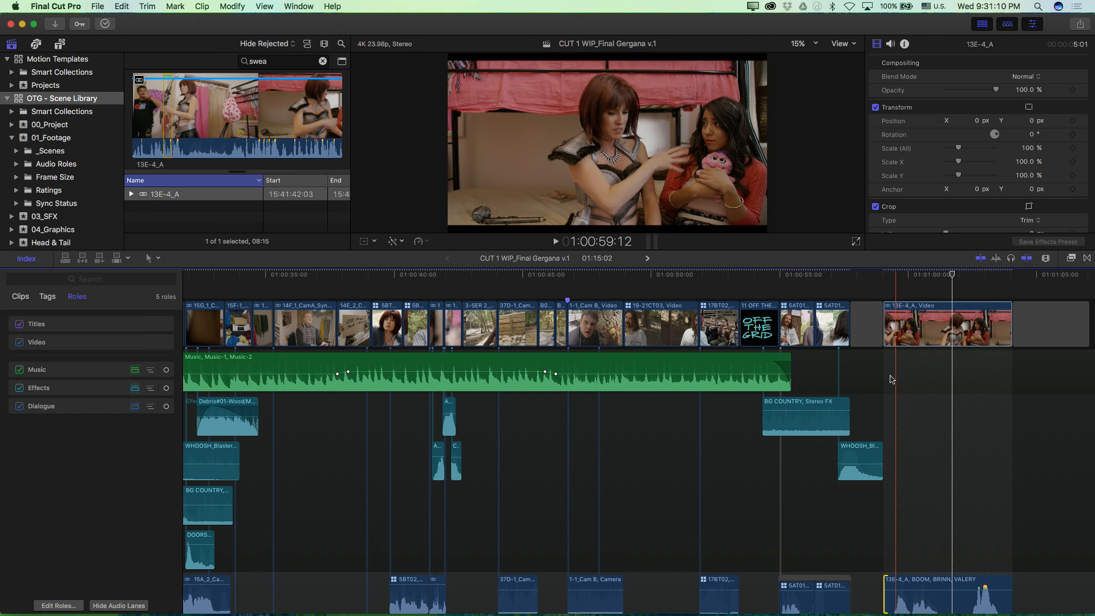
pyautogui.press('space')
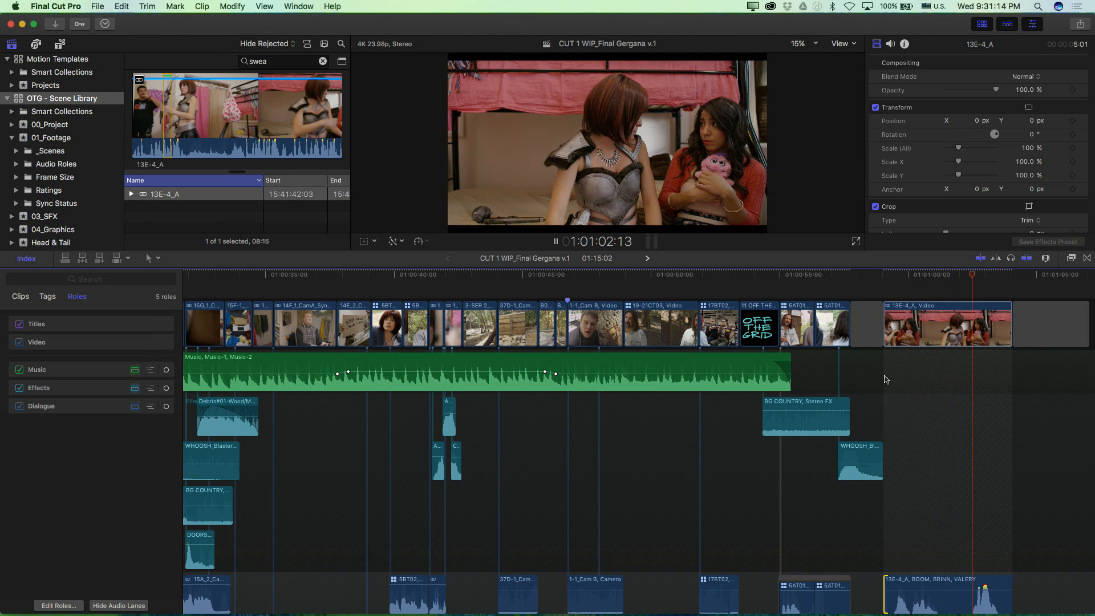
pyautogui.press('space')
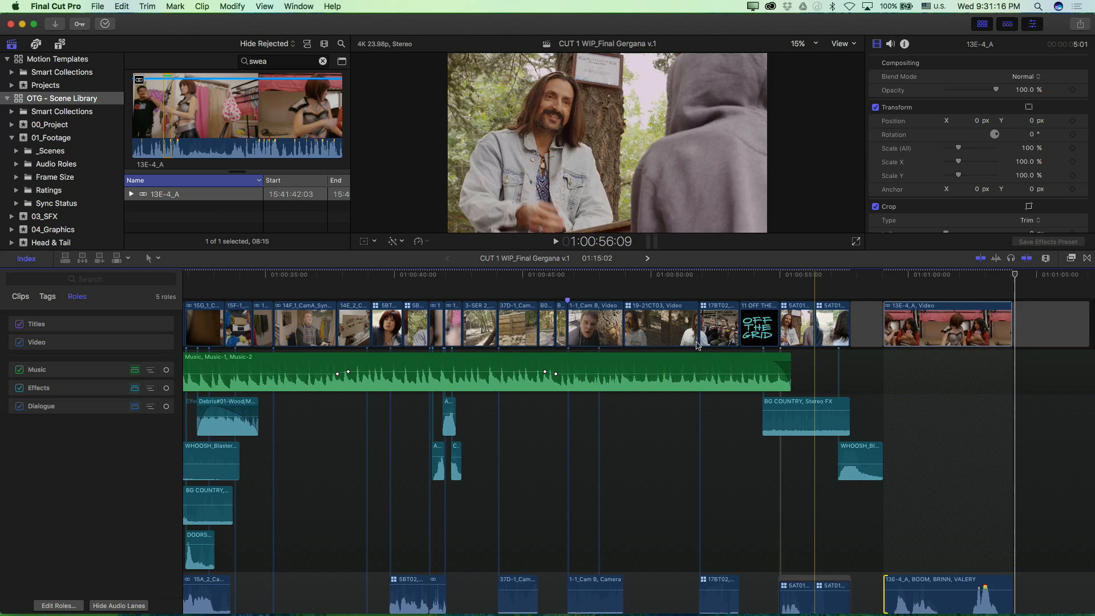
# Step: Assign the Campfire video role to the four consecutive campfire clips just before the "no facebook" title
pyautogui.press('super+minus')
pyautogui.press('super+minus')
pyautogui.press('super+minus')
pyautogui.press('super+minus')
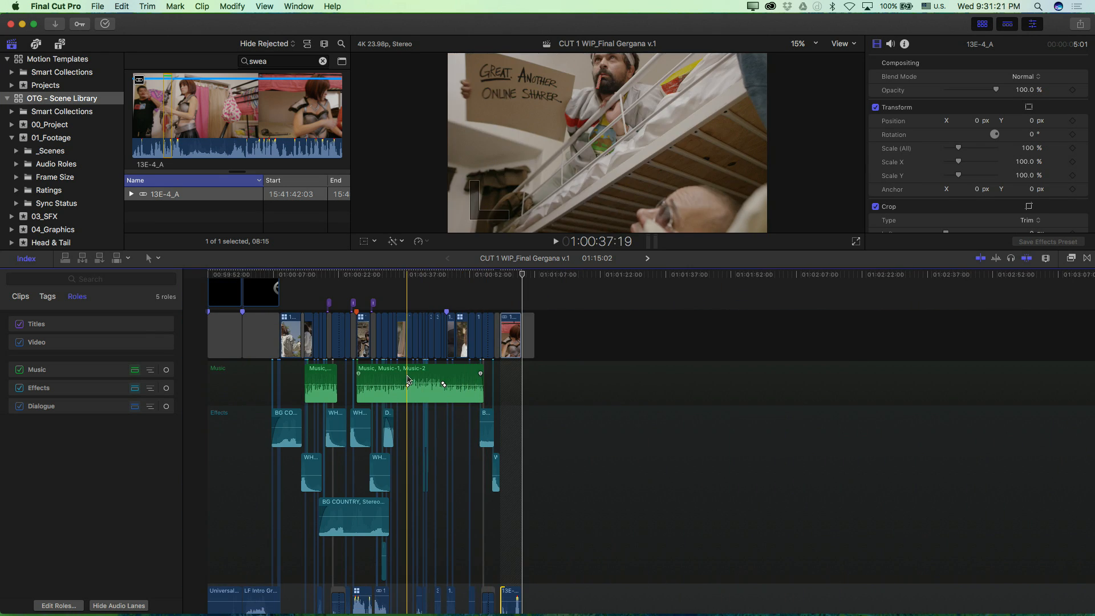
pyautogui.press('super+equal')
pyautogui.press('super+equal')
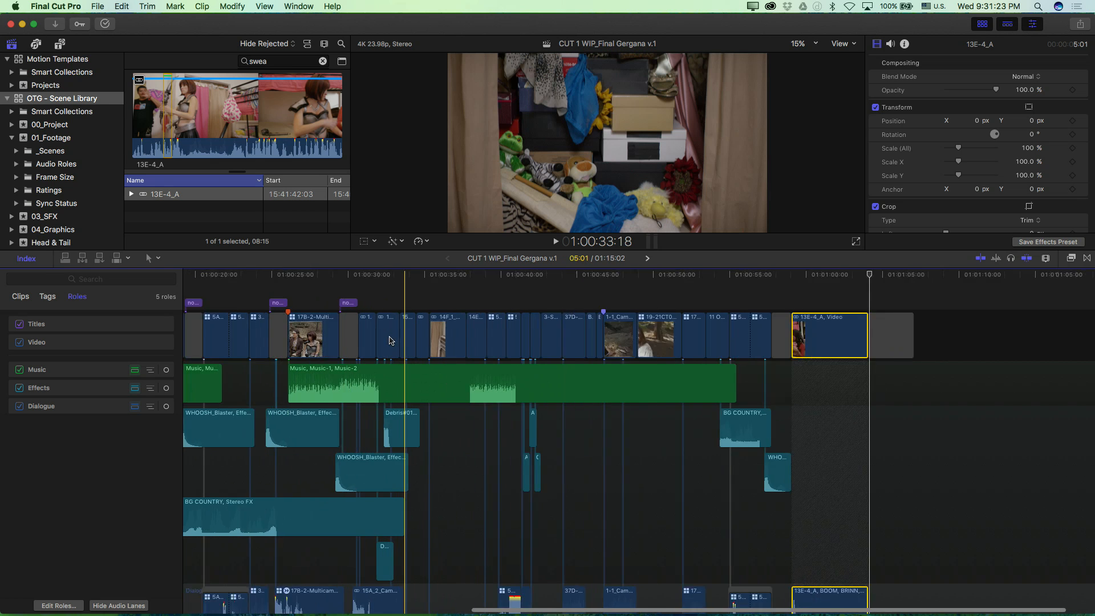
pyautogui.press('super+equal')
pyautogui.hscroll(-10, 390, 341)
pyautogui.moveTo(439, 298); pyautogui.dragTo(502, 328)
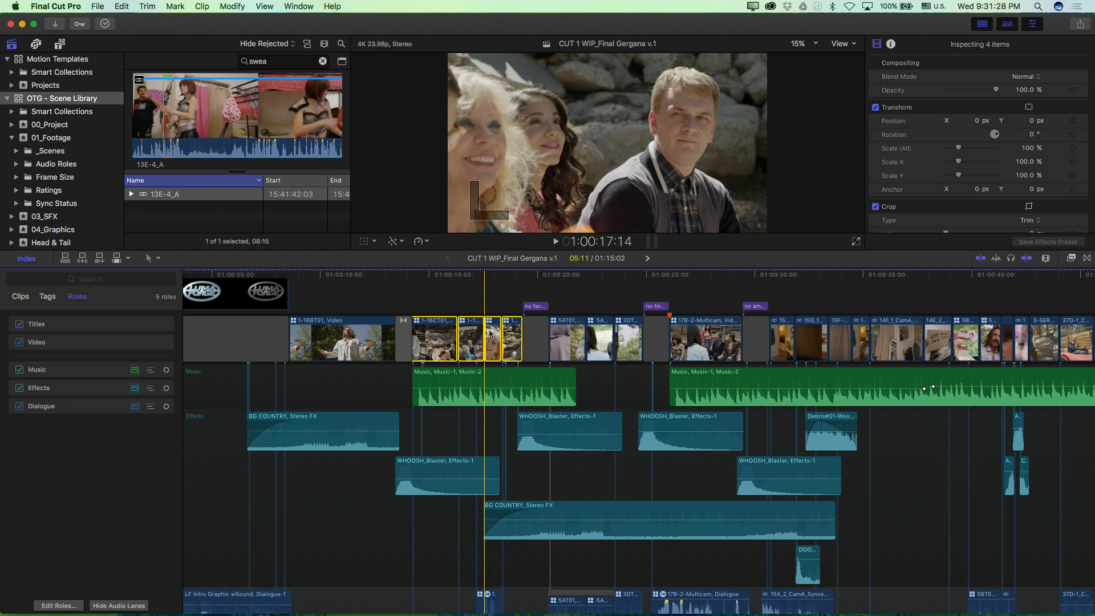
pyautogui.rightClick(490, 333)
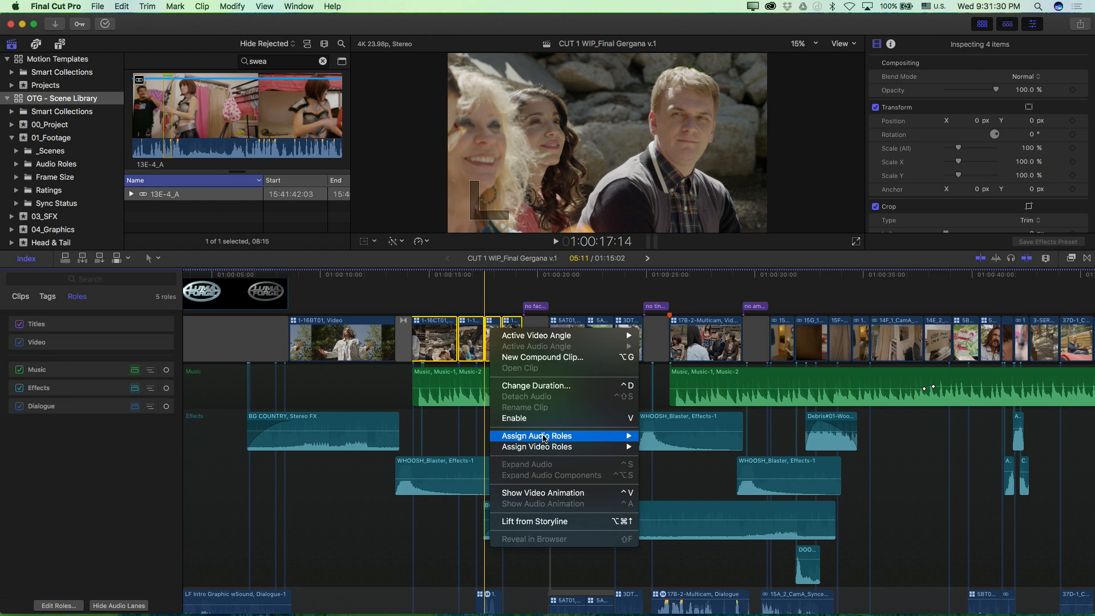
pyautogui.moveTo(539, 448)
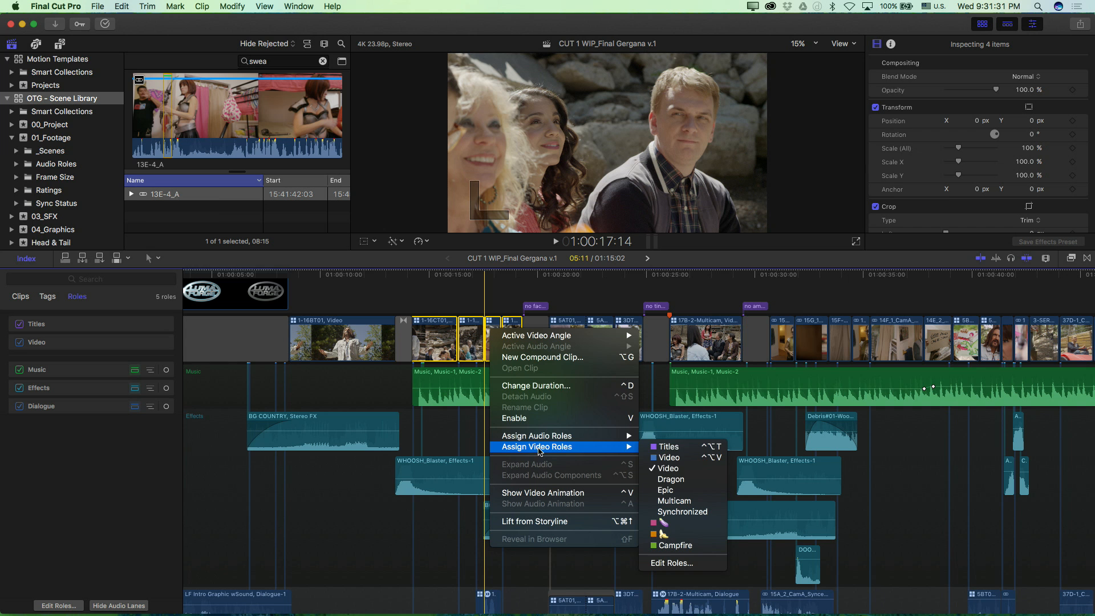
pyautogui.click(675, 545)
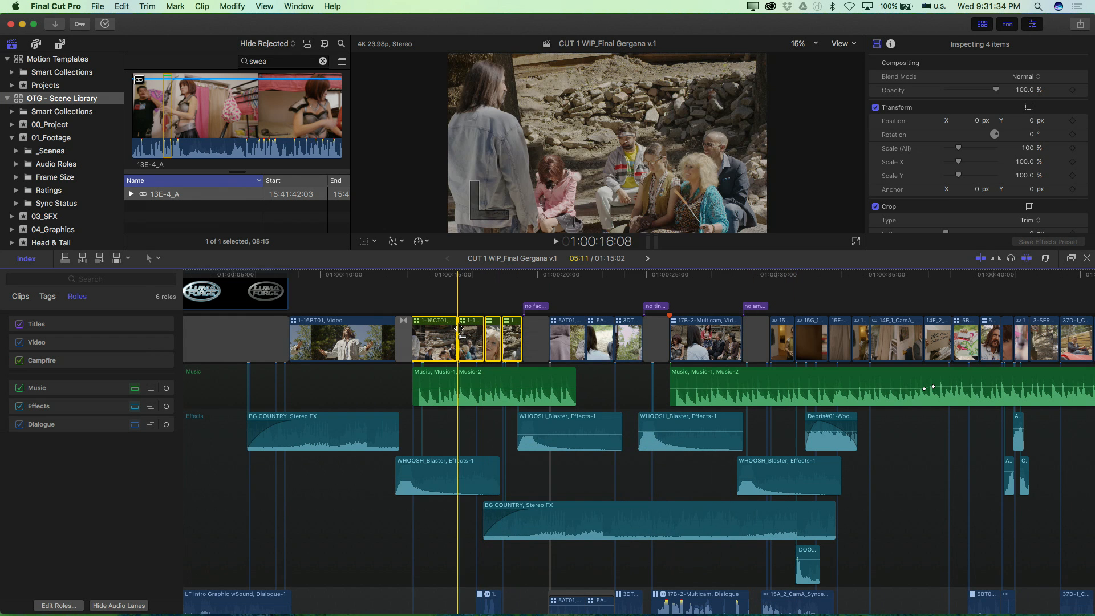
# Step: Assign the orange banana-emoji video role to the short 15C_1_CamA_Synced clip at 01:00:35:00
pyautogui.press('super+equal')
pyautogui.press('super+equal')
pyautogui.press('super+minus')
pyautogui.press('super+minus')
pyautogui.press('super+minus')
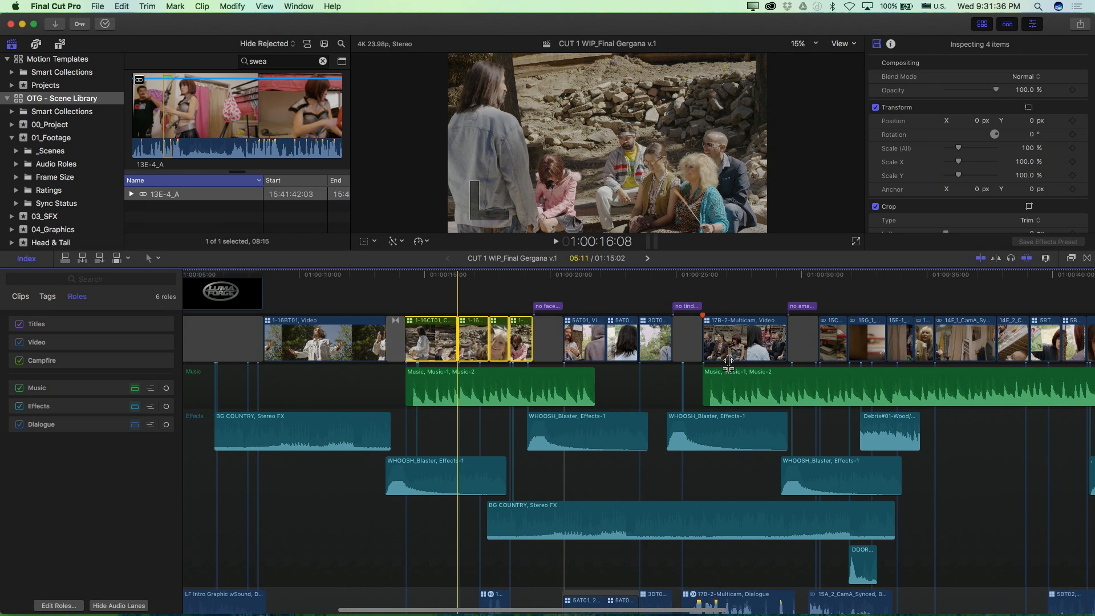
pyautogui.hscroll(5, 728, 367)
pyautogui.click(764, 343)
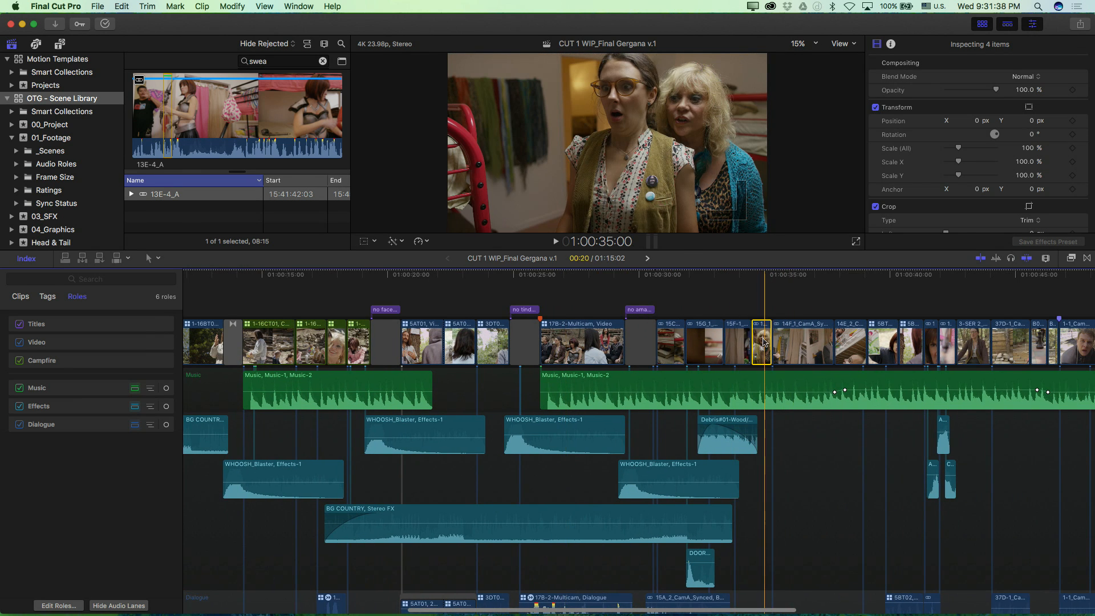
pyautogui.rightClick(764, 341)
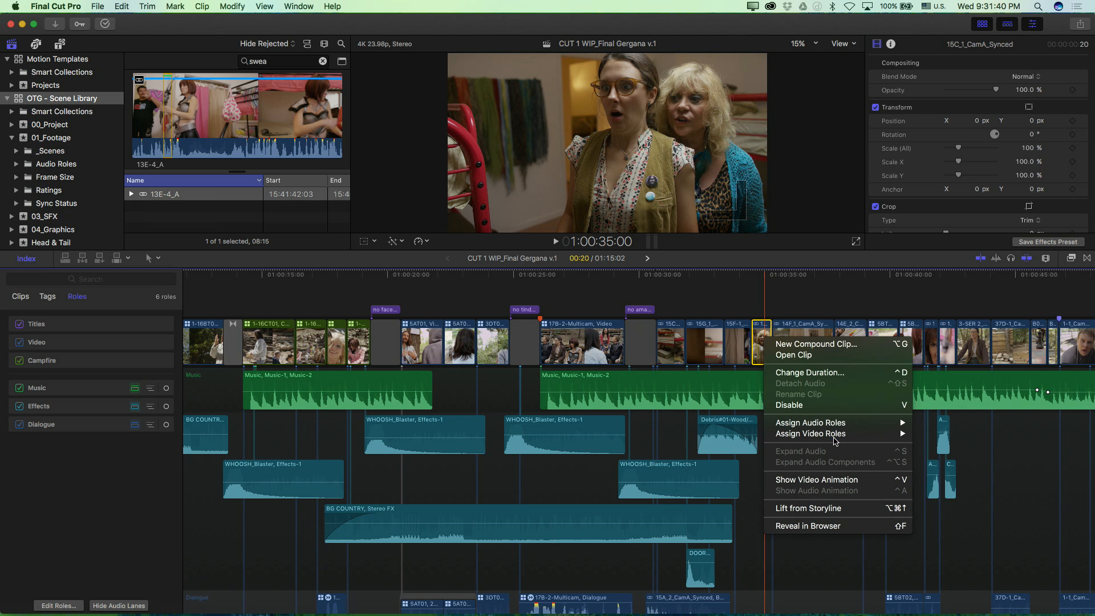
pyautogui.moveTo(834, 441)
pyautogui.click(944, 516)
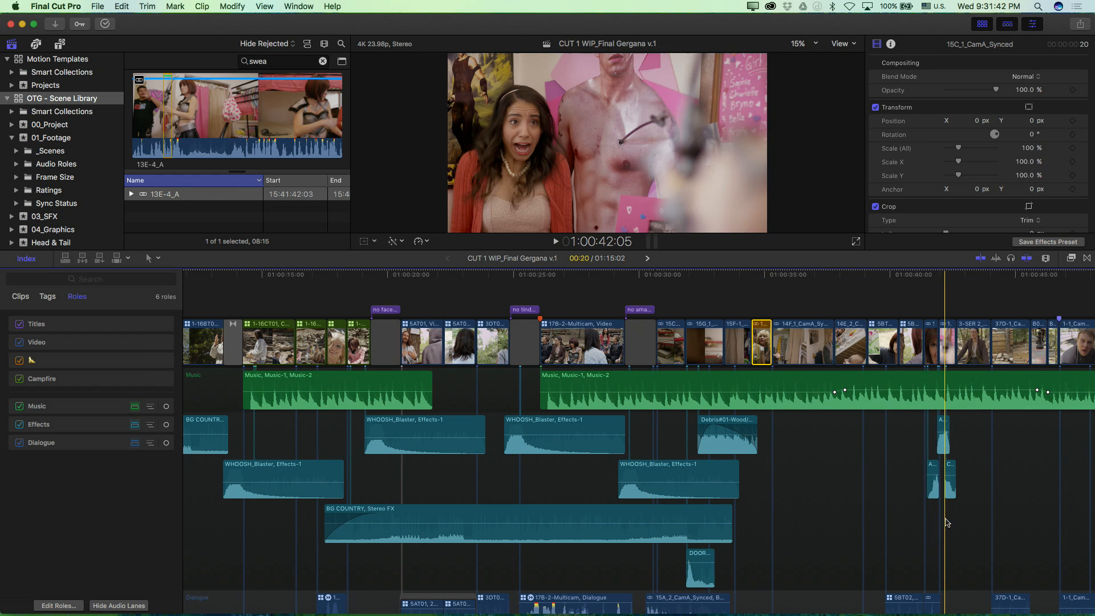
# Step: Check the video role choices for the 15C_1_CamA_Synced clip and leave them without reassigning it
pyautogui.hscroll(5, 684, 371)
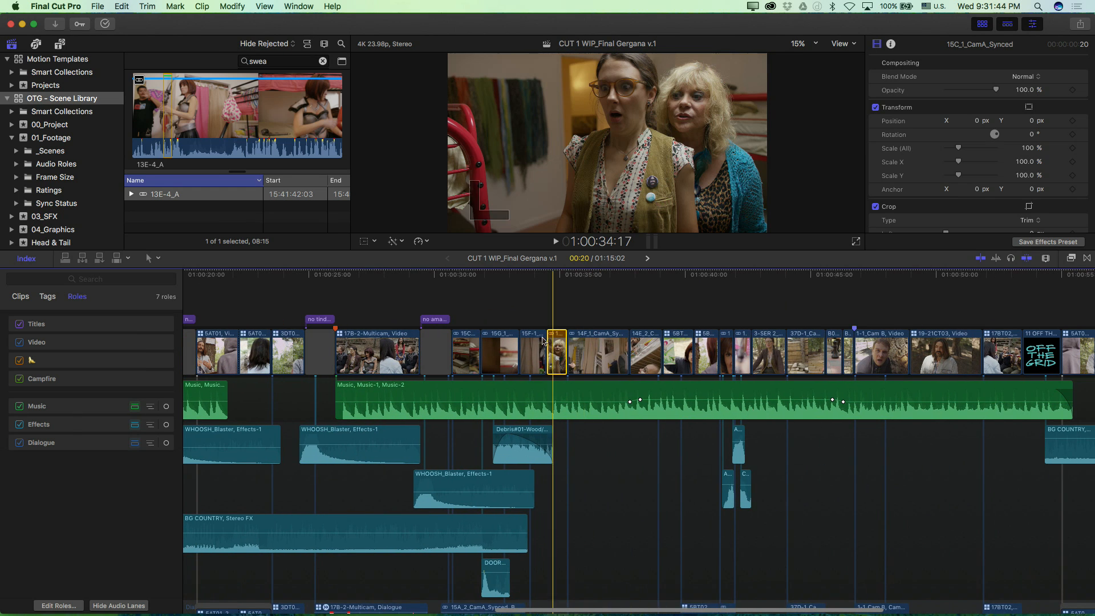
pyautogui.rightClick(554, 344)
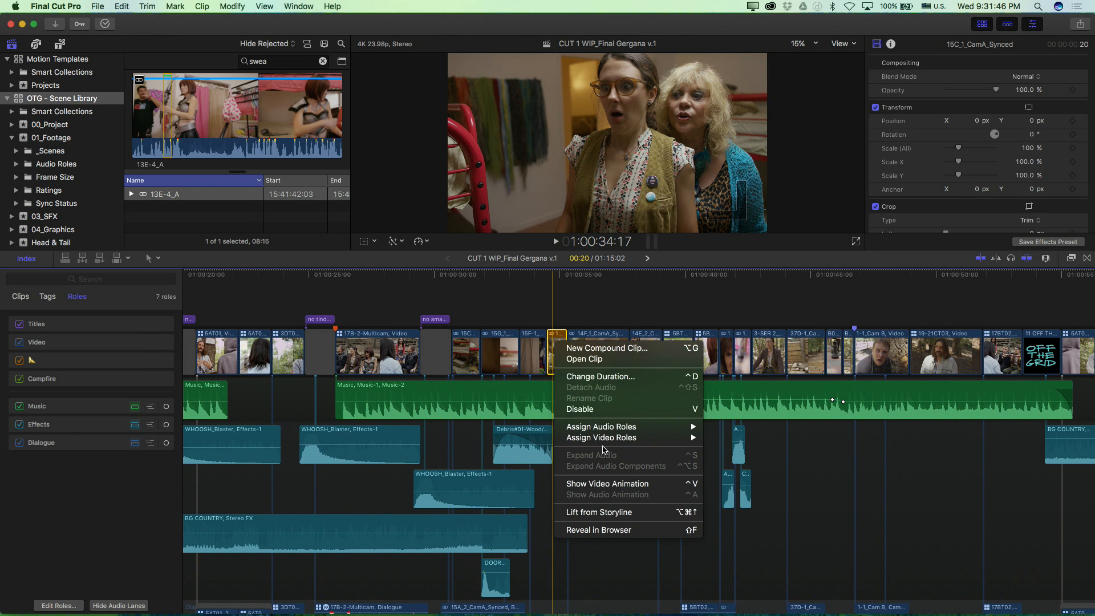
pyautogui.moveTo(606, 445)
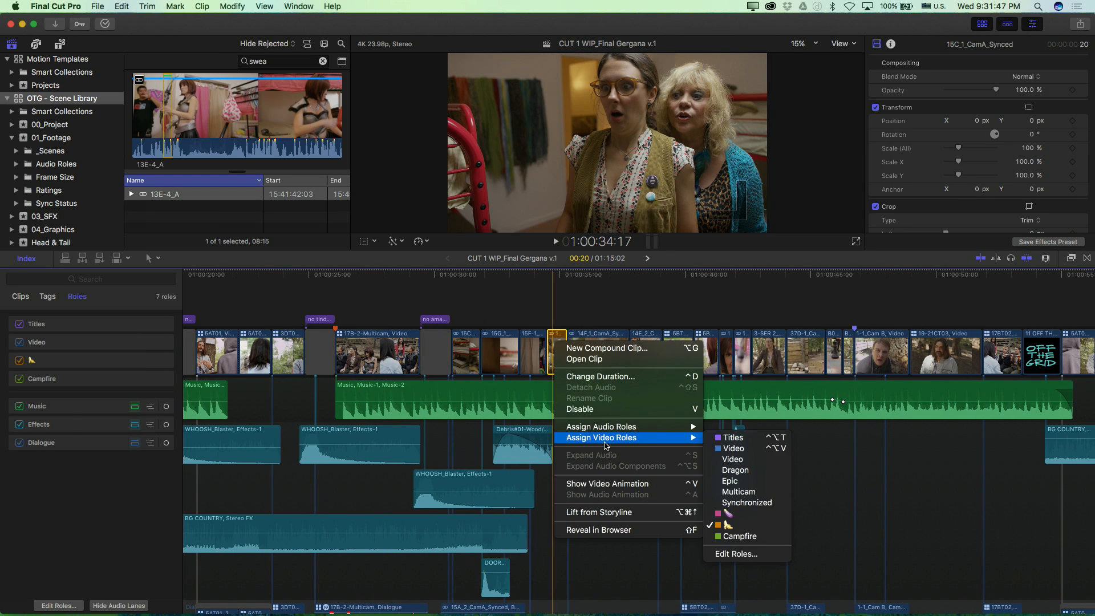
pyautogui.click(724, 514)
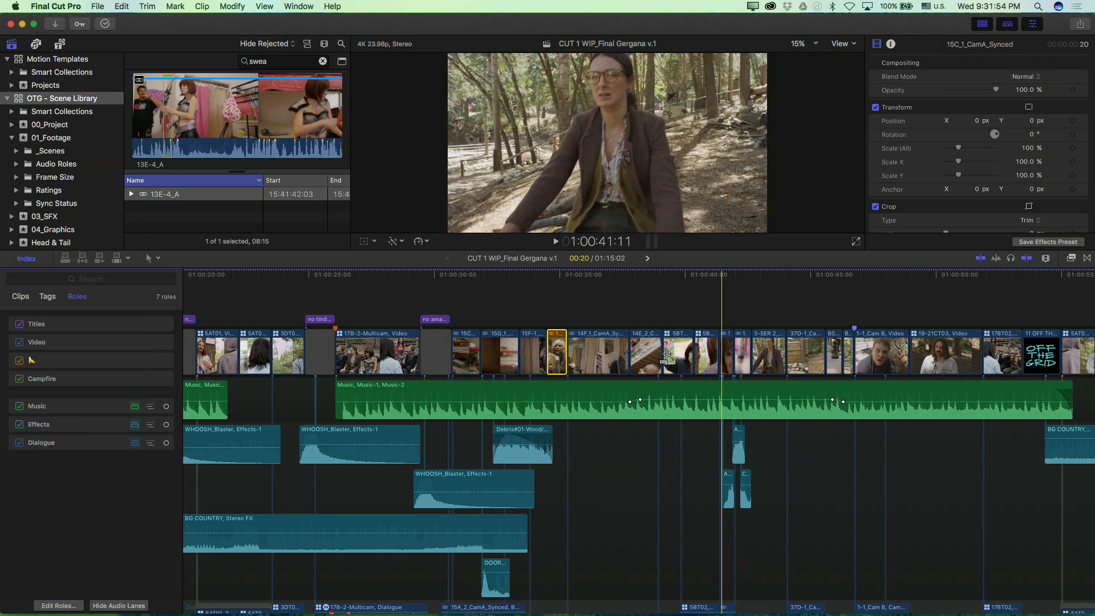
pyautogui.rightClick(559, 350)
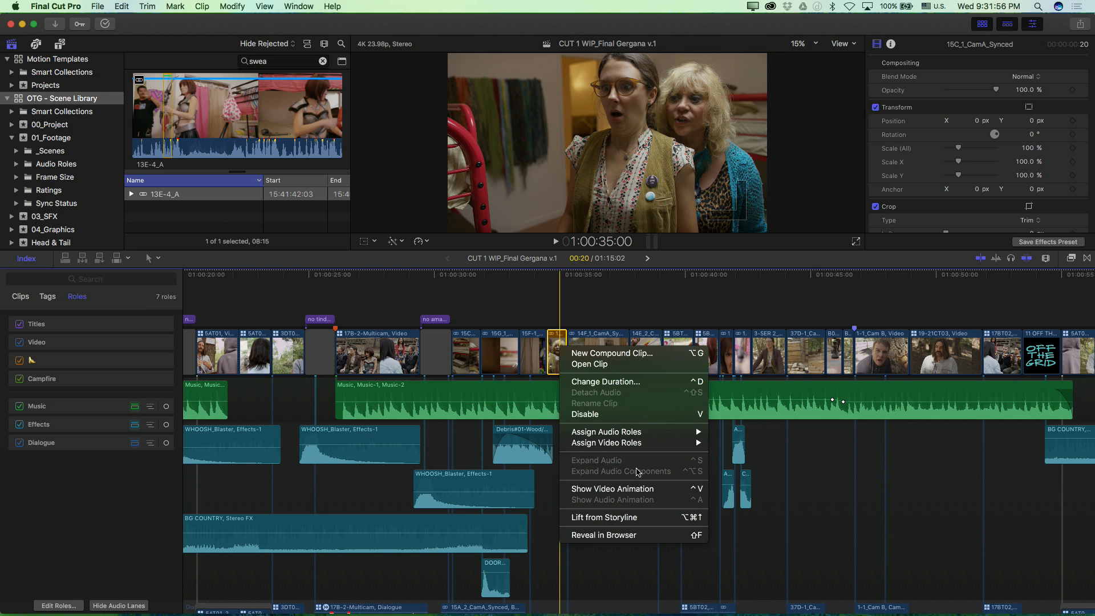
pyautogui.moveTo(634, 443)
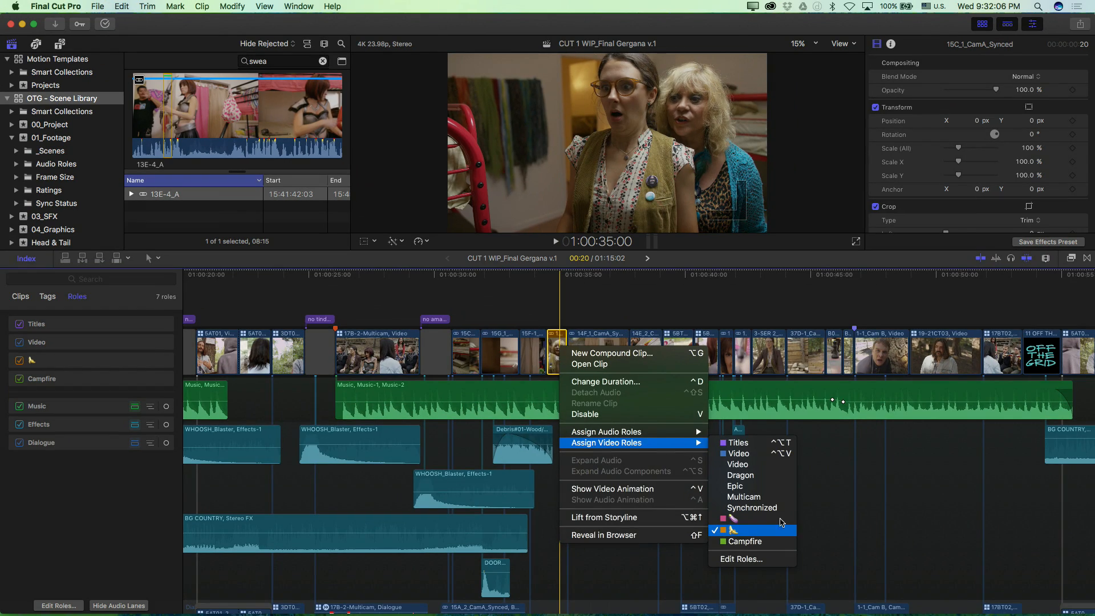
pyautogui.click(861, 506)
# Step: Assign the pink eggplant-emoji video role to the 13E-4_A clip at the end of the timeline
pyautogui.hscroll(9, 861, 506)
pyautogui.rightClick(737, 363)
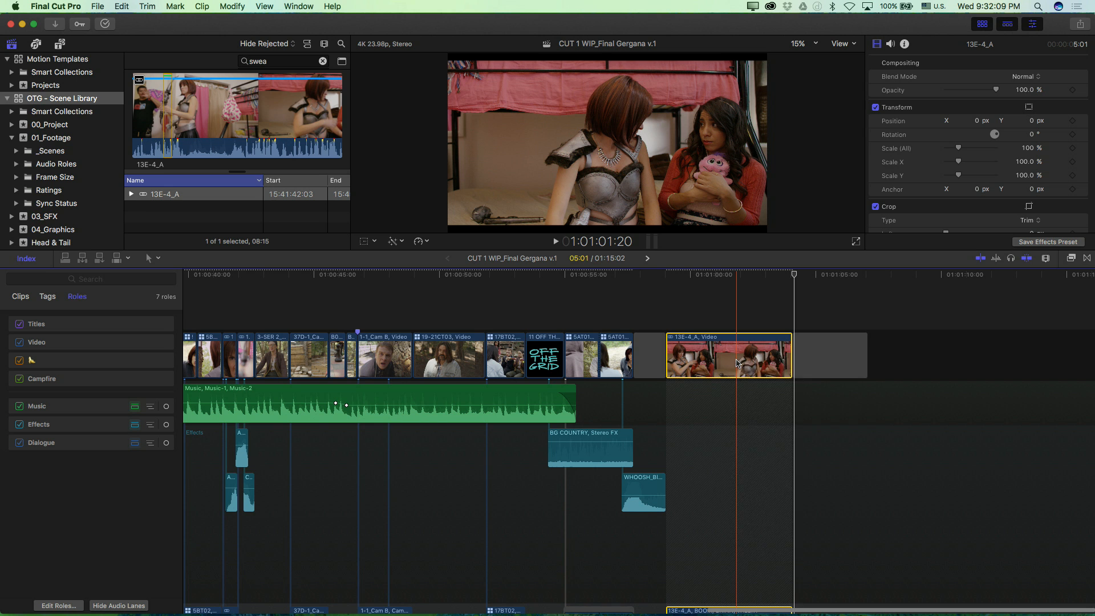
pyautogui.rightClick(737, 363)
pyautogui.moveTo(805, 455)
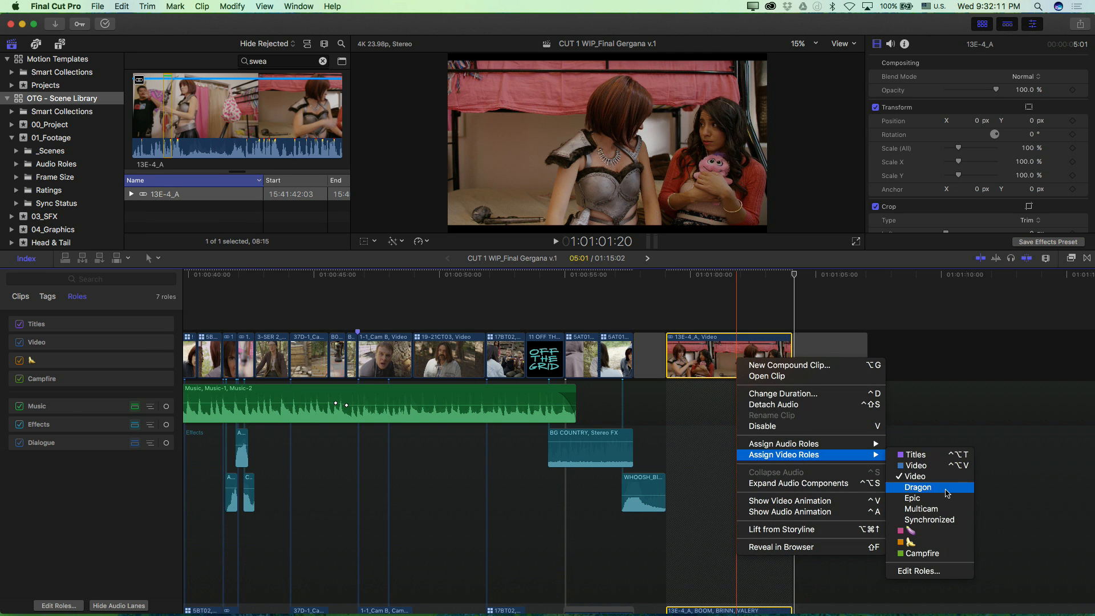
pyautogui.click(912, 530)
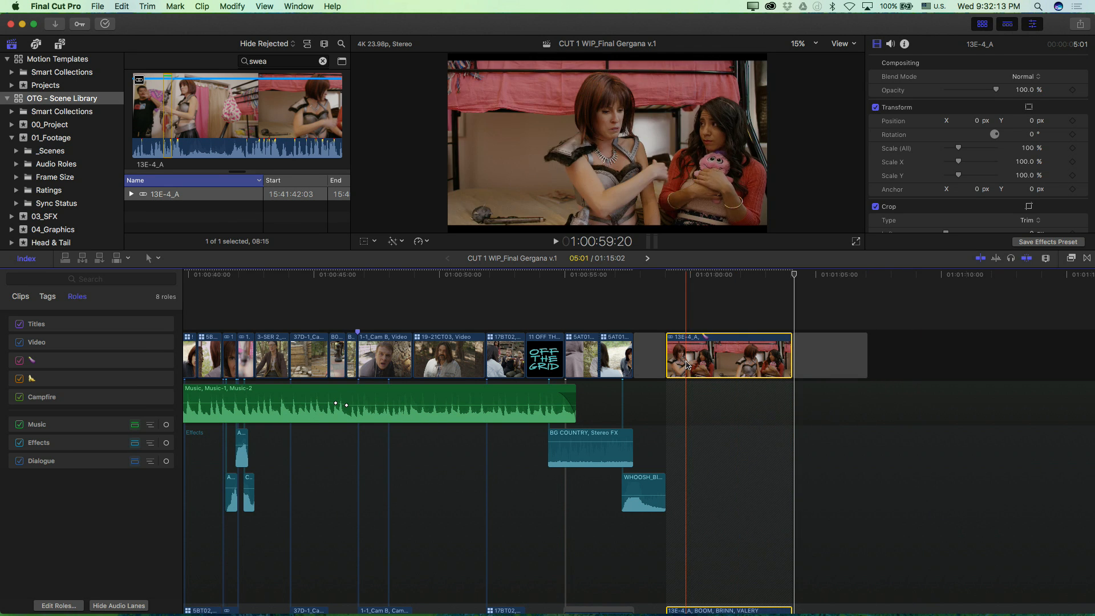
pyautogui.click(694, 363)
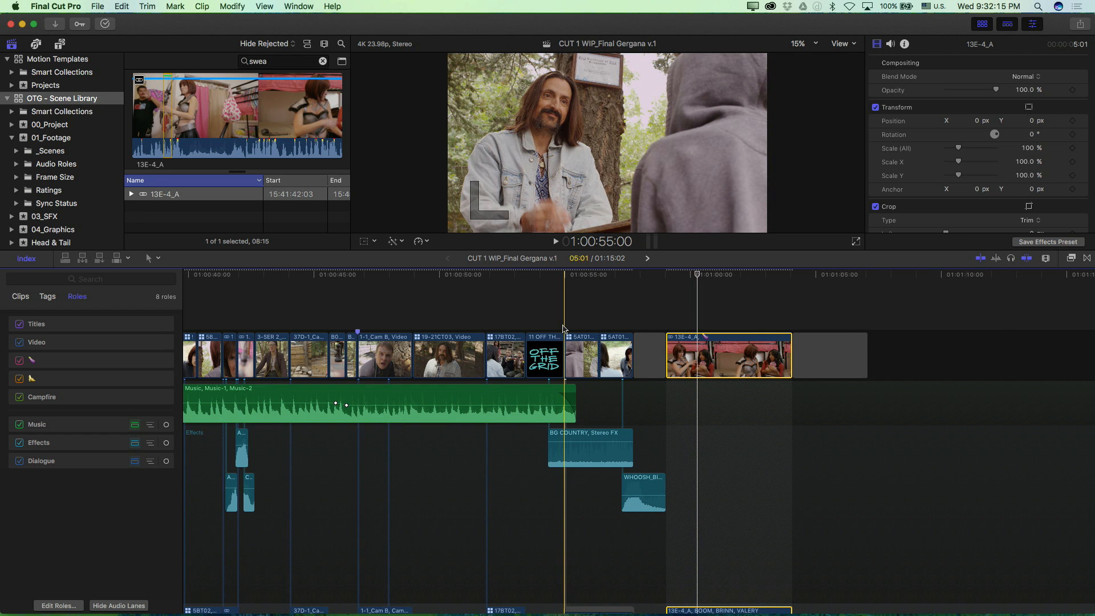
# Step: Overwrite the primary storyline with the connected Universal Head Leader and LF Intro Graphic clips and with the three connected OTG titles
pyautogui.hotkey('shift', 'z')
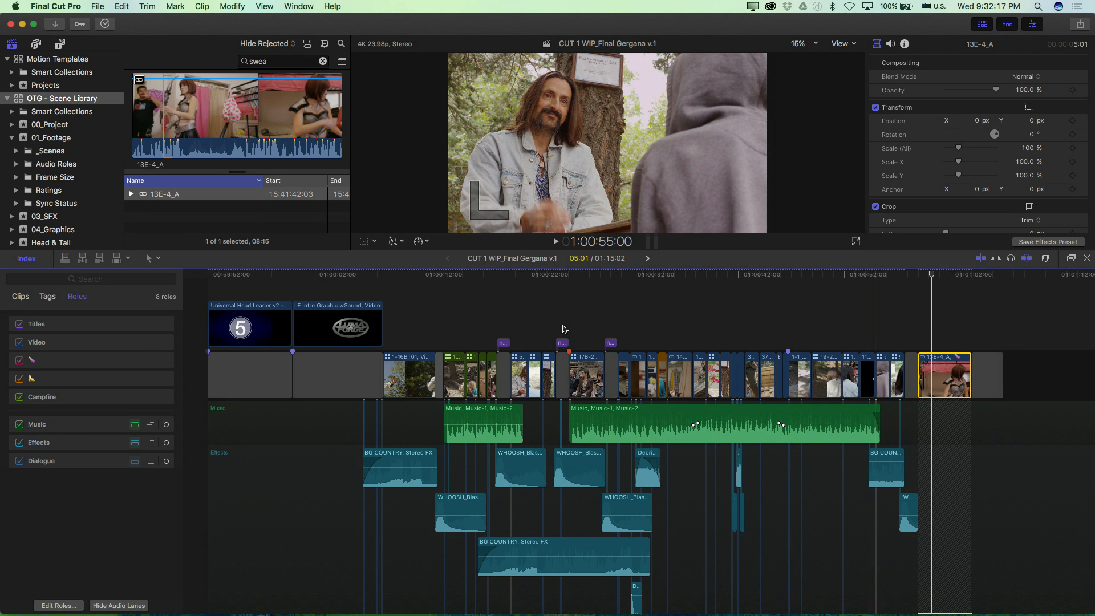
pyautogui.moveTo(729, 335); pyautogui.dragTo(222, 335)
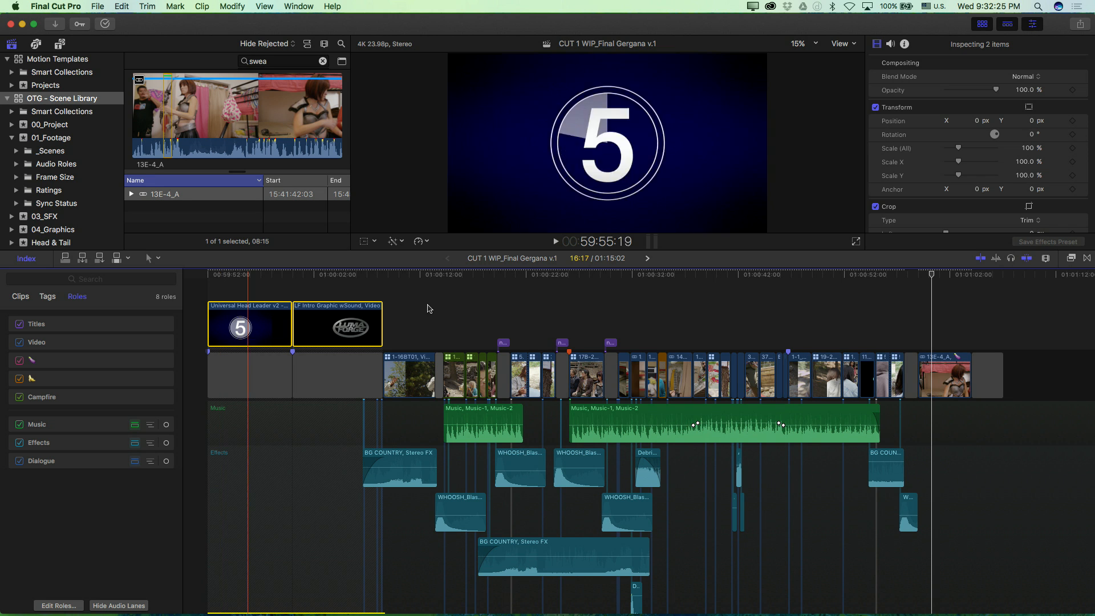
pyautogui.moveTo(658, 340); pyautogui.dragTo(251, 328)
pyautogui.press('alt+super+Down')
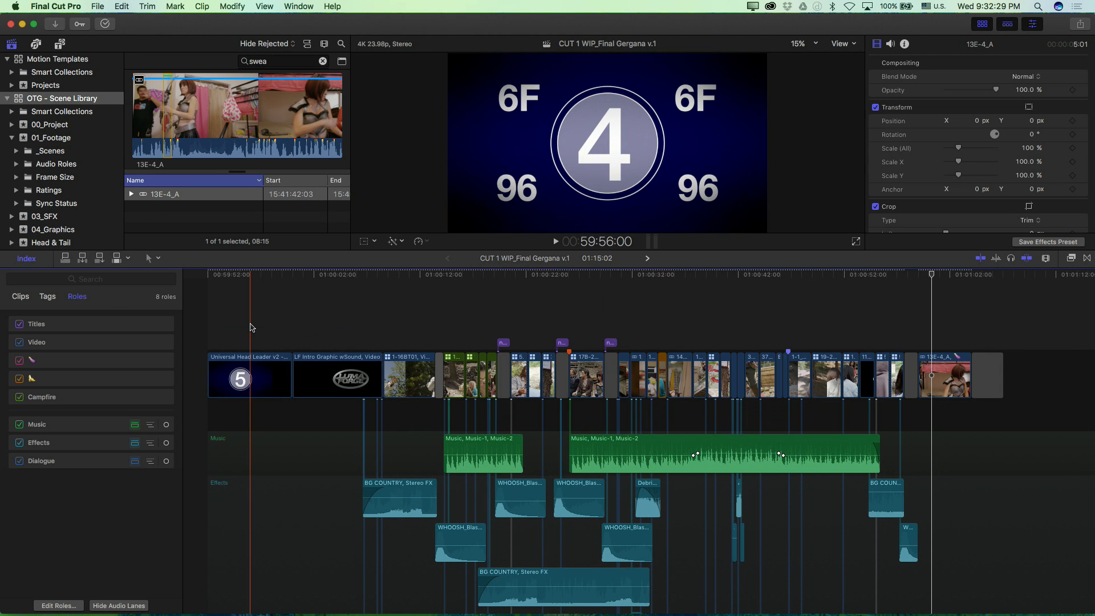
pyautogui.moveTo(430, 309); pyautogui.dragTo(700, 343)
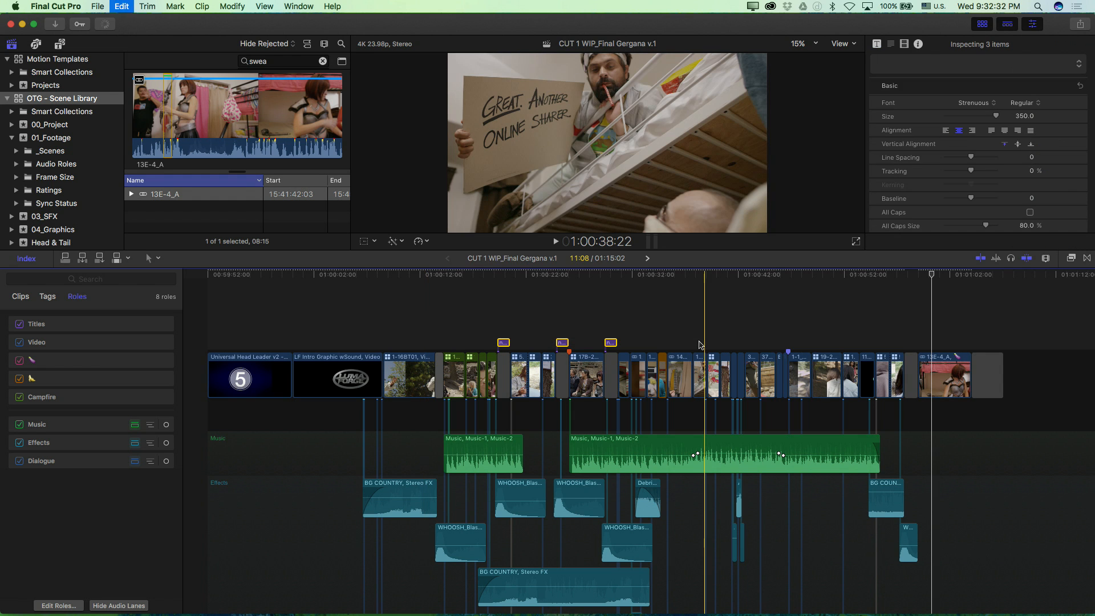
pyautogui.press('alt+super+Down')
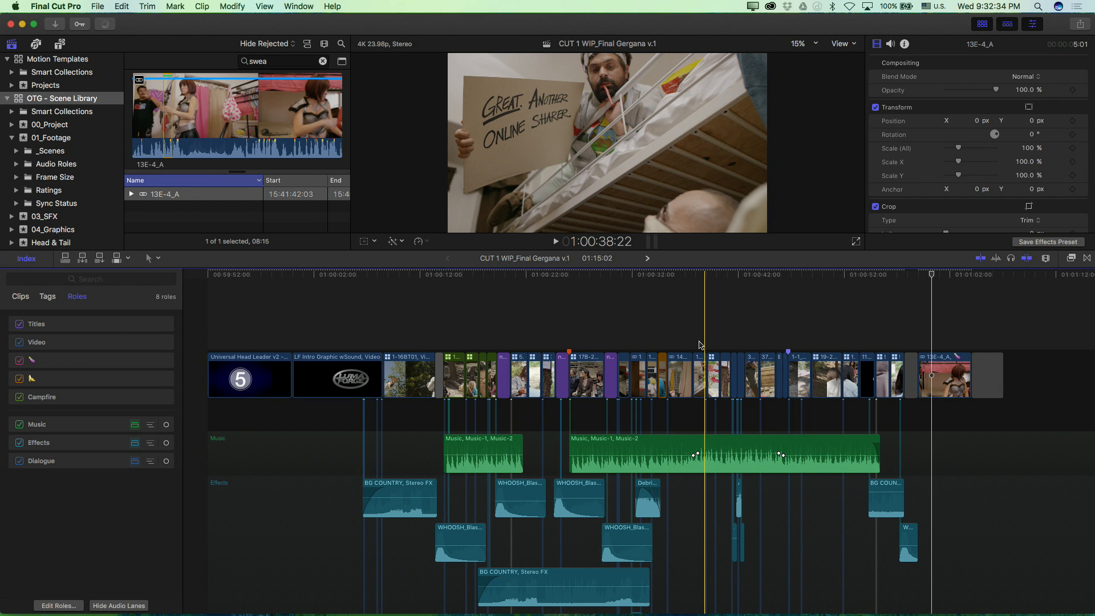
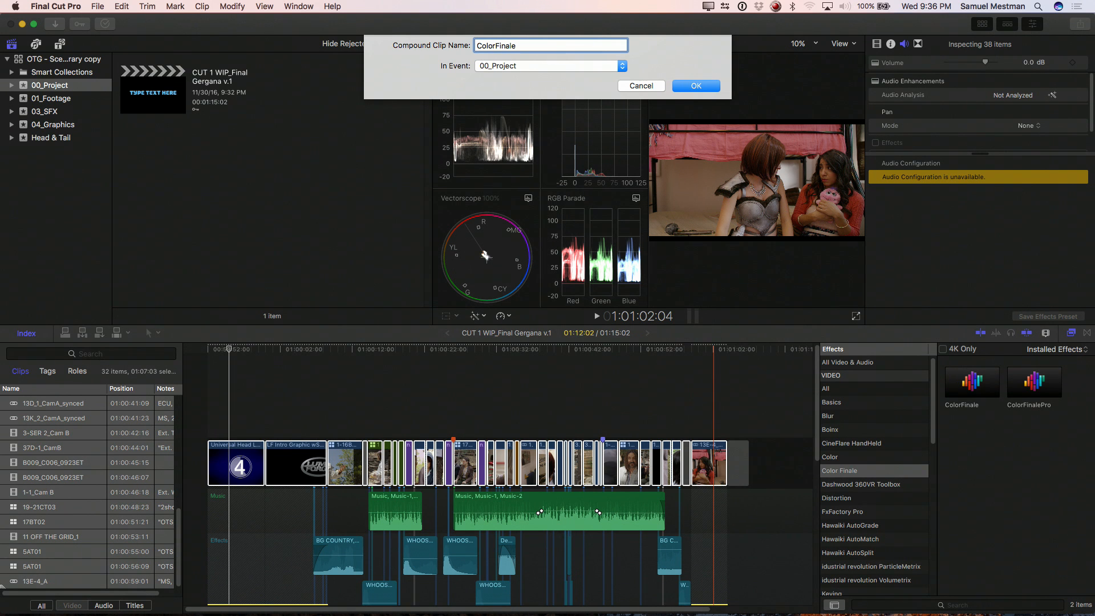
# Step: Create the compound clip ColorFinale in the 00_Project event from the selected storyline clips and open its timeline
pyautogui.press('Return')
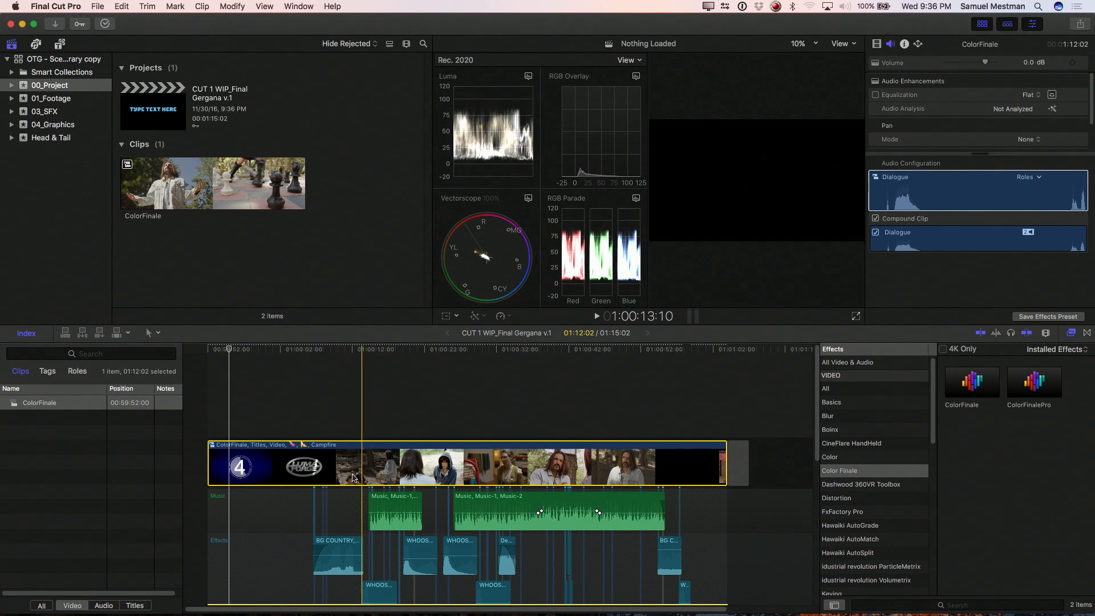
pyautogui.doubleClick(321, 464)
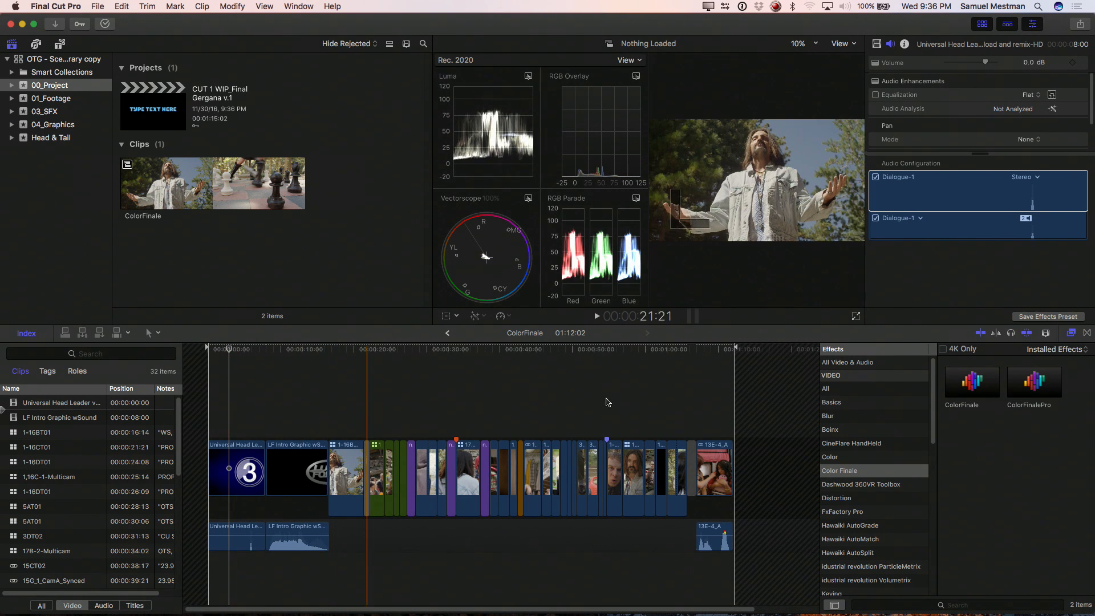
# Step: Detach the audio from the 13E-4_A, Universal Head Leader and LF Intro Graphic clips and delete it
pyautogui.click(716, 469)
pyautogui.rightClick(717, 468)
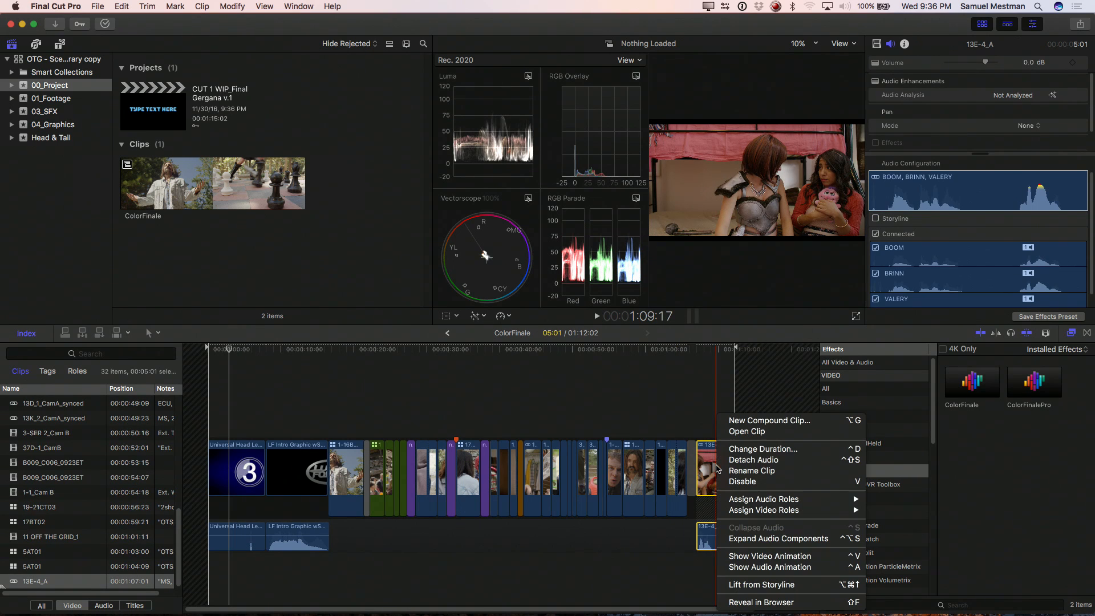
pyautogui.click(736, 465)
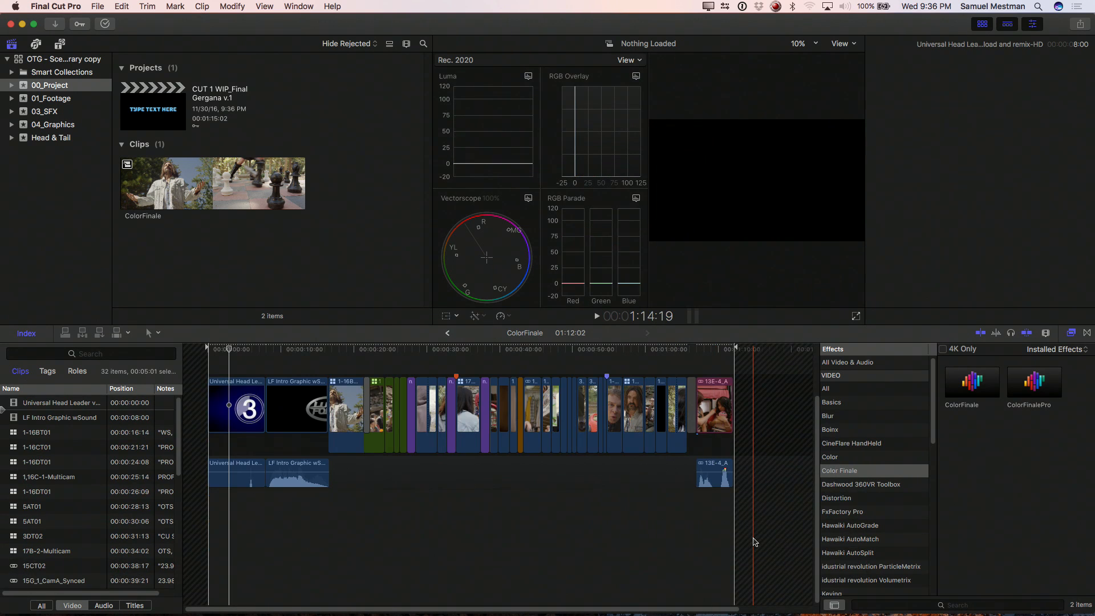
pyautogui.moveTo(306, 472); pyautogui.dragTo(515, 532)
pyautogui.moveTo(240, 365); pyautogui.dragTo(299, 398)
pyautogui.rightClick(299, 398)
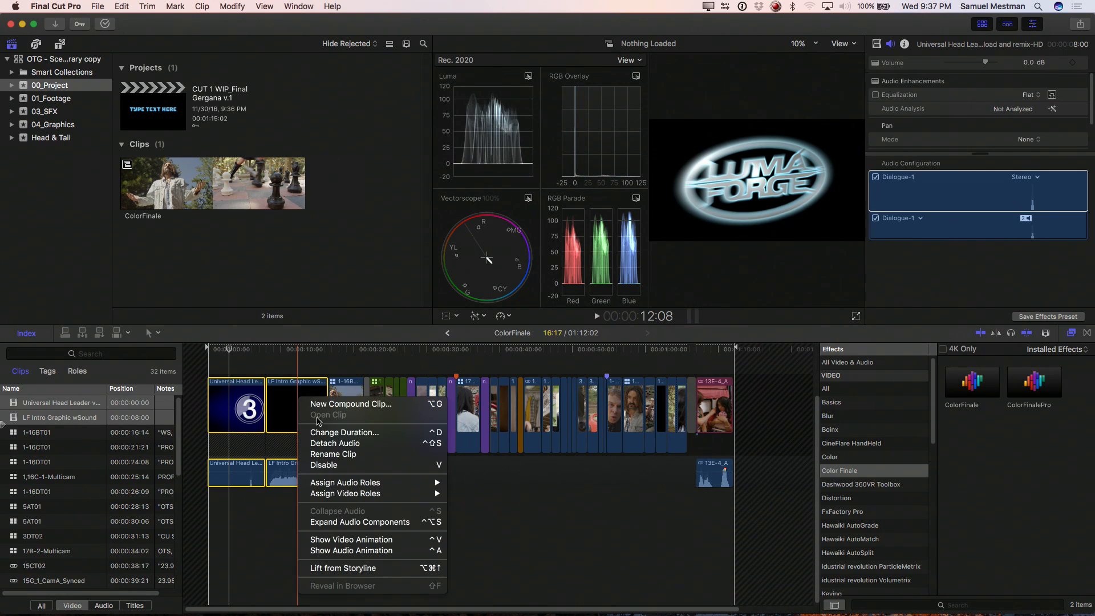
pyautogui.click(325, 449)
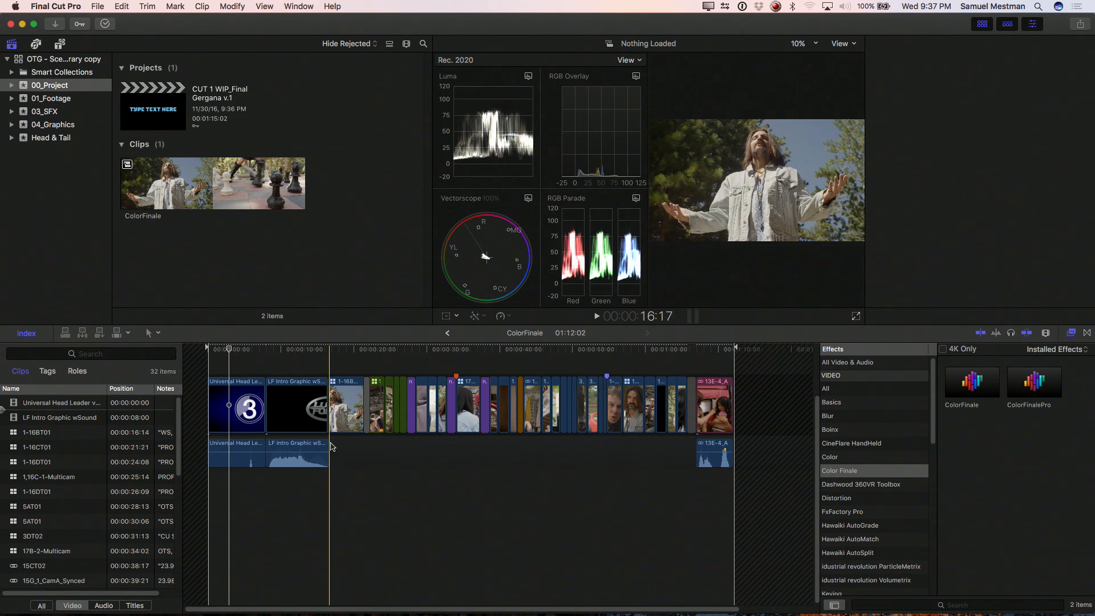
pyautogui.moveTo(759, 458); pyautogui.dragTo(253, 457)
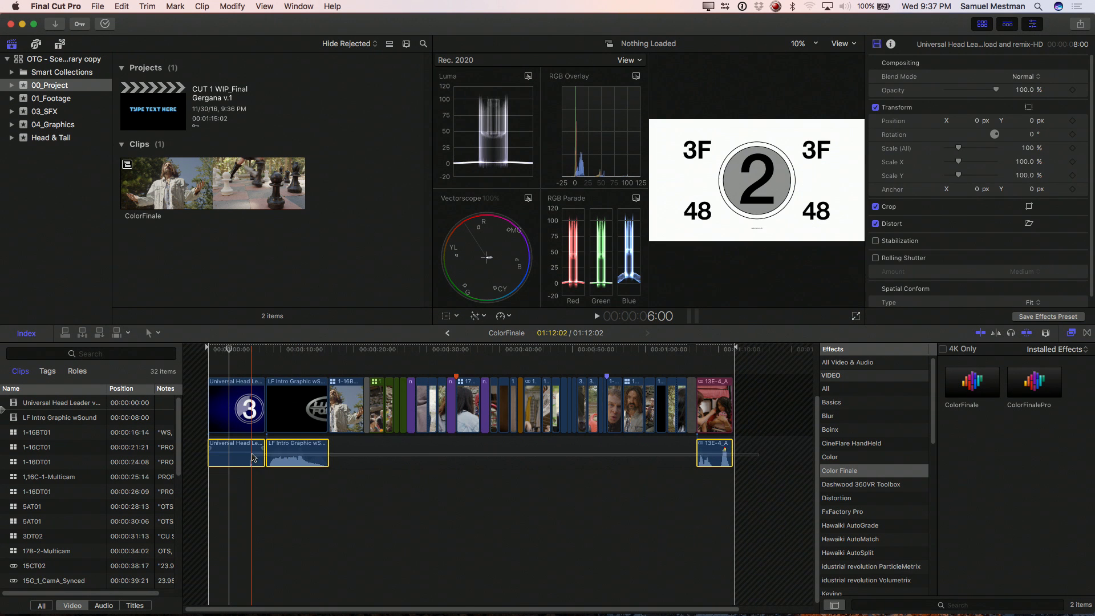
pyautogui.press('Delete')
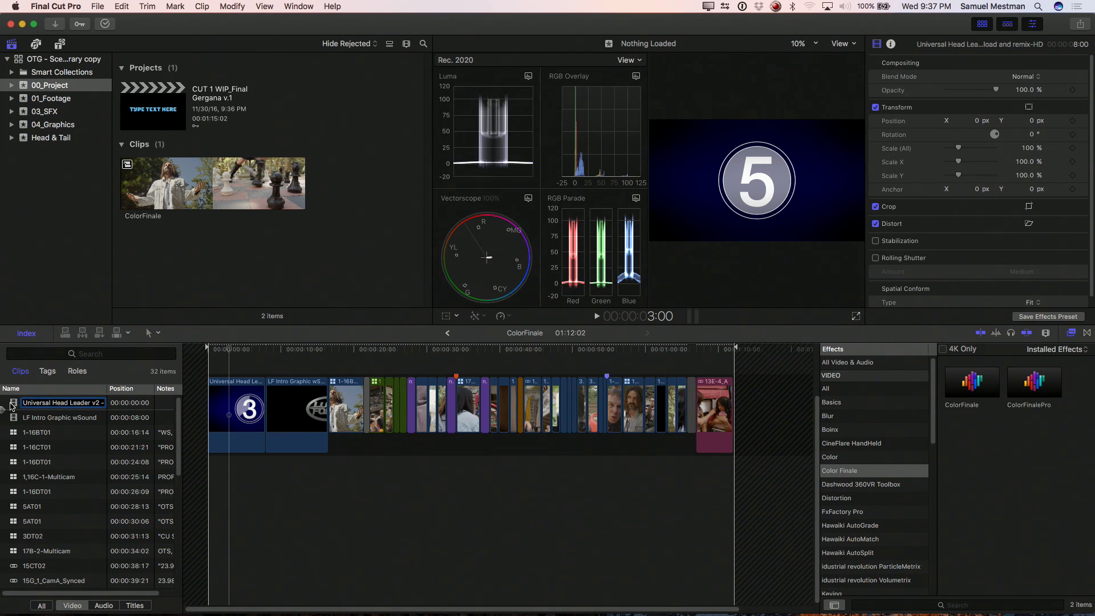
# Step: Apply the ColorFinalePro effect to all clips in the ColorFinale timeline
pyautogui.click(11, 406)
pyautogui.press('super+a')
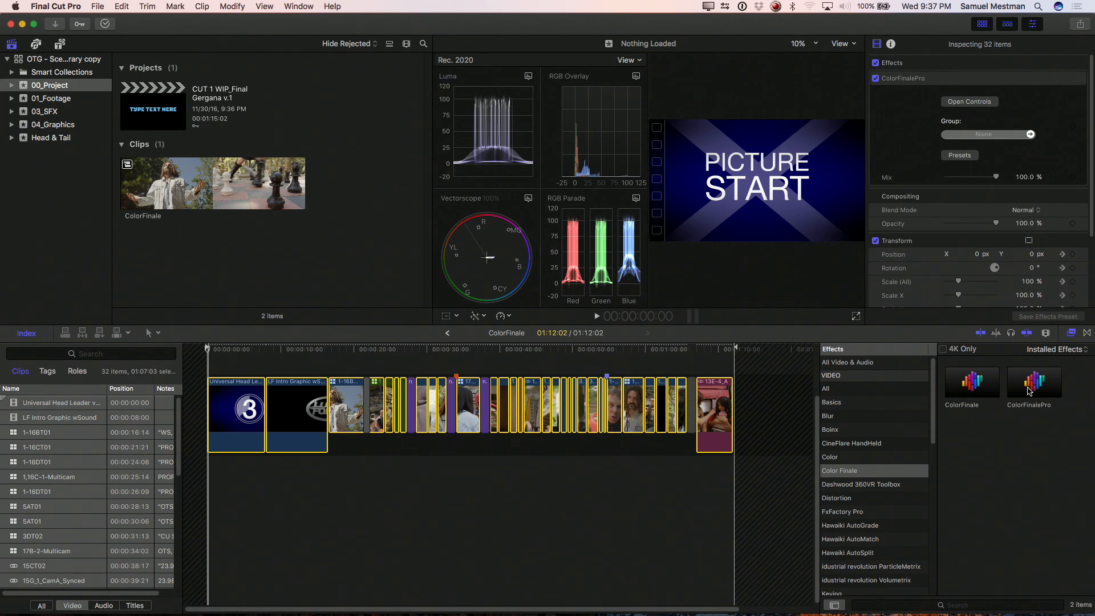
pyautogui.doubleClick(1029, 391)
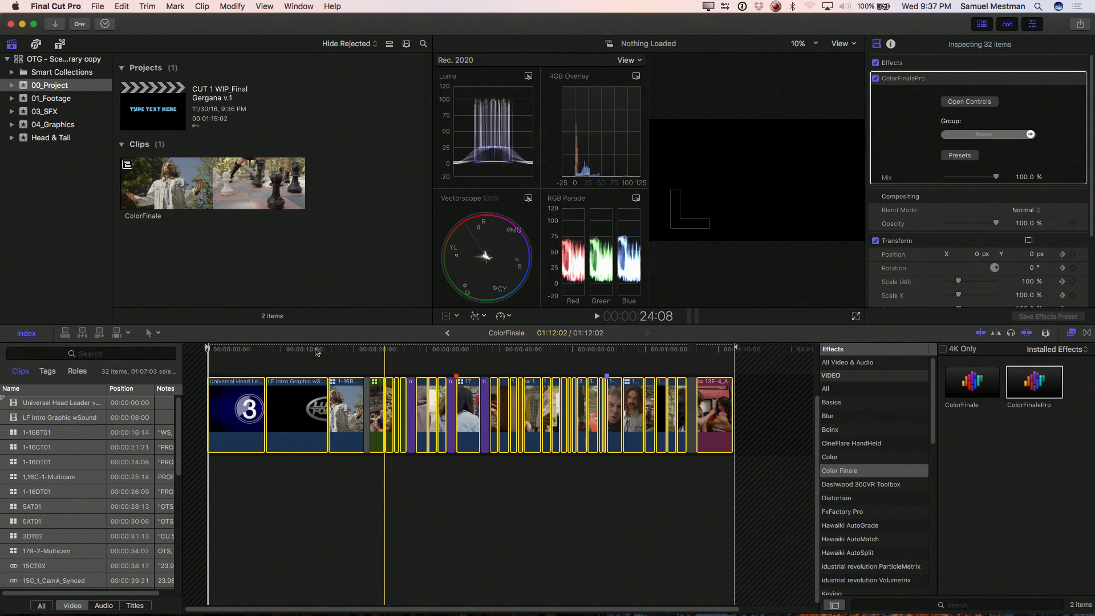
# Step: Spot-check individual clips along the timeline for the ColorFinalePro effect in their effect settings
pyautogui.press('c')
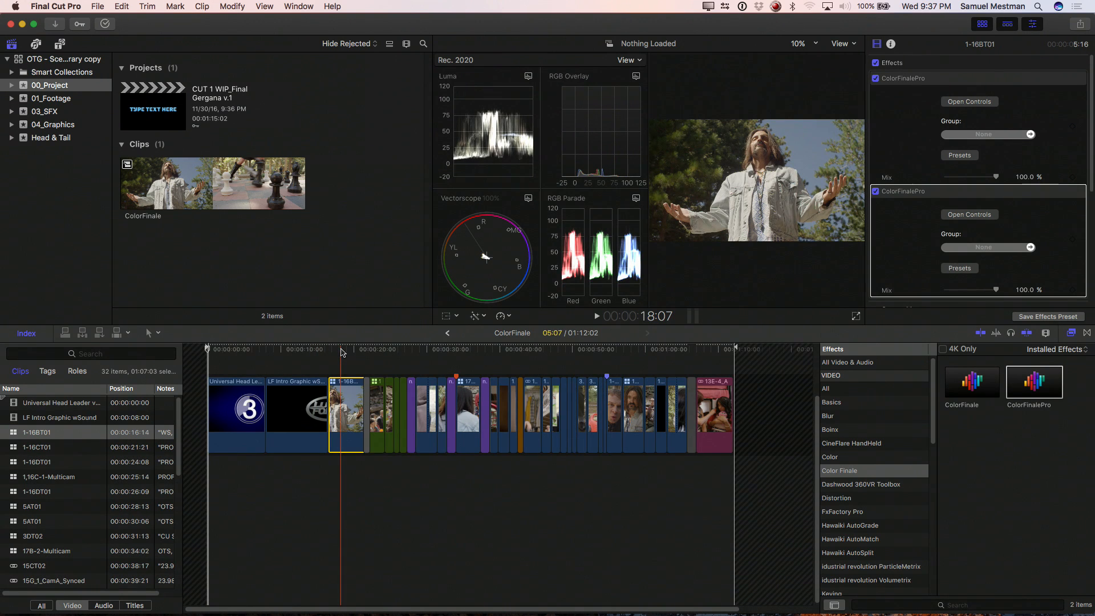
pyautogui.press('c')
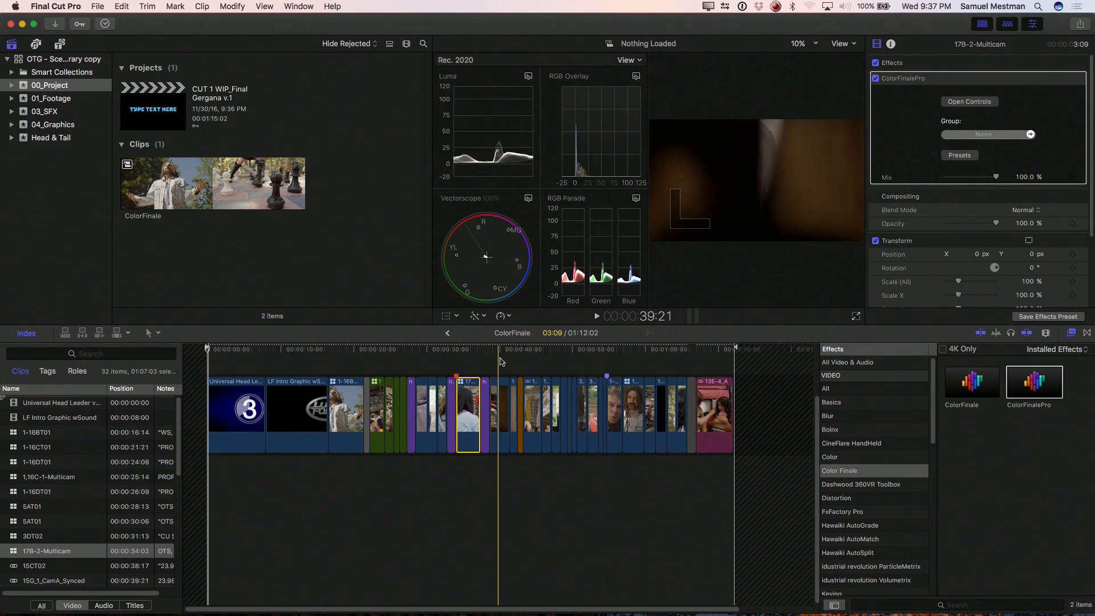
pyautogui.press('c')
pyautogui.press('c')
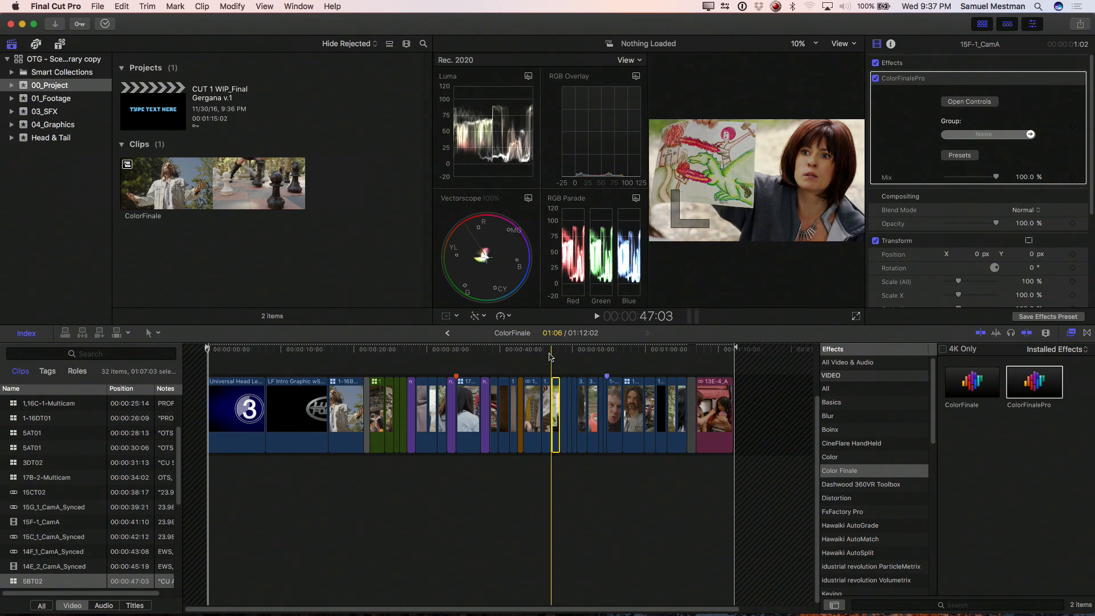
pyautogui.press('c')
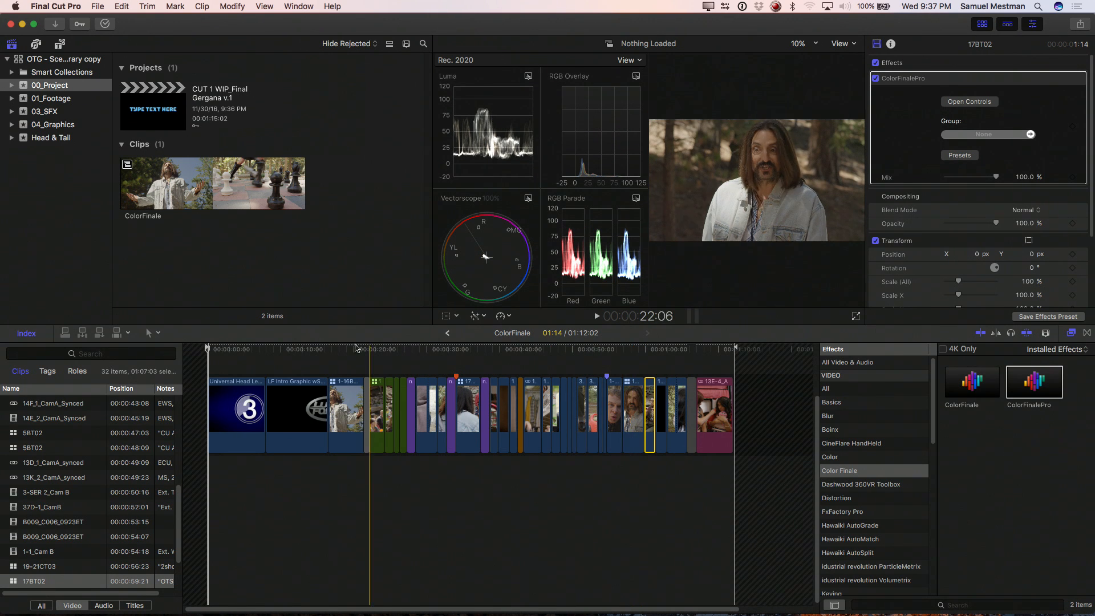
# Step: Open the first ColorFinalePro effect's controls for the 1-16BT01 clip and add a Color Wheels layer
pyautogui.press('c')
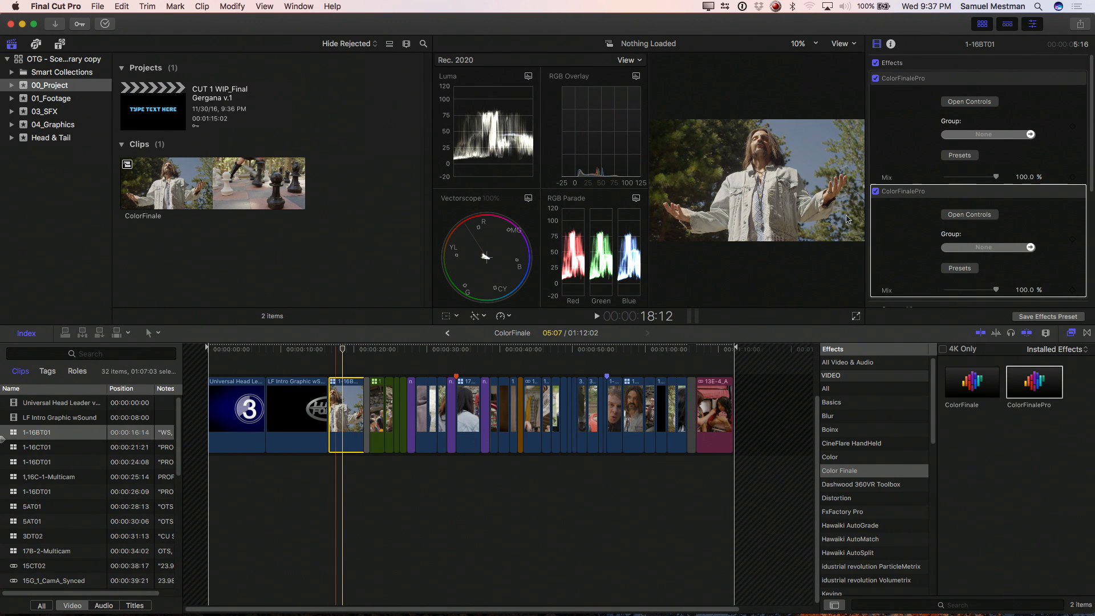
pyautogui.click(968, 102)
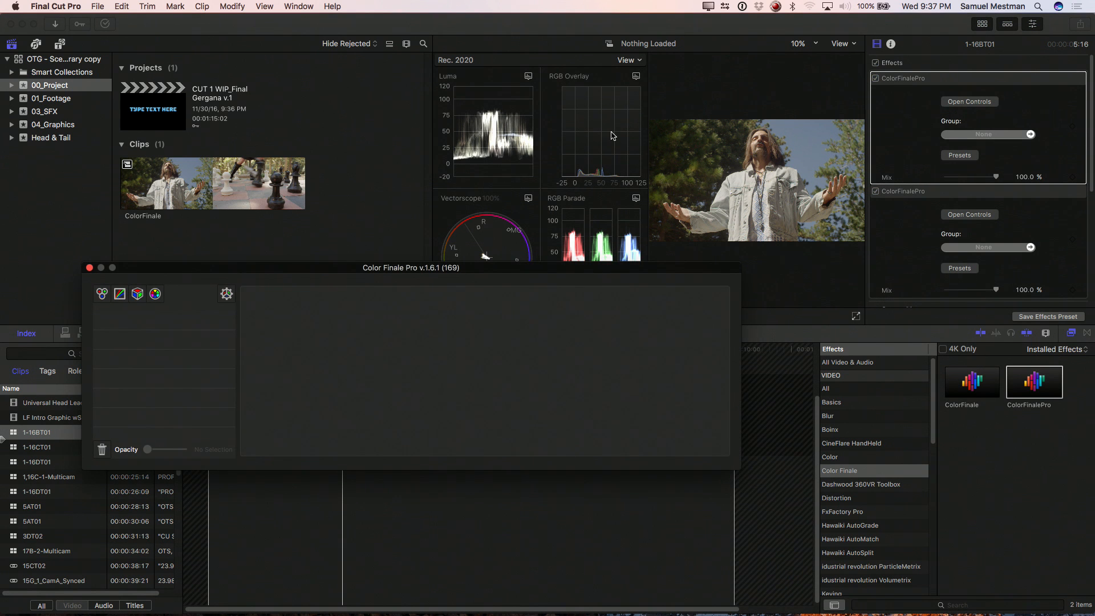
pyautogui.moveTo(344, 277); pyautogui.dragTo(308, 176)
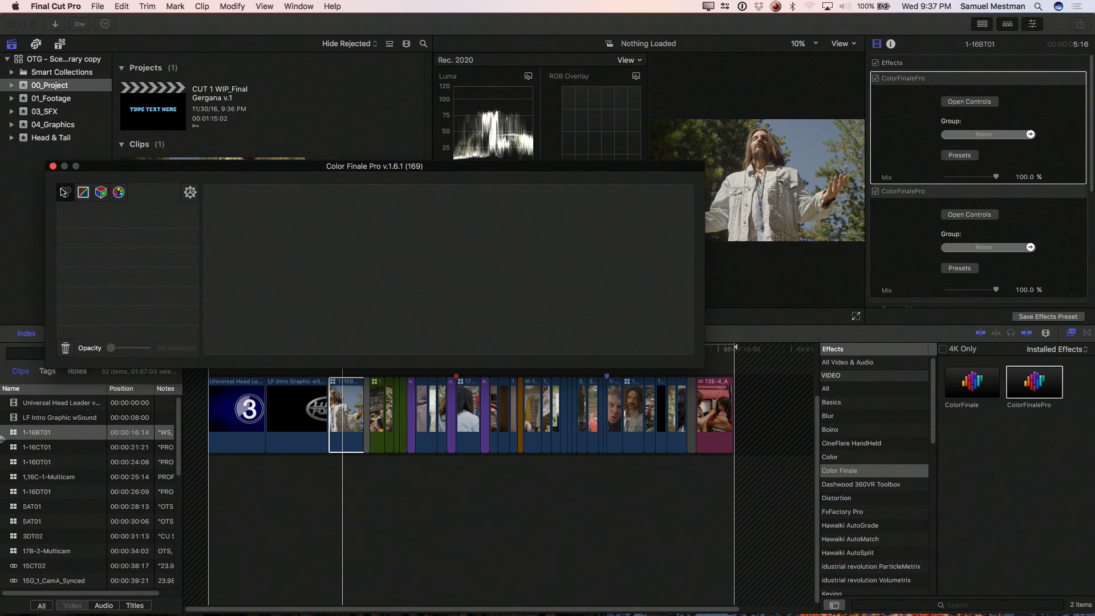
pyautogui.click(64, 192)
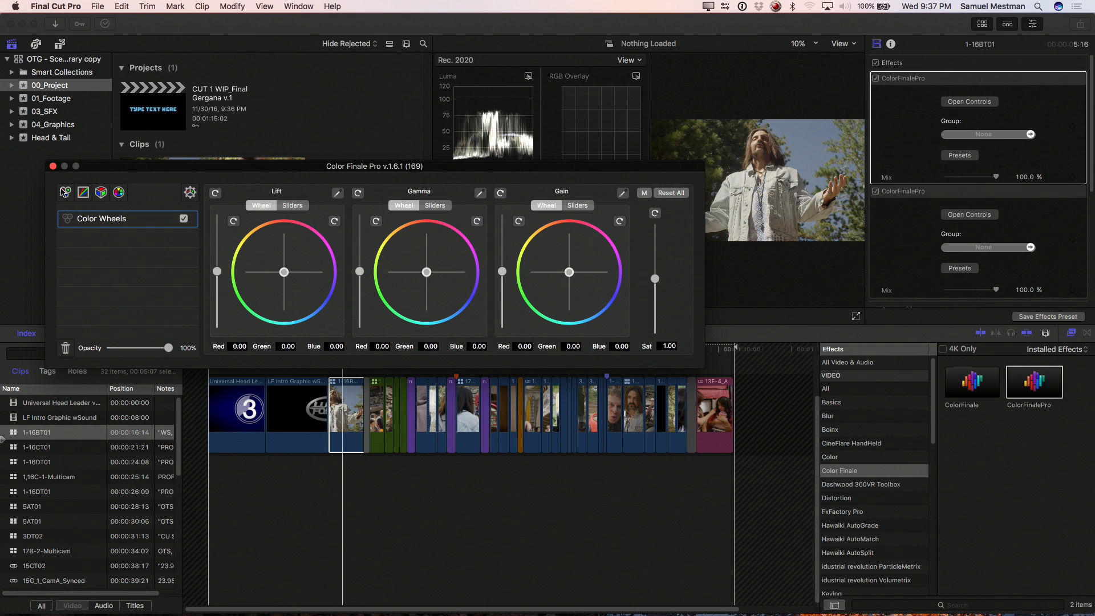
# Step: Switch to Tangent Mapper, set the mapped application to Color Finale for FCPX, and return to Final Cut Pro
pyautogui.press('super+Tab')
pyautogui.press('super+Tab')
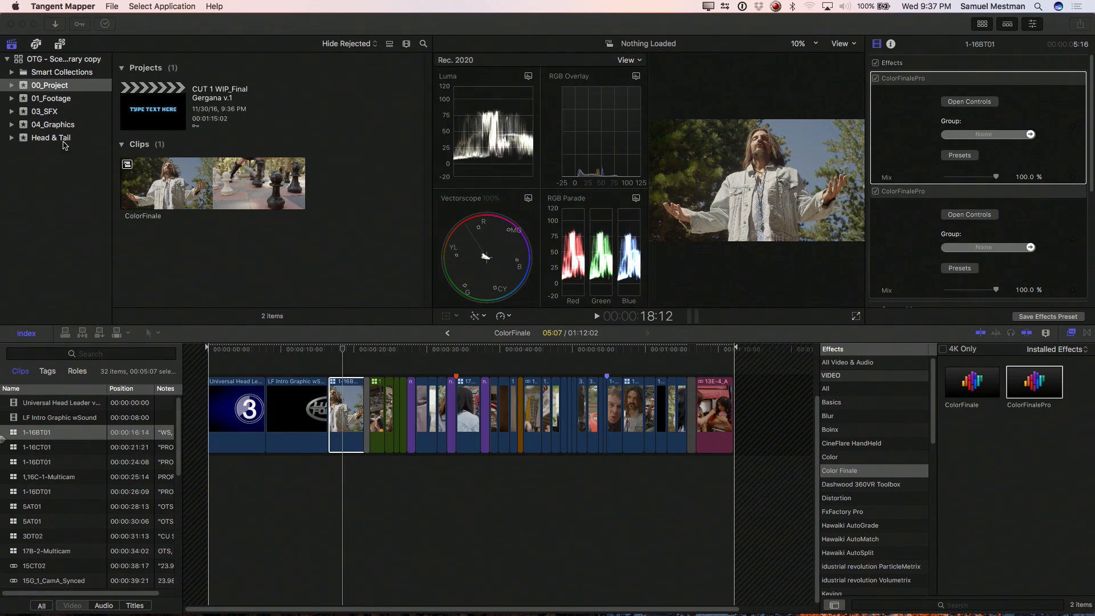
pyautogui.click(148, 5)
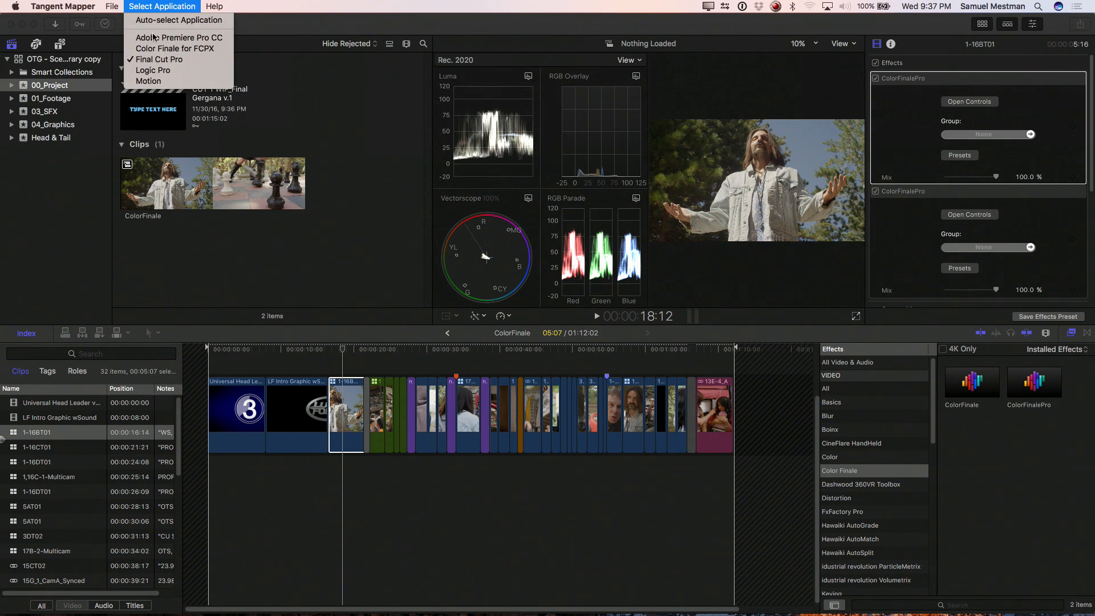
pyautogui.click(153, 49)
pyautogui.press('super+Tab')
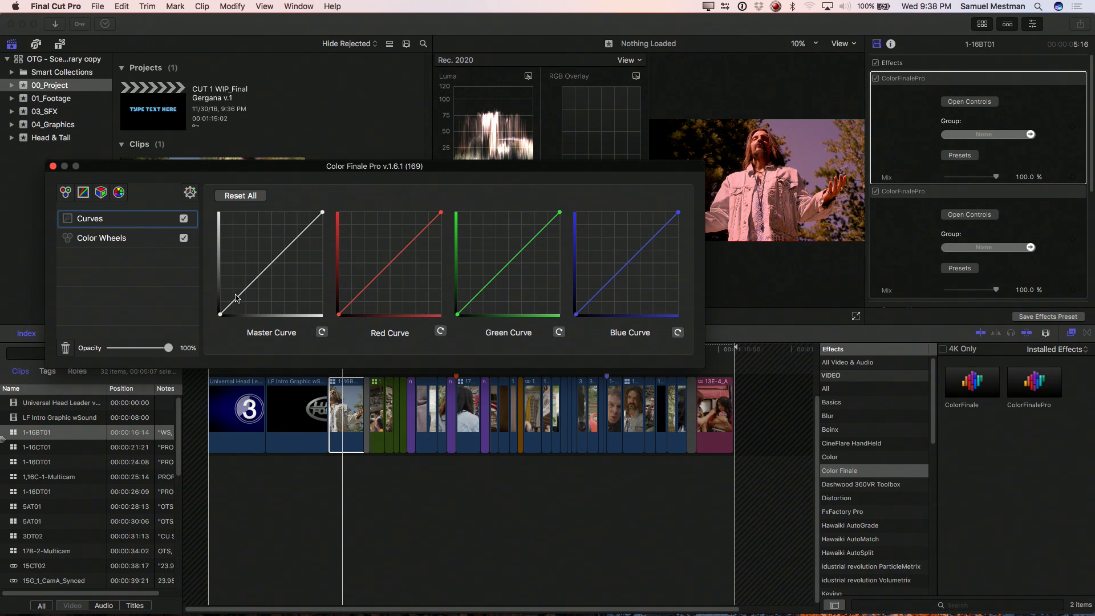
# Step: Shape the master curve of the 1-16BT01 clip into a gentle S-curve with lowered shadows and raised highlights
pyautogui.moveTo(240, 297); pyautogui.dragTo(240, 298)
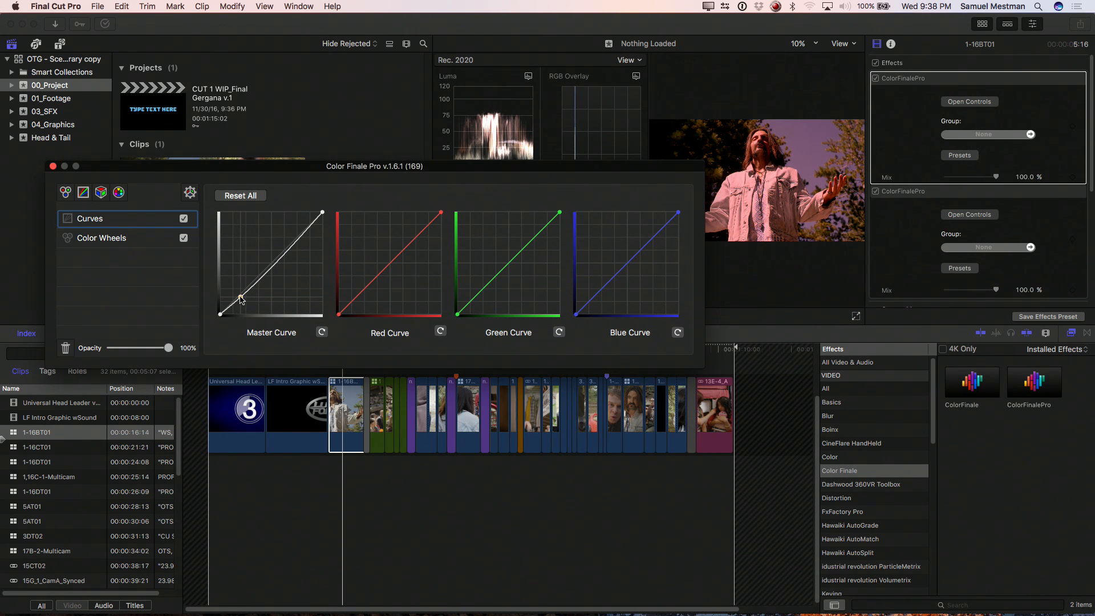
pyautogui.moveTo(270, 264); pyautogui.dragTo(269, 263)
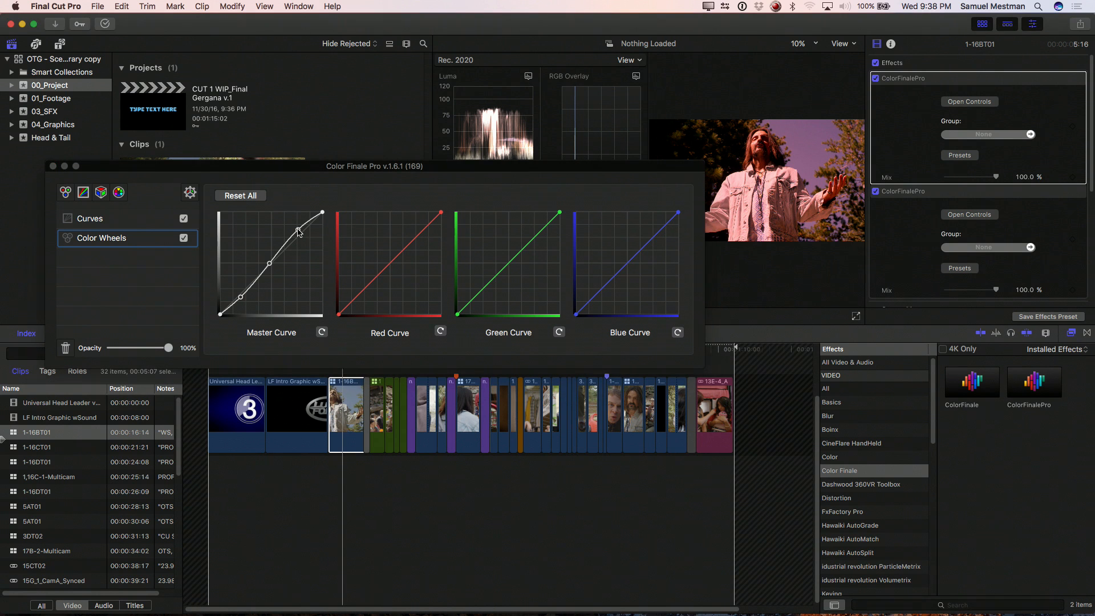
# Step: Adjust the lower part of the master curve for the 1-16CT01 clip to deepen its shadows
pyautogui.press('space')
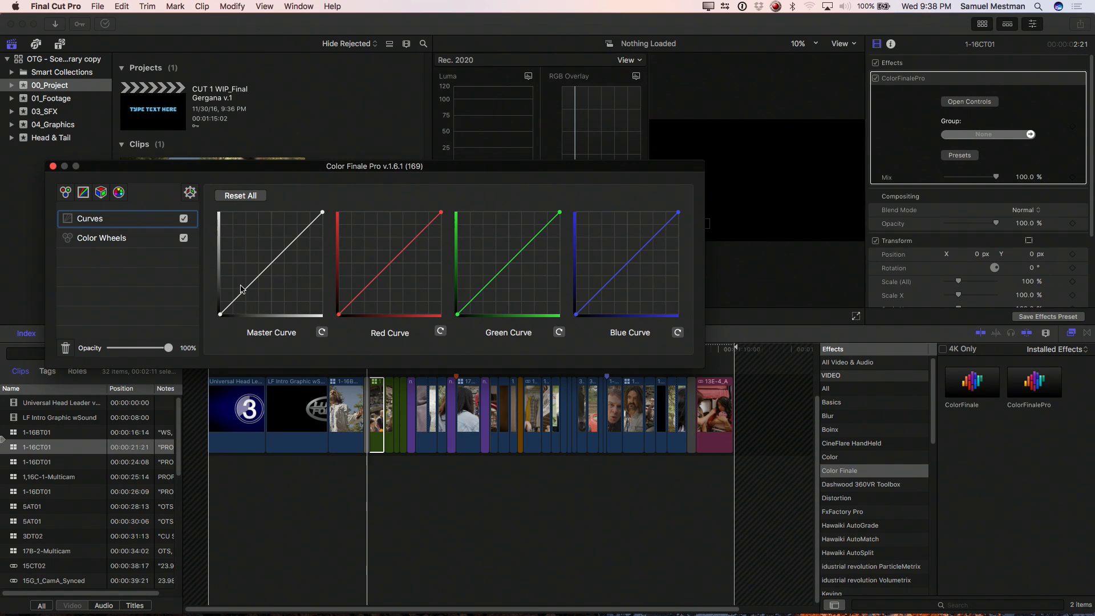
pyautogui.press('space')
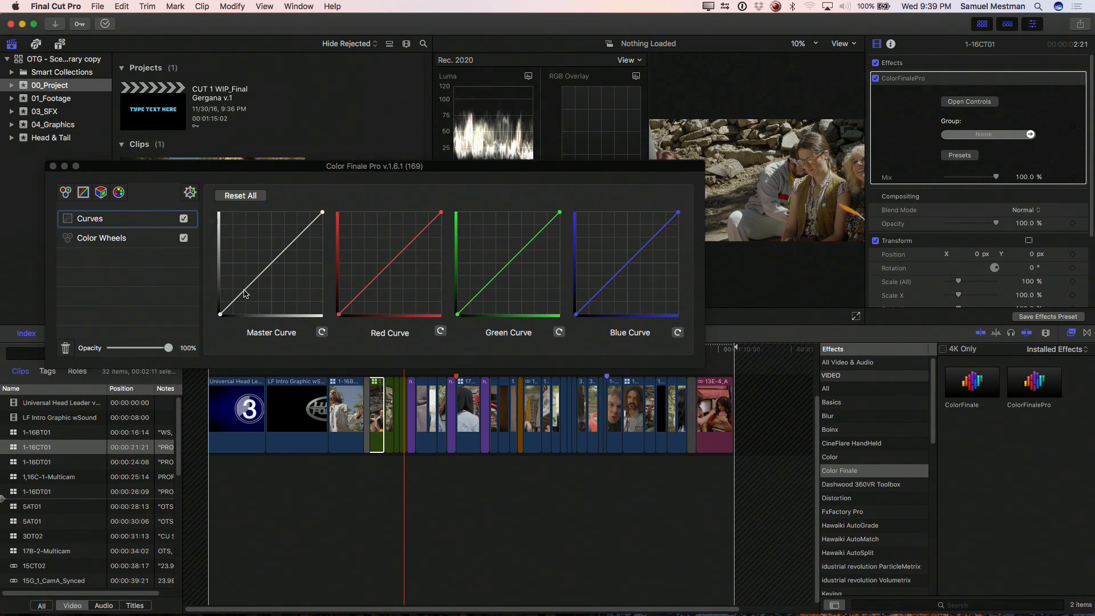
pyautogui.press('Up')
pyautogui.press('Up')
pyautogui.press('Up')
pyautogui.press('Up')
pyautogui.press('Up')
pyautogui.press('Down')
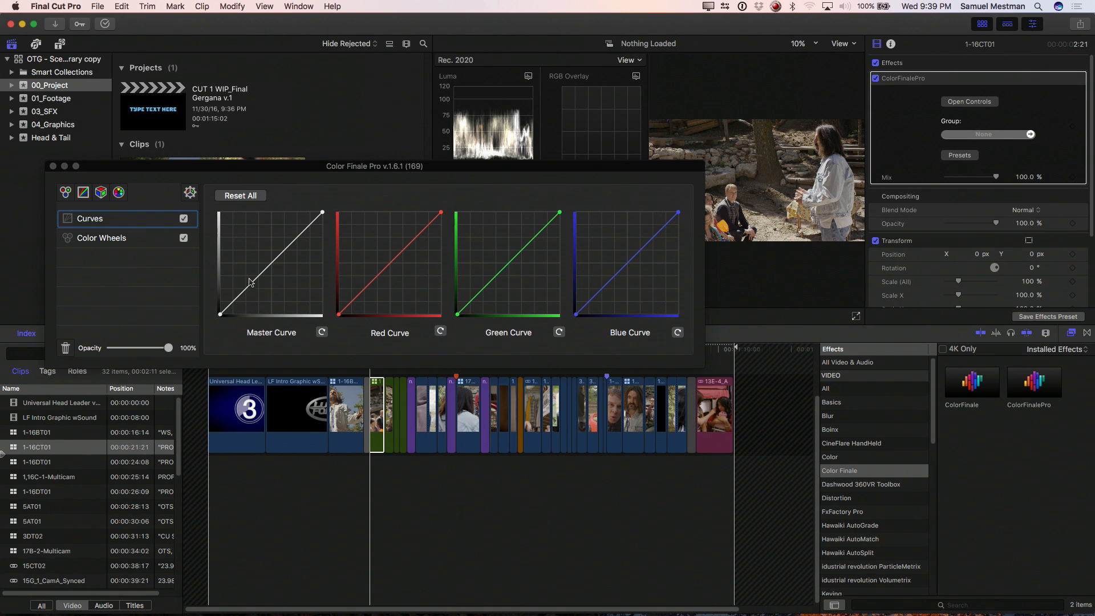
pyautogui.click(247, 292)
pyautogui.moveTo(247, 293); pyautogui.dragTo(249, 295)
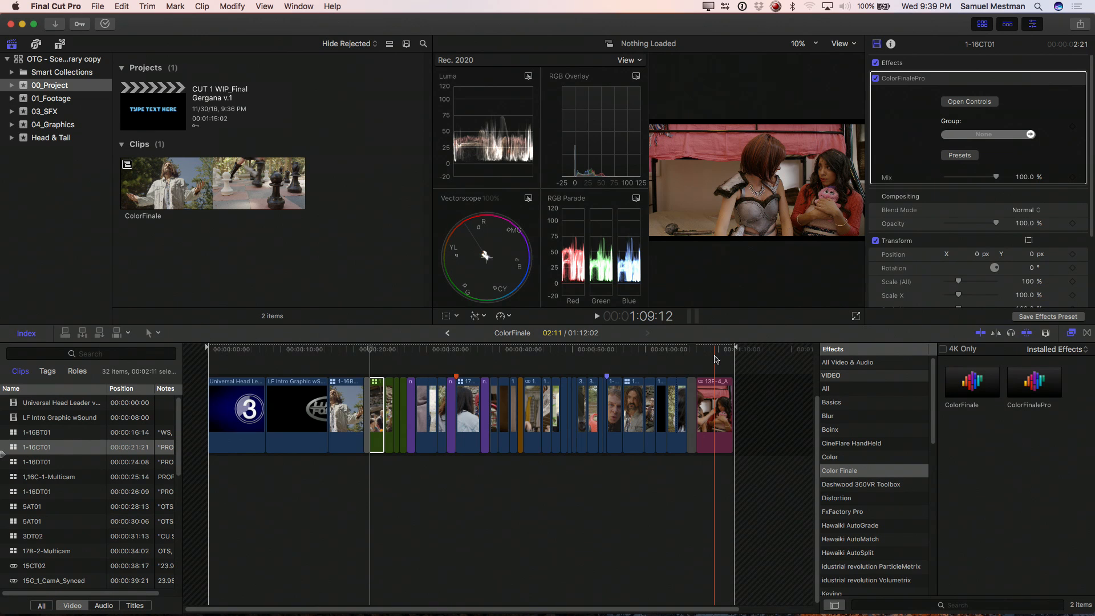
# Step: Highlight the Campfire, banana-emoji and eggplant-emoji roles in turn to check which timeline clips use them
pyautogui.click(78, 371)
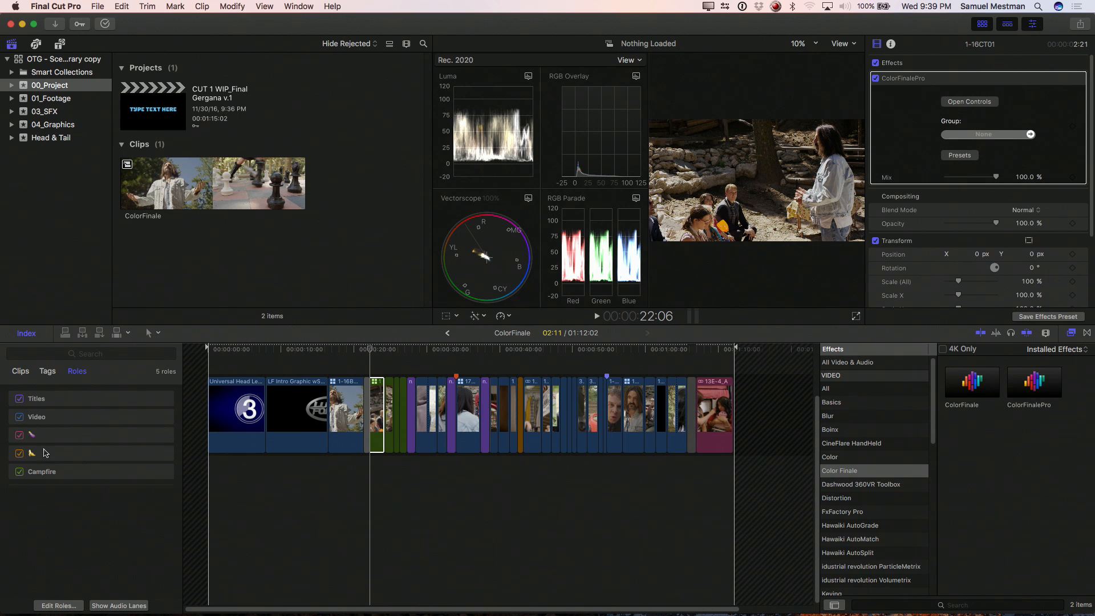
pyautogui.click(52, 474)
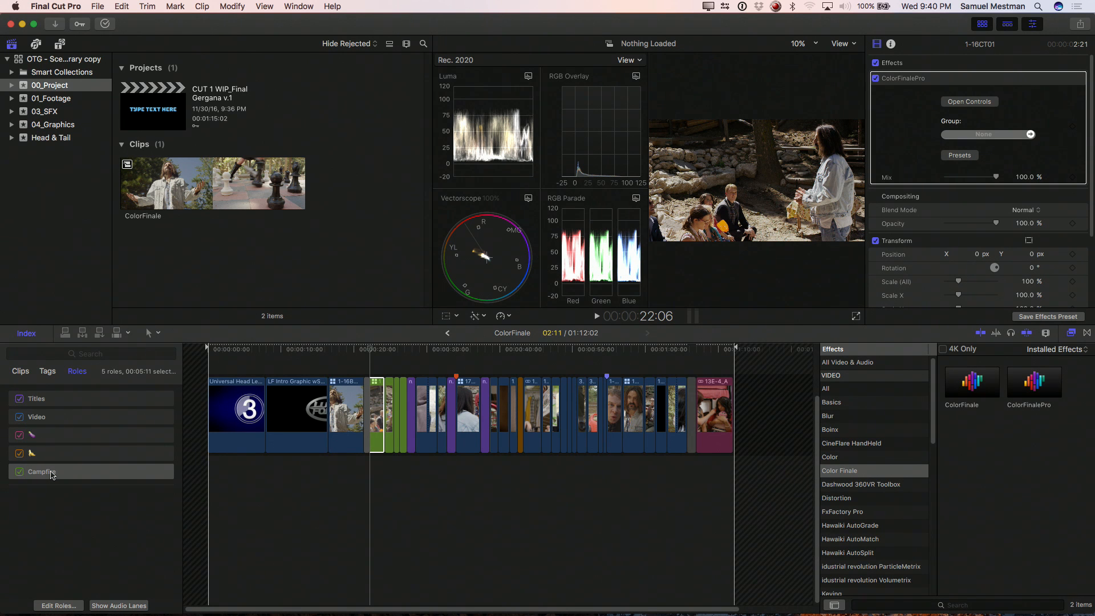
pyautogui.click(52, 453)
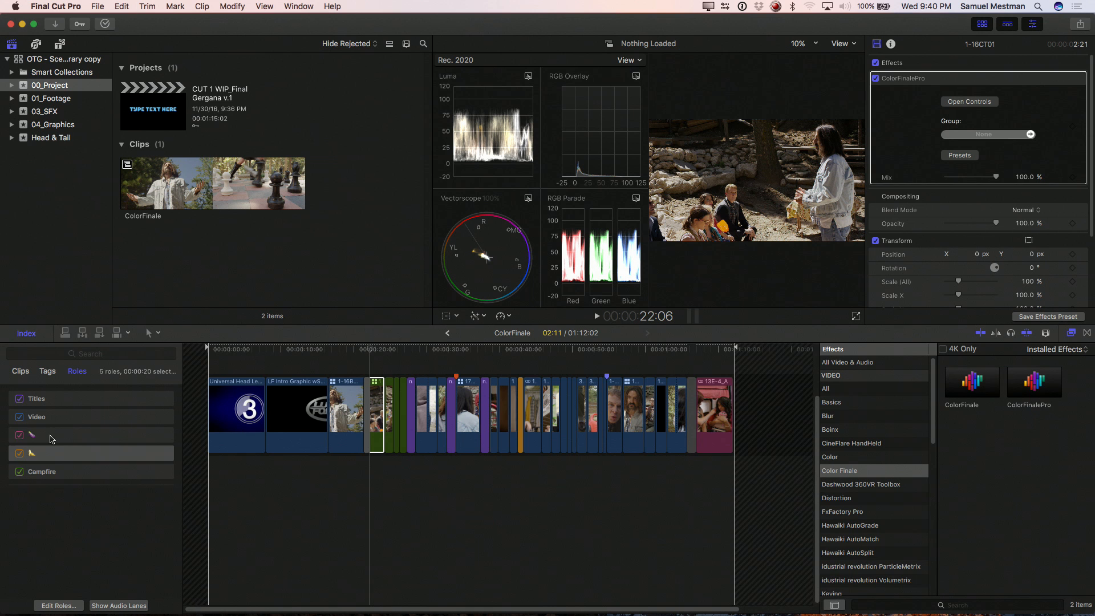
pyautogui.click(51, 436)
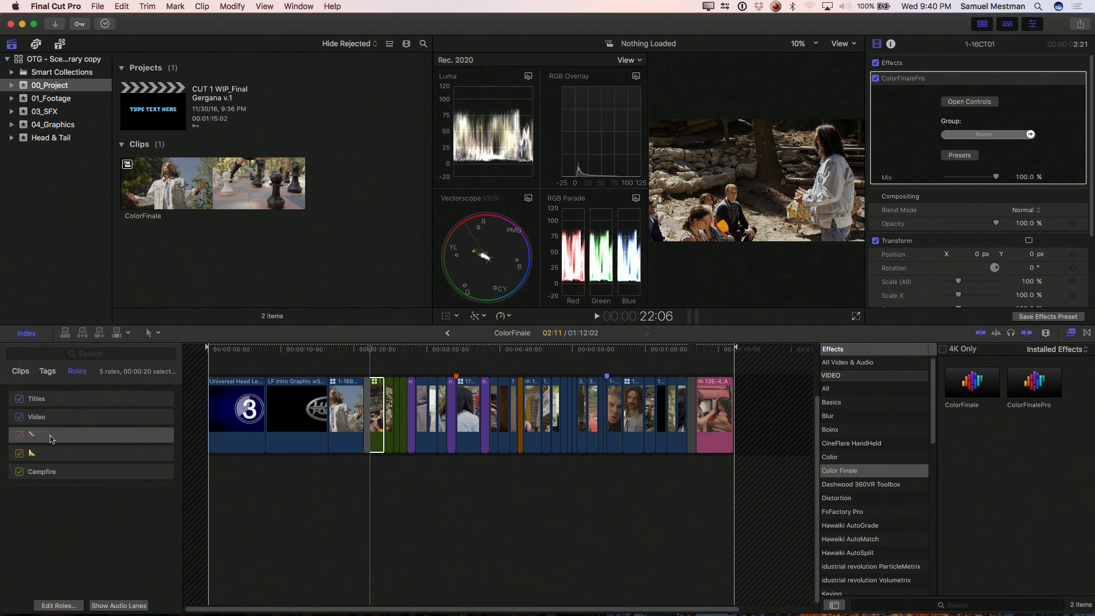
pyautogui.click(66, 507)
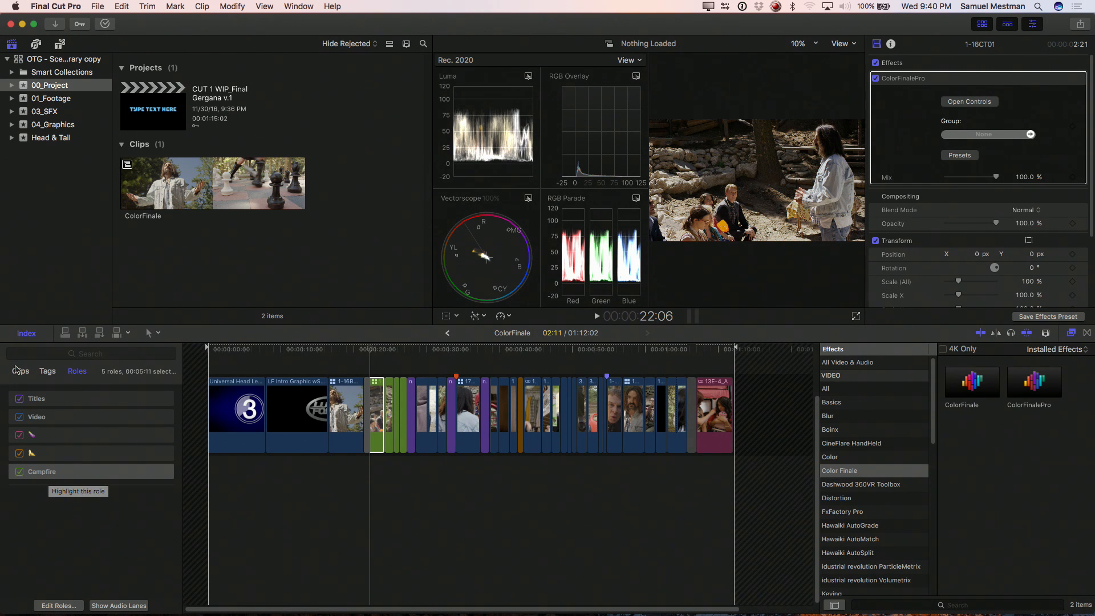
# Step: Search the clips in the timeline index for "campfire"
pyautogui.click(20, 371)
pyautogui.click(36, 354)
pyautogui.write('campfire')
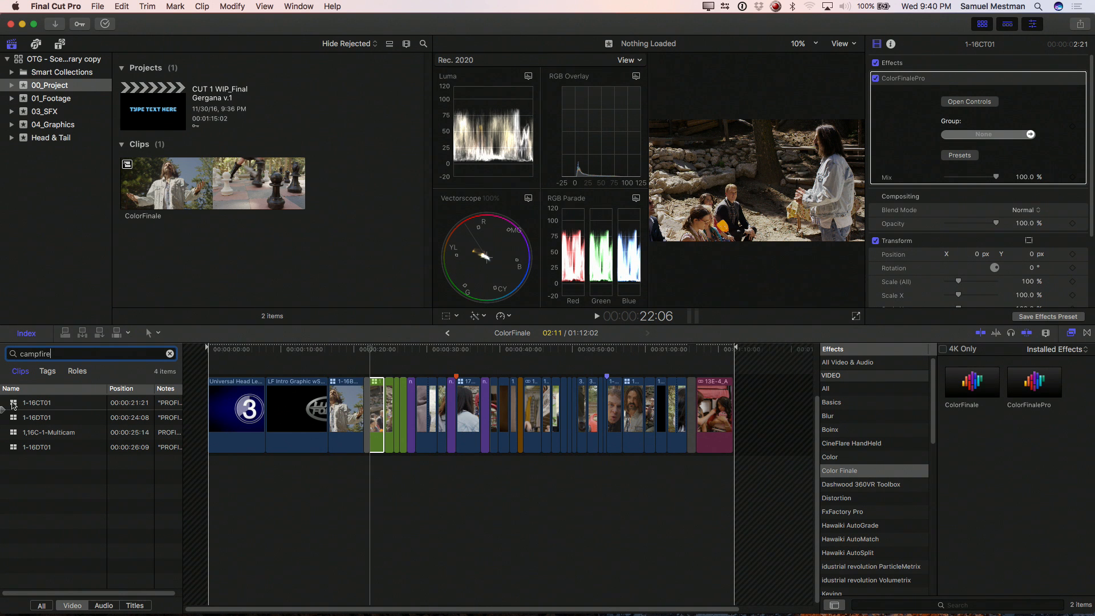
# Step: Assign the 1-16CT01 clip's ColorFinalePro effect to the Campfire group, updating the effect with the group's values
pyautogui.click(13, 404)
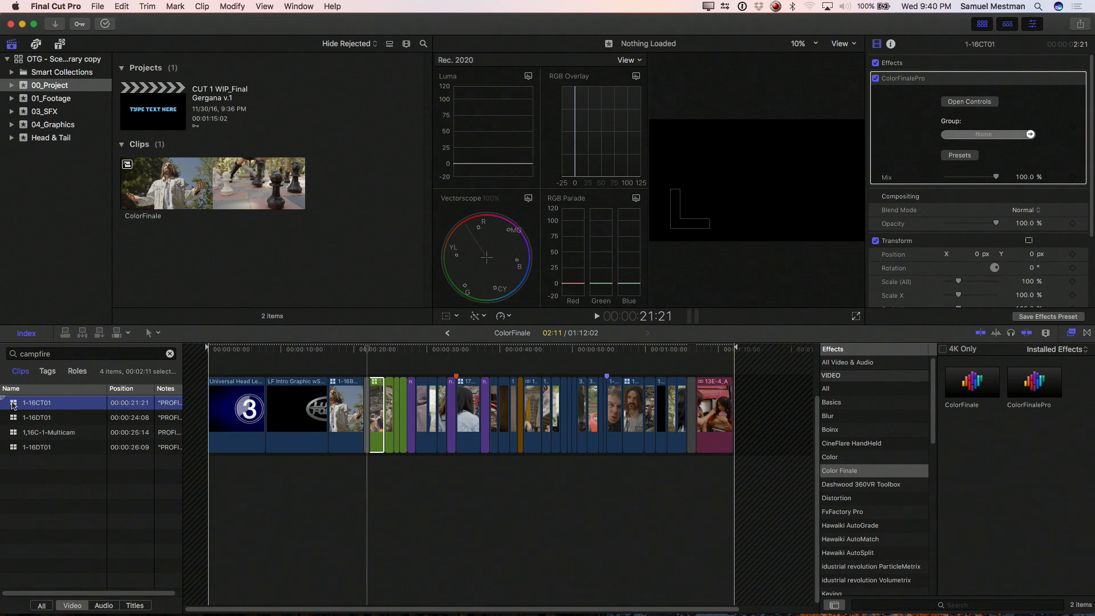
pyautogui.click(1031, 134)
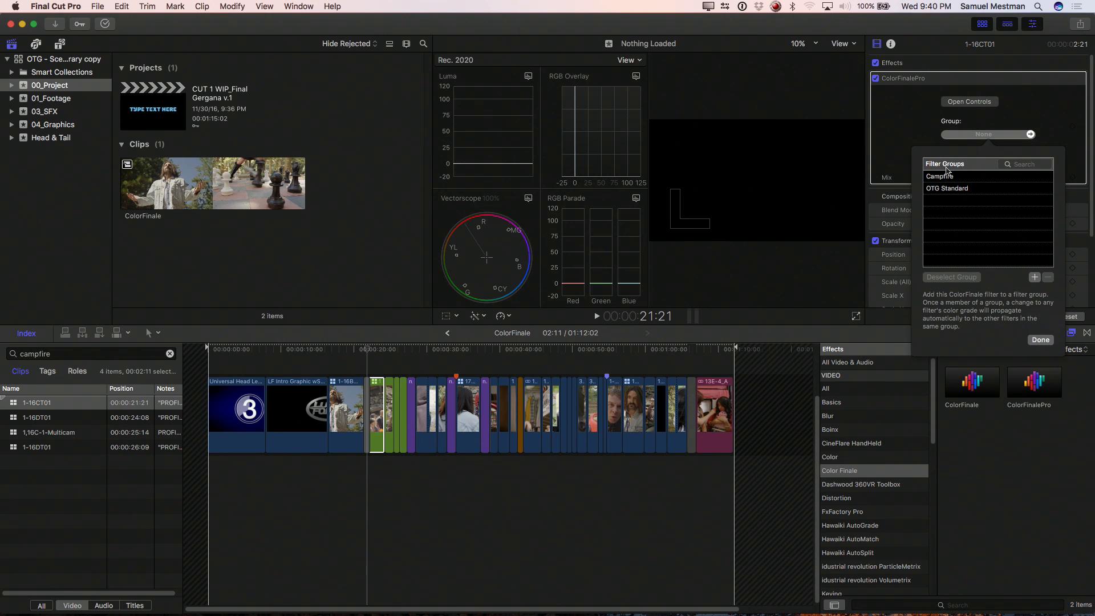
pyautogui.click(948, 178)
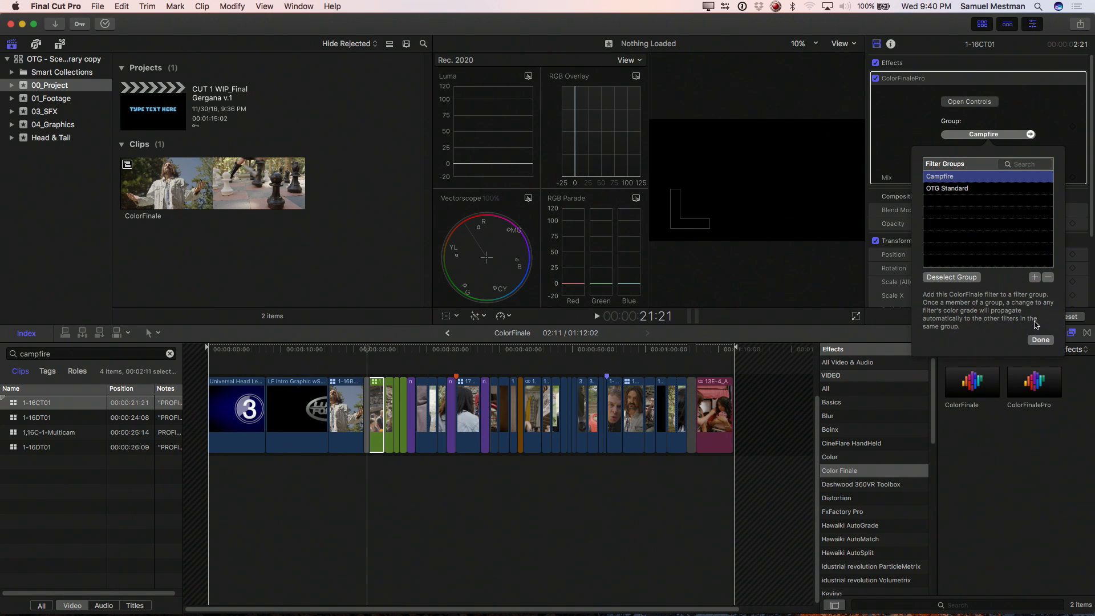
pyautogui.click(1039, 340)
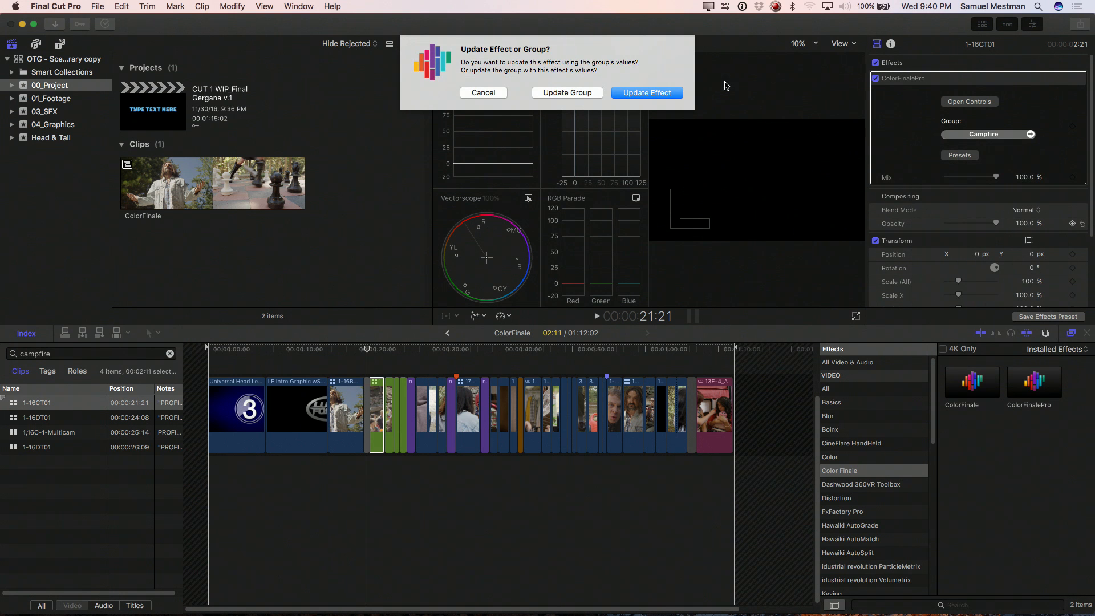
pyautogui.click(645, 94)
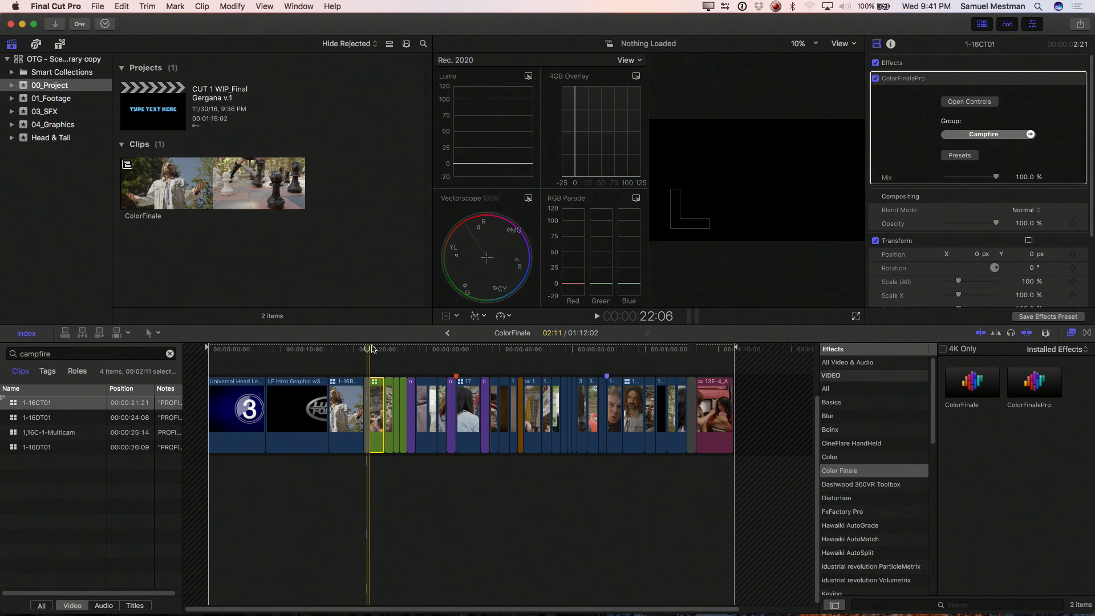
pyautogui.click(371, 349)
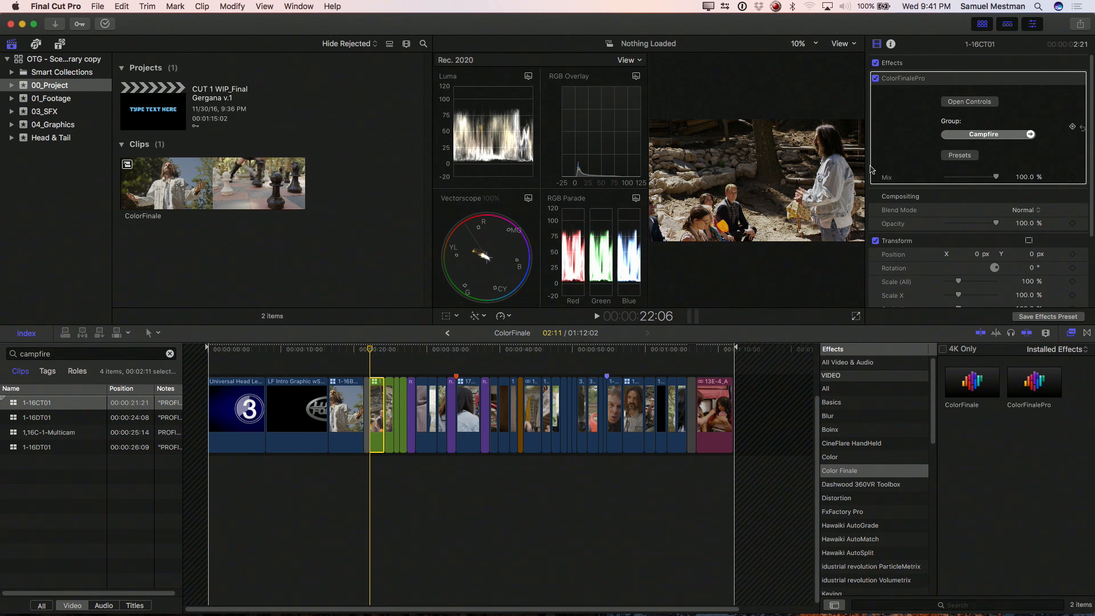
# Step: Save the clip's ColorFinalePro effect as a video effects preset named Campfire in the Color Finale category
pyautogui.click(1054, 317)
pyautogui.write('Campfire')
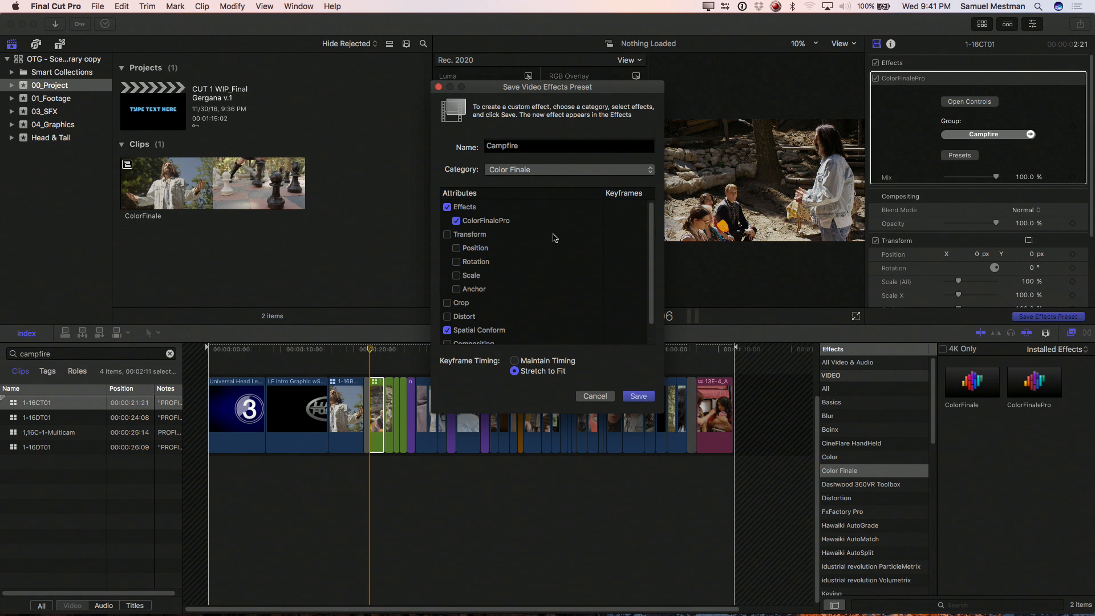
pyautogui.click(638, 396)
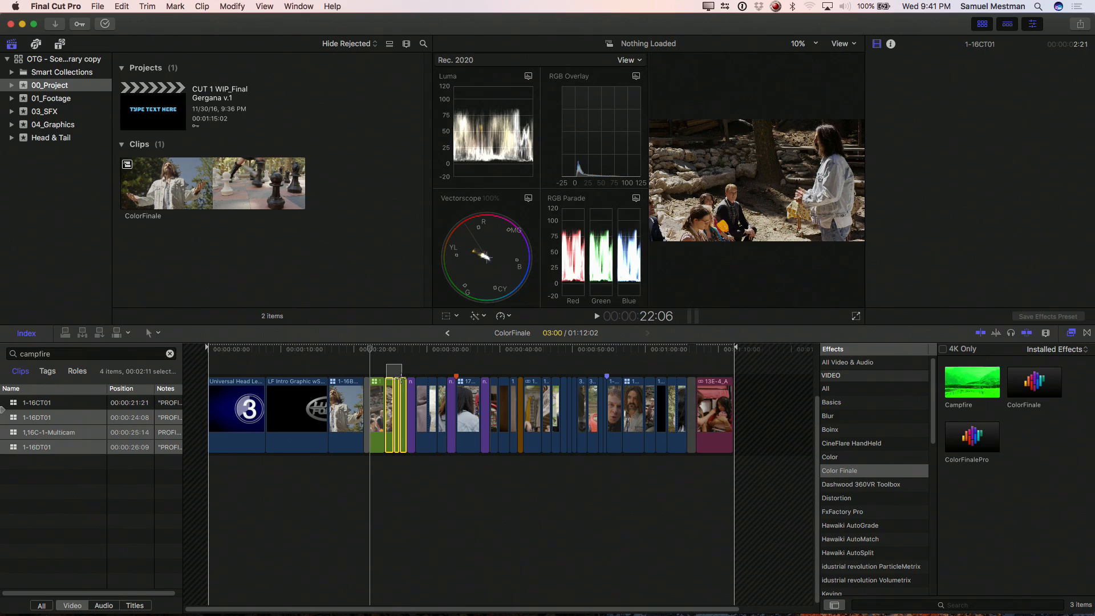
# Step: Remove the ColorFinalePro effect from the three campfire clips that follow 1-16CT01
pyautogui.click(109, 6)
pyautogui.moveTo(122, 7)
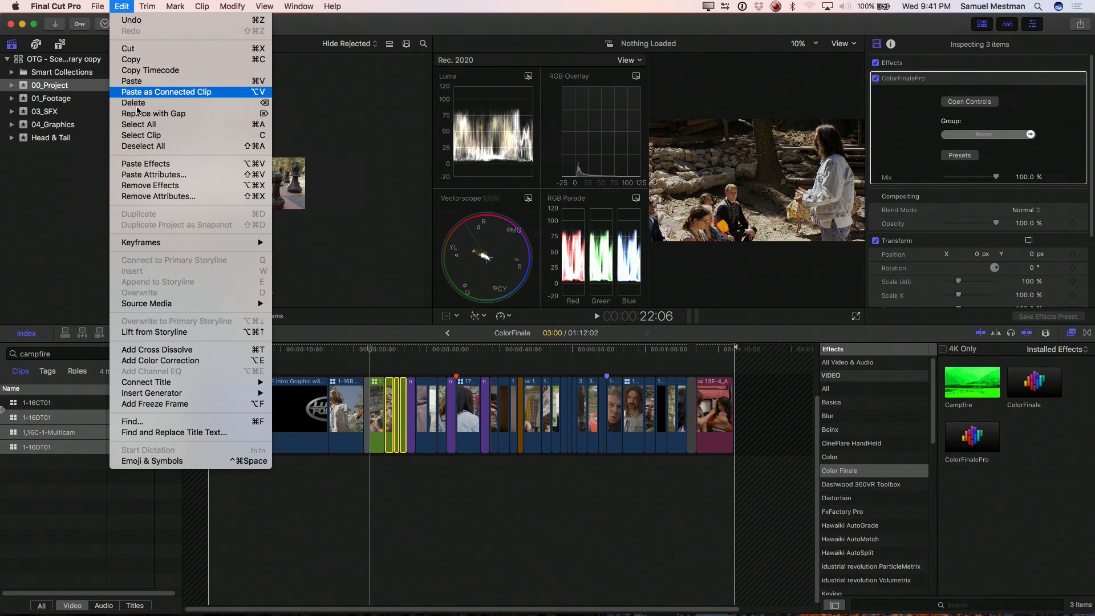
pyautogui.click(161, 174)
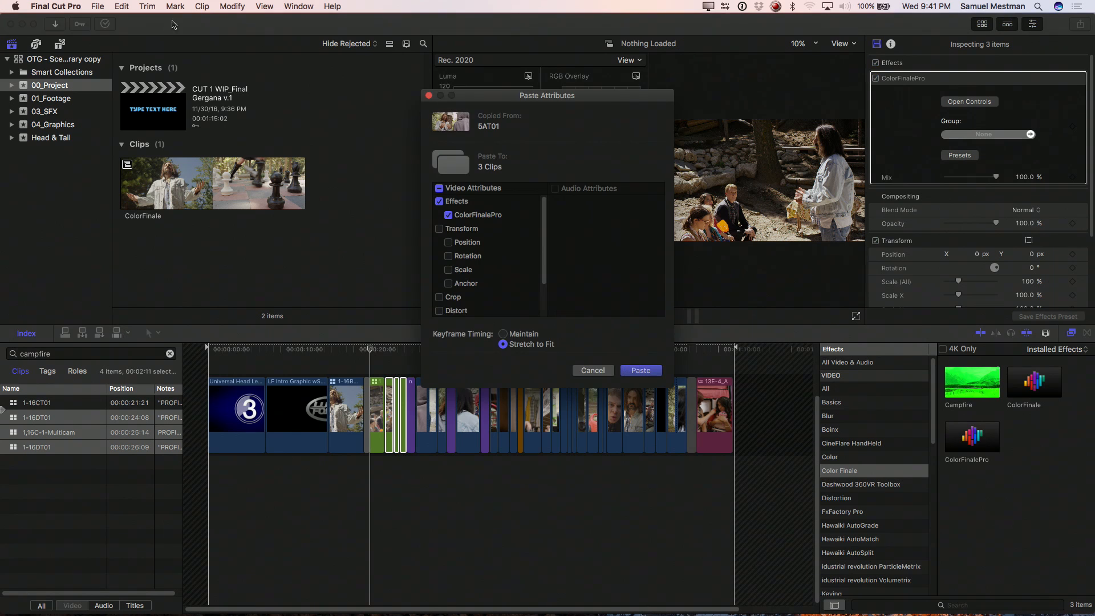
pyautogui.click(587, 368)
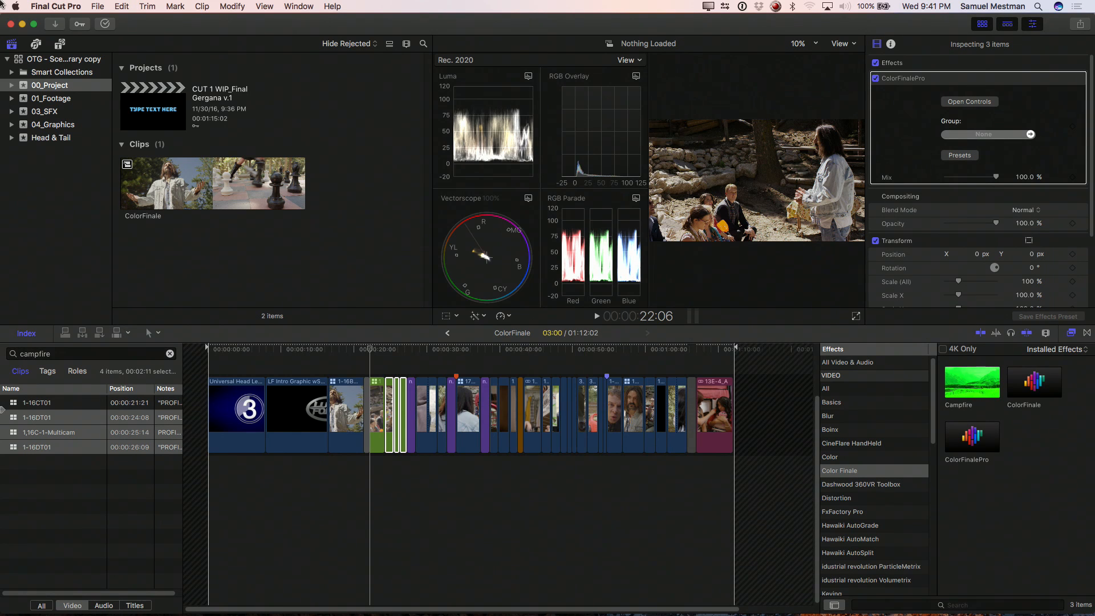
pyautogui.click(121, 7)
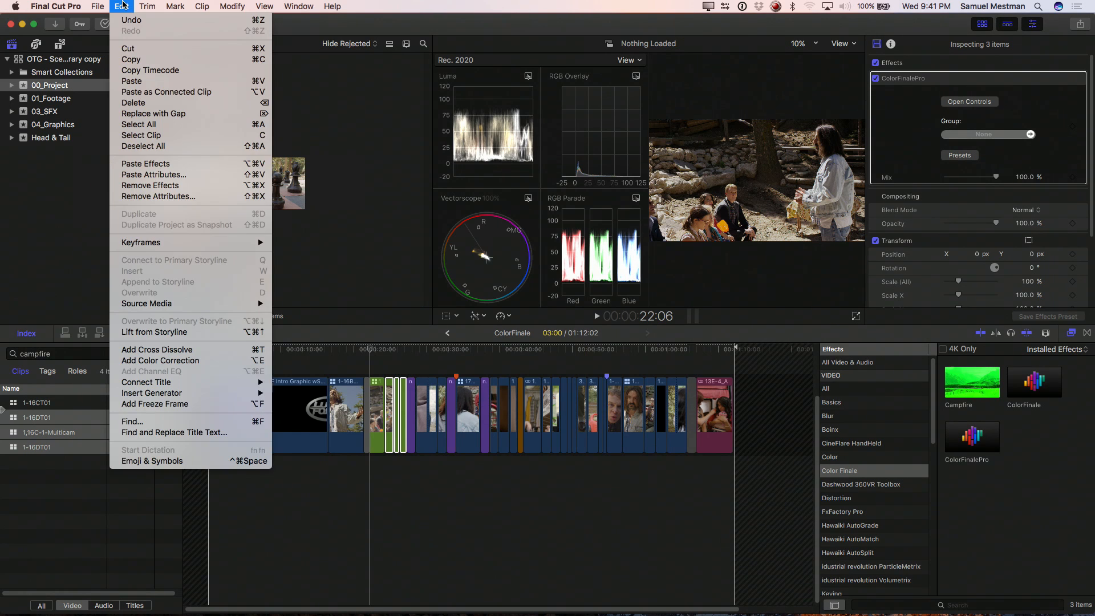
pyautogui.click(154, 197)
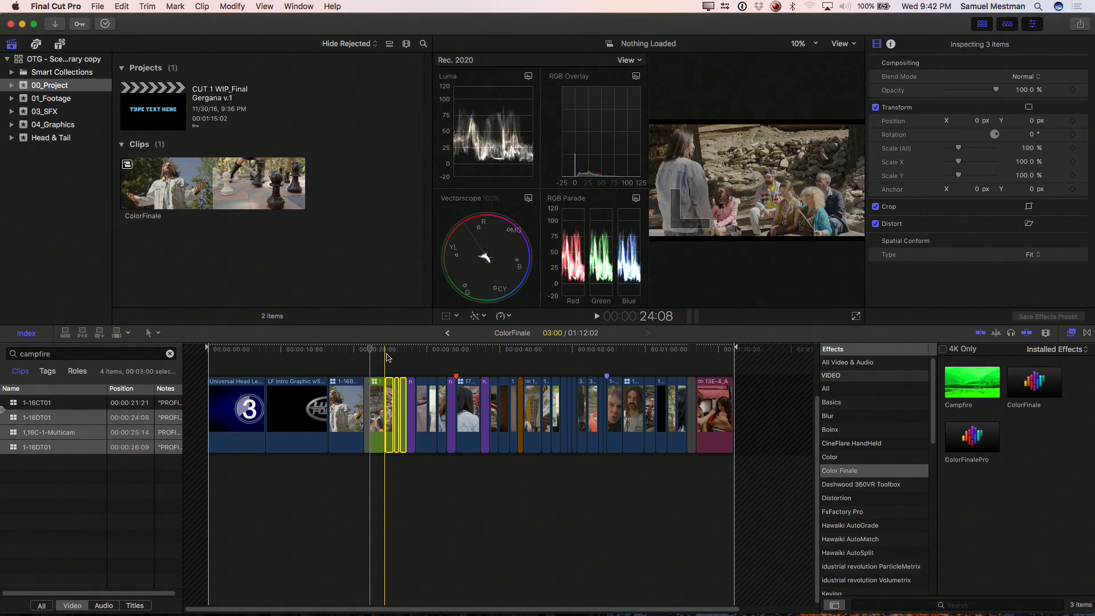
# Step: Apply the saved Campfire effect preset to the three ungraded campfire clips and check the last one's group
pyautogui.click(397, 355)
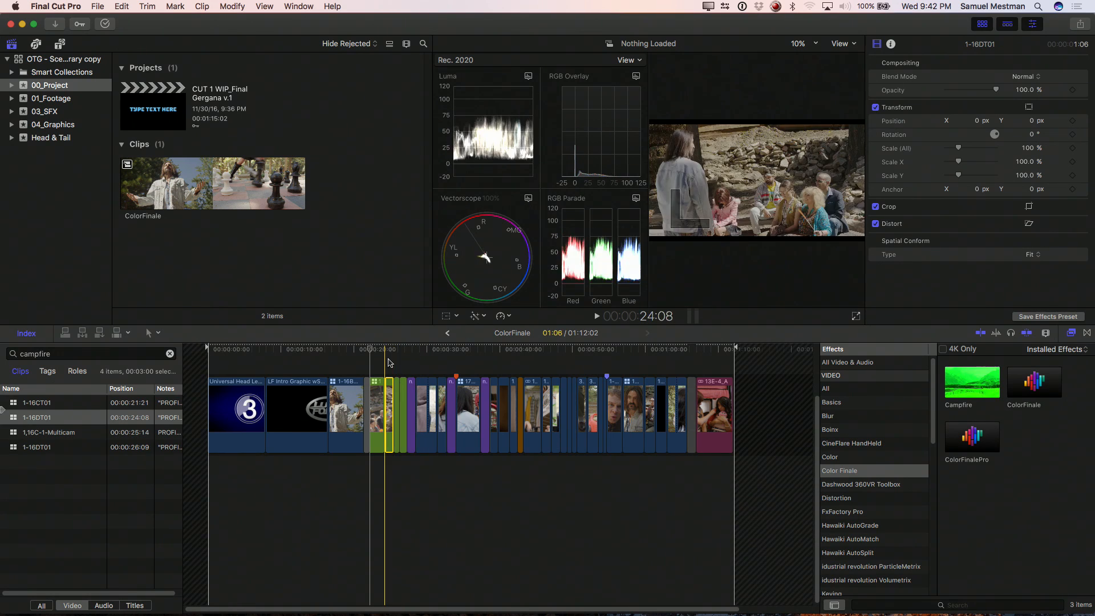
pyautogui.click(391, 365)
pyautogui.moveTo(390, 365); pyautogui.dragTo(405, 399)
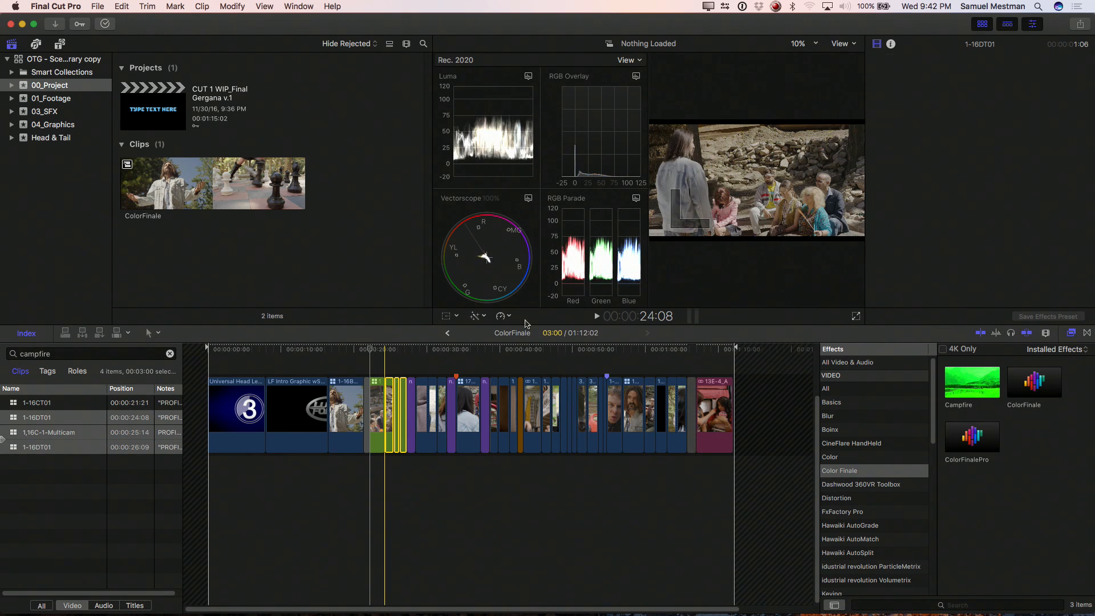
pyautogui.doubleClick(979, 384)
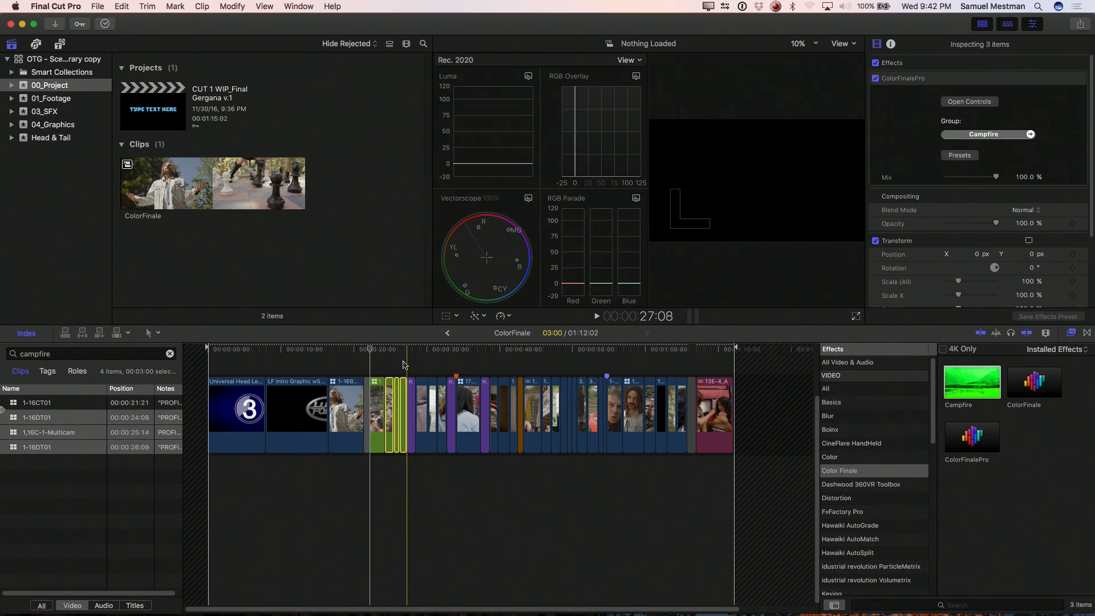
pyautogui.click(403, 414)
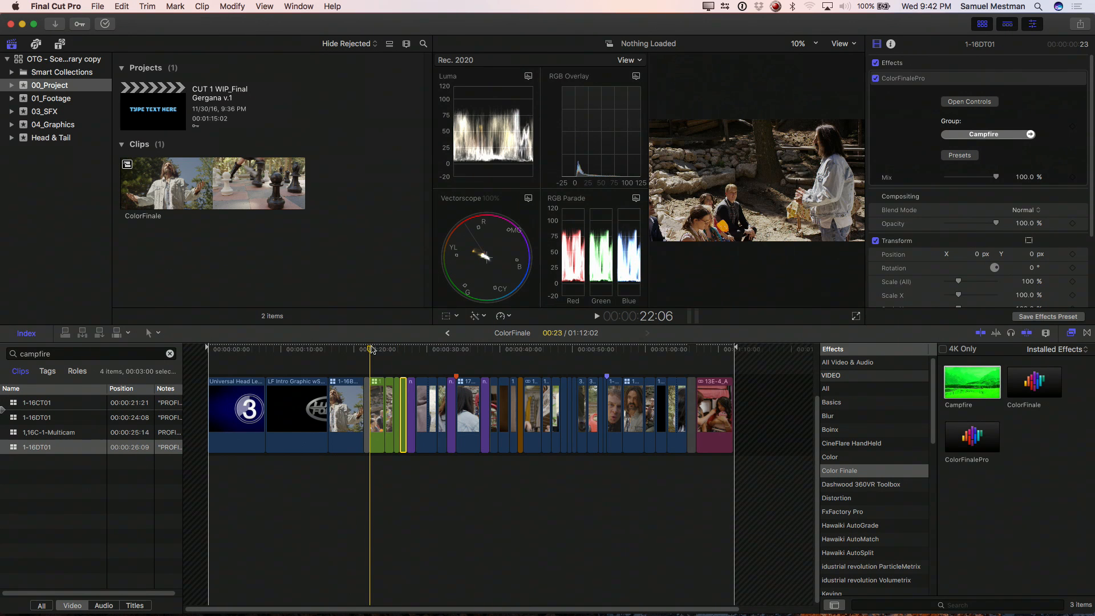
# Step: Tint the Campfire group blue through 1-16CT01's color wheels, with gain at red -0.31, green -0.21 and blue 0.52
pyautogui.press('c')
pyautogui.click(952, 101)
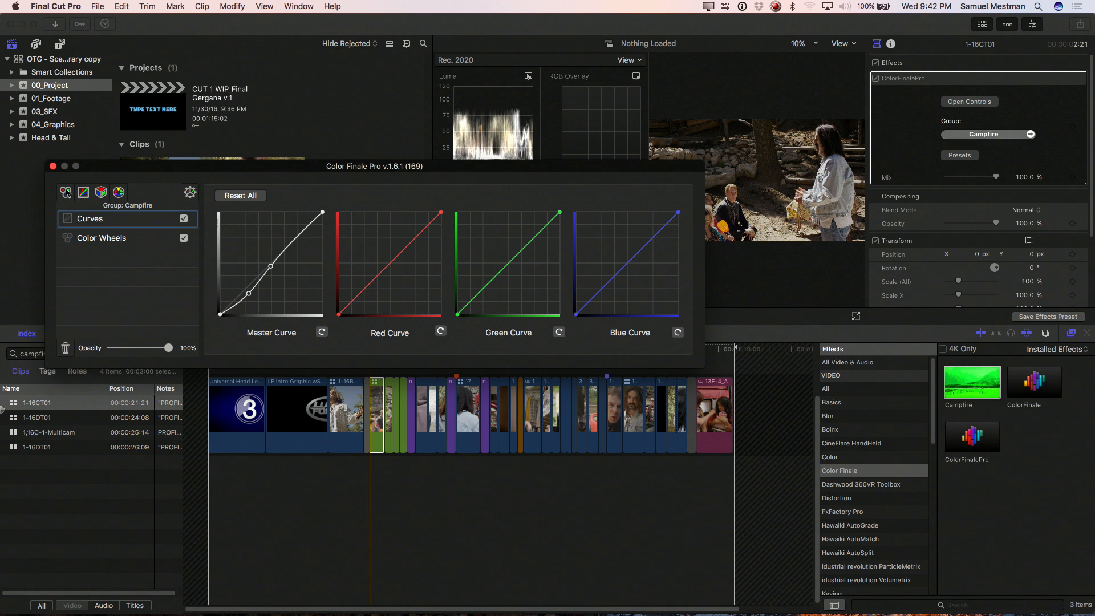
pyautogui.click(94, 239)
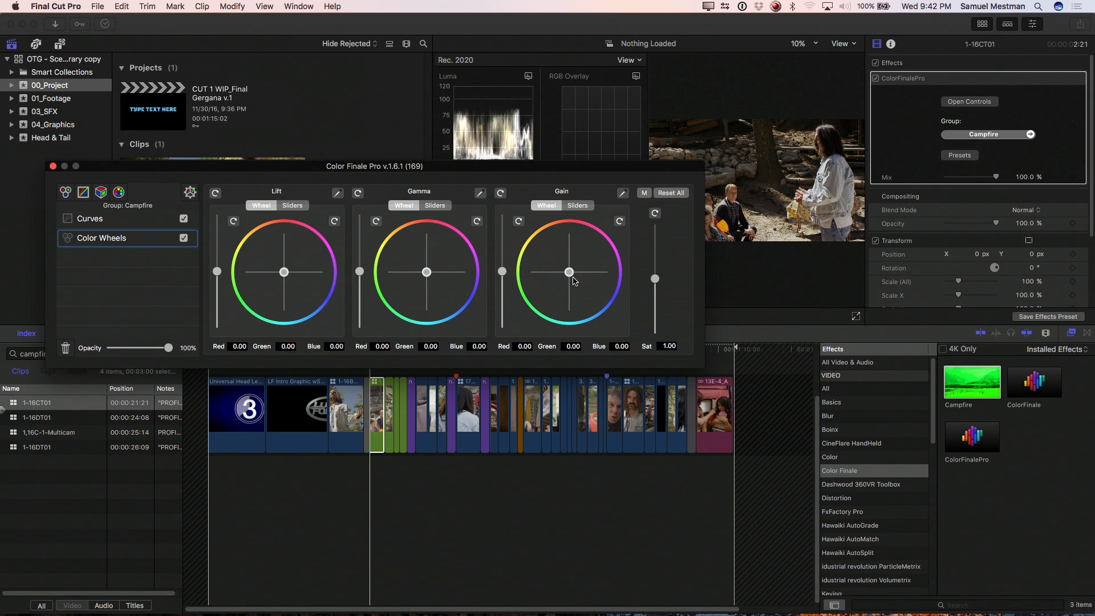
pyautogui.moveTo(573, 277); pyautogui.dragTo(586, 284)
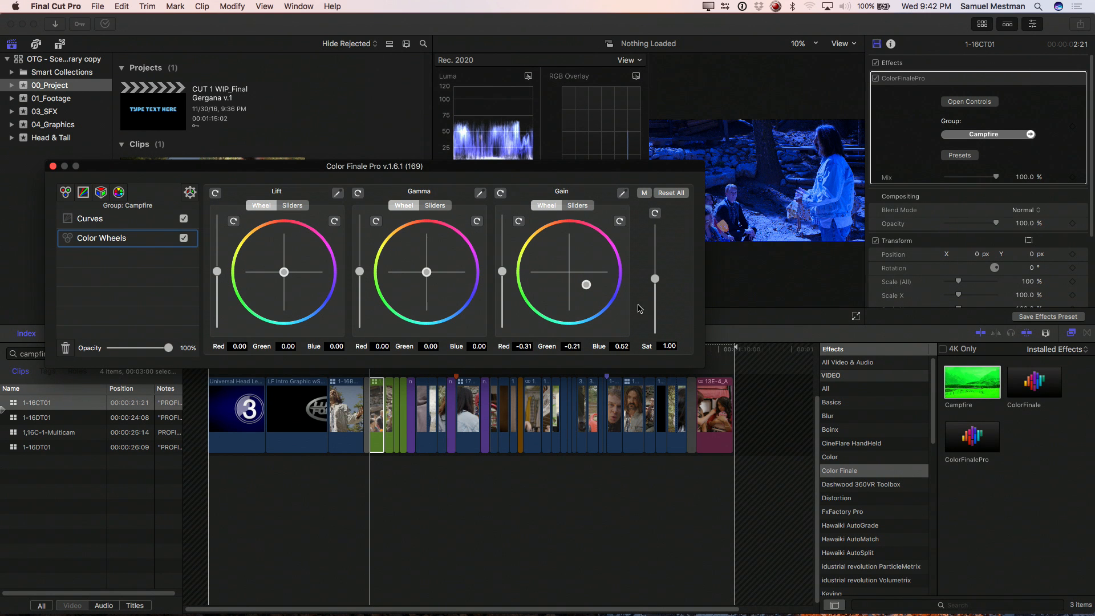
pyautogui.click(365, 404)
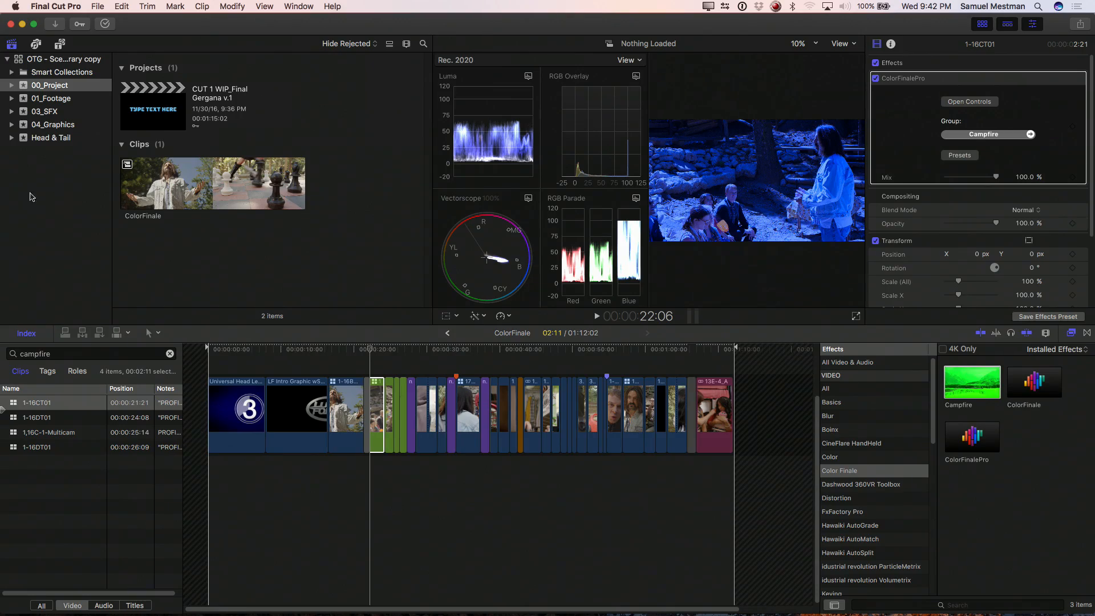
# Step: Highlight the banana-emoji role and place the playhead on its selected clip, 15C_1_CamA_Synced
pyautogui.click(520, 411)
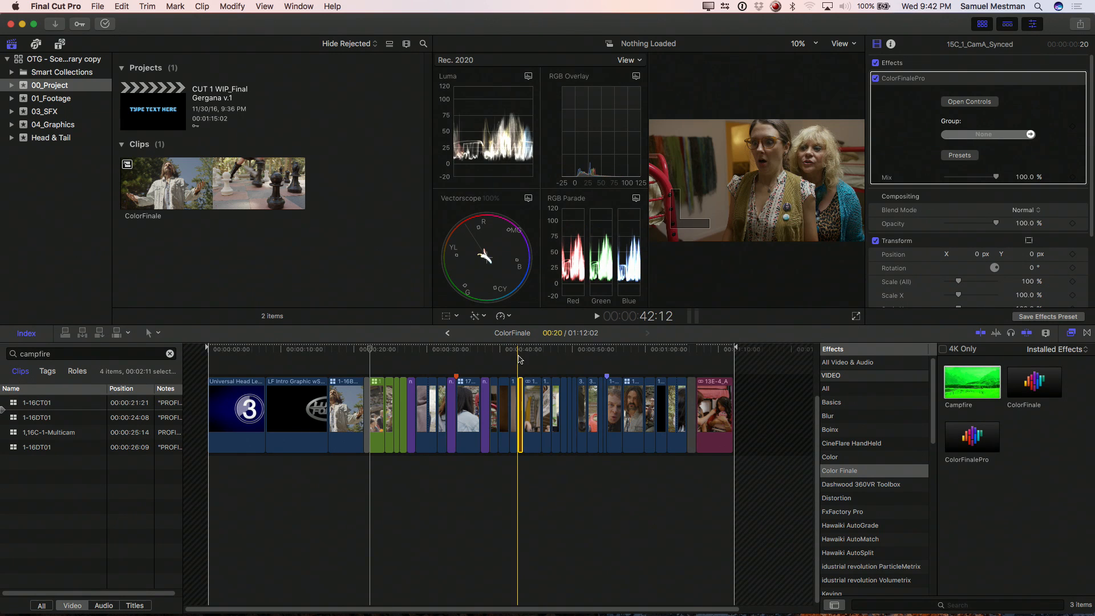
pyautogui.click(77, 371)
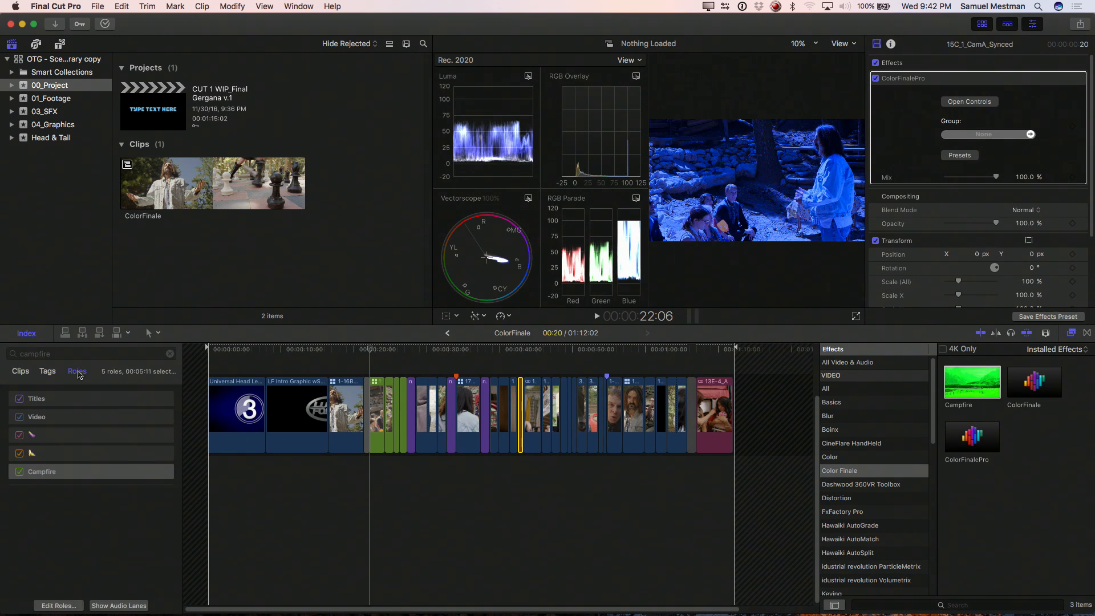
pyautogui.click(45, 456)
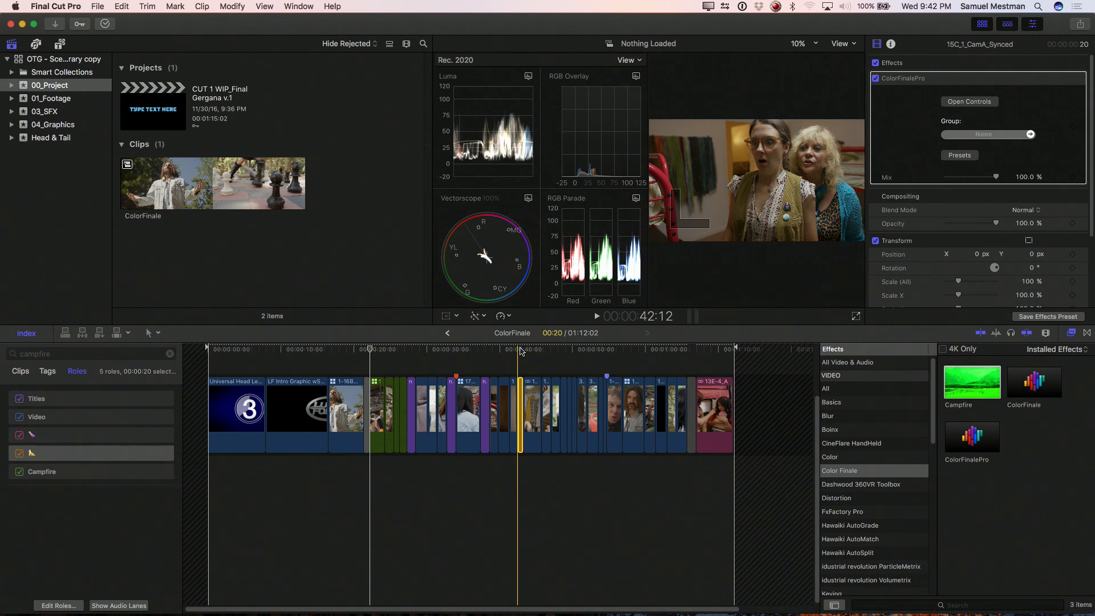
pyautogui.press('super+equal')
pyautogui.press('super+equal')
pyautogui.press('super+equal')
pyautogui.press('super+equal')
pyautogui.moveTo(520, 351); pyautogui.dragTo(543, 350)
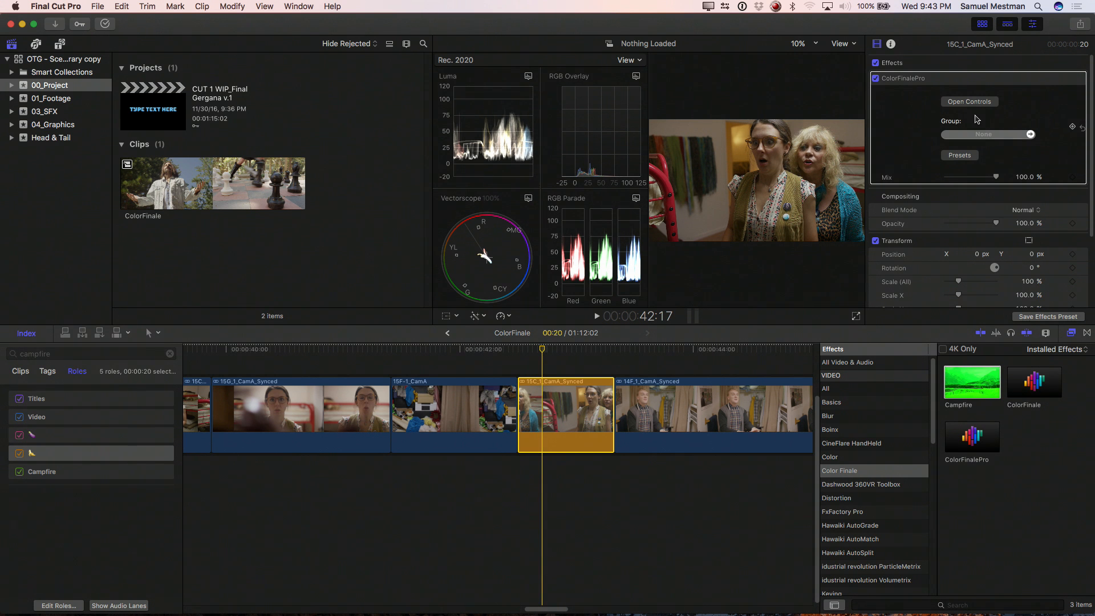
# Step: Apply the banana-emoji preset from the OTG project's Tints folder to the 15C_1_CamA_Synced clip's ColorFinalePro effect
pyautogui.click(960, 157)
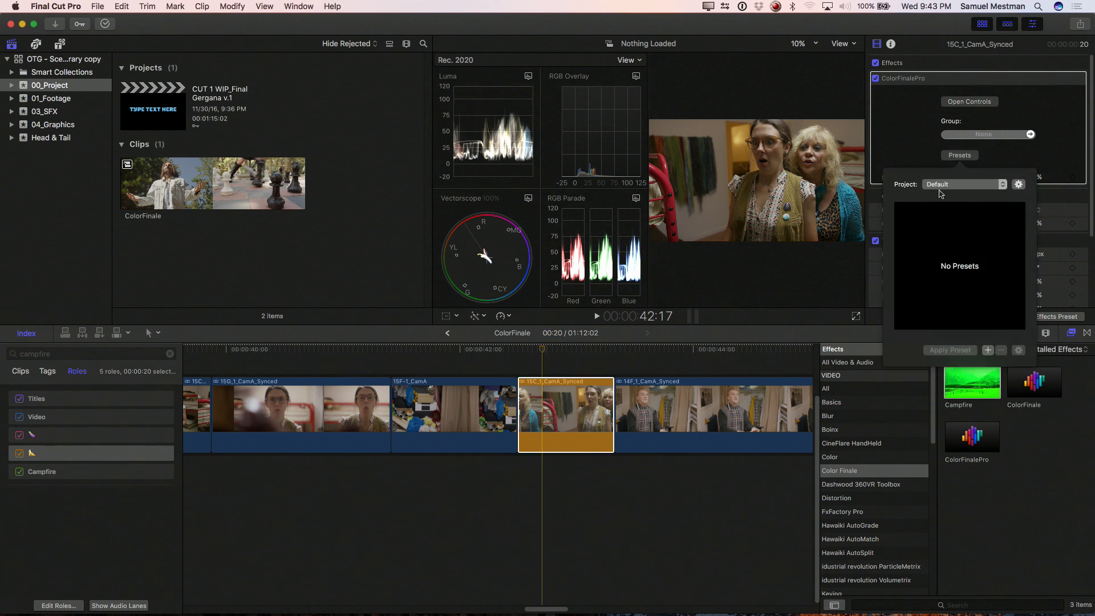
pyautogui.click(942, 190)
pyautogui.click(1006, 196)
pyautogui.click(901, 212)
pyautogui.click(947, 248)
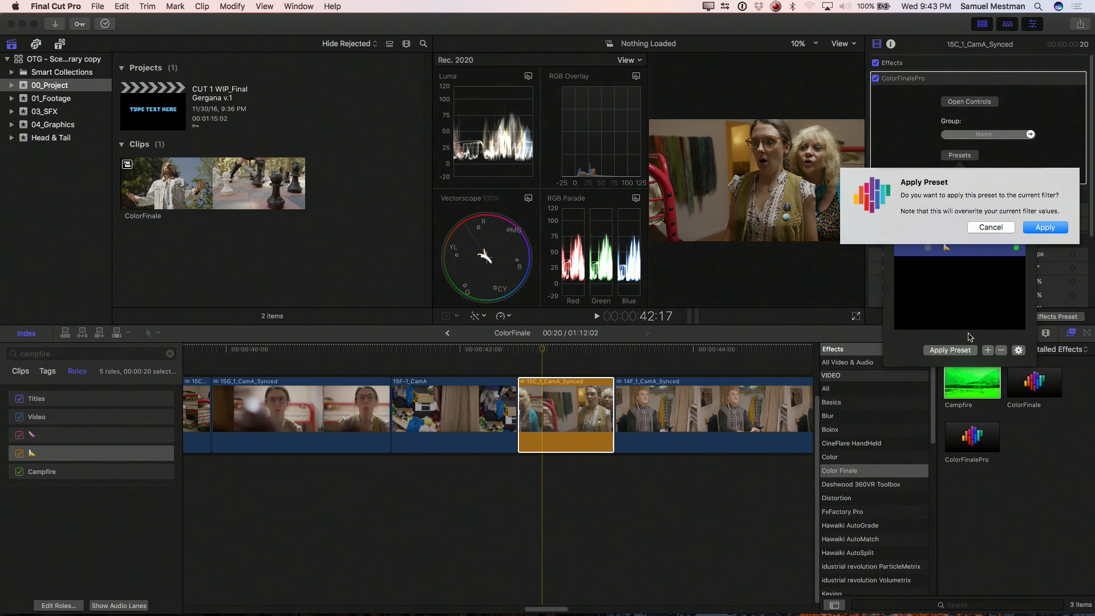
pyautogui.click(1047, 228)
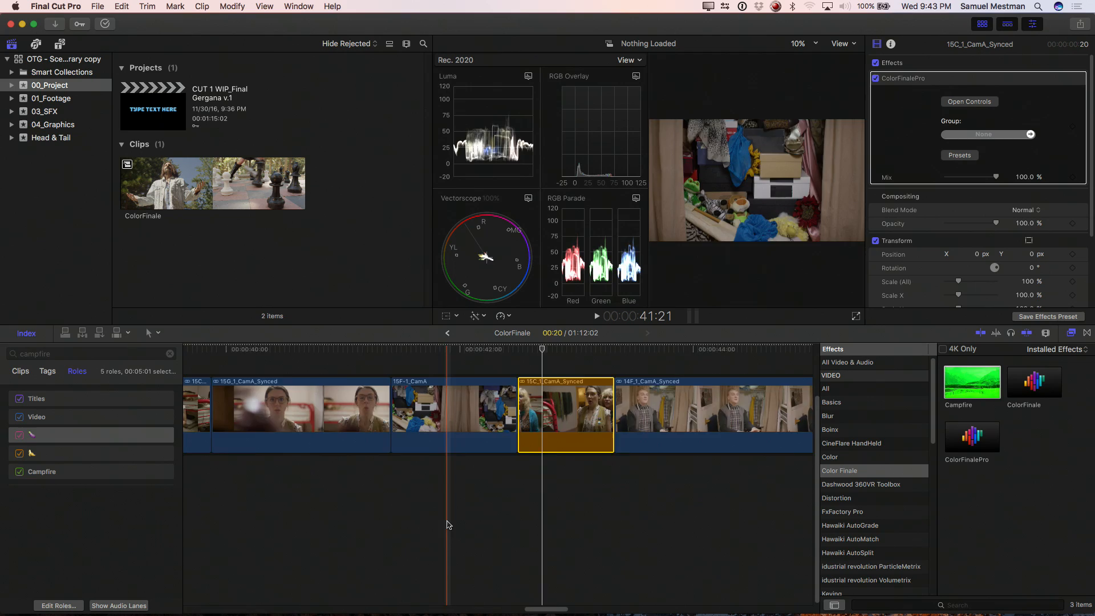
# Step: Apply the eggplant-emoji preset from the OTG project's Tints folder to the 13E-4_A clip at the end of the timeline
pyautogui.hscroll(-4, 448, 522)
pyautogui.hscroll(10, 447, 522)
pyautogui.hscroll(15, 447, 522)
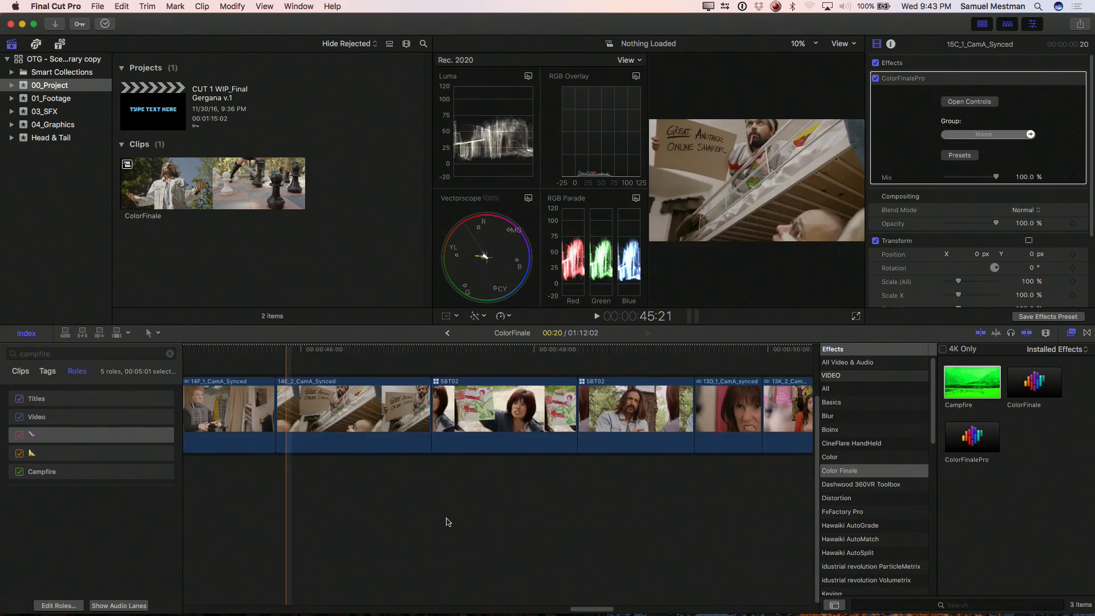
pyautogui.hscroll(6, 448, 523)
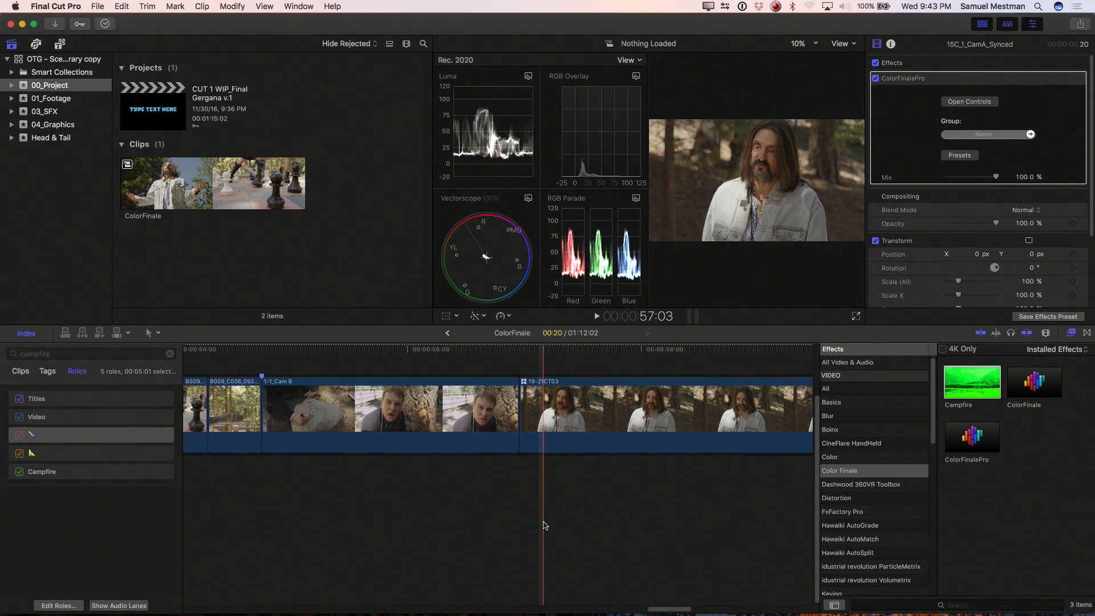
pyautogui.press('super+minus')
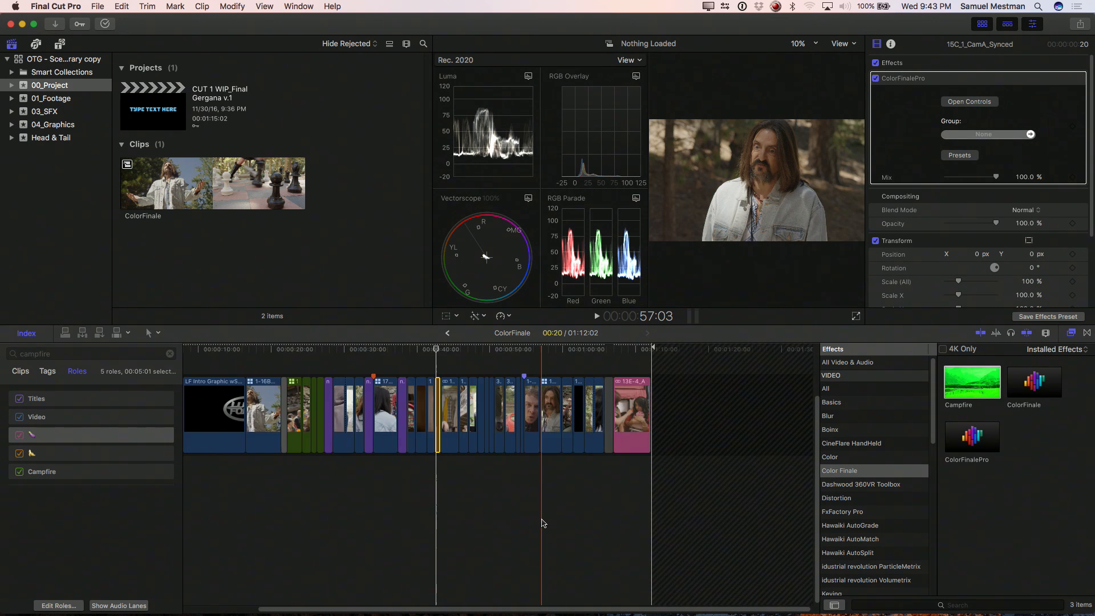
pyautogui.click(631, 413)
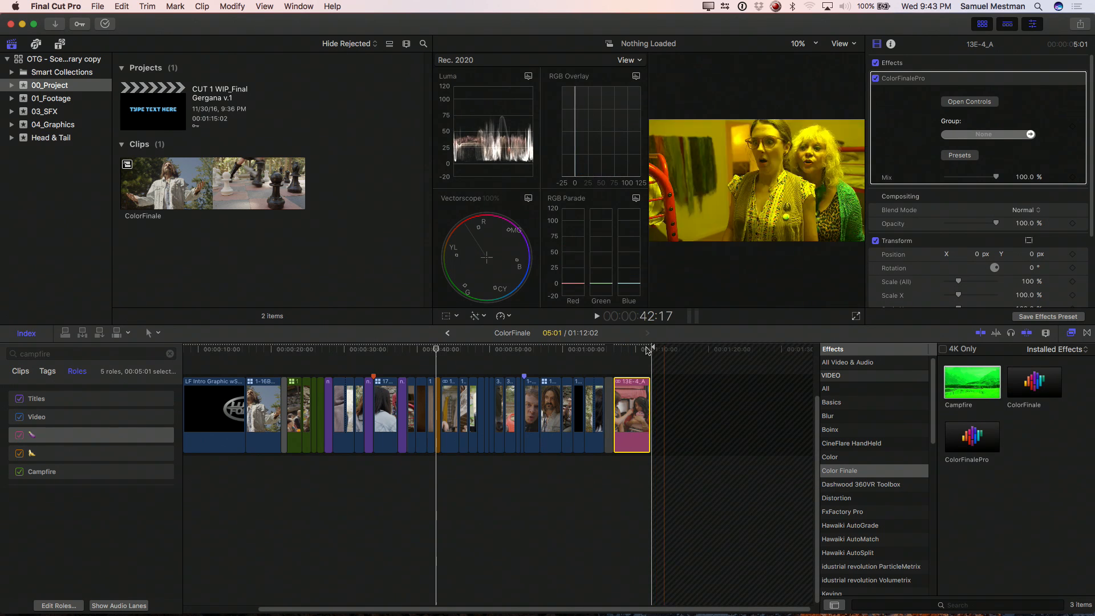
pyautogui.click(635, 350)
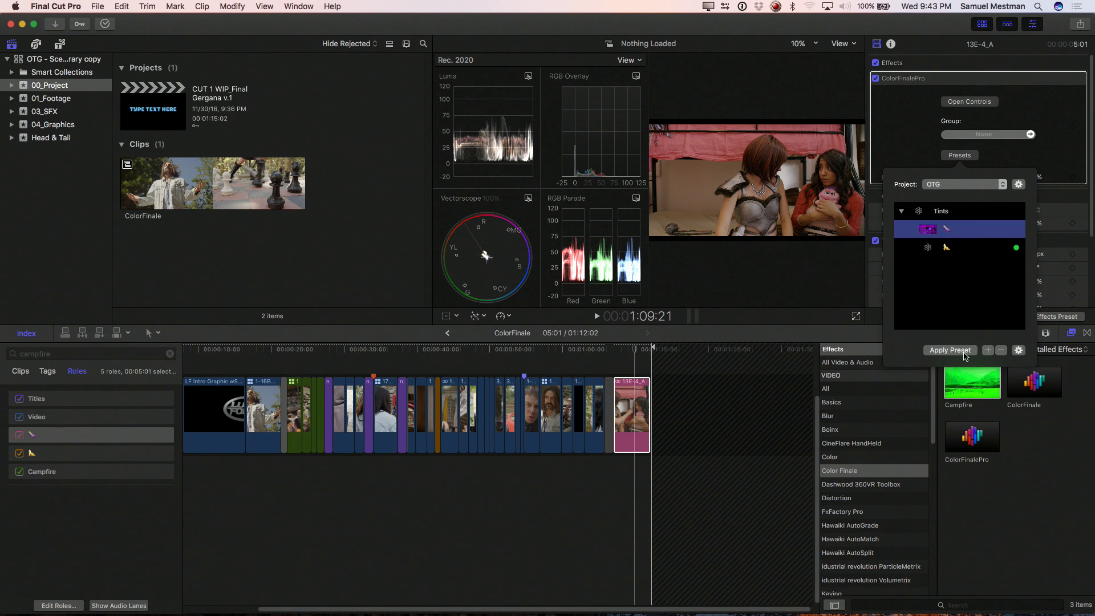
pyautogui.click(949, 350)
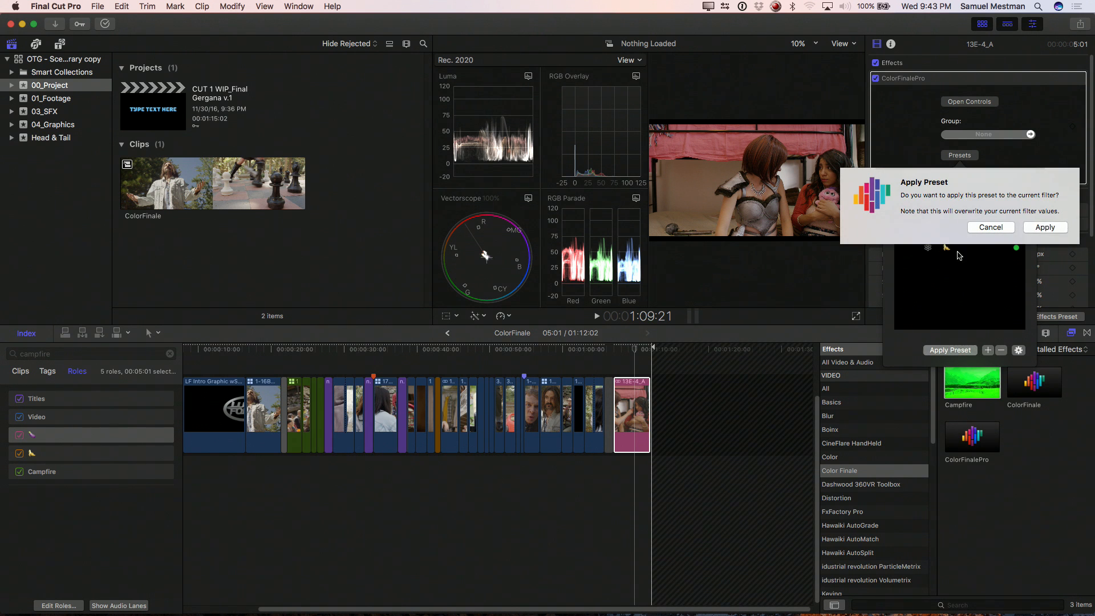
pyautogui.click(1044, 228)
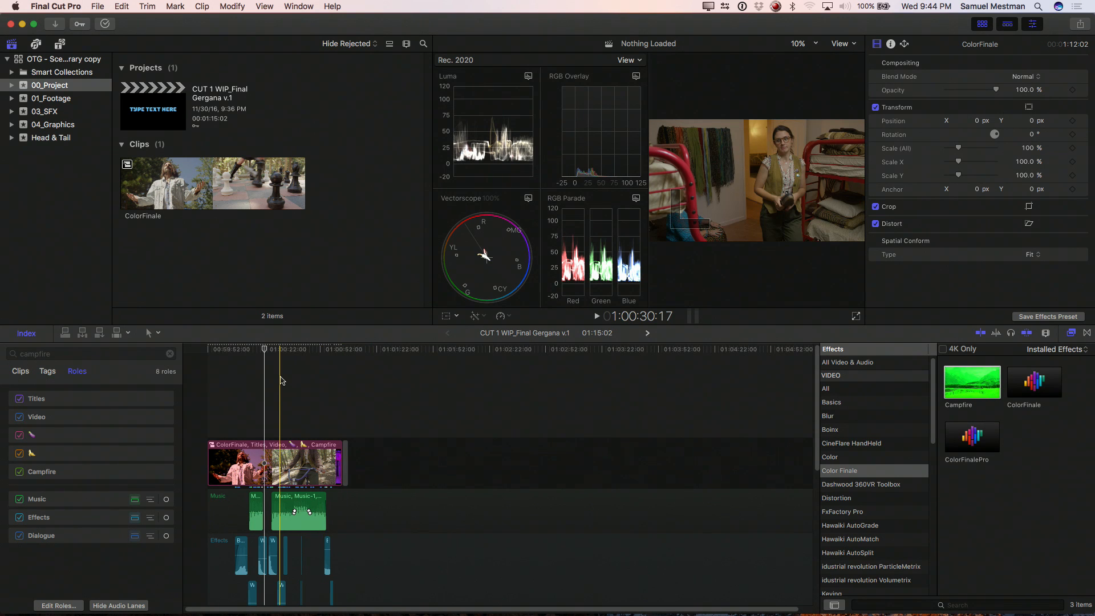
# Step: Move the Dialogue role above Music and Effects, and show its subroles as separate lanes in the timeline
pyautogui.press('super+equal')
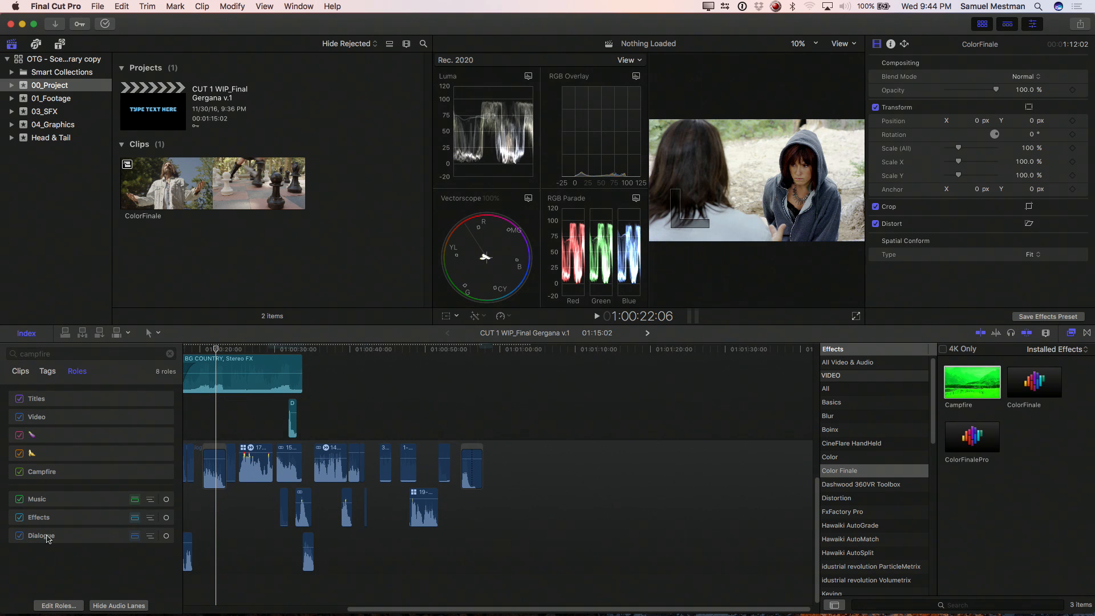
pyautogui.moveTo(46, 493); pyautogui.dragTo(46, 492)
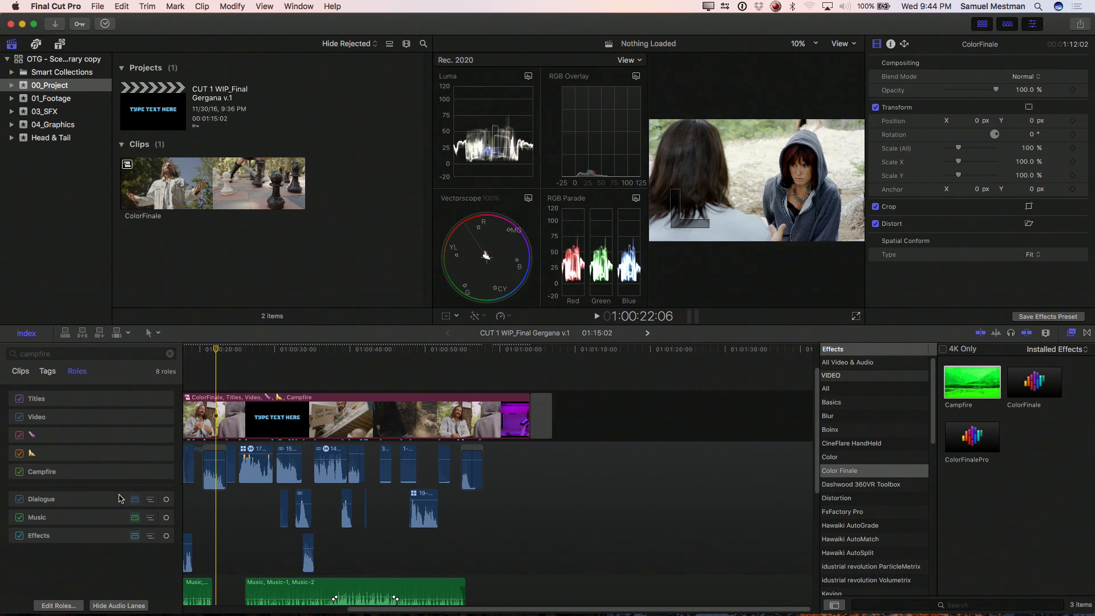
pyautogui.click(151, 499)
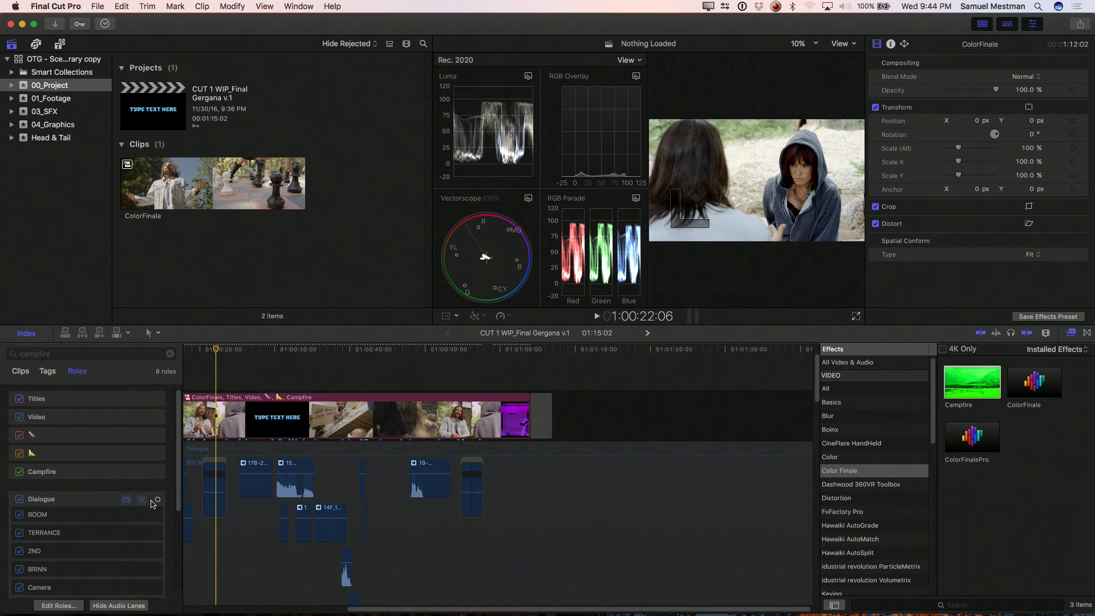
pyautogui.scroll(-5, 98, 550)
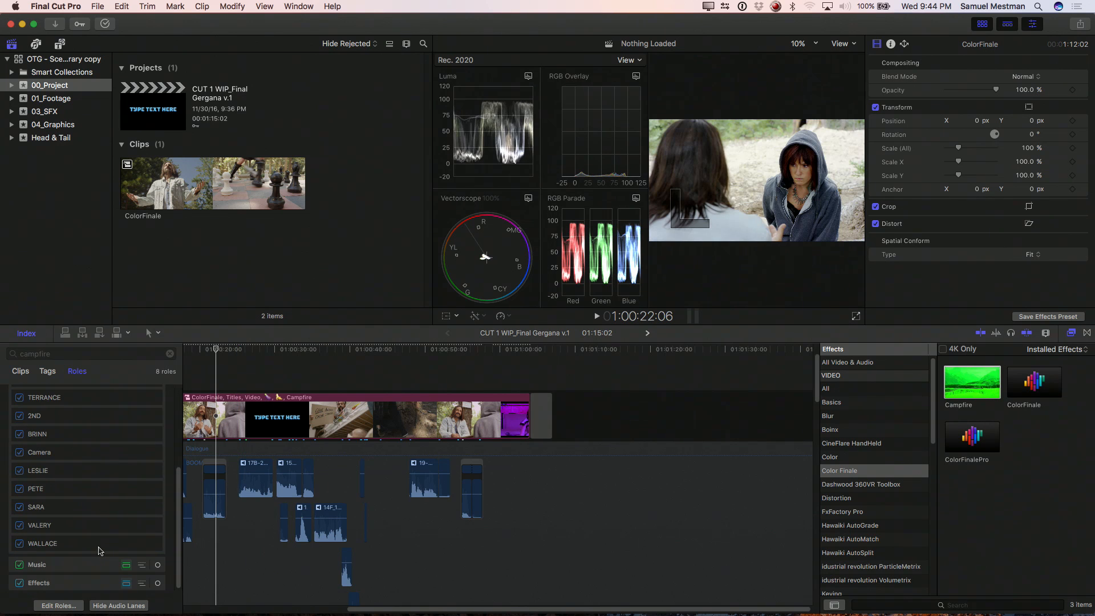
pyautogui.scroll(1, 99, 548)
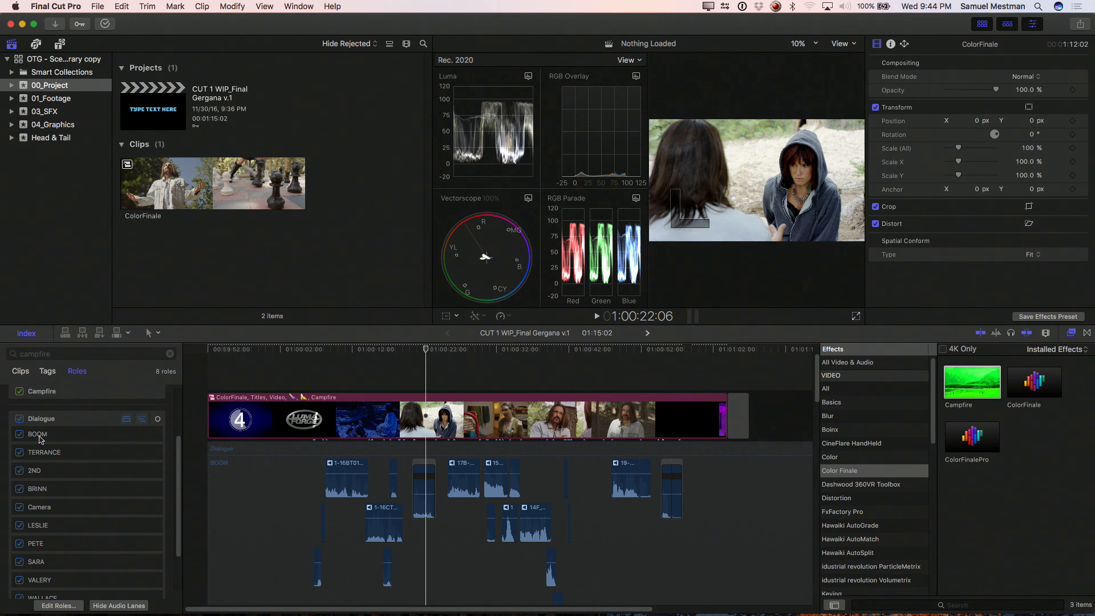
# Step: Highlight the Dialogue role's BOOM subrole in the timeline and bring up the audio effect categories
pyautogui.click(39, 438)
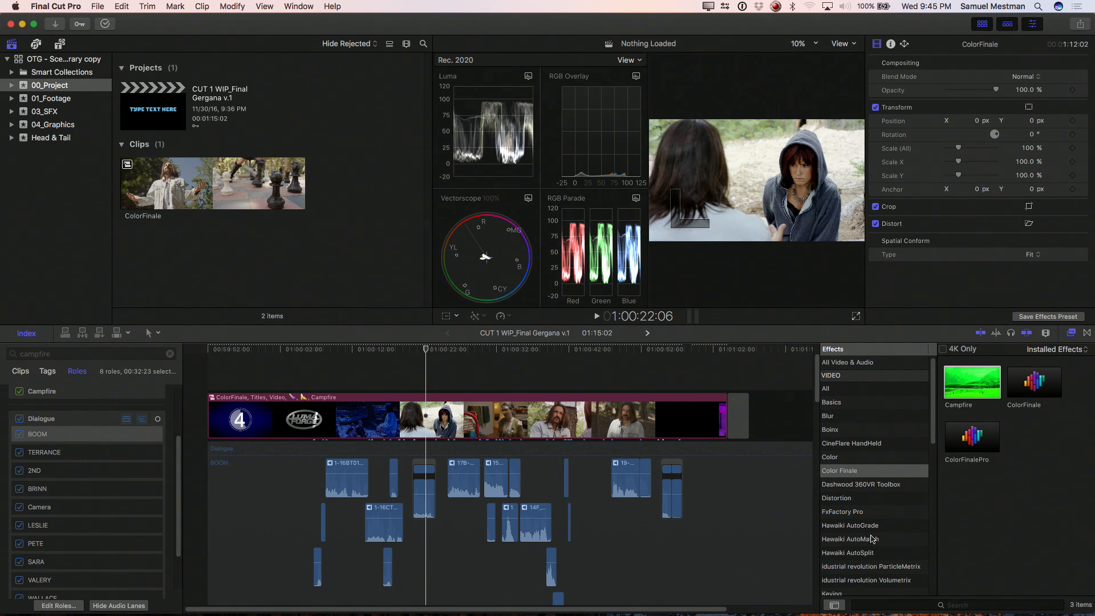
pyautogui.scroll(-10, 870, 535)
pyautogui.scroll(-3, 873, 531)
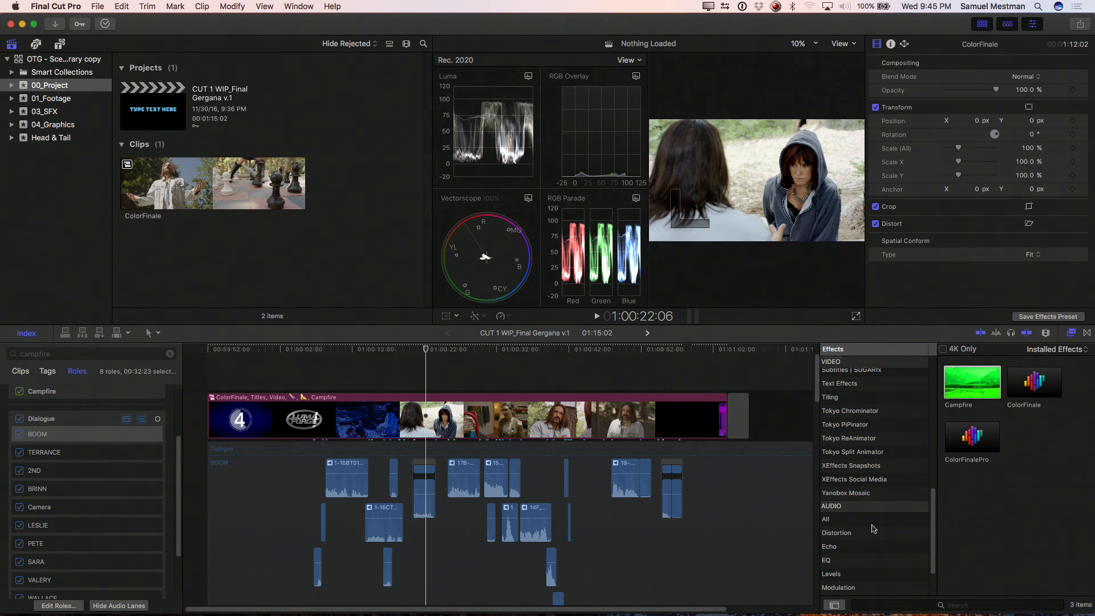
# Step: Search the timeline index's clips for "boom", limit the list to audio, and select every matching clip
pyautogui.click(24, 372)
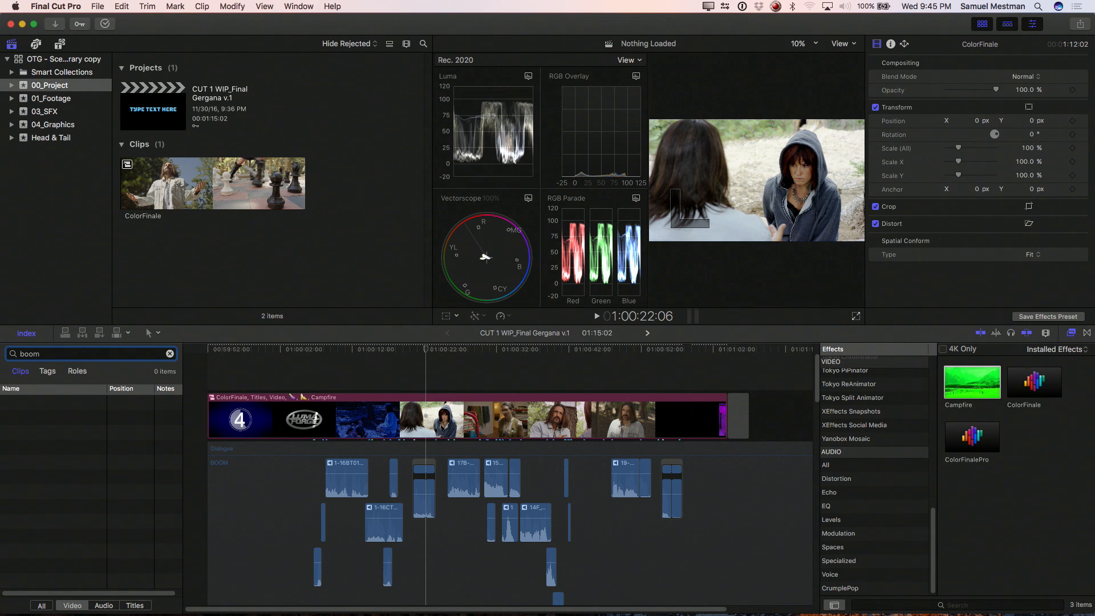
pyautogui.click(103, 606)
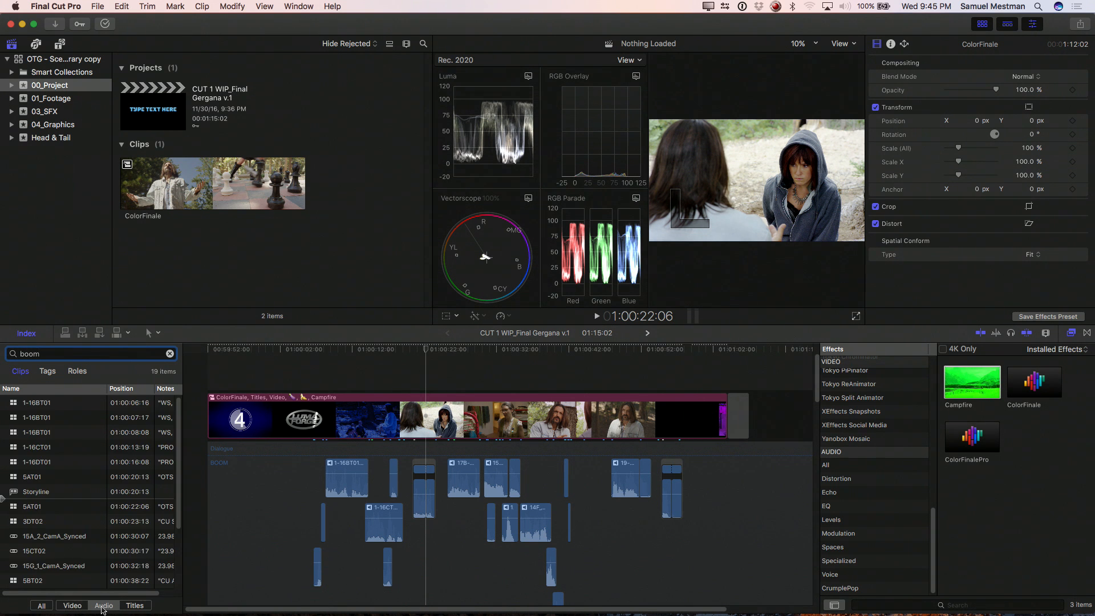
pyautogui.press('super+a')
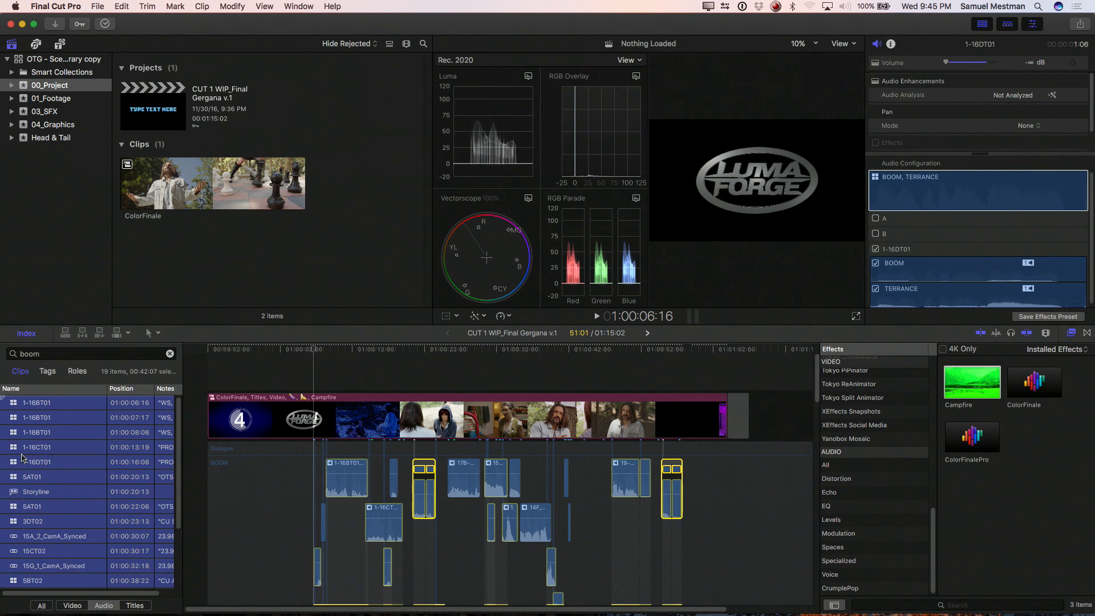
pyautogui.scroll(2, 244, 527)
pyautogui.scroll(-10, 243, 527)
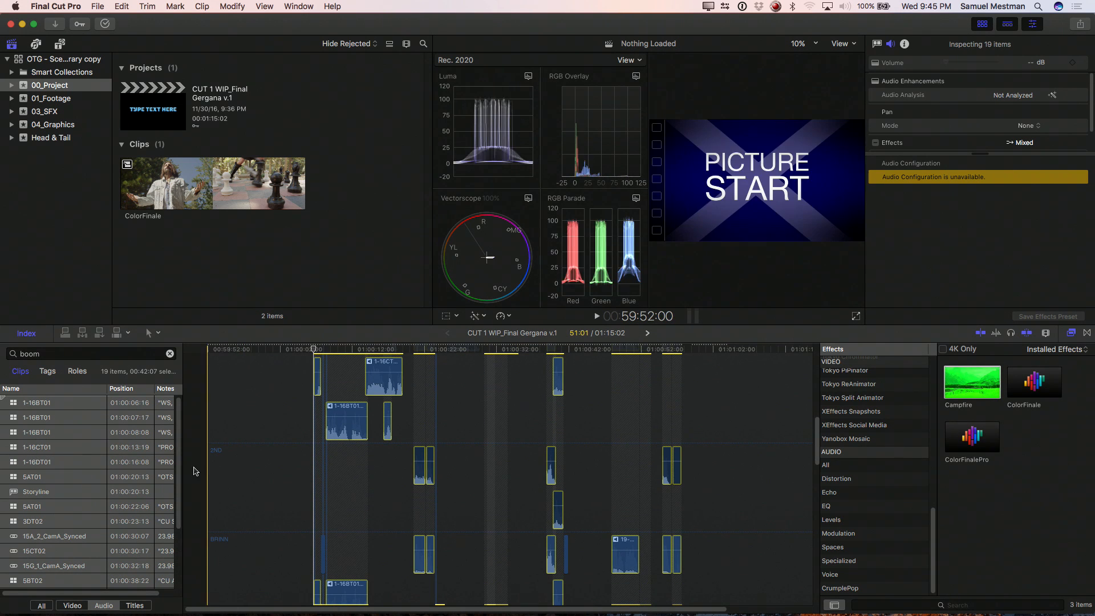
pyautogui.scroll(-4, 280, 470)
pyautogui.scroll(6, 276, 468)
pyautogui.scroll(-7, 246, 473)
# Step: Replace the selection with the clip components in the BOOM lane and apply the Car Radio distortion effect to them
pyautogui.click(243, 428)
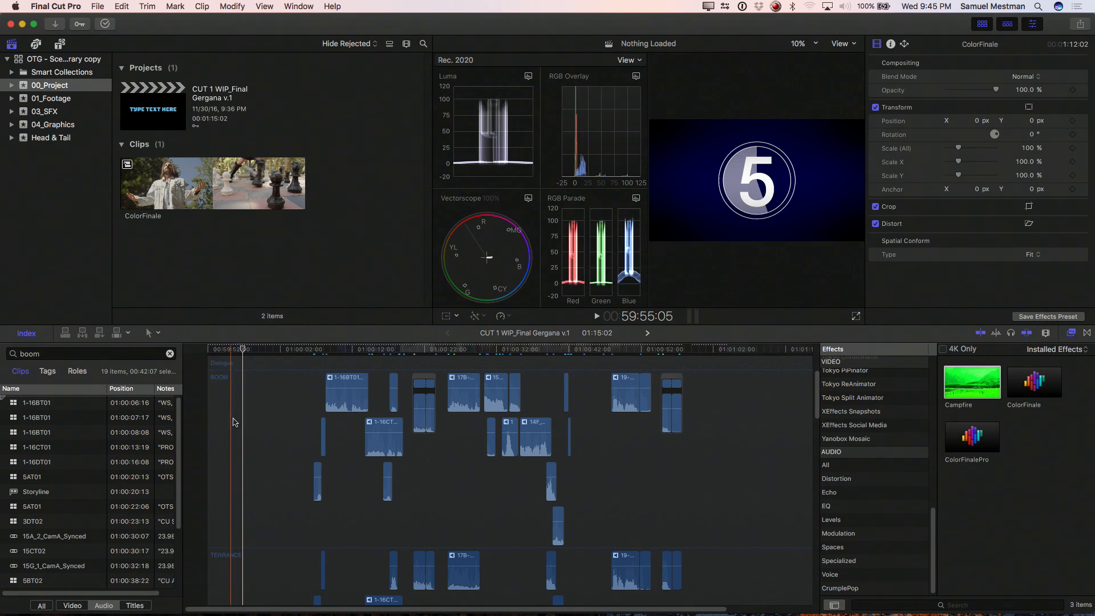
pyautogui.moveTo(265, 380); pyautogui.dragTo(726, 504)
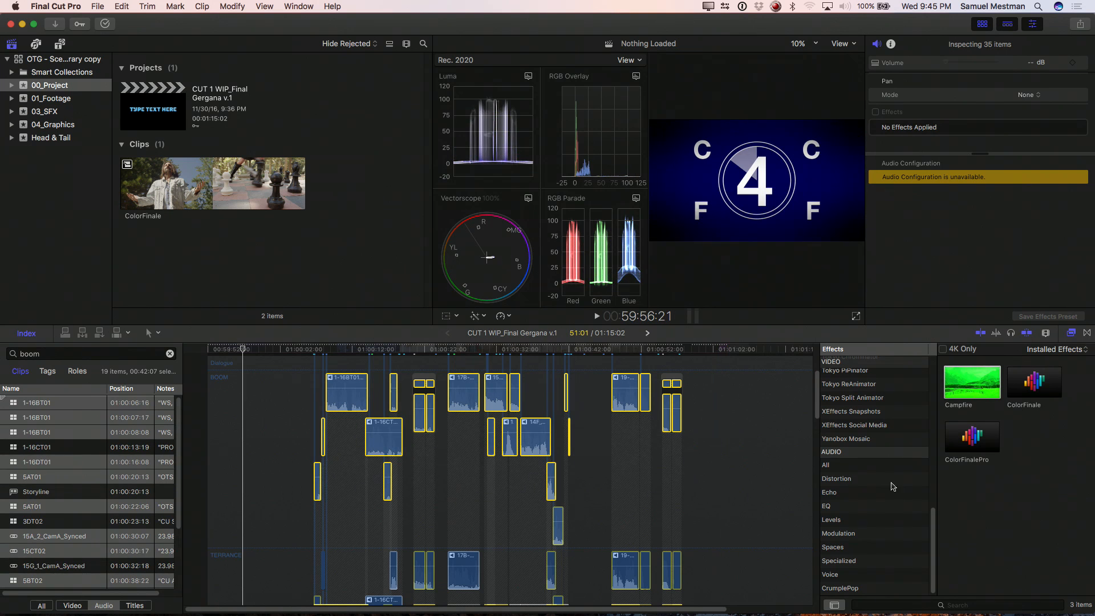
pyautogui.scroll(8, 895, 493)
pyautogui.scroll(-8, 890, 490)
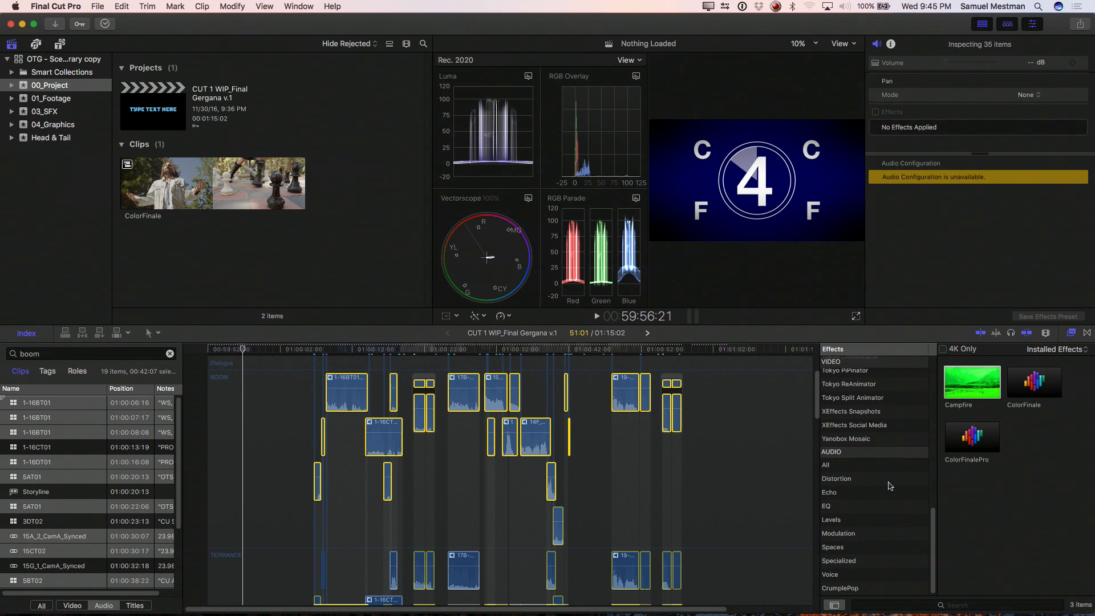
pyautogui.click(844, 482)
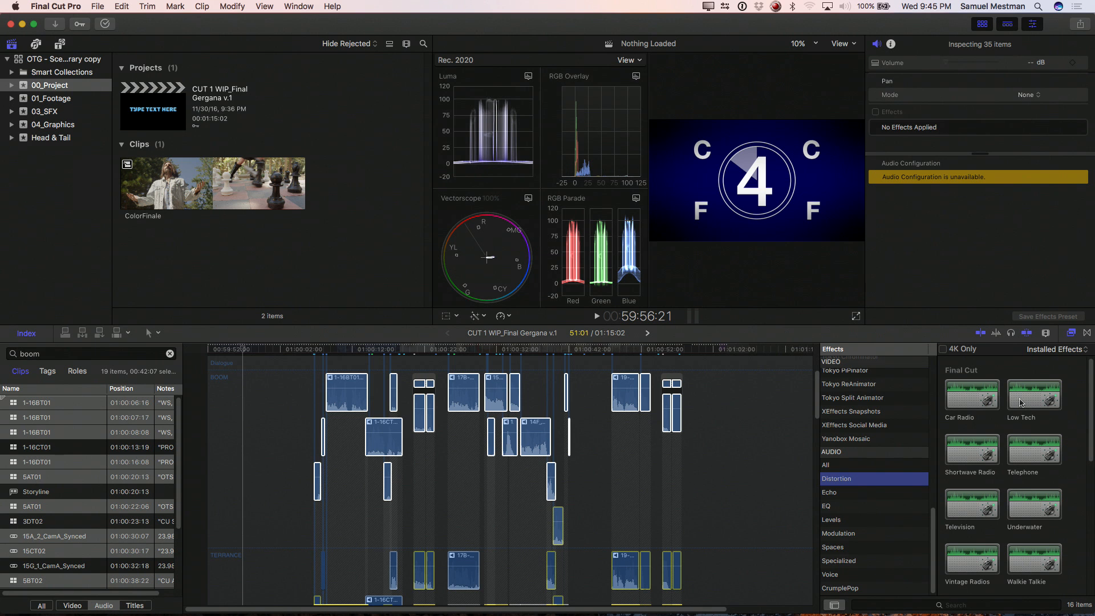
pyautogui.doubleClick(972, 395)
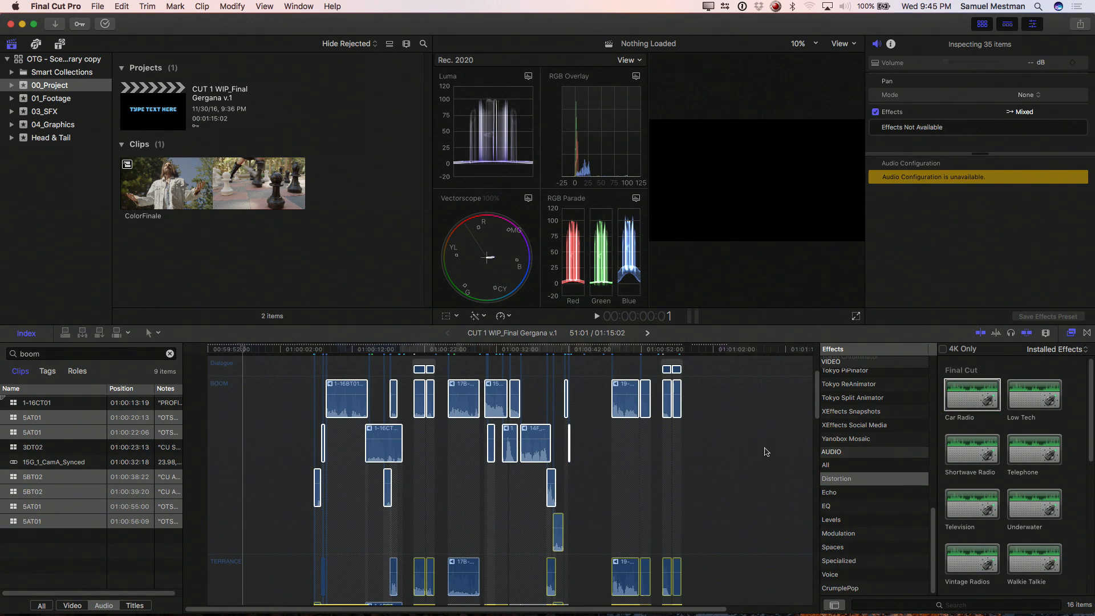
# Step: Combine everything in the timeline into a compound clip named OTG-Subrolemix in the 00_Project event
pyautogui.click(765, 451)
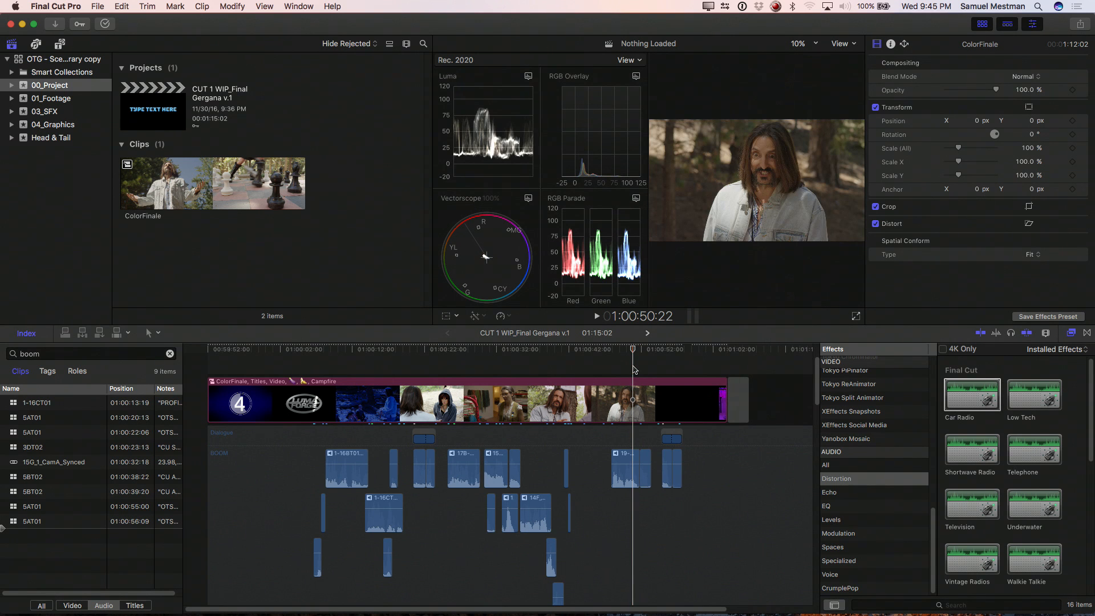
pyautogui.press('super+a')
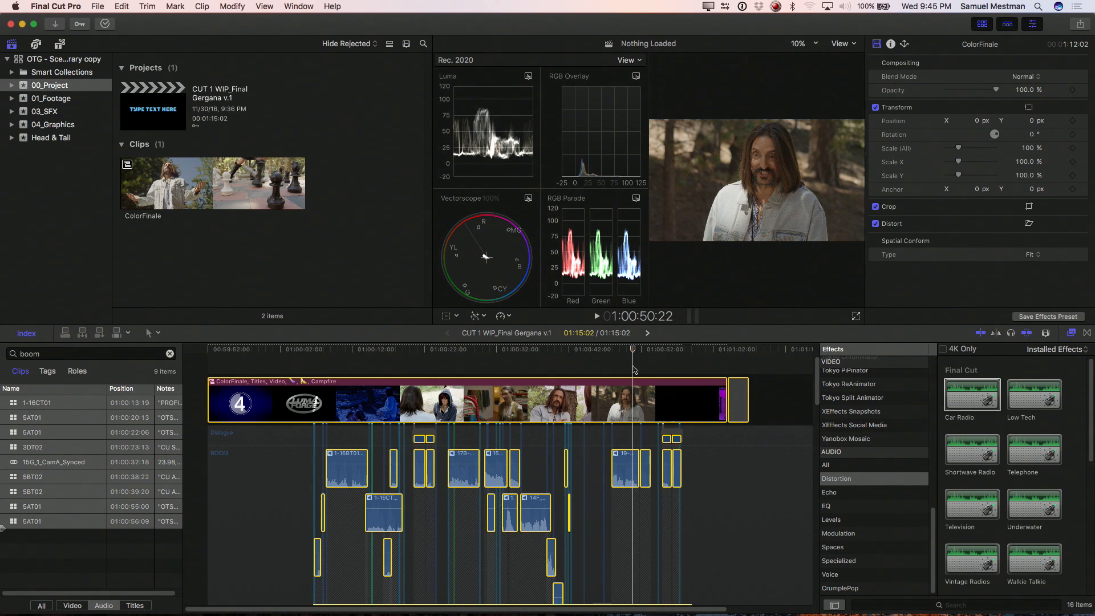
pyautogui.rightClick(581, 397)
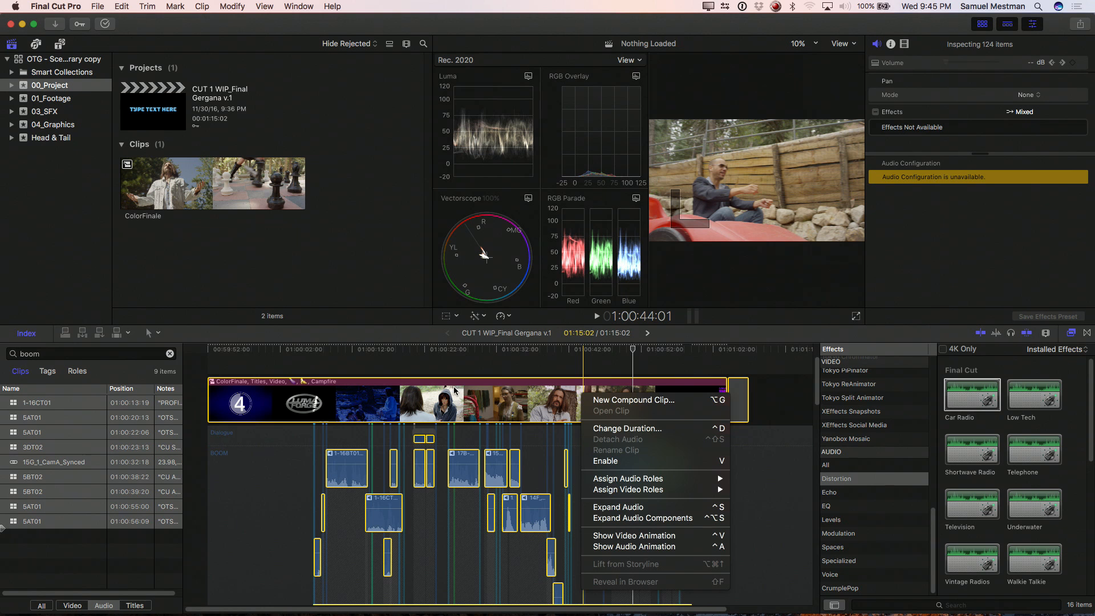
pyautogui.click(595, 399)
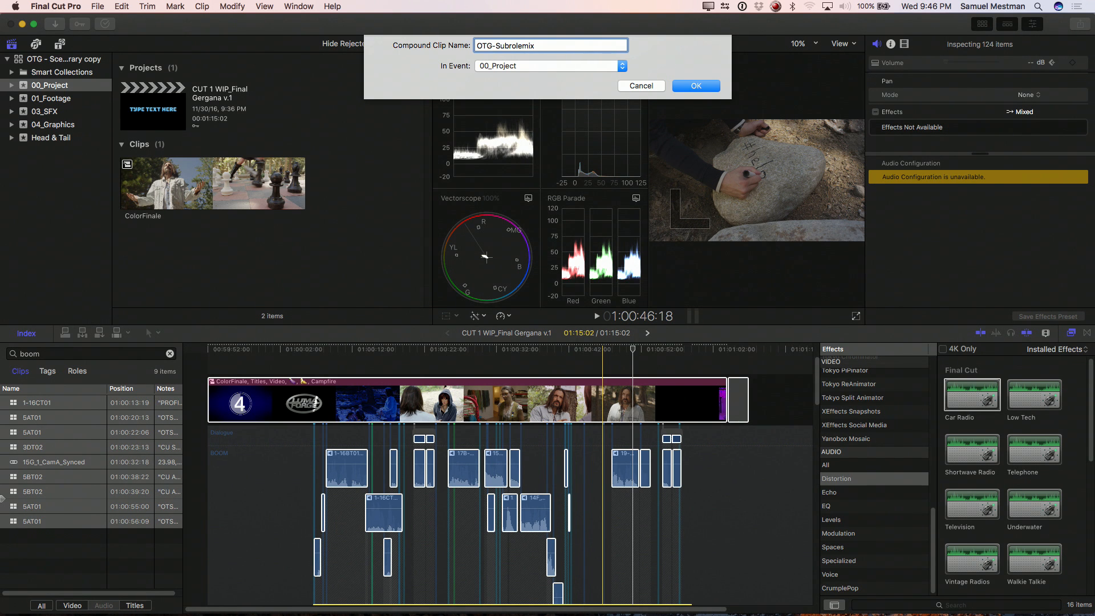
pyautogui.press('Return')
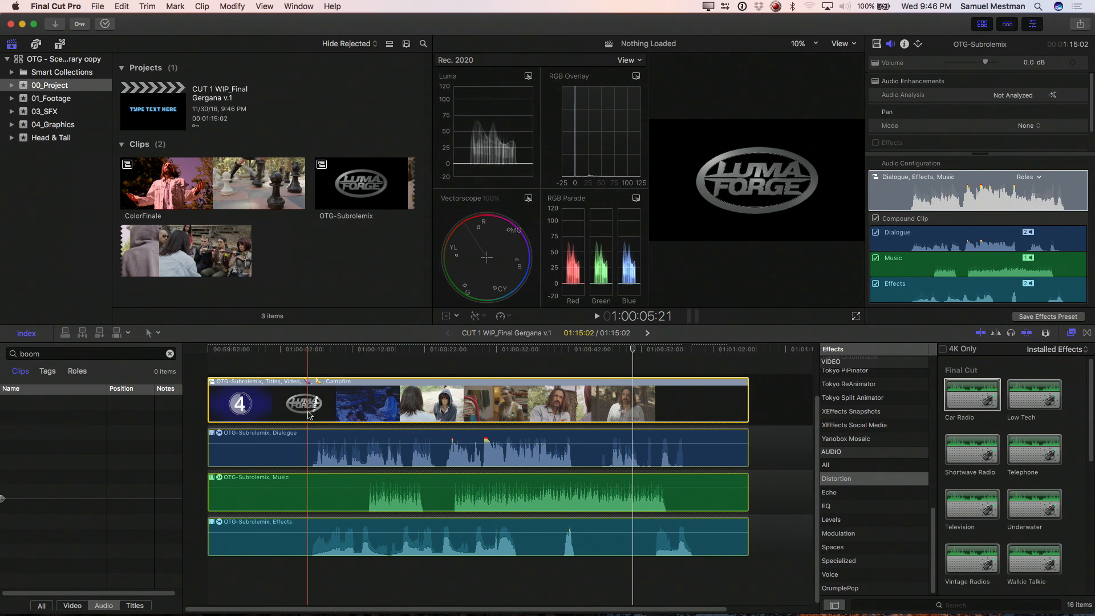
# Step: Show the OTG-Subrolemix compound clip's audio components as Subroles and review the resulting lanes
pyautogui.click(1033, 181)
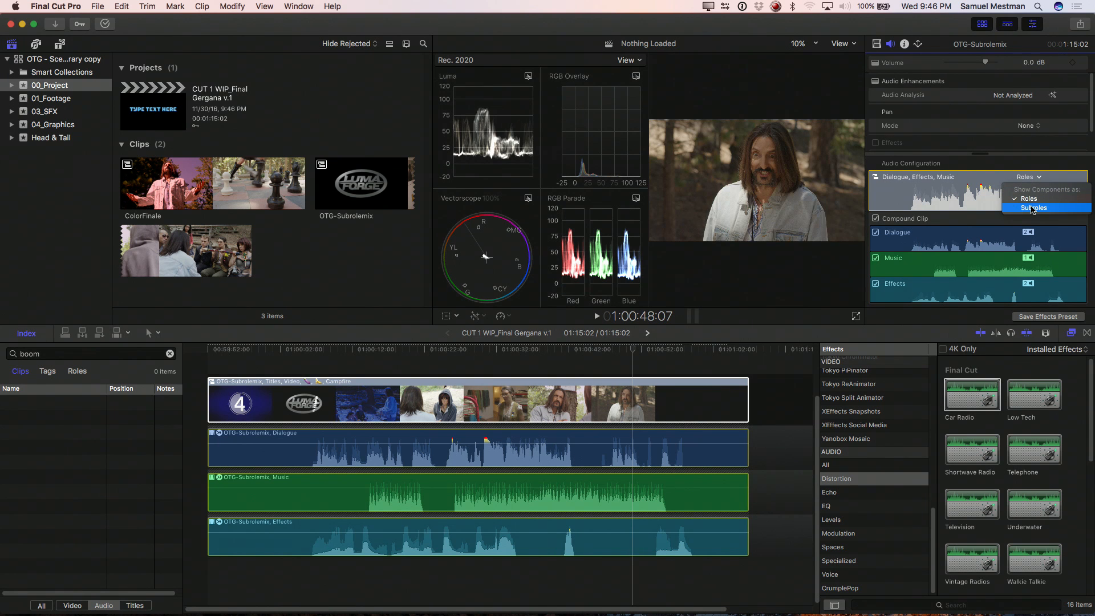
pyautogui.click(1033, 208)
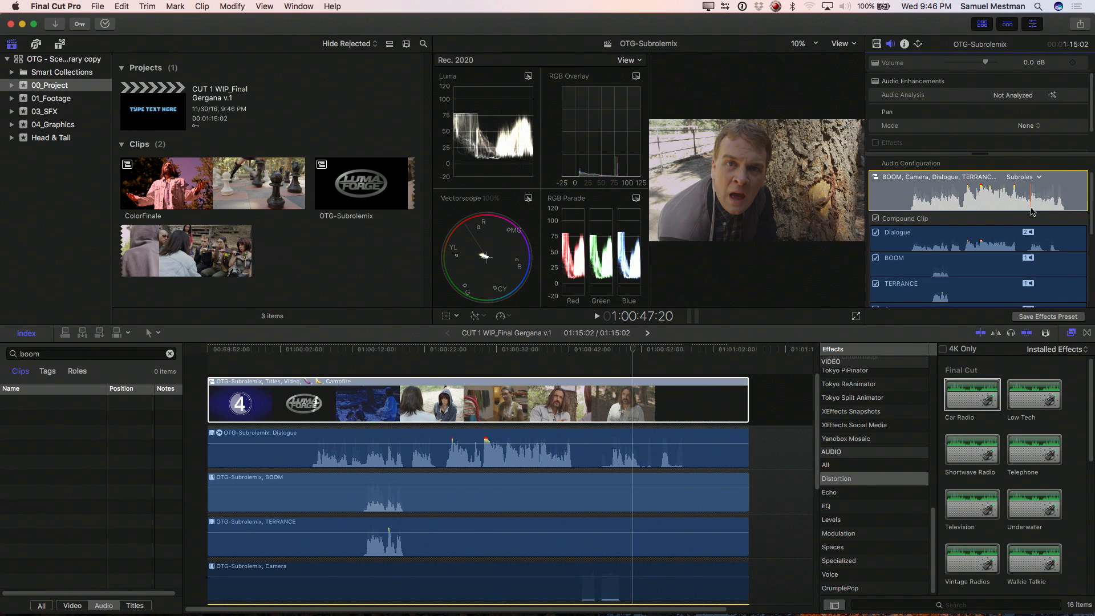
pyautogui.click(525, 393)
pyautogui.scroll(-3, 525, 393)
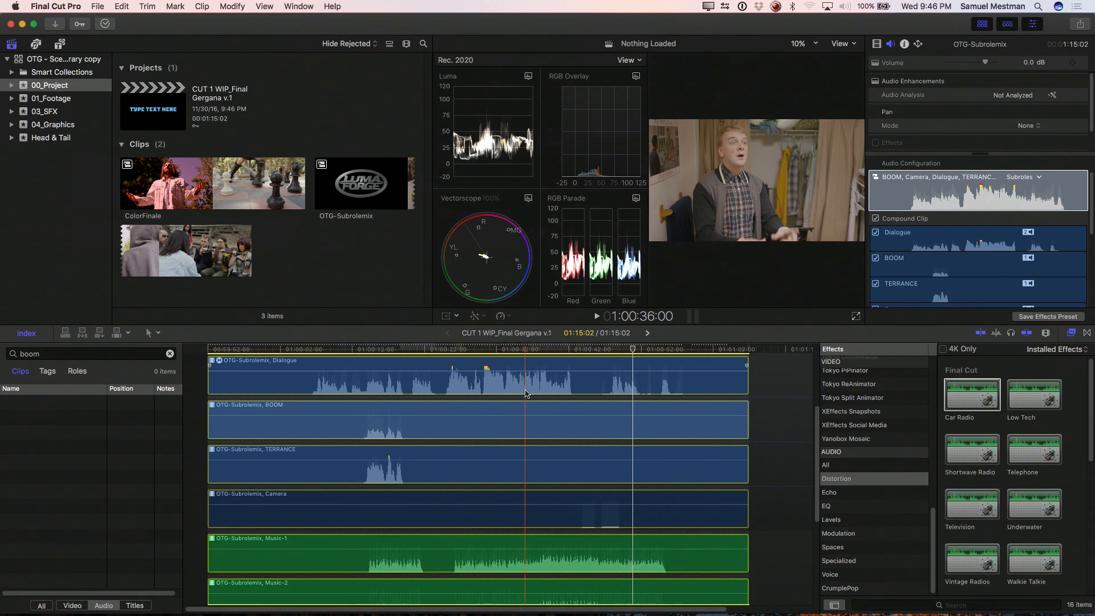
pyautogui.scroll(2, 525, 393)
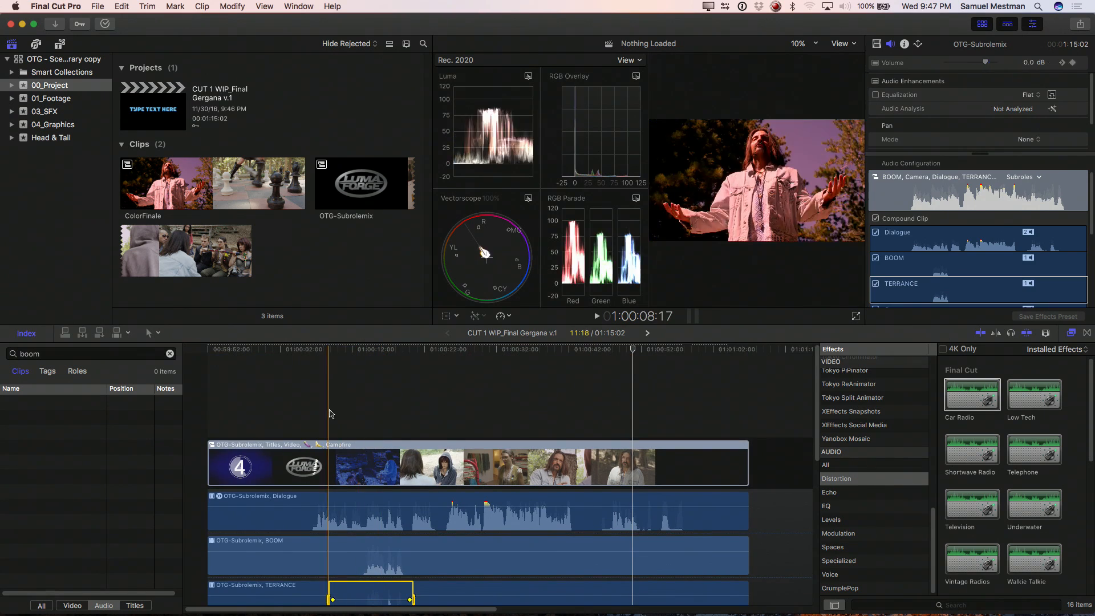
# Step: Nest the OTG-Subrolemix clip in a new compound clip named OTG-Mastermix in the 00_Project event
pyautogui.click(348, 459)
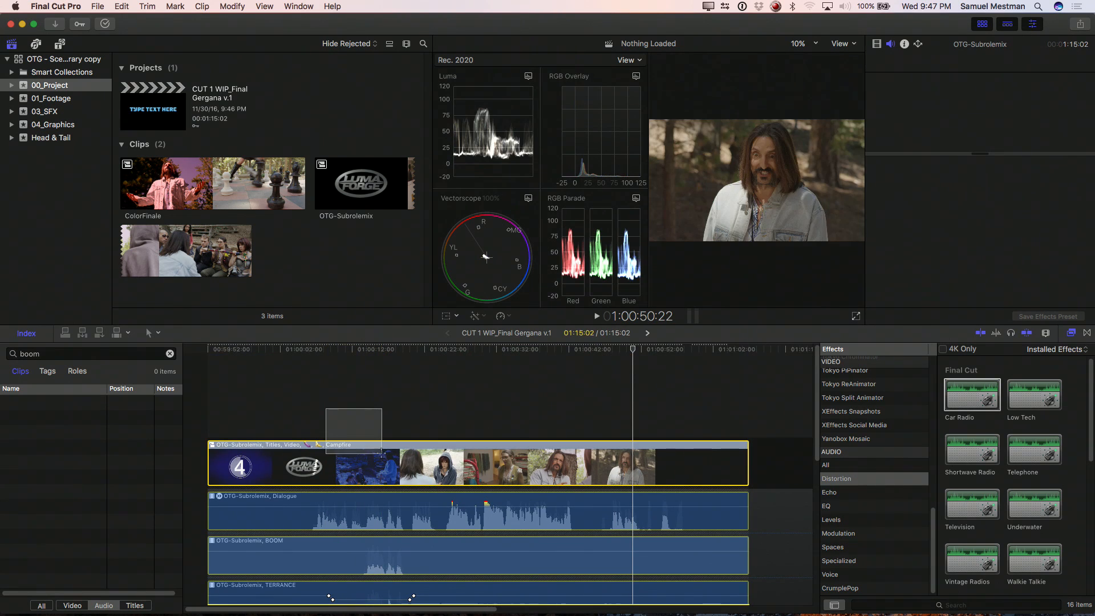
pyautogui.rightClick(382, 455)
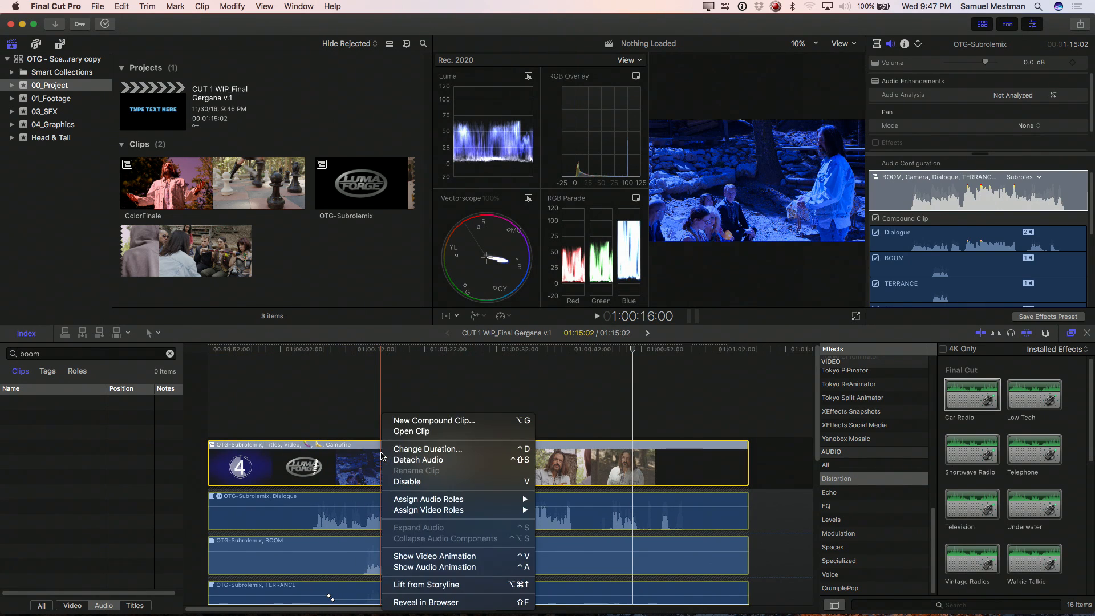
pyautogui.click(406, 420)
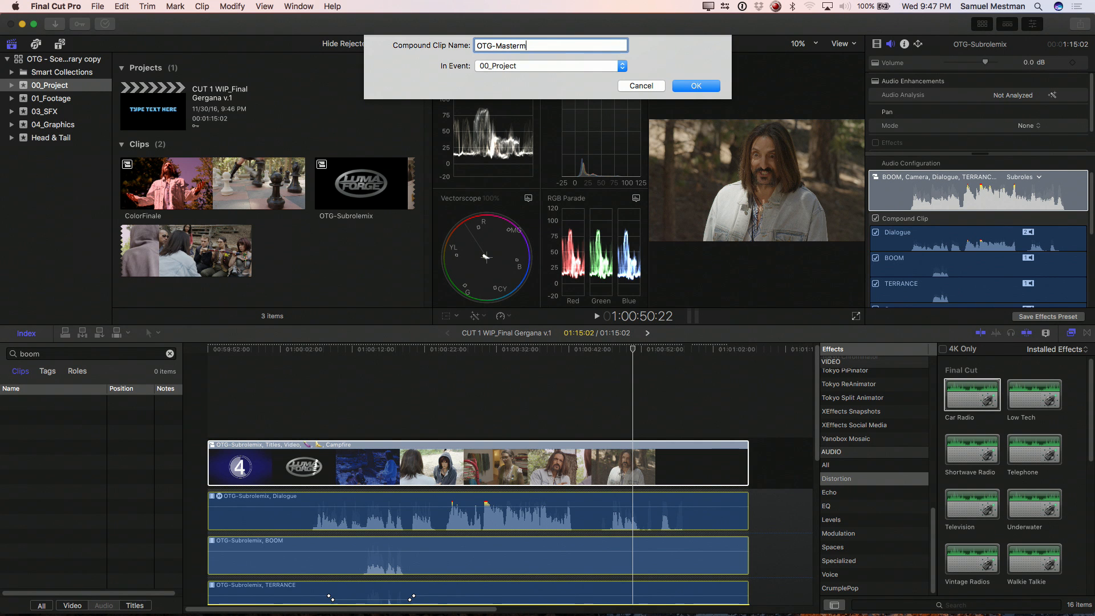
pyautogui.write('OTG-Mastermix')
pyautogui.press('Return')
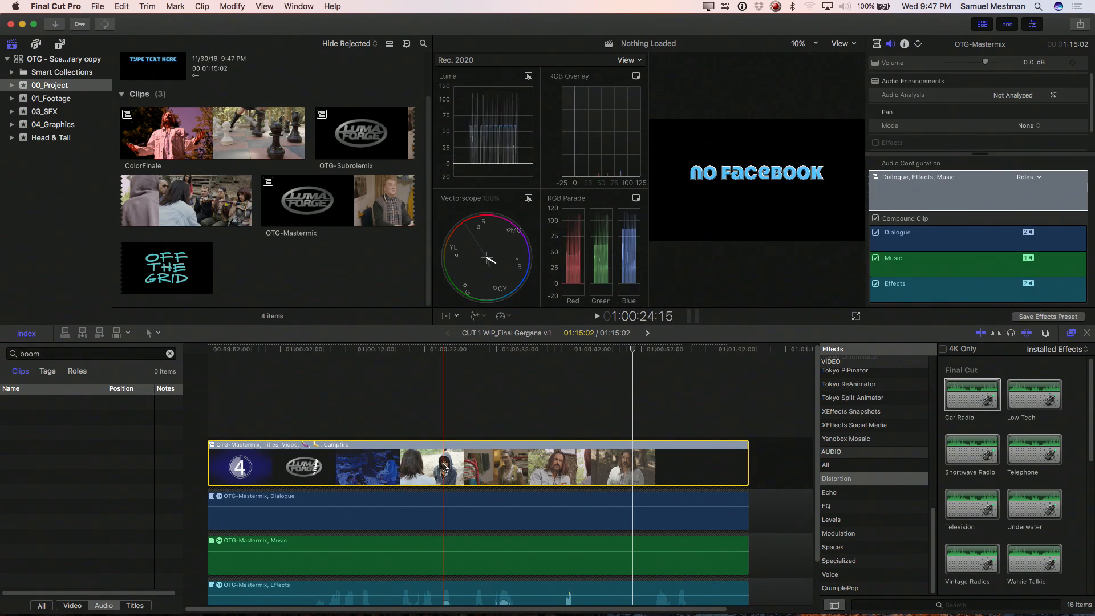
pyautogui.scroll(-3, 421, 447)
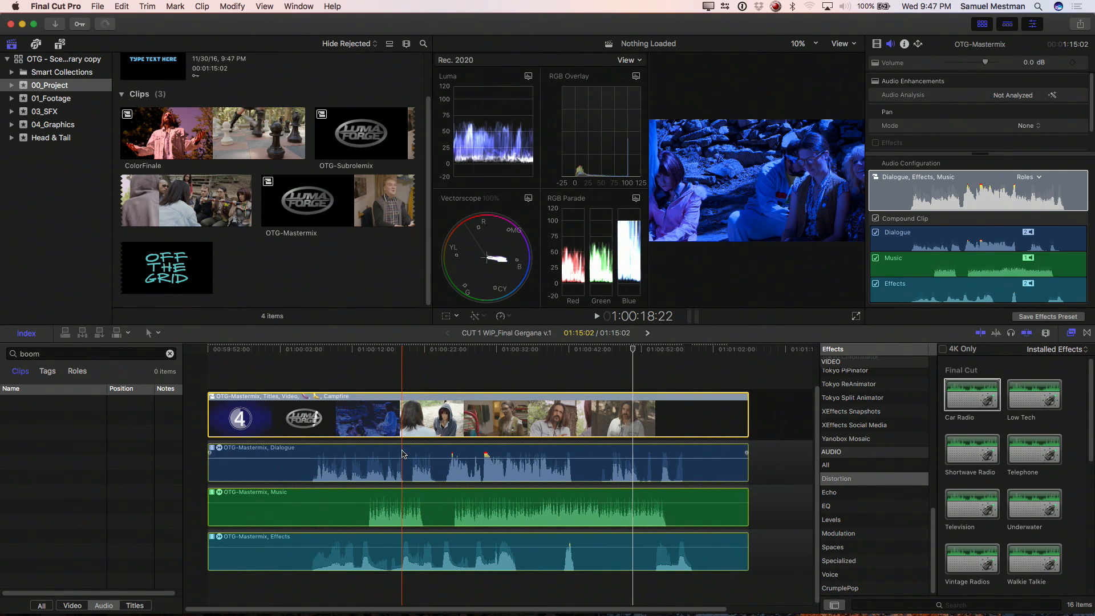